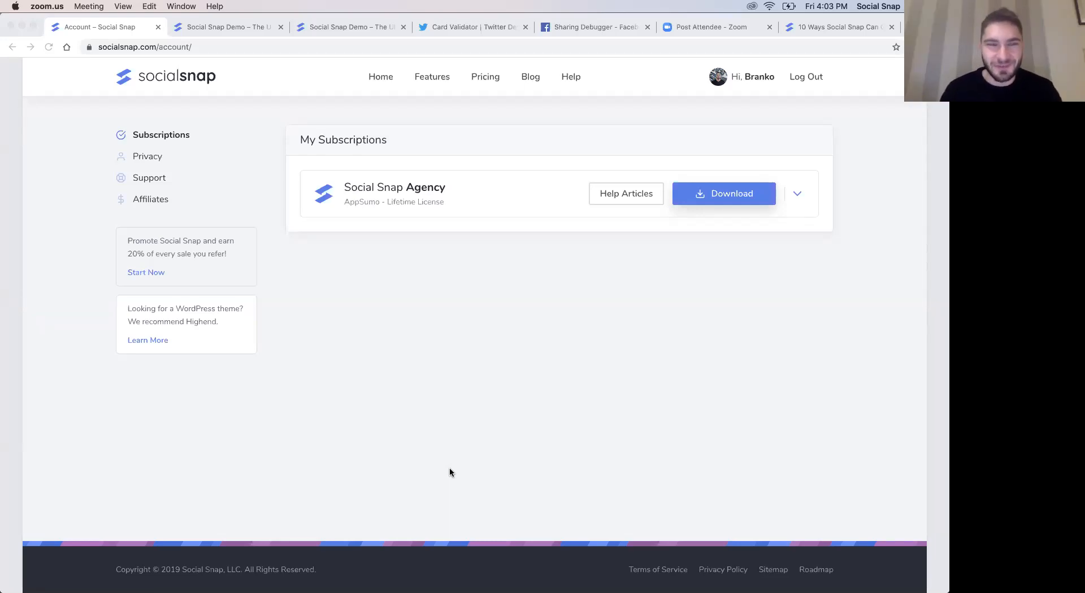
- Expand the Social Snap Agency subscription details and download socialsnap-agency.zip
left_click(450, 468)
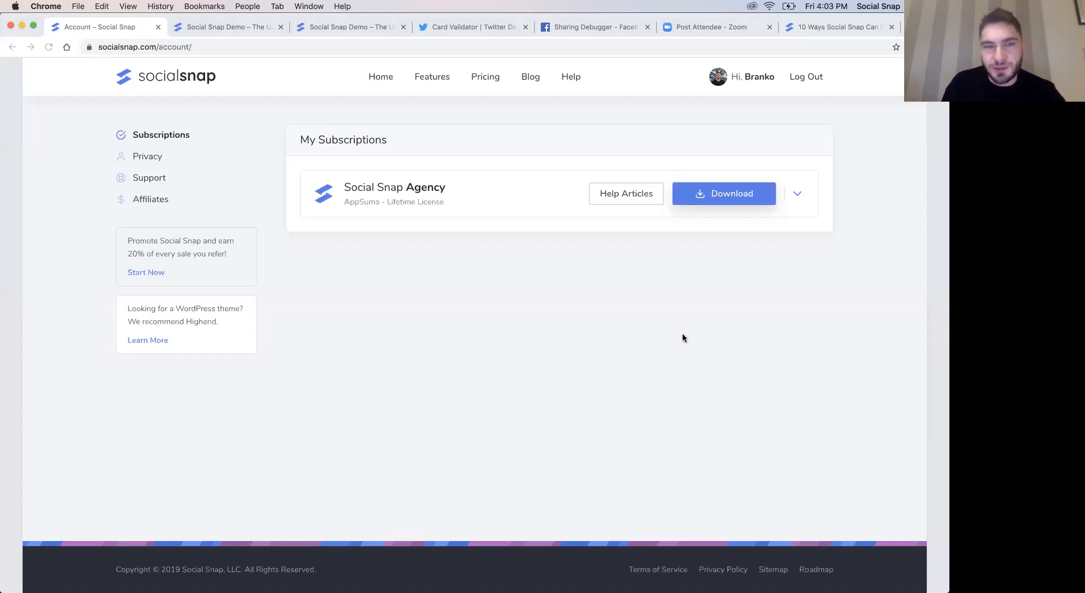
left_click(797, 194)
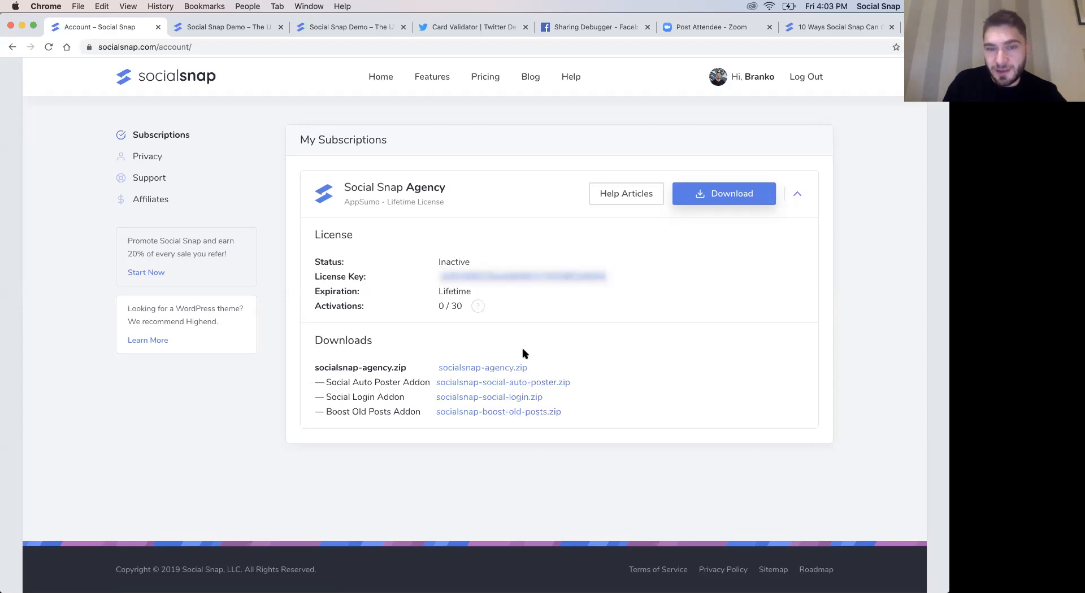
triple_click(366, 365)
left_click(429, 367)
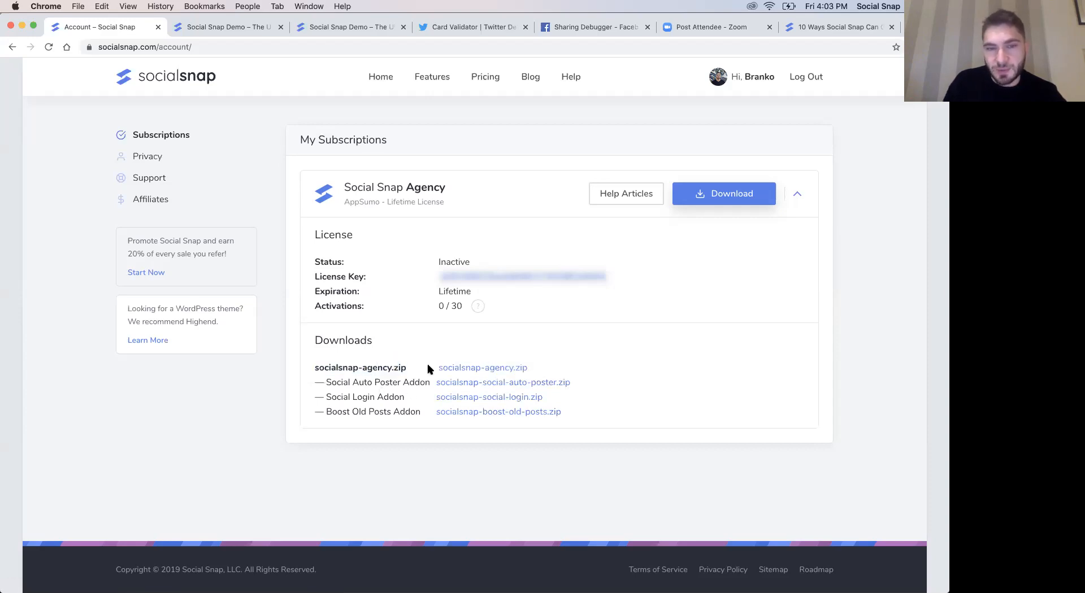
left_click(497, 369)
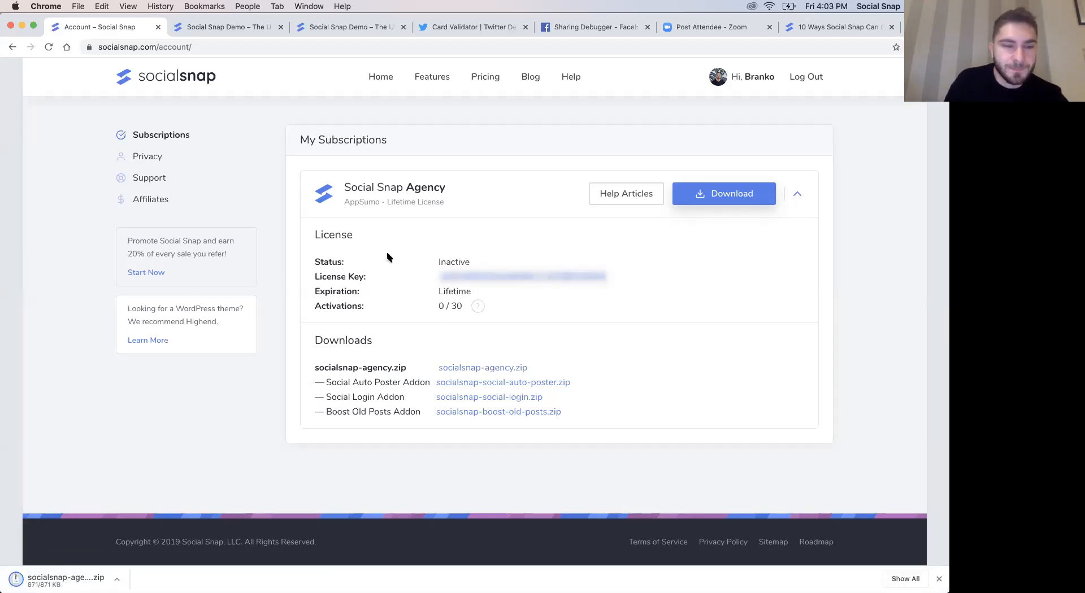
- Switch to the demo site and open the WordPress admin page for adding new plugins
left_click(219, 28)
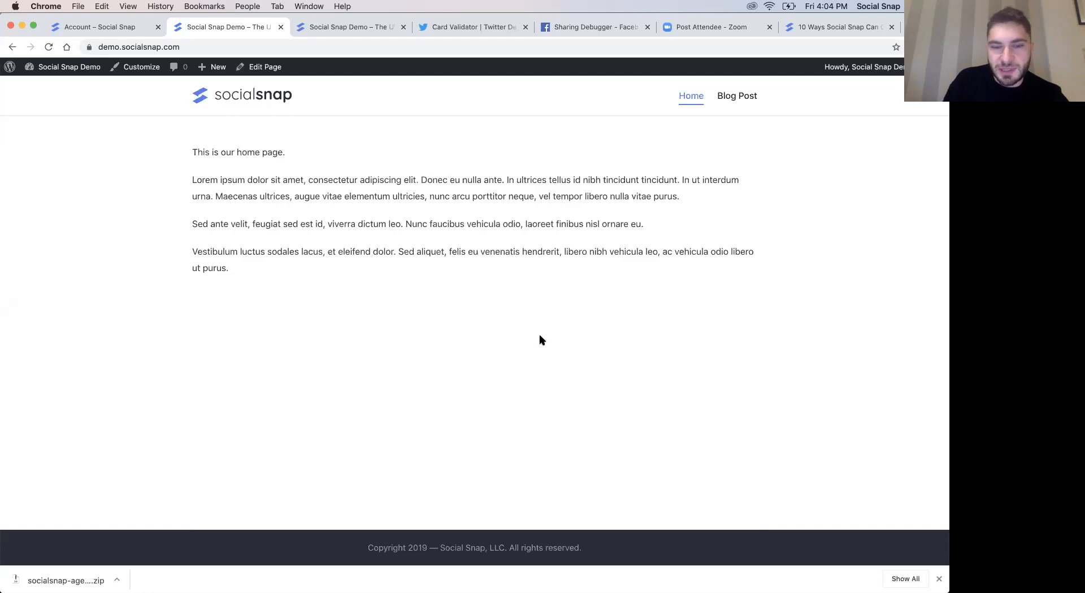
left_click(938, 579)
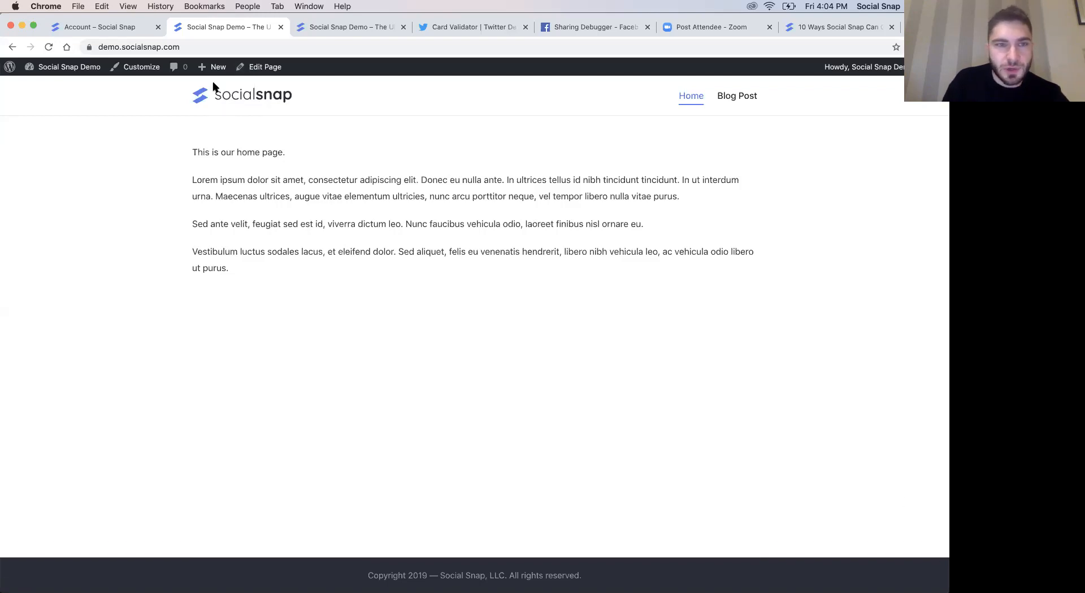
left_click(59, 67)
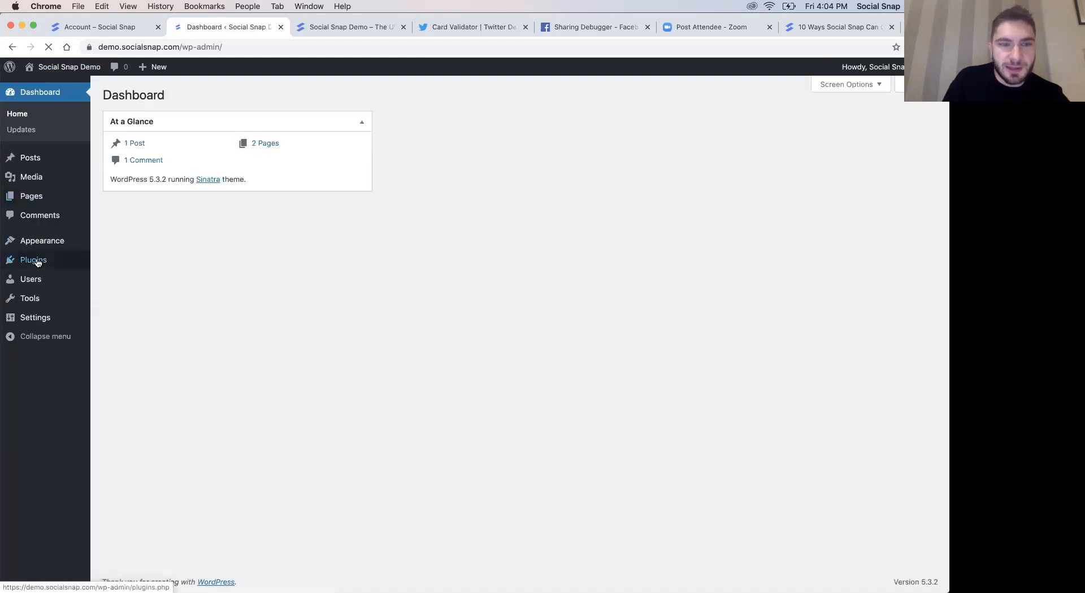
mouse_move(70, 261)
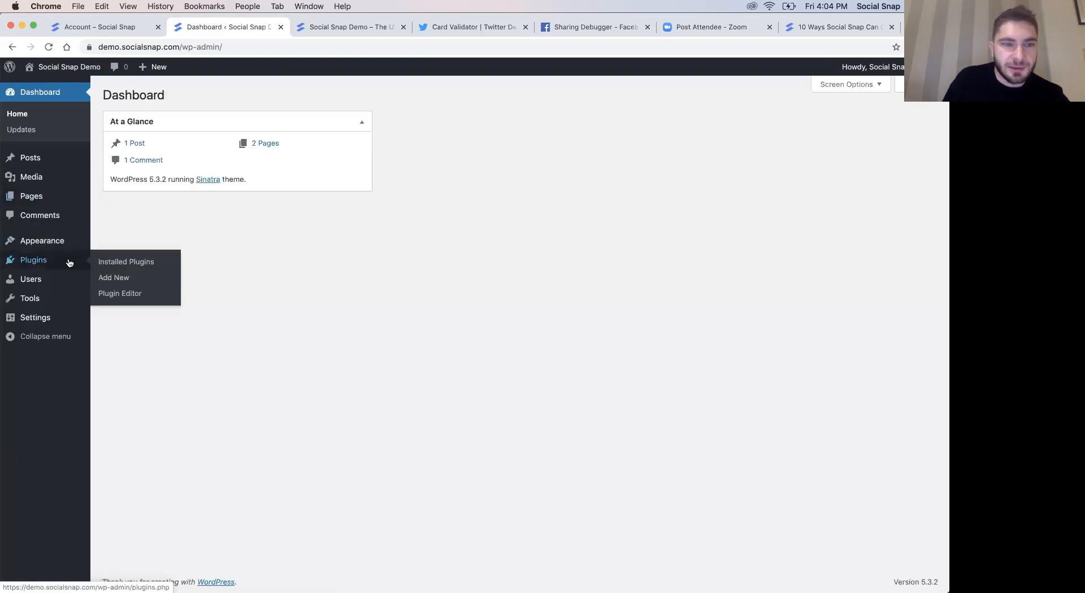
left_click(120, 279)
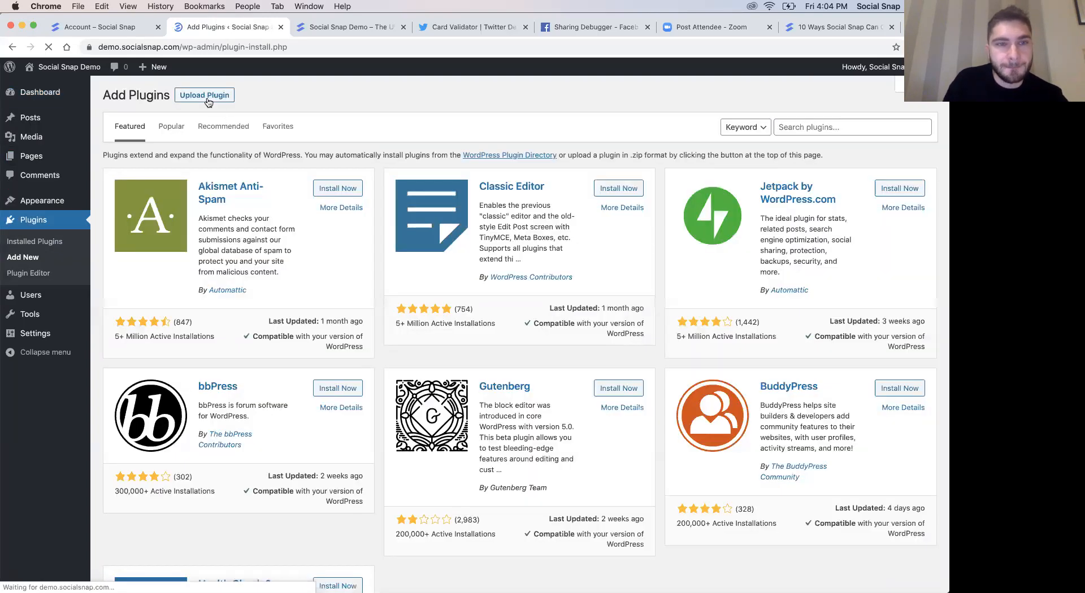
- Try to install the plugin by uploading socialsnap-agency.zip from the Downloads folder
left_click(205, 97)
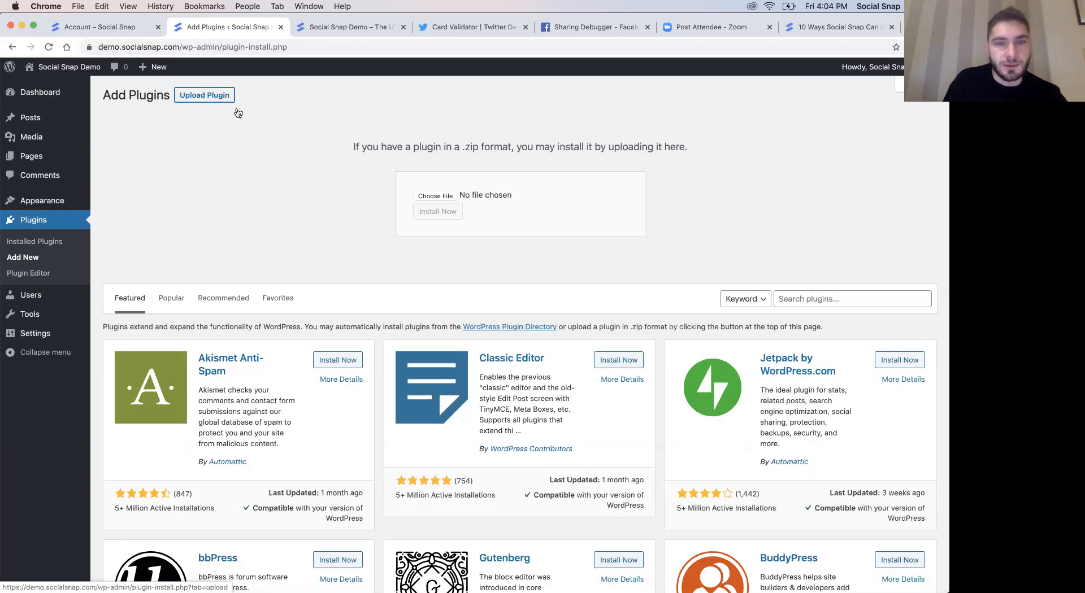
left_click(425, 199)
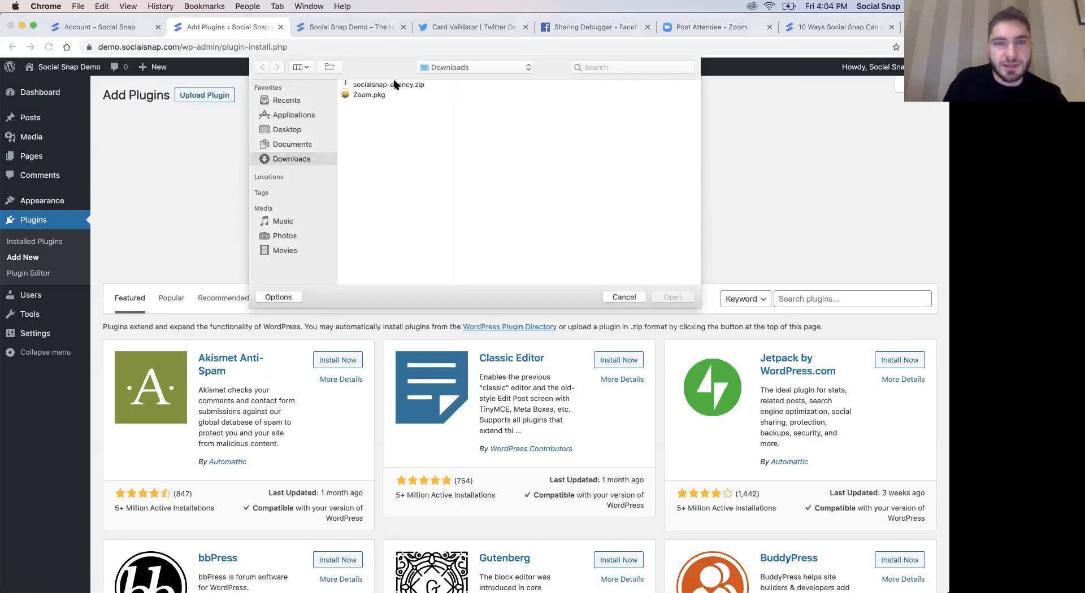
left_click(400, 85)
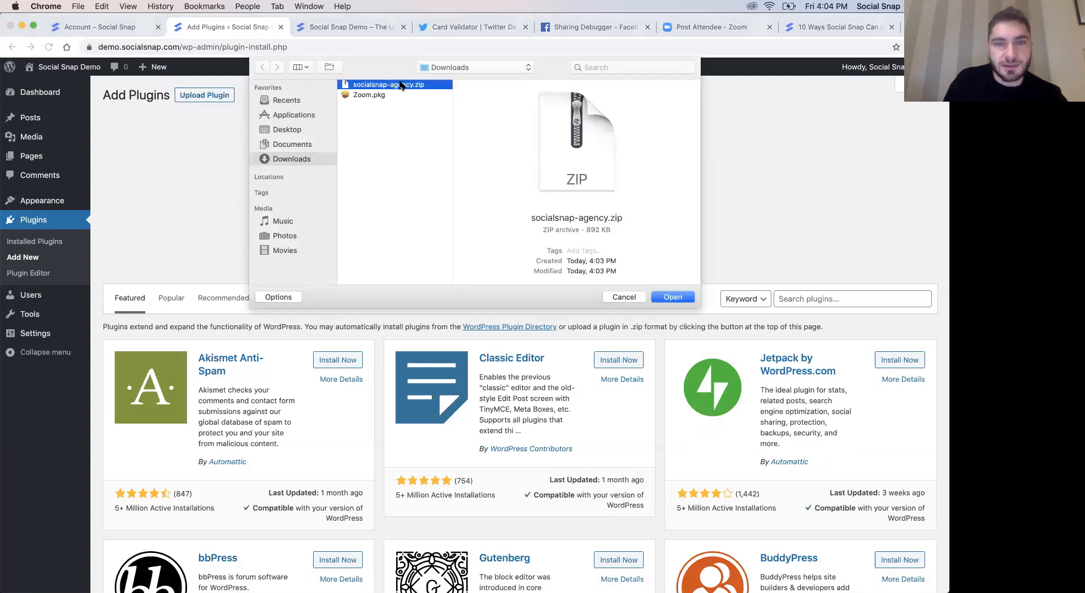
left_click(673, 298)
left_click(436, 212)
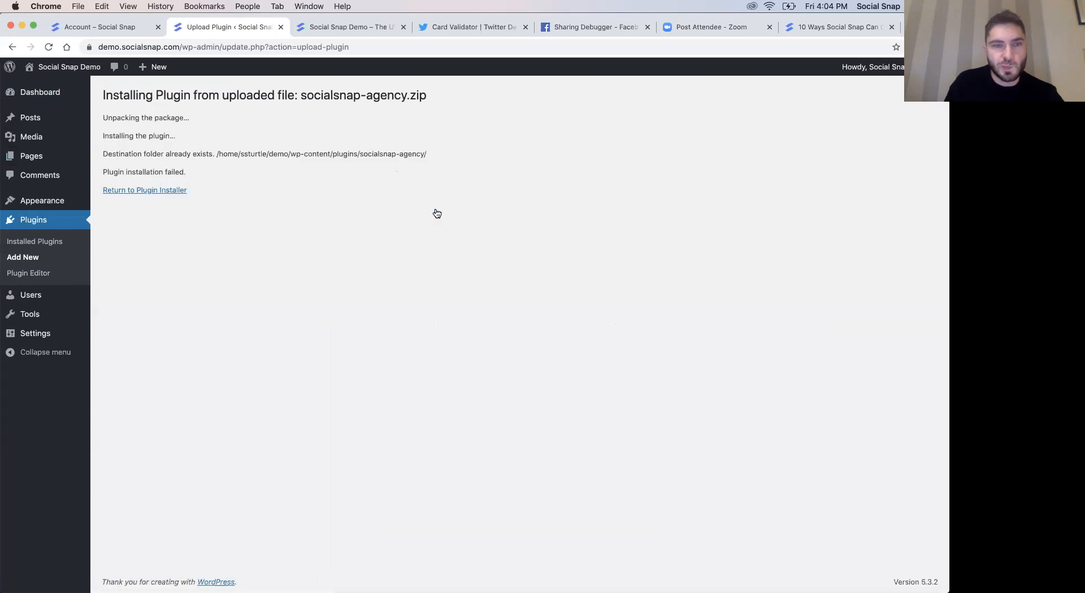
- Activate the Social Snap plugin from the installed plugins list and view its welcome page
left_click(49, 241)
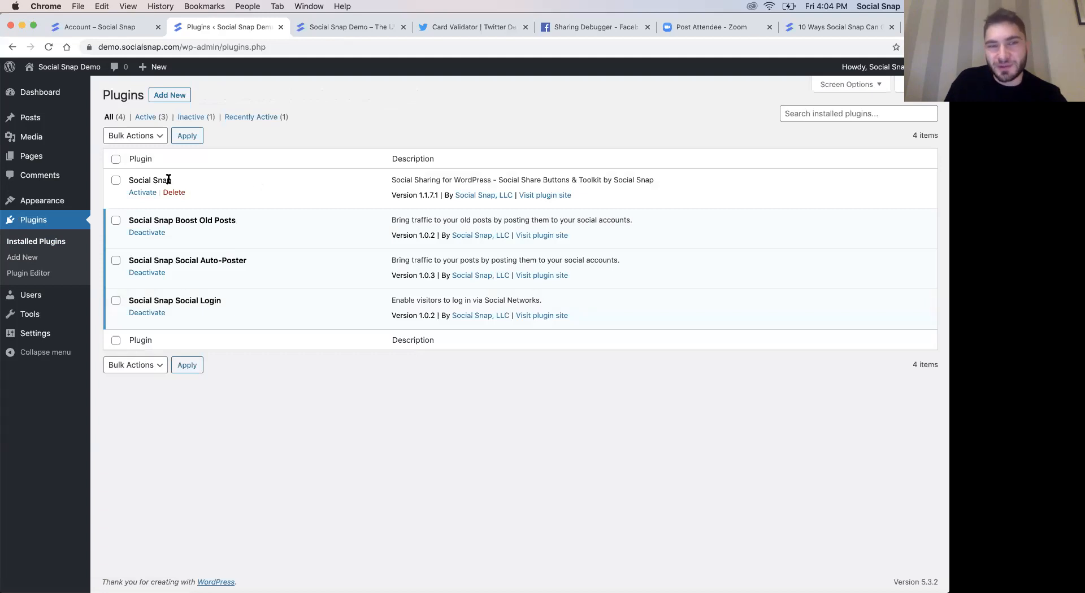
left_click(142, 193)
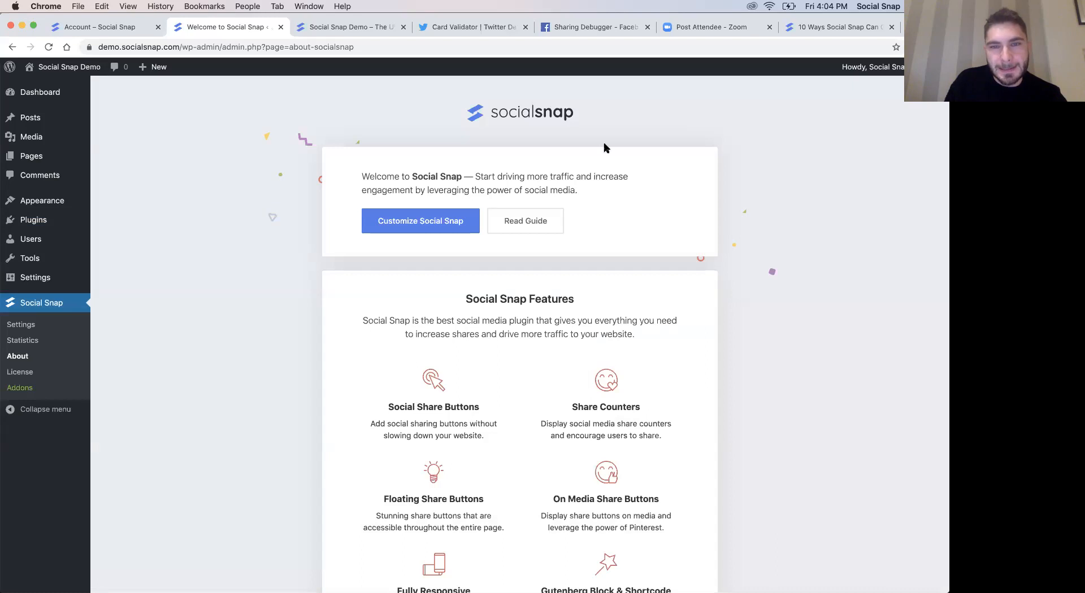
scroll(341, 299, "down", 2)
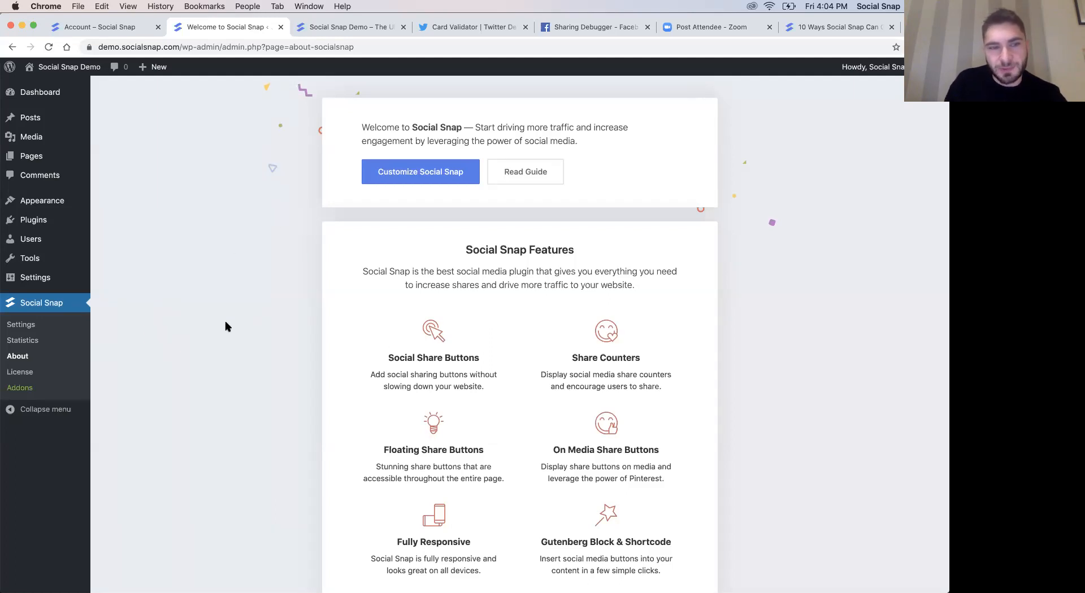
- Review the available Social Snap addons, including Social Login, Boost Old Posts, Auto Poster and Content Locker
left_click(25, 390)
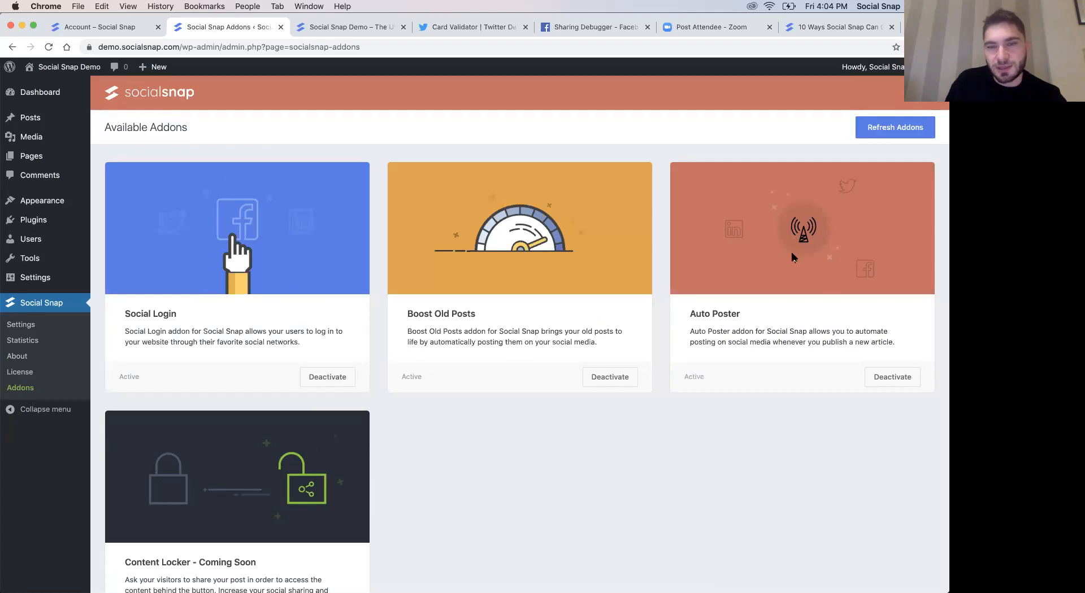
scroll(378, 387, "down", 3)
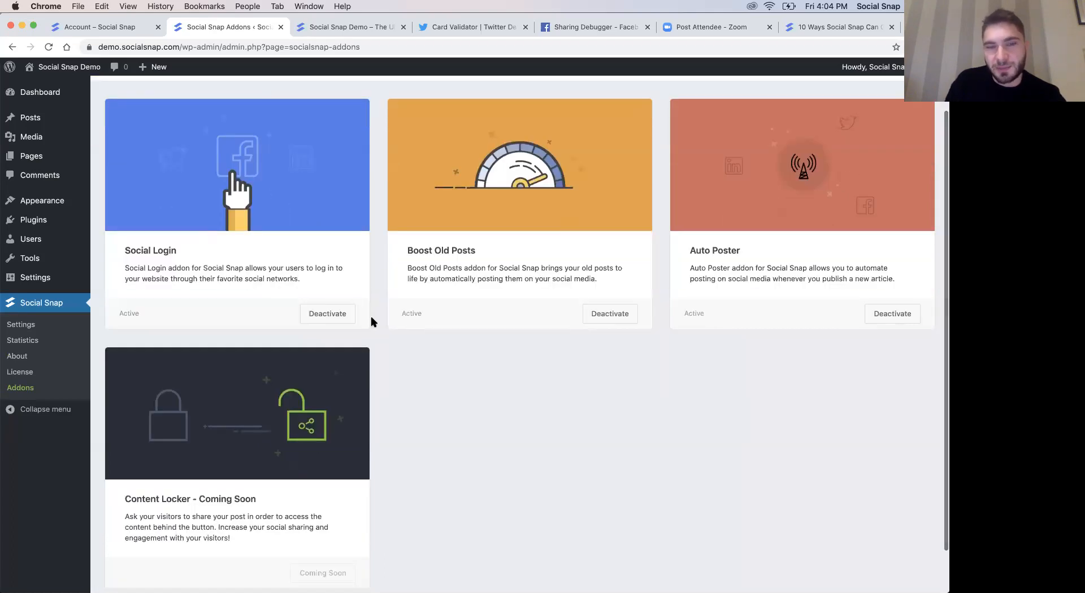
scroll(574, 229, "up", 3)
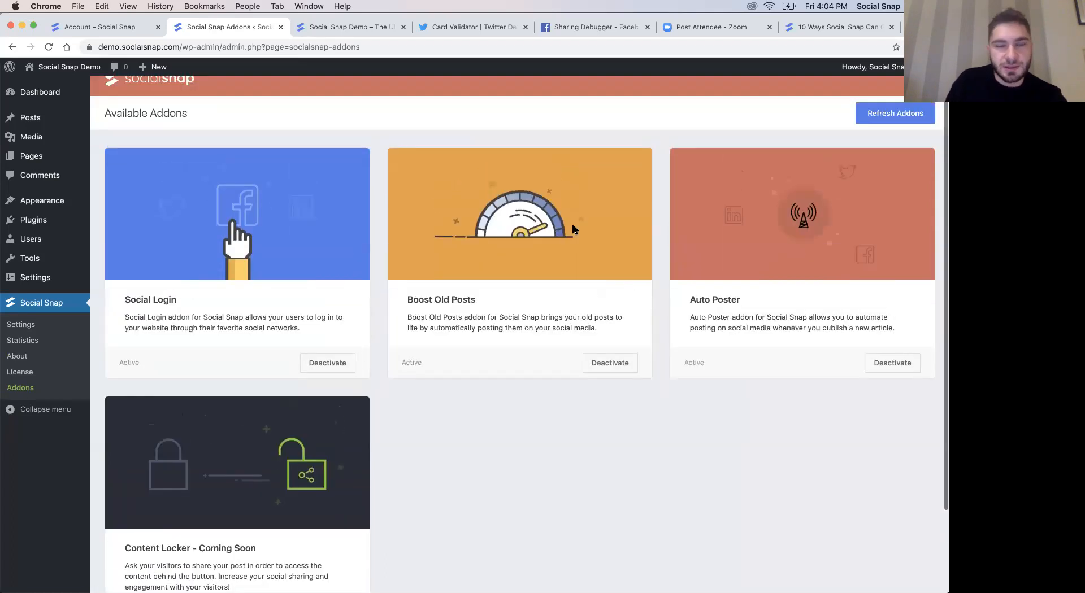
scroll(579, 303, "down", 5)
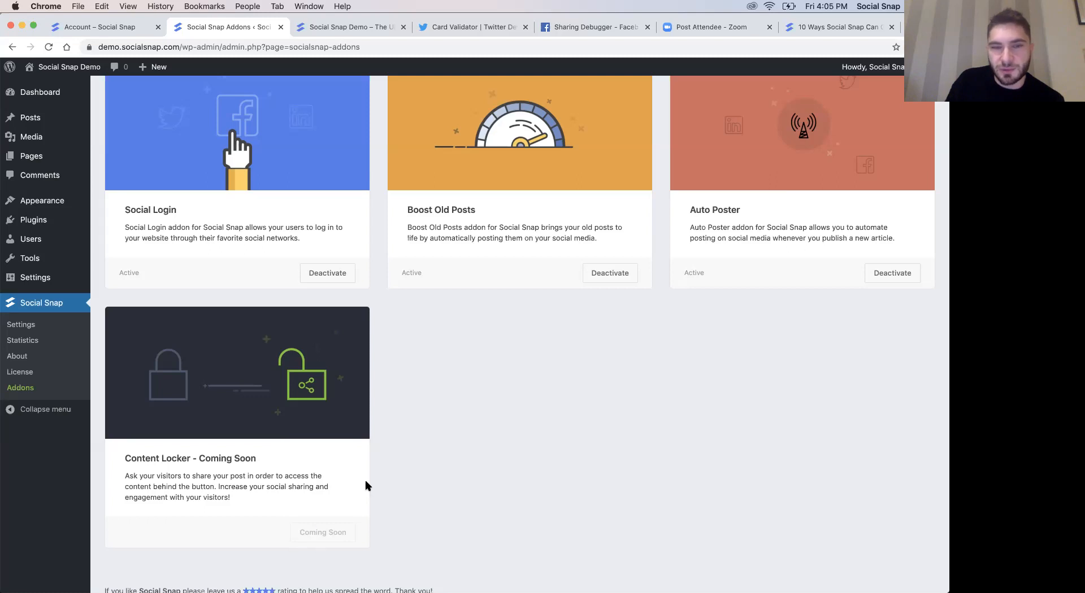
scroll(379, 490, "up", 3)
scroll(380, 490, "down", 2)
scroll(379, 490, "up", 2)
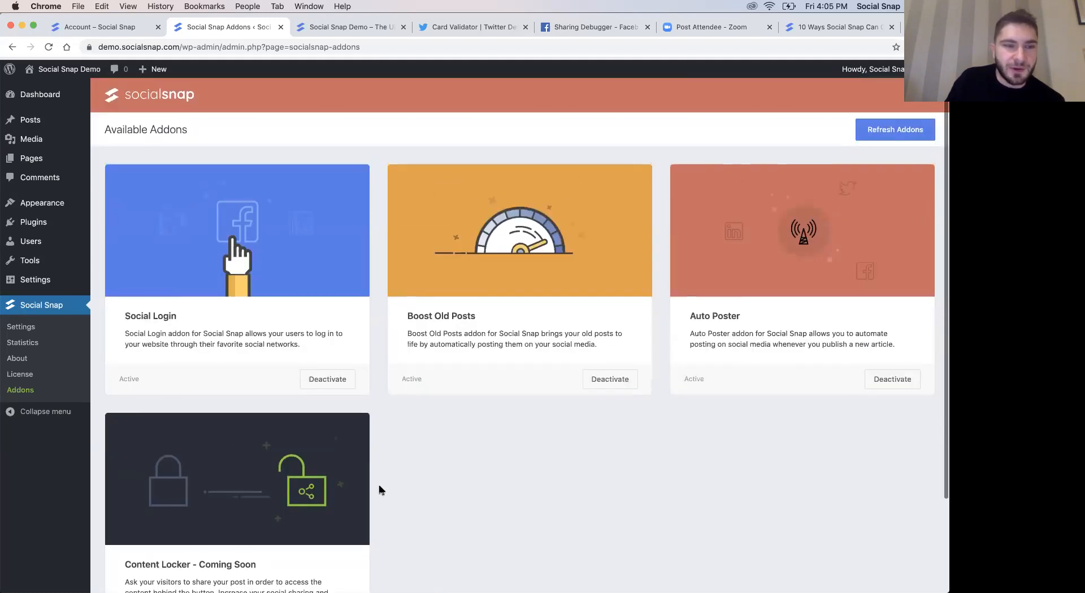
- Check the floating share buttons on the demo site's home page and return to the WordPress dashboard
left_click(44, 325)
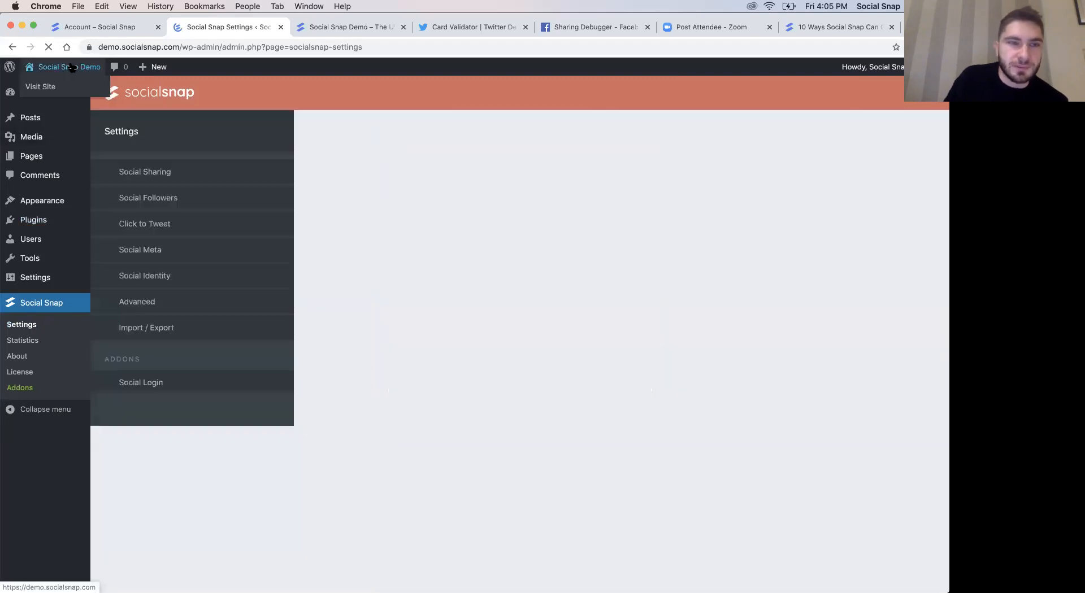
left_click(69, 67)
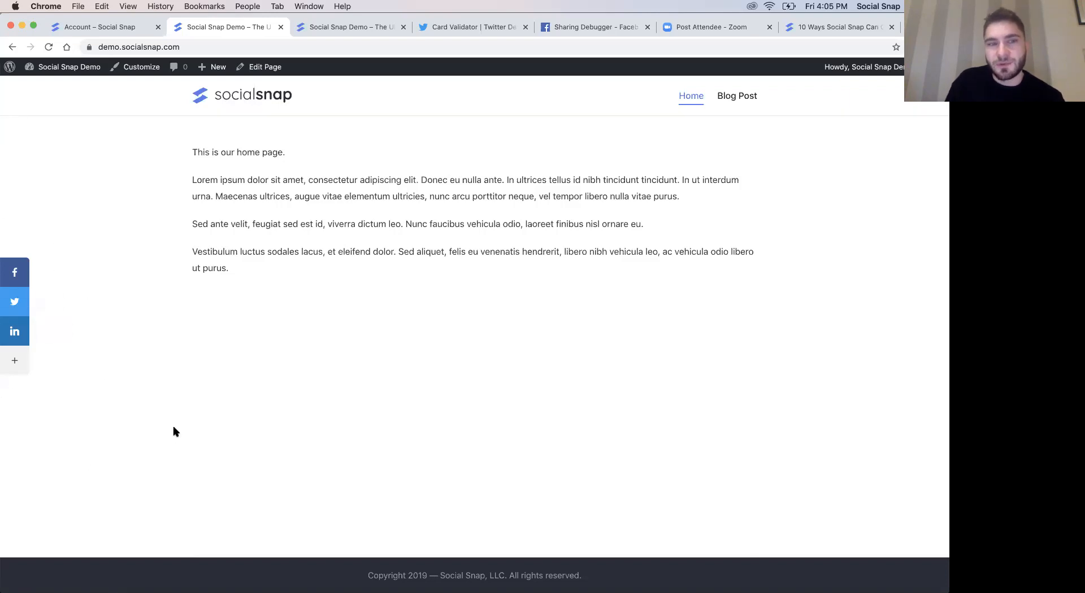
left_click(59, 72)
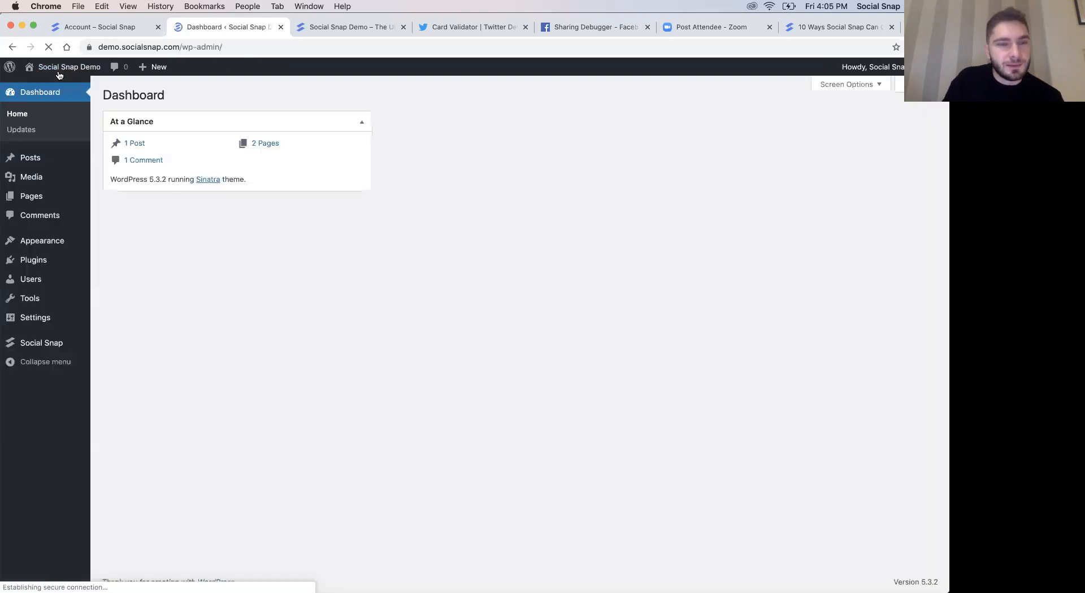
- Open Social Snap's license activation page and locate the account's license key and the License Key field where it is entered
mouse_move(44, 343)
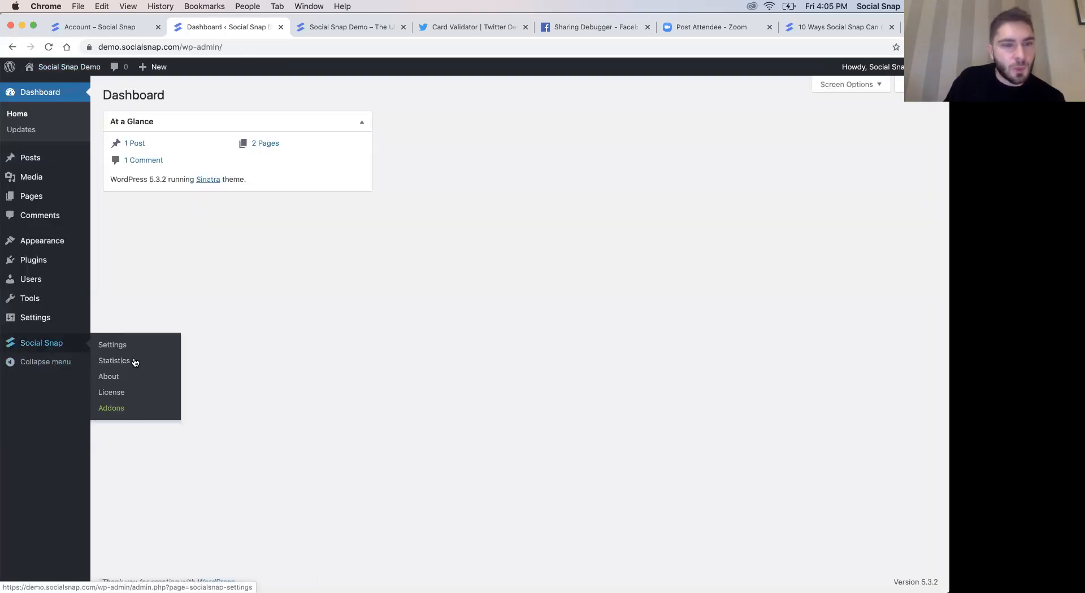
left_click(117, 393)
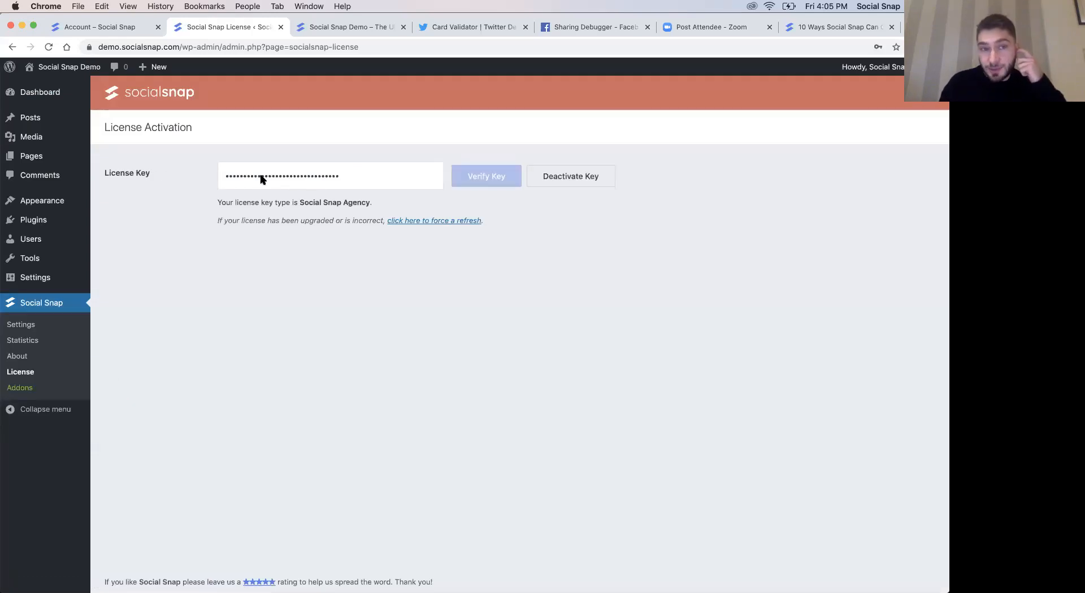
left_click(97, 29)
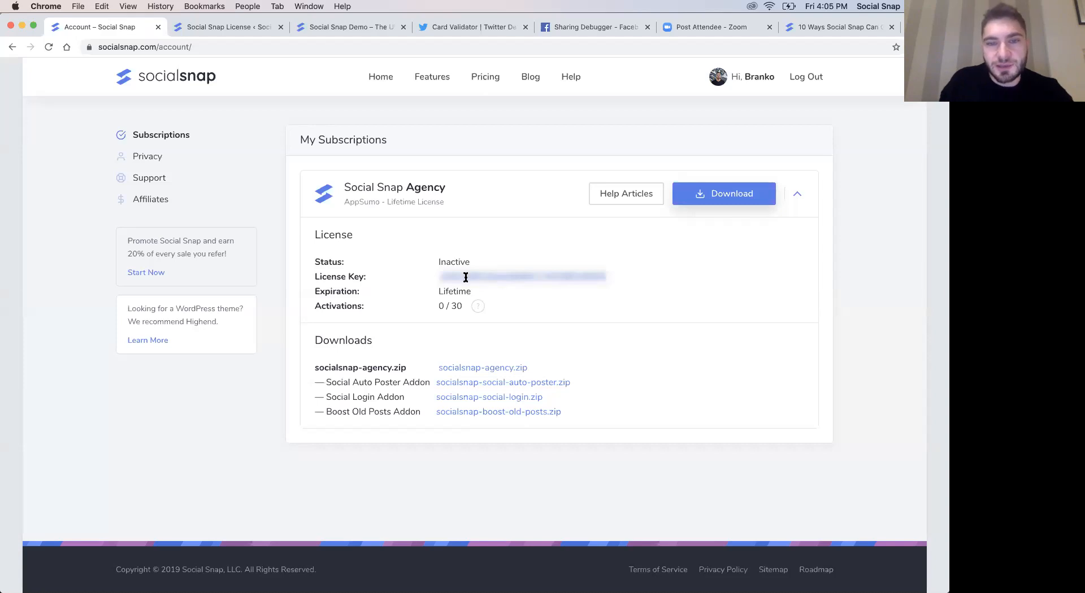
left_click(466, 277)
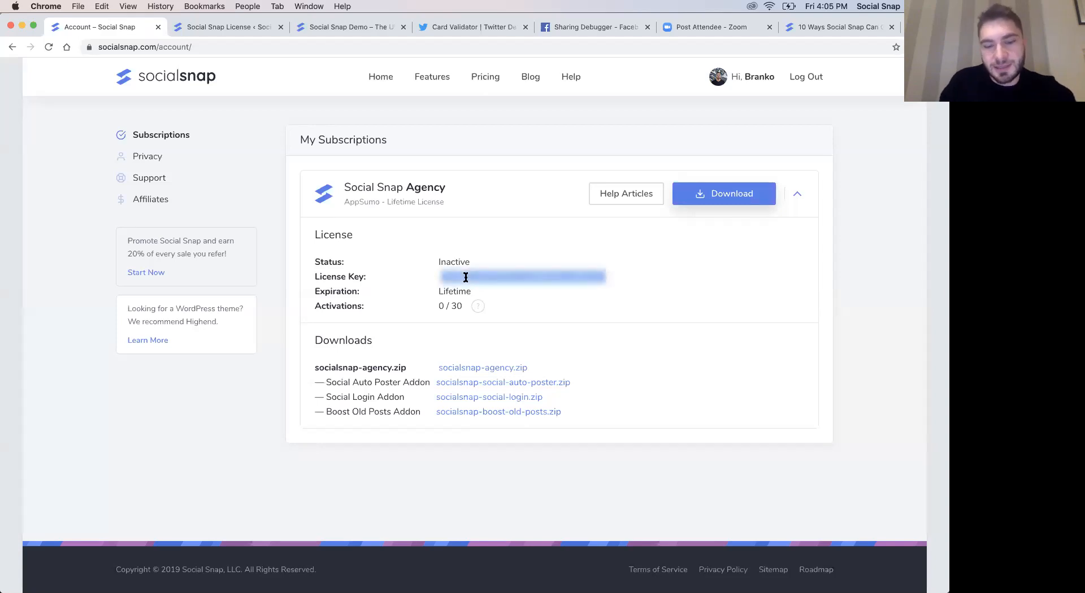
left_click(208, 31)
double_click(305, 176)
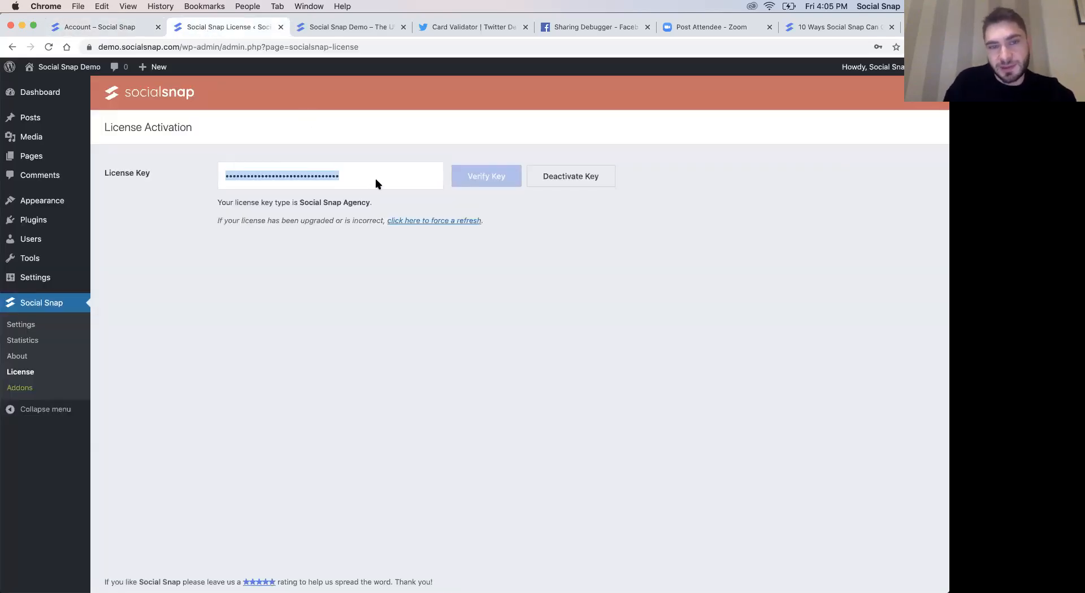
left_click(411, 296)
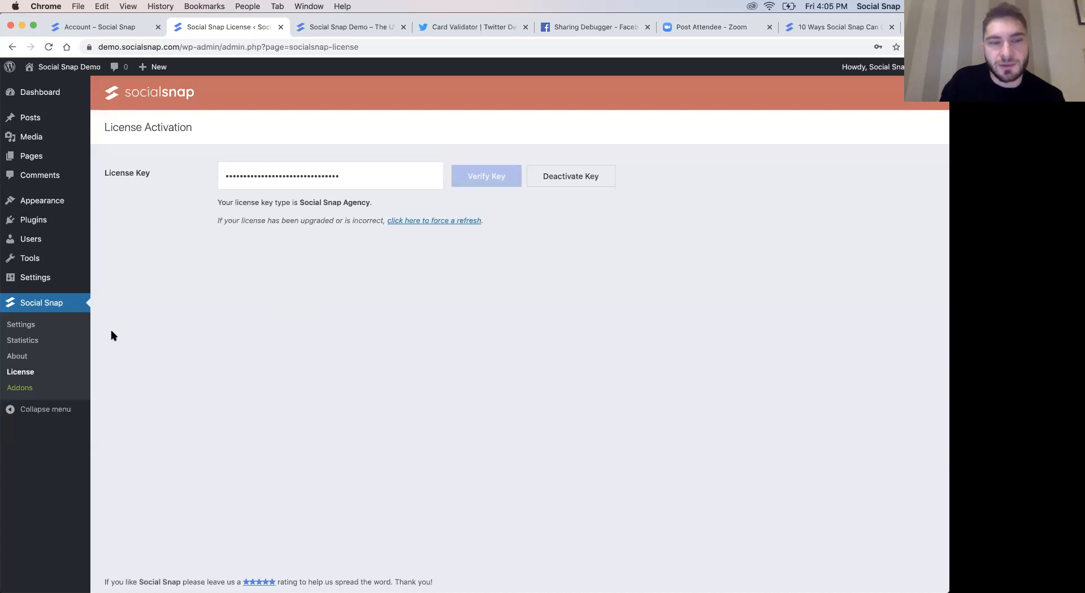
- Open the Manage Networks settings for Social Sharing in the Social Snap settings
left_click(64, 324)
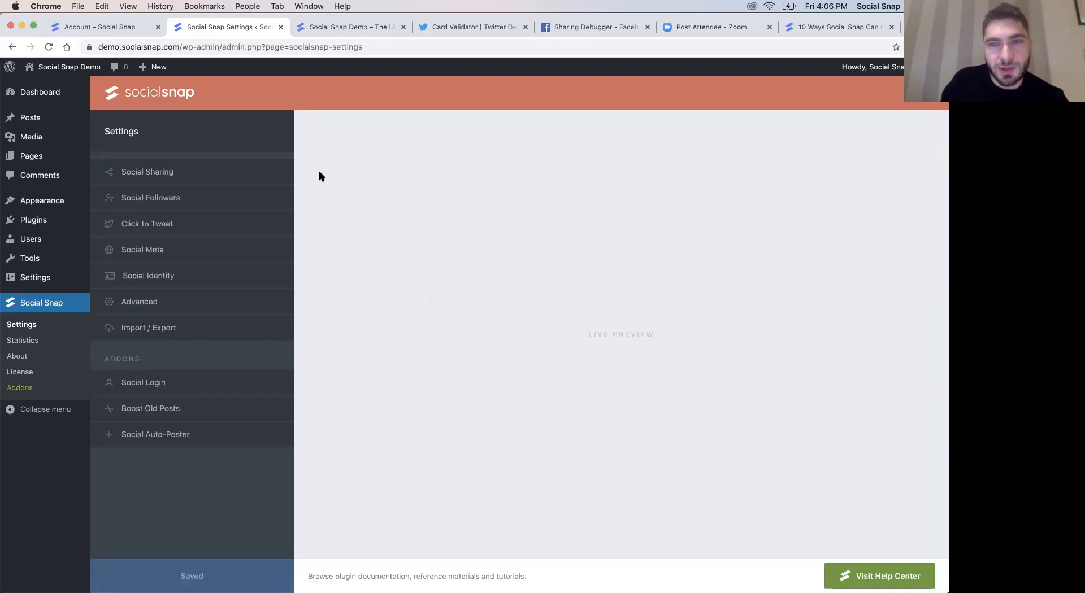
left_click(198, 172)
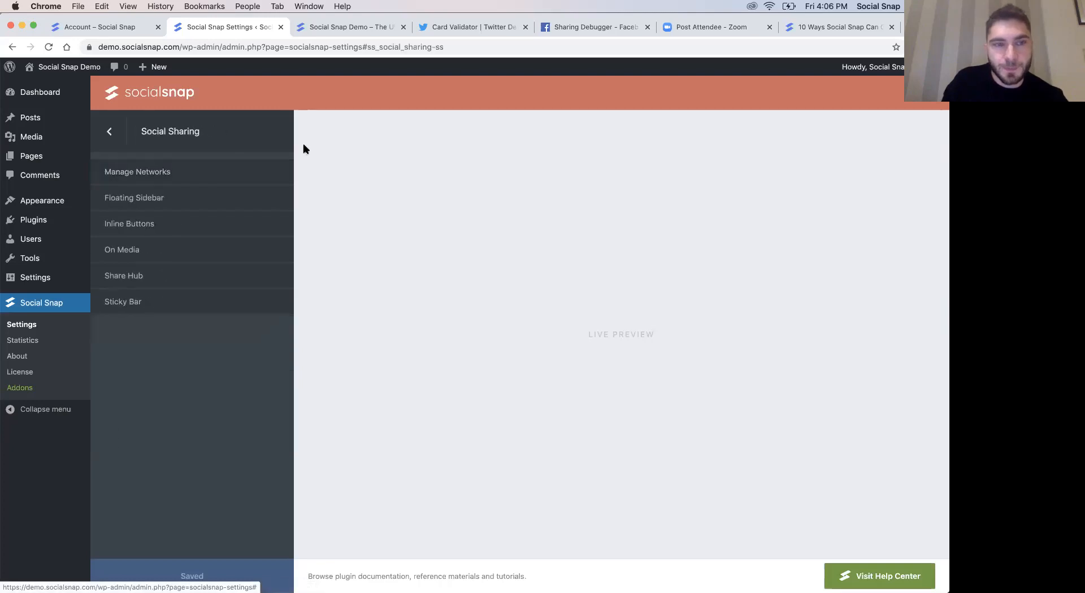
left_click(183, 179)
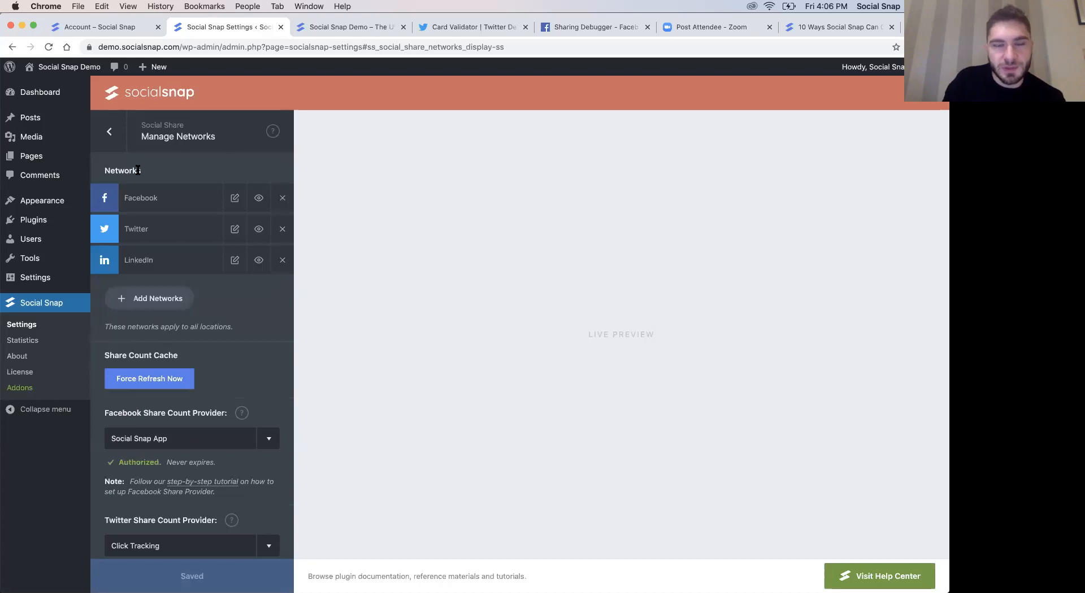
- Switch to the separately opened demo home page and reload it to check the floating share buttons
left_click(114, 29)
left_click(319, 28)
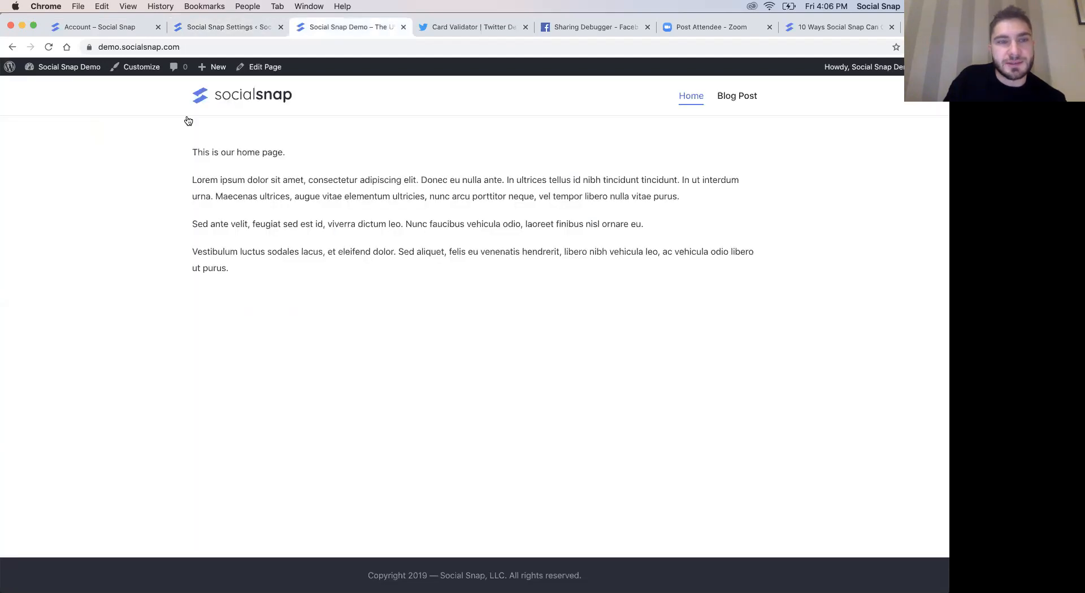
key("super+space")
key("Escape")
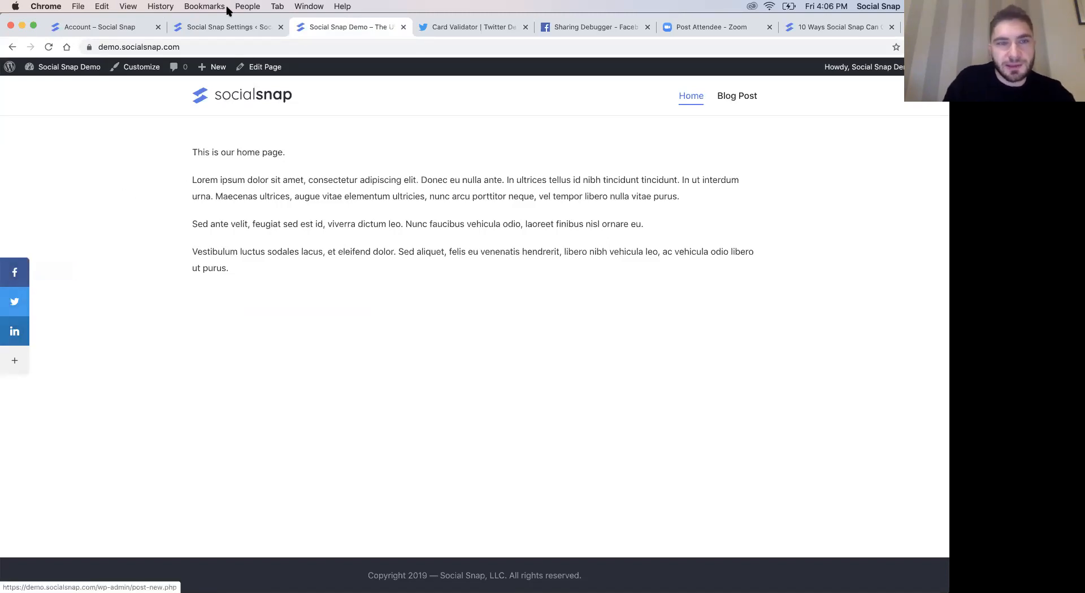
- In the Manage Networks settings, move Facebook below Twitter and relabel Facebook as "Share" and Twitter as "Tweet"
key("ctrl+shift+Tab")
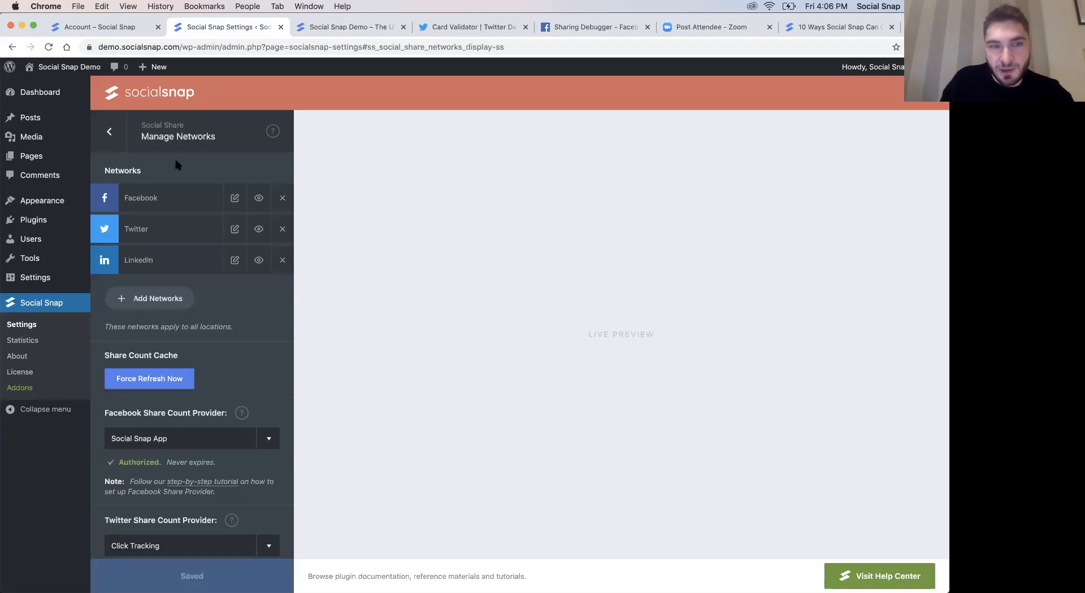
left_click_drag(109, 205, 114, 229)
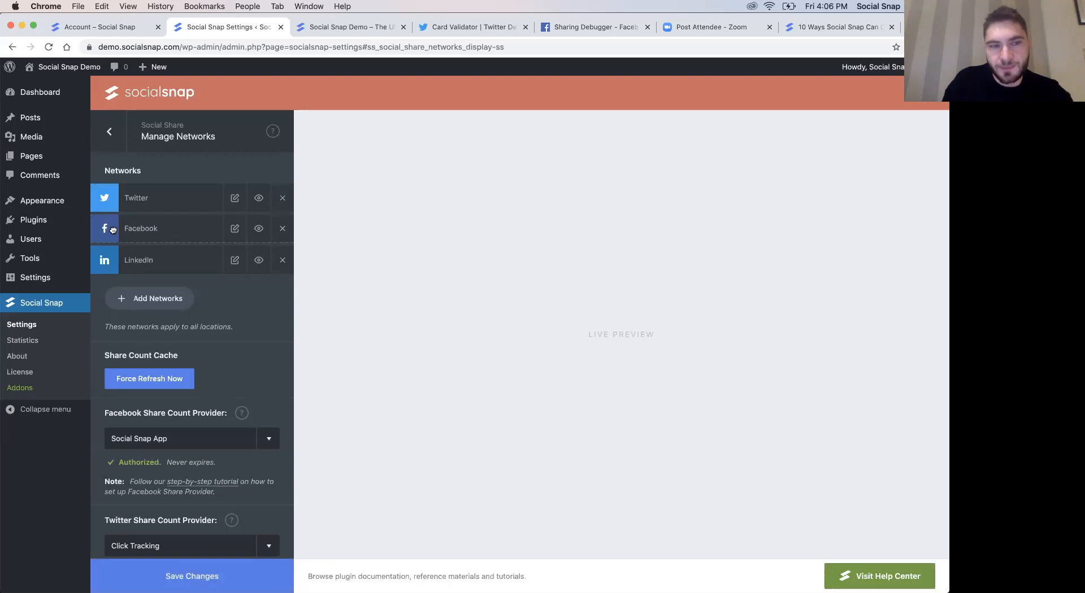
left_click(234, 229)
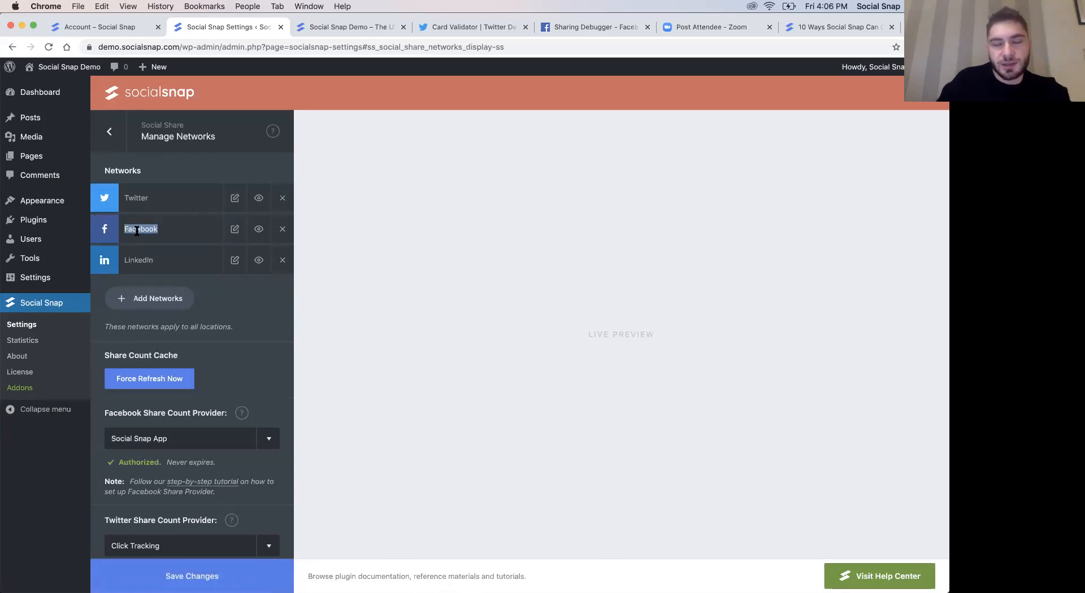
type("Share")
left_click(149, 197)
key("super+a")
type("Tw")
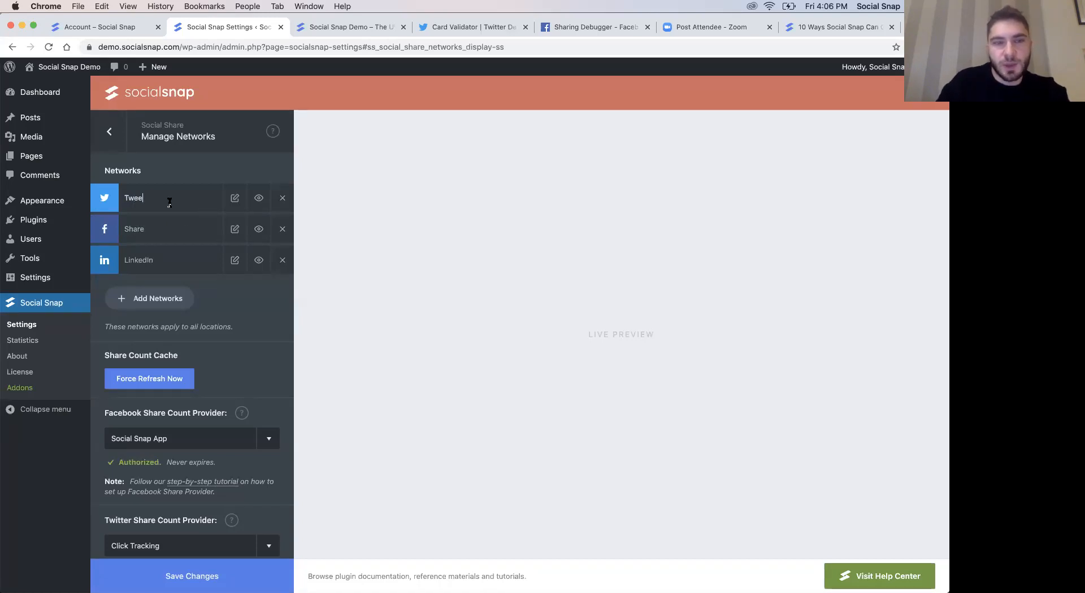
- Turn off mobile visibility for LinkedIn and add Pinterest, WhatsApp and Copy Link to the share networks
mouse_move(256, 269)
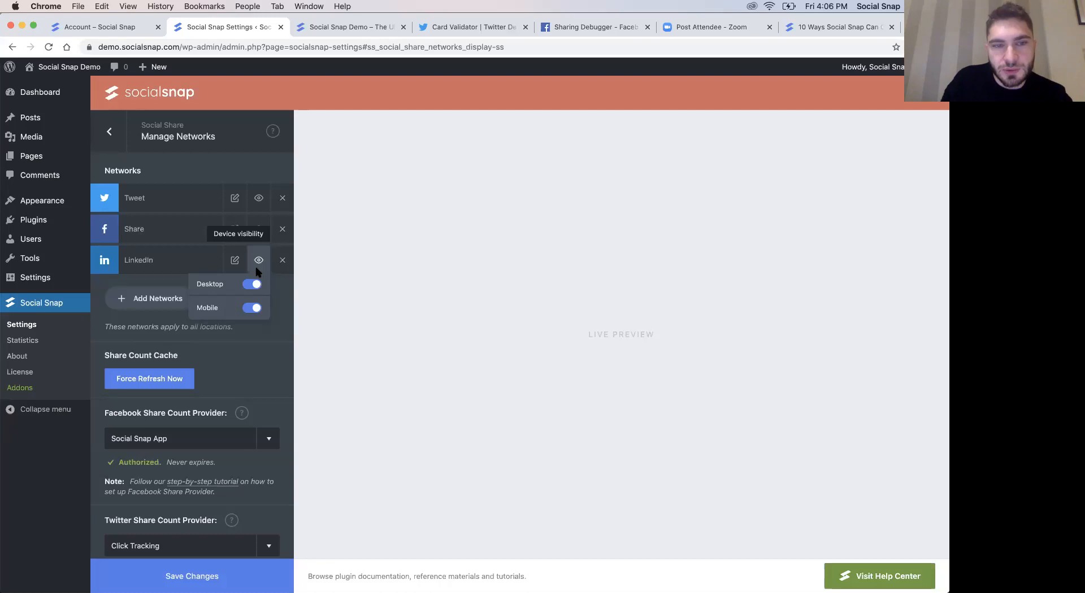
left_click(252, 309)
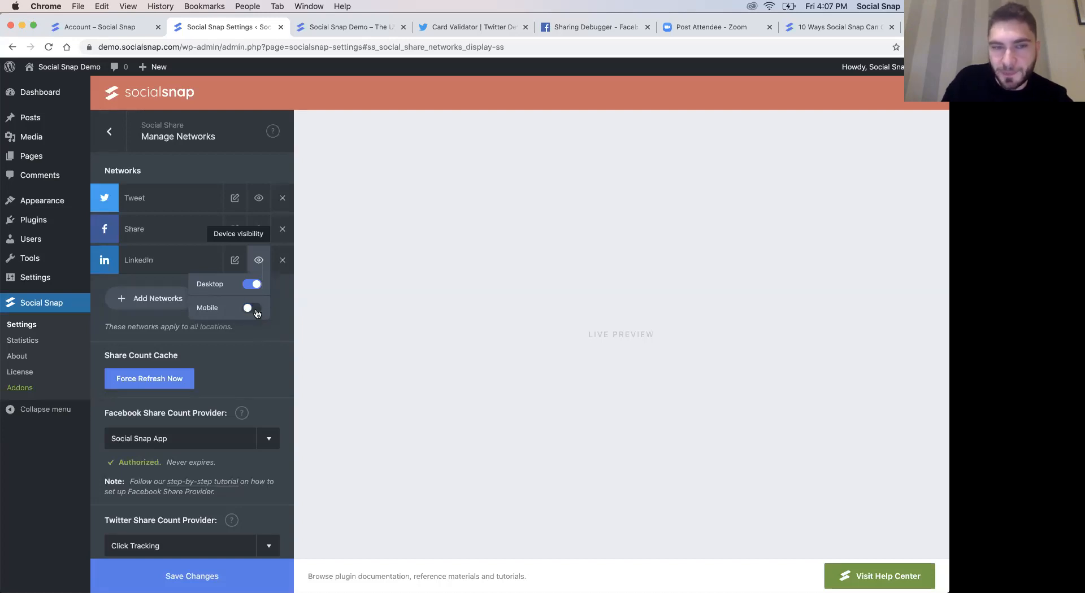
left_click(157, 305)
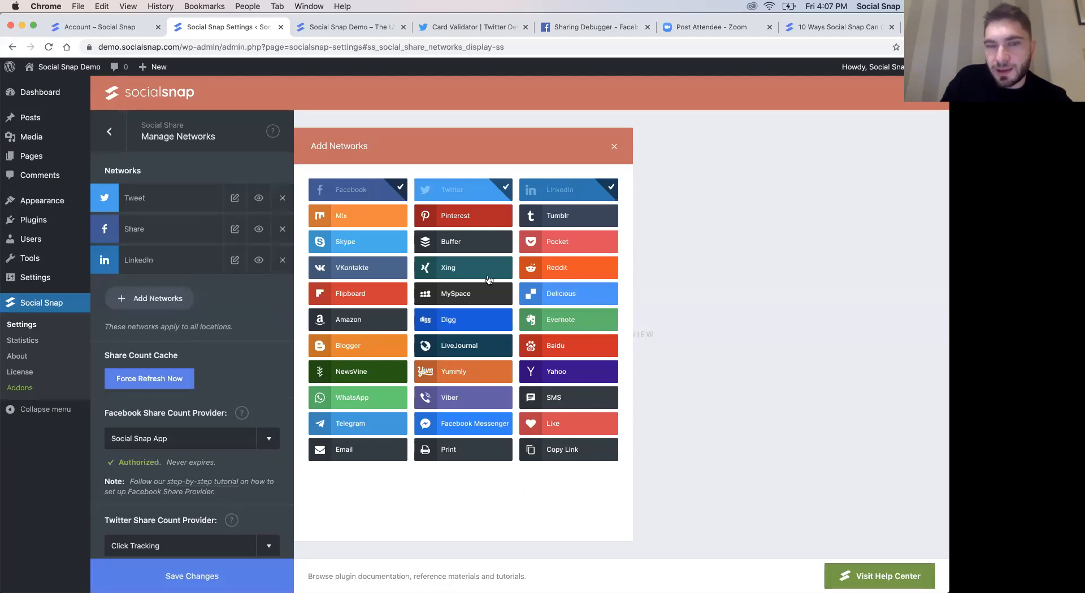
left_click(465, 224)
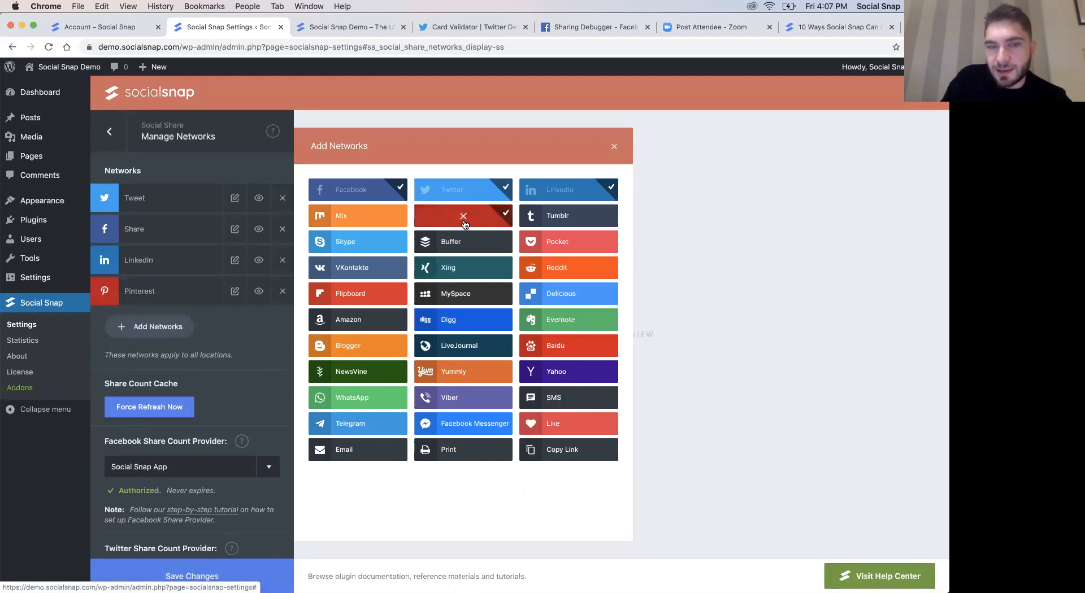
left_click(361, 398)
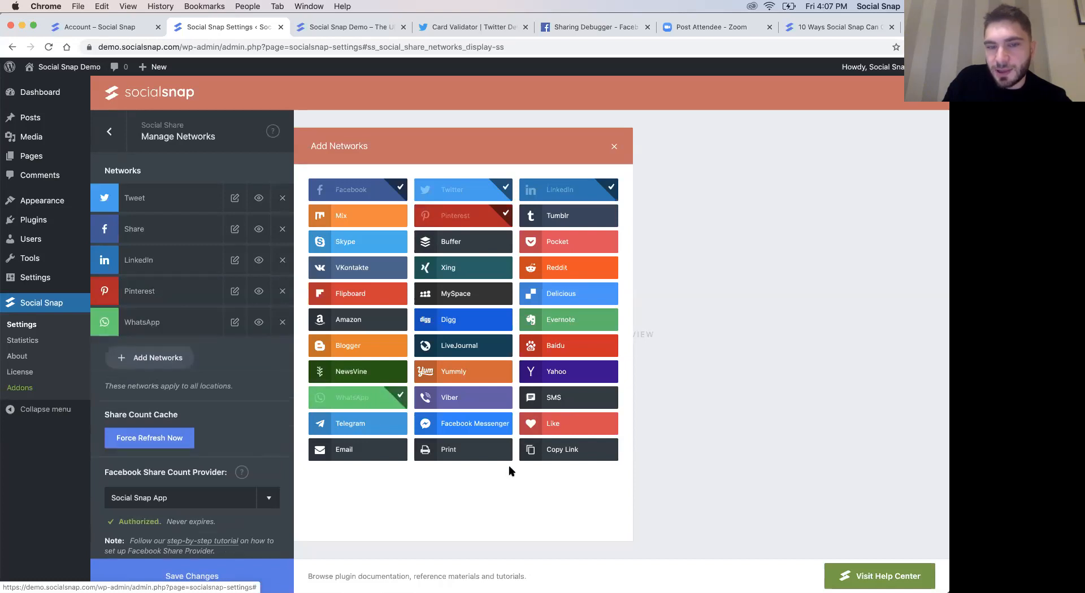
left_click(558, 456)
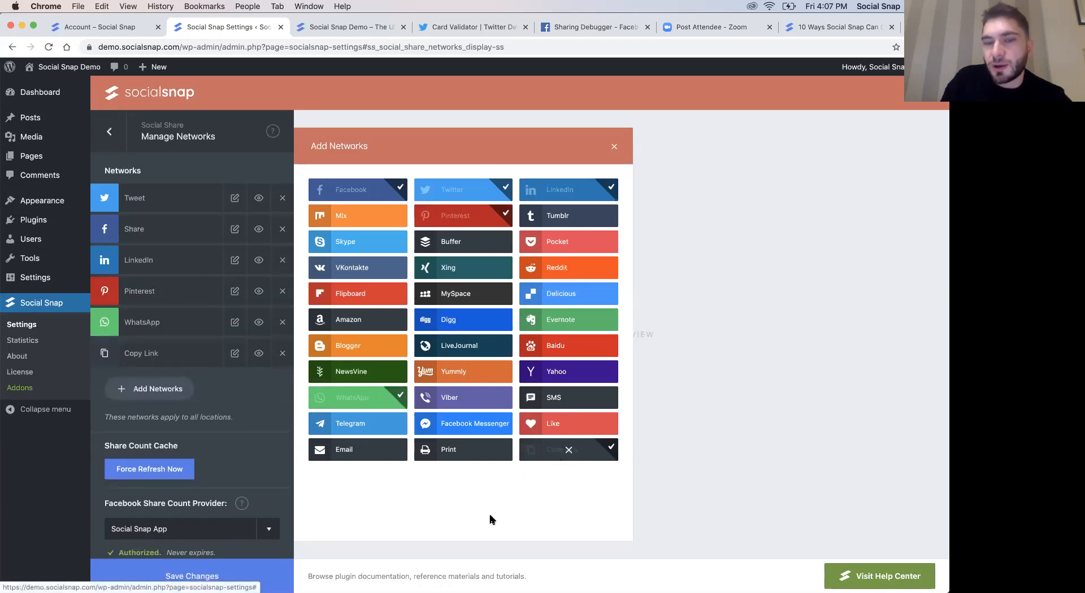
left_click(614, 150)
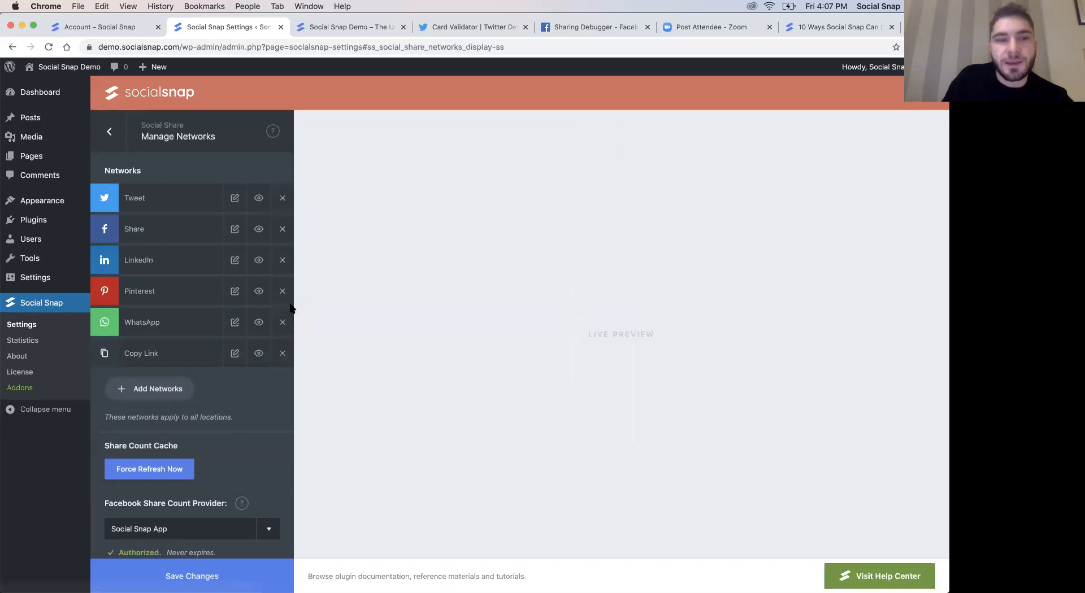
- Reload the demo home page to check the floating share buttons and return to the Social Snap settings
left_click(335, 27)
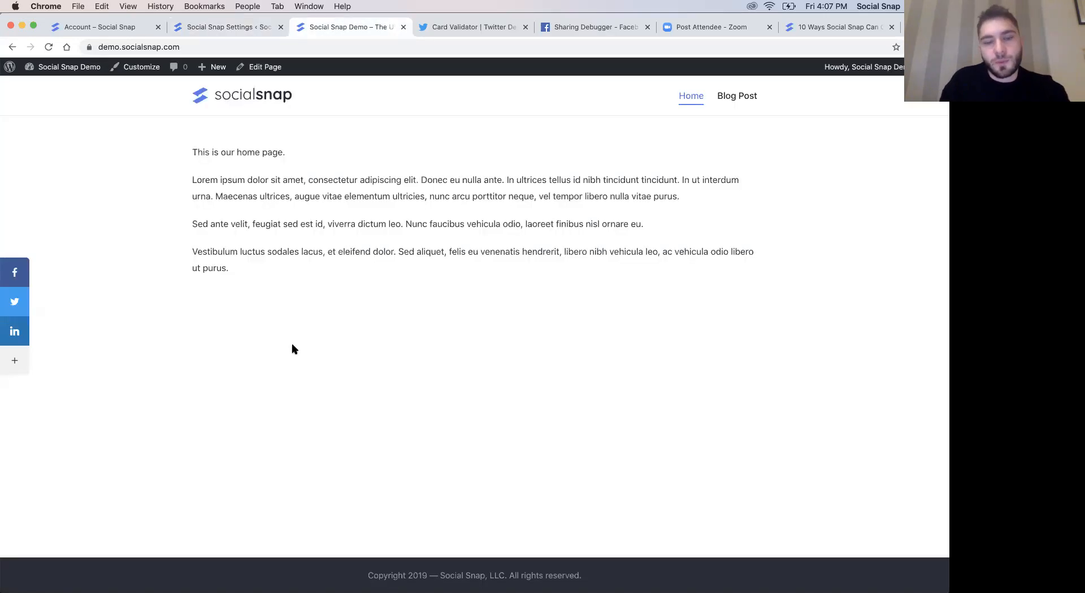
key("super+r")
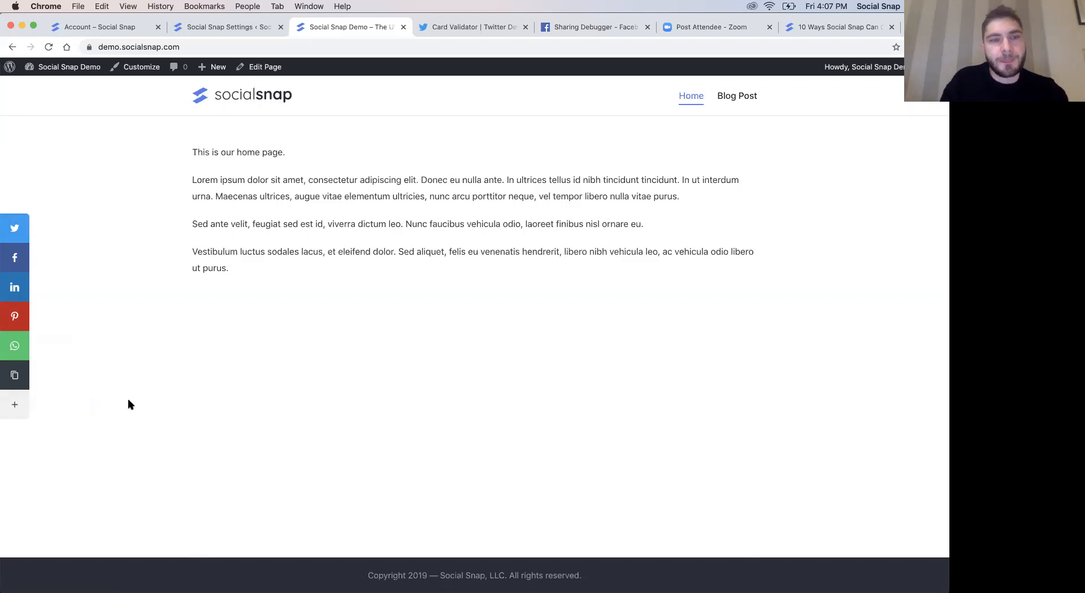
left_click(236, 30)
- Turn off desktop visibility for the WhatsApp network and save the changes
mouse_move(267, 326)
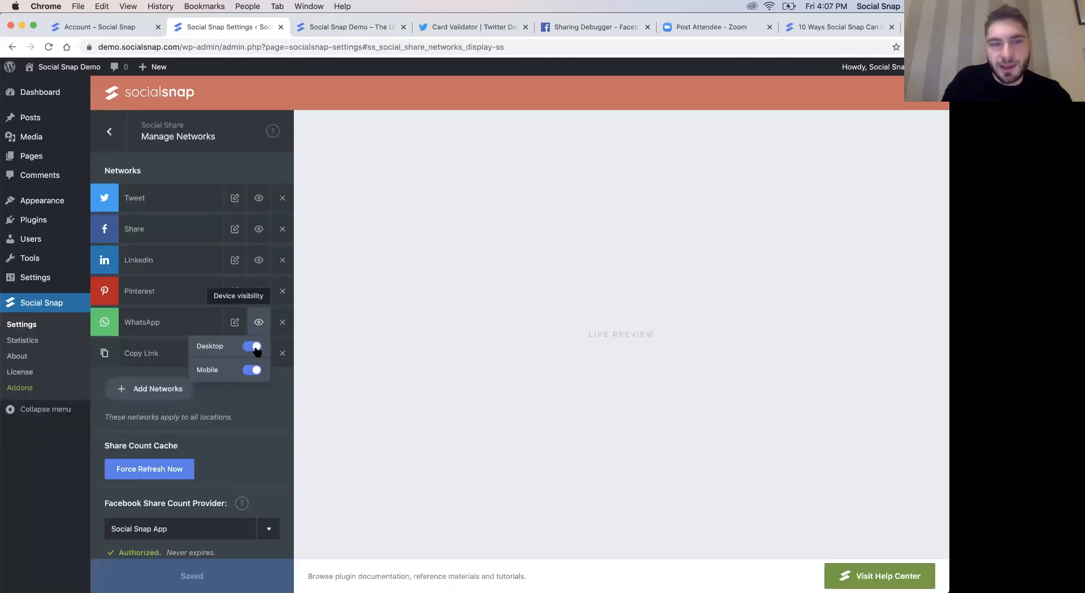
left_click(255, 347)
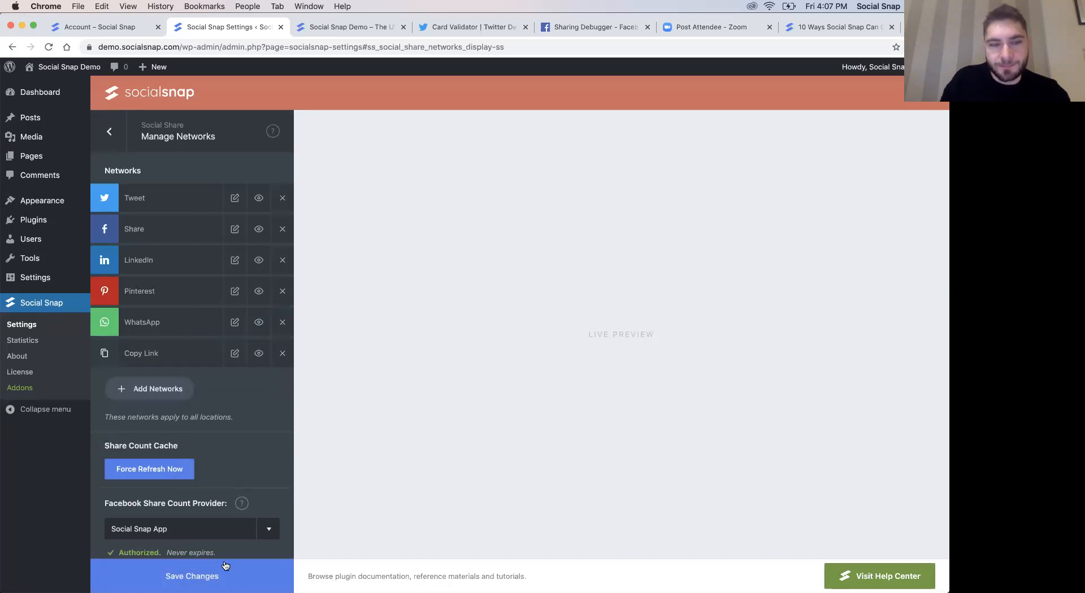
left_click(168, 575)
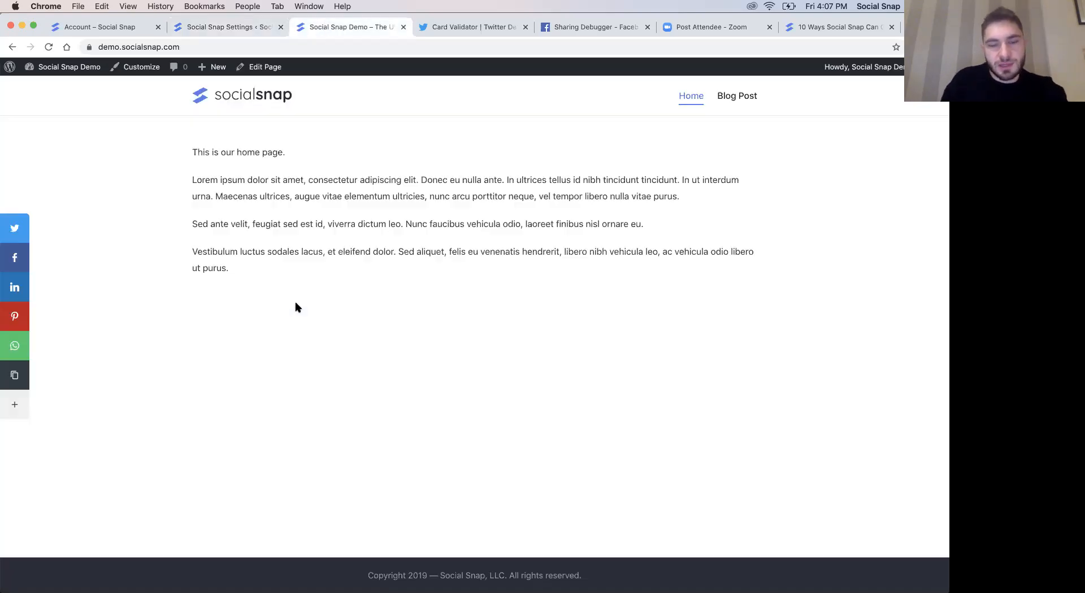
- Reload the demo home page and check its share buttons at full window width and at a narrow, mobile-like width
left_click(325, 26)
key("super+r")
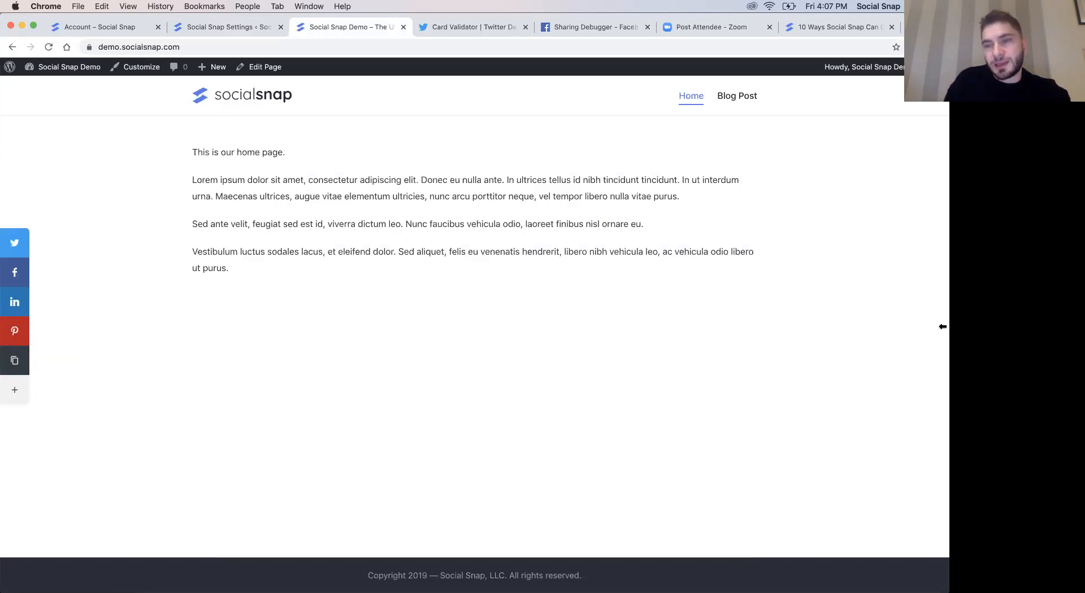
left_click_drag(688, 315, 346, 297)
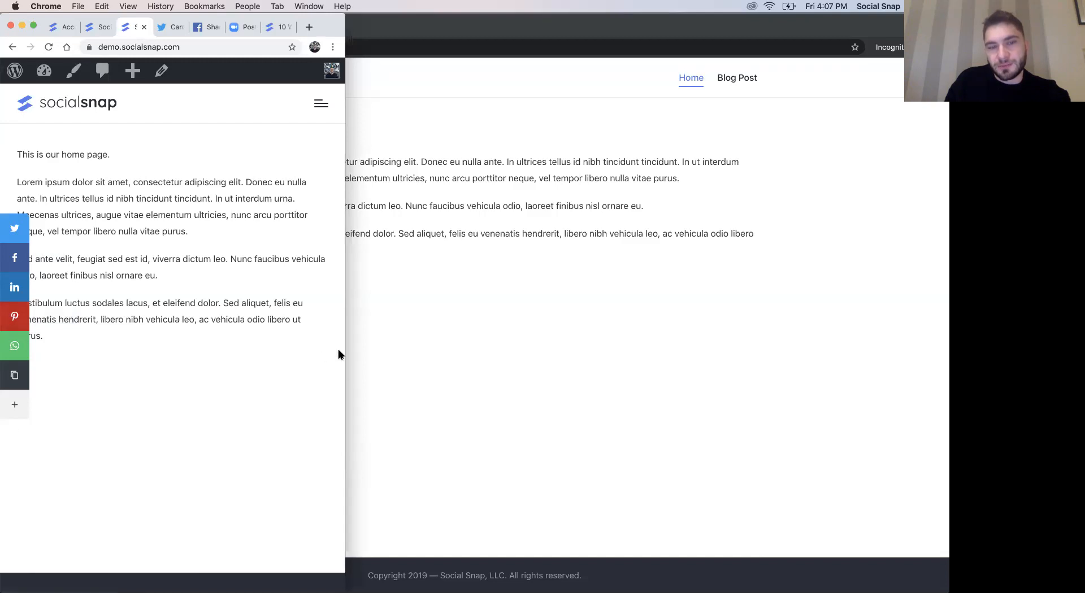
left_click_drag(345, 352, 912, 320)
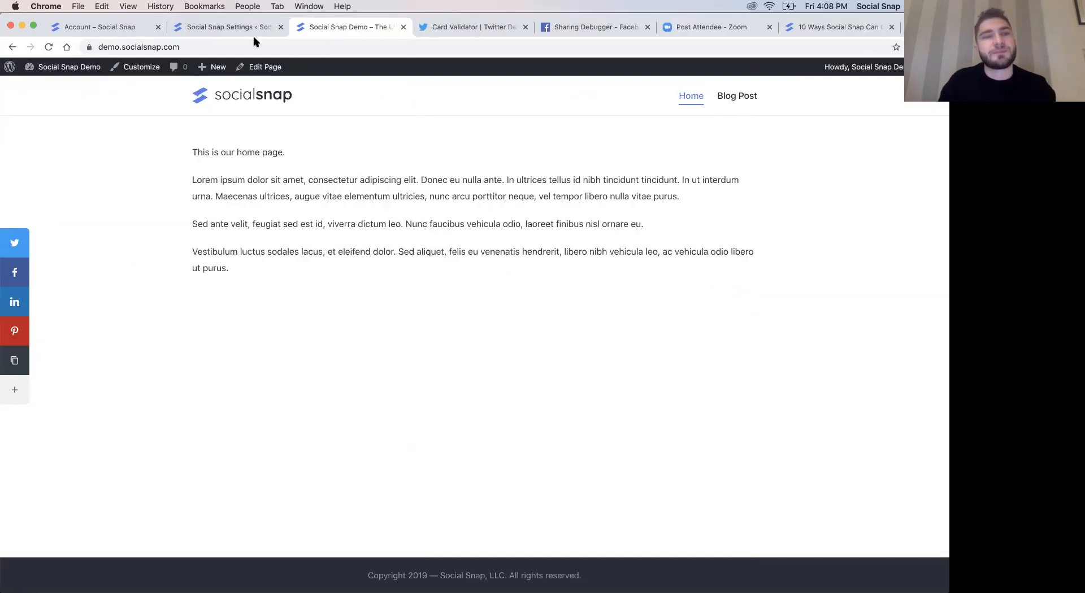
- Examine the remaining Manage Networks settings, including the share count cache, the Facebook and Twitter share count providers and click tracking
left_click(252, 29)
scroll(256, 339, "down", 2)
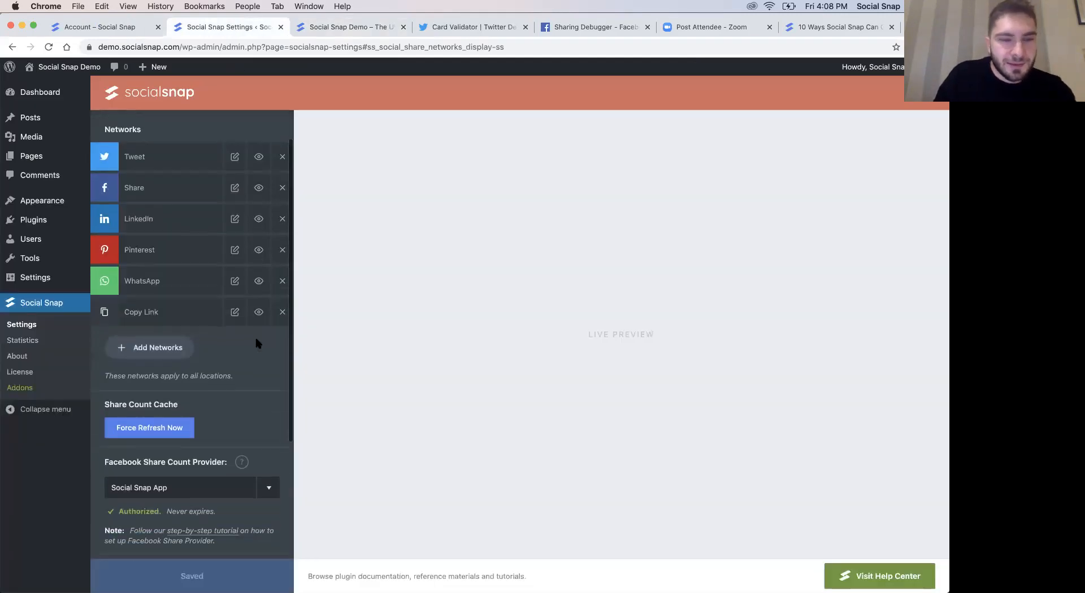
scroll(238, 313, "down", 3)
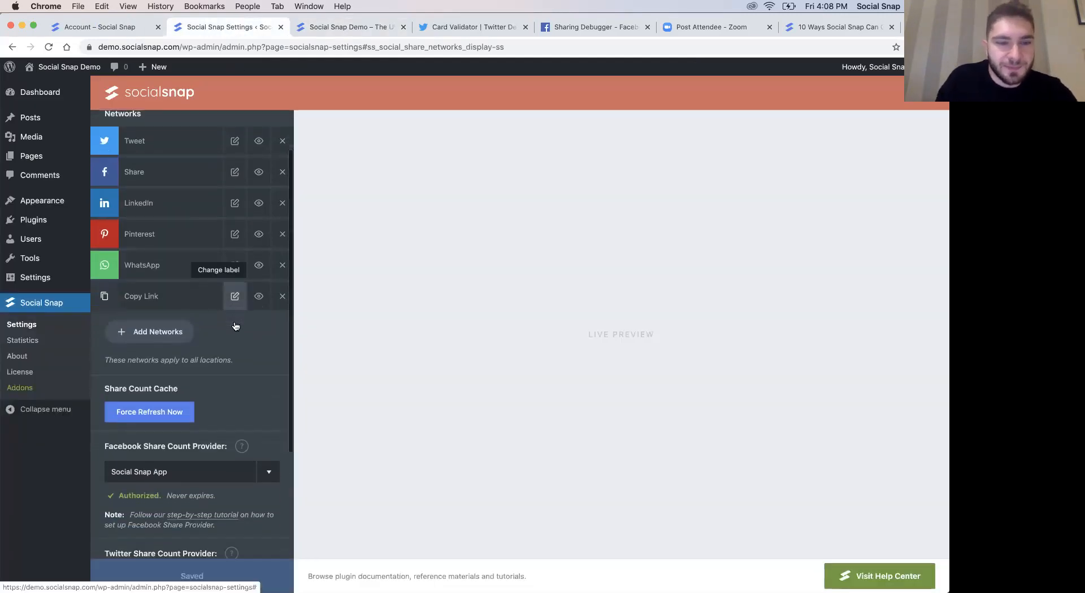
scroll(235, 326, "down", 1)
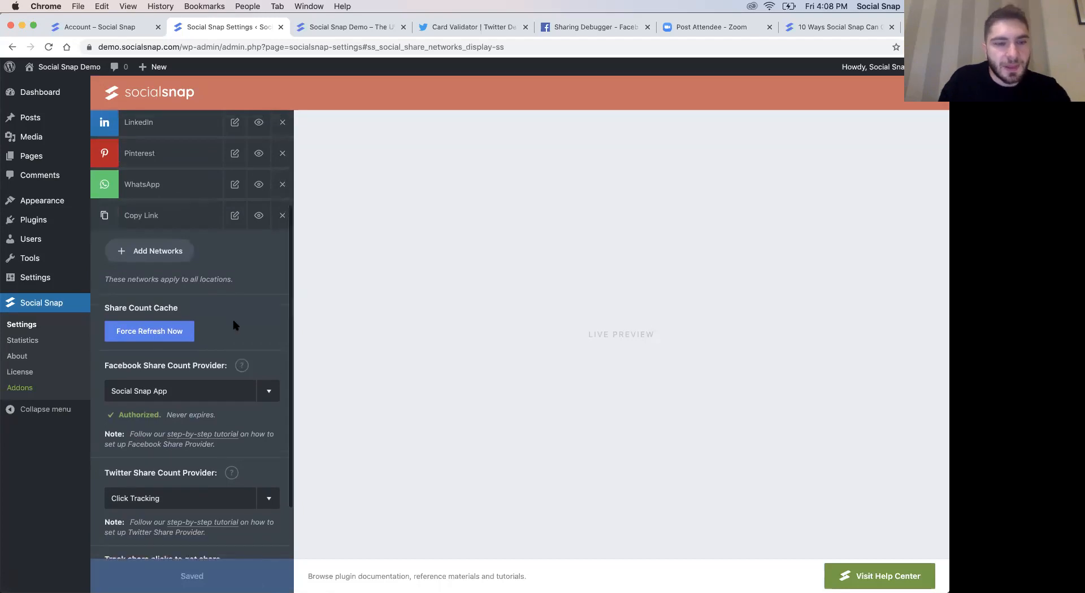
left_click(338, 28)
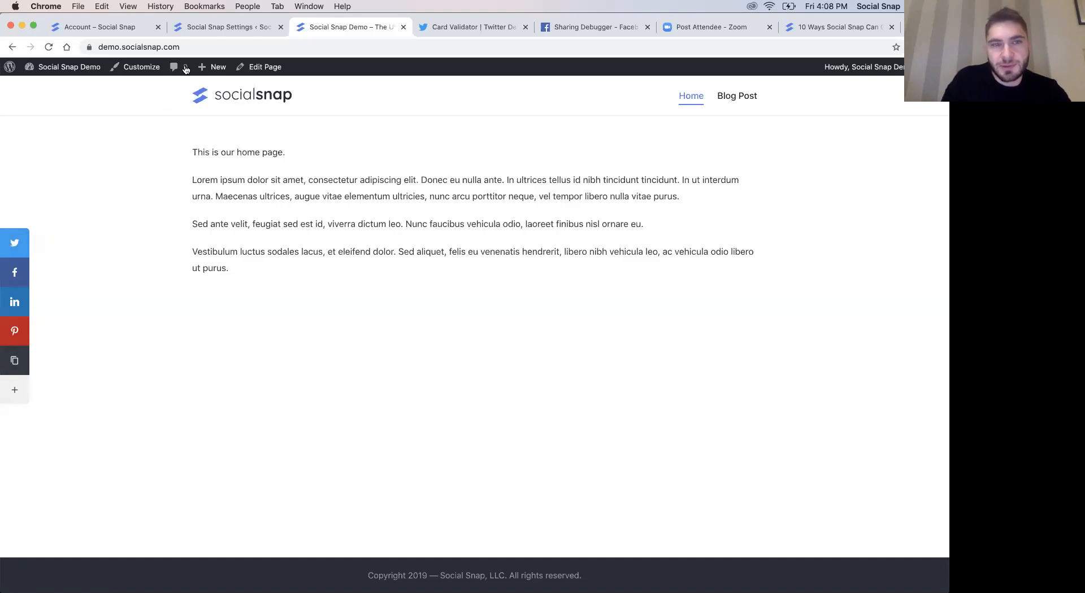
left_click(212, 33)
scroll(143, 324, "down", 2)
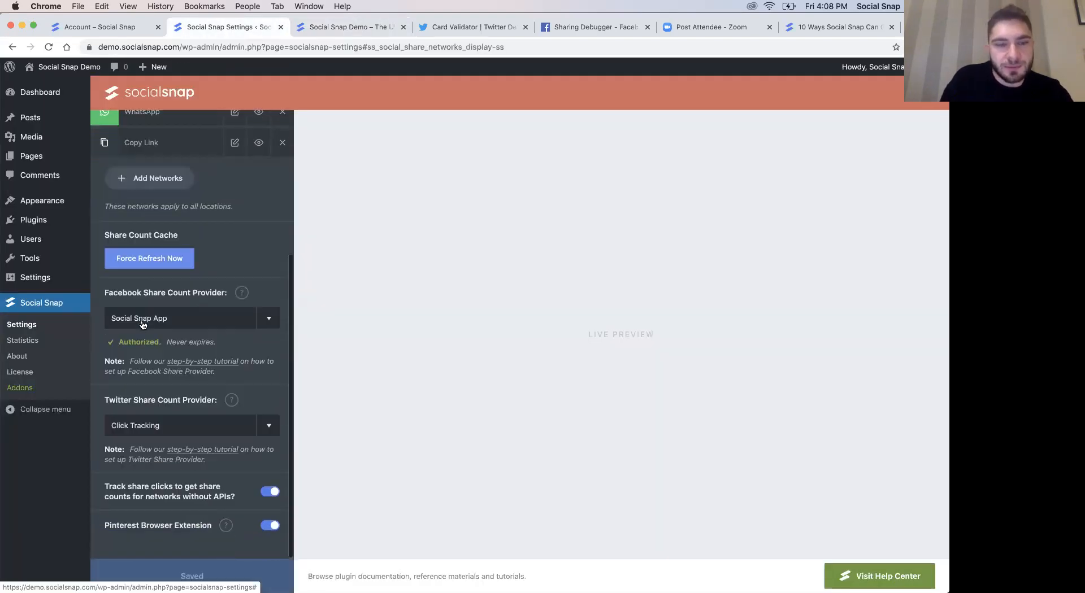
scroll(193, 208, "up", 5)
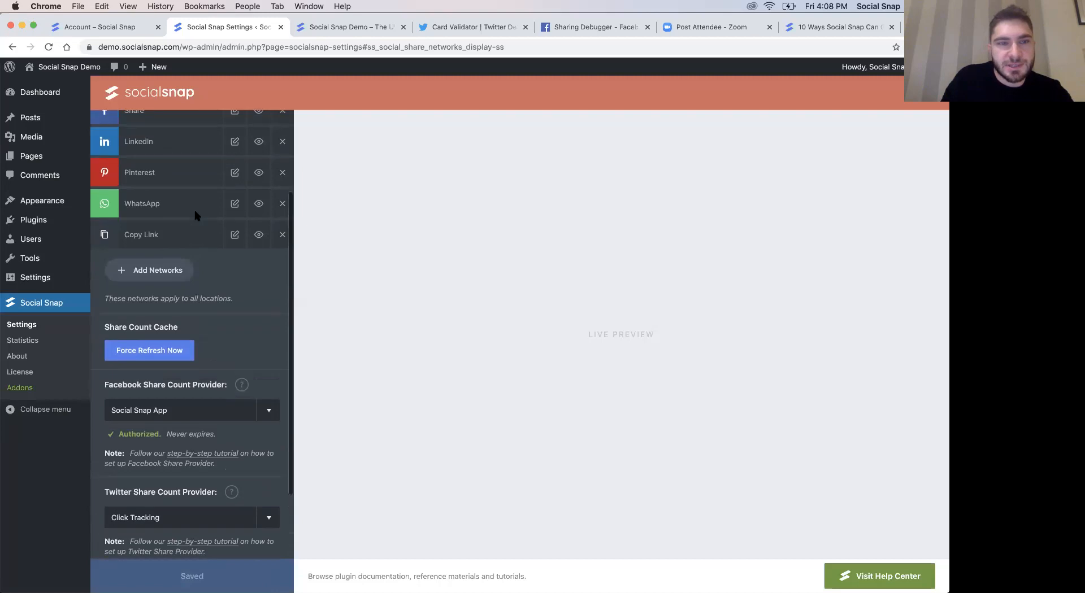
- Leave Manage Networks, glance at the sidebar on the demo home page and open the Floating Sidebar settings
left_click(116, 141)
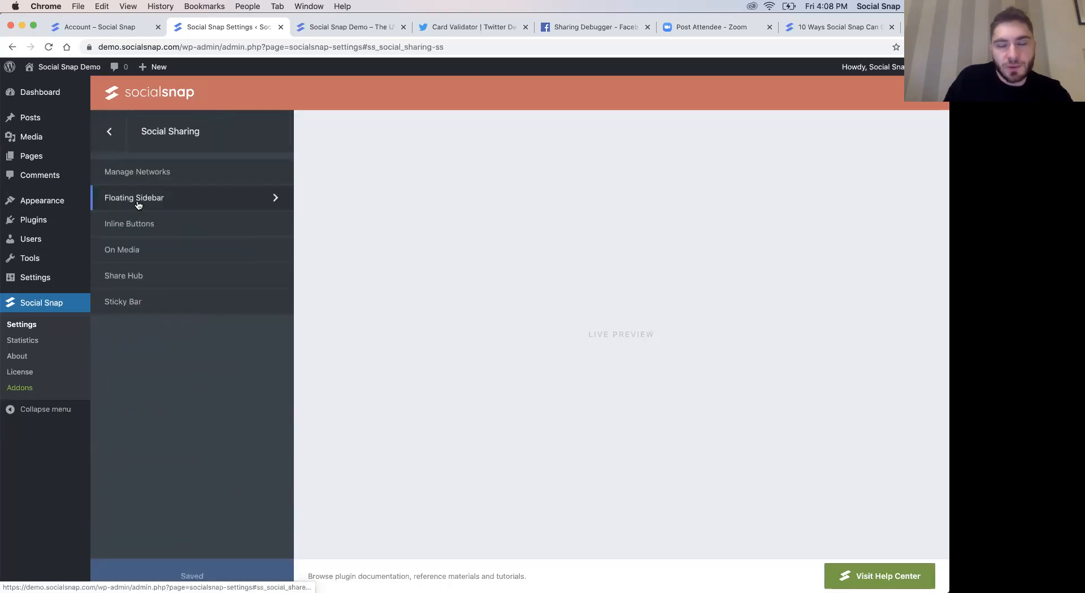
left_click(330, 27)
left_click(230, 30)
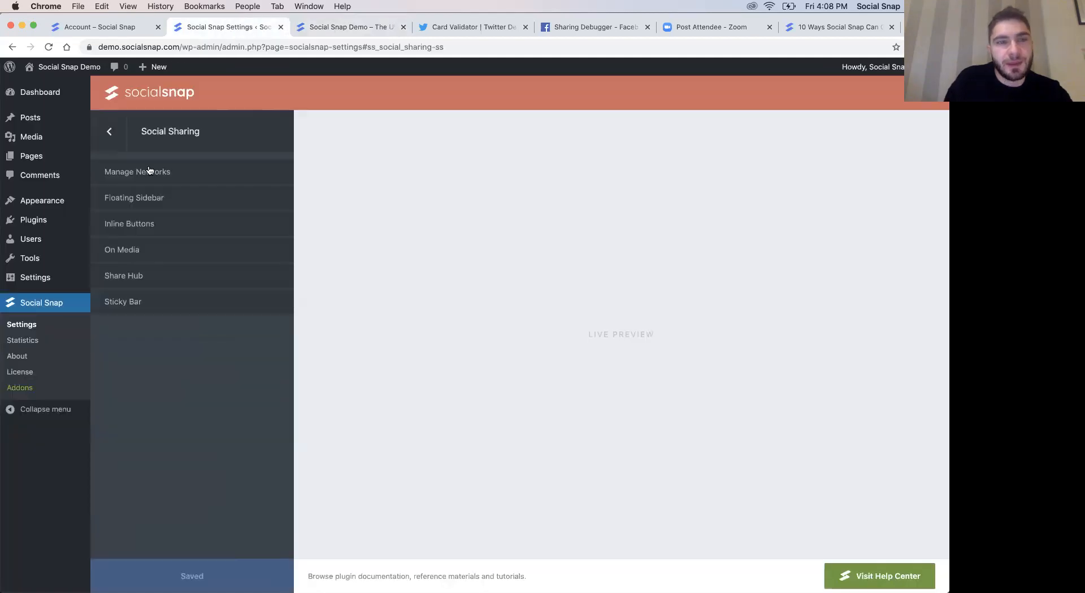
left_click(218, 199)
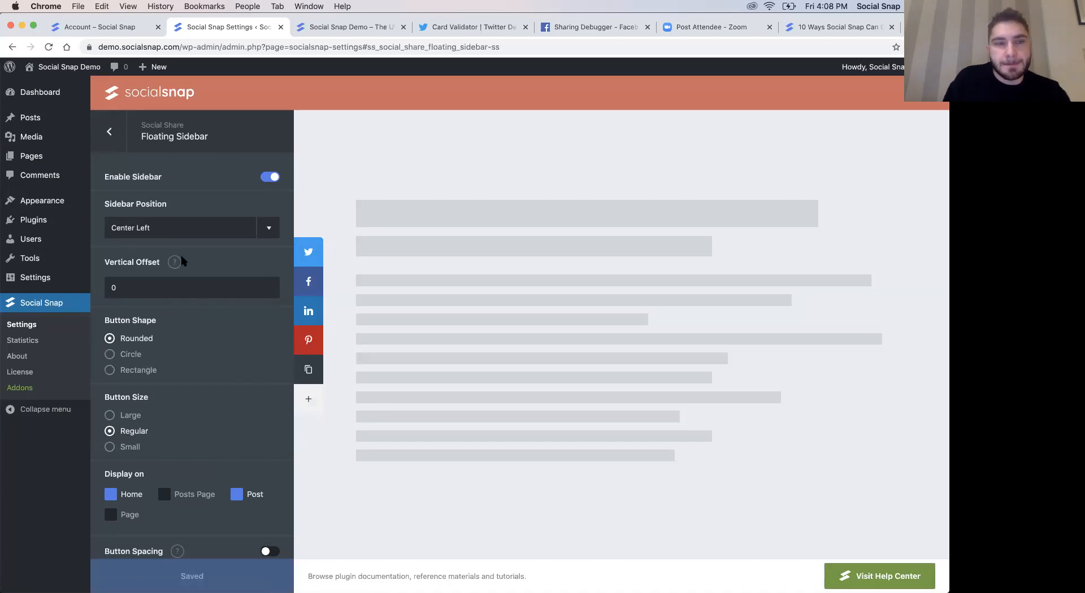
- Preview the floating sidebar at Top Right and Center Right, and set its position back to Center Left
left_click(164, 232)
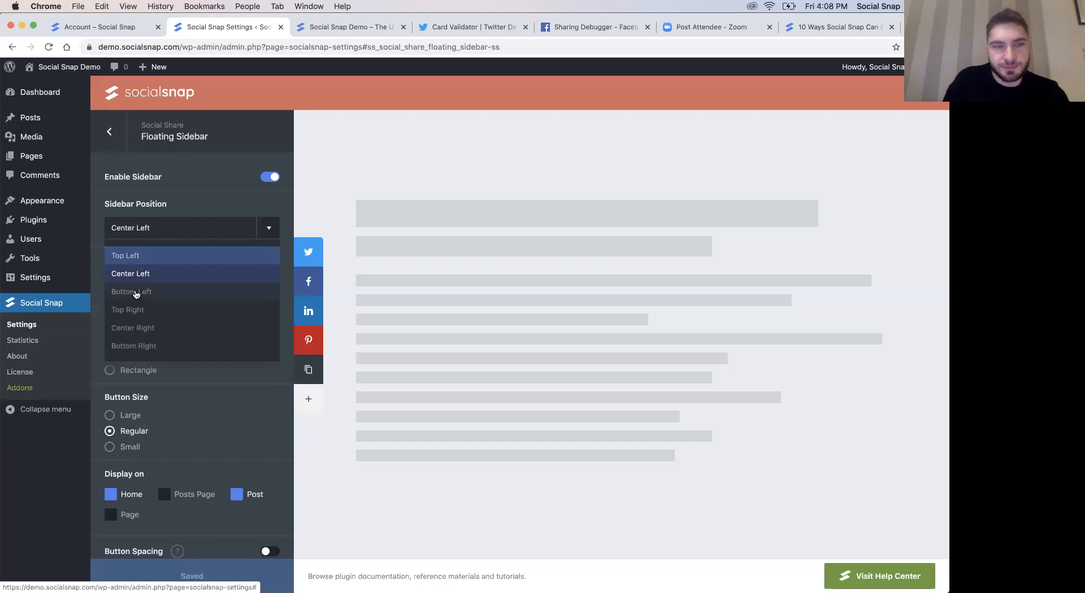
left_click(133, 310)
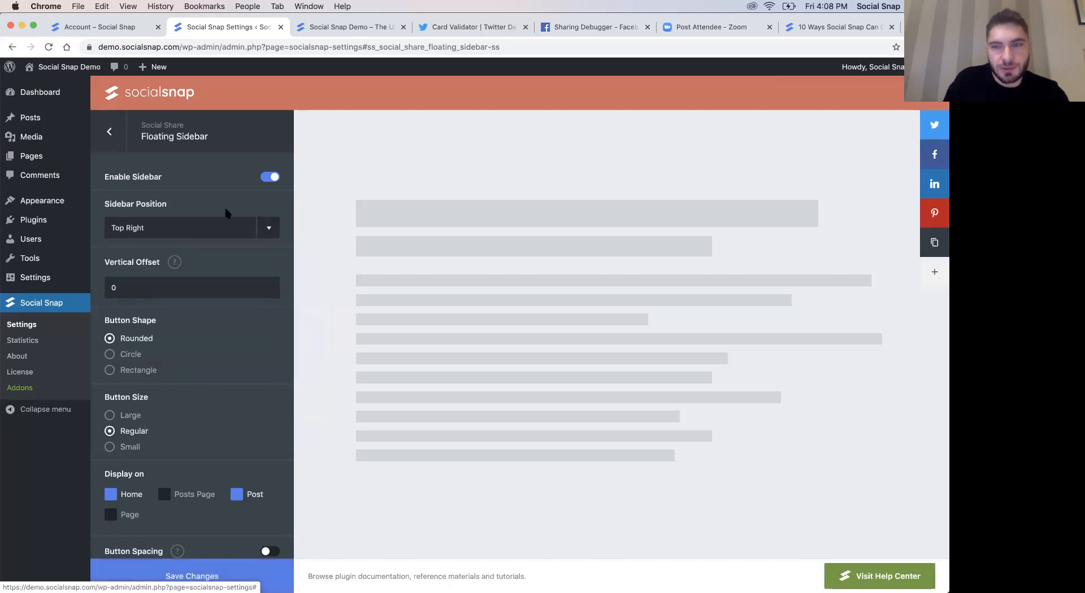
left_click(177, 233)
left_click(142, 328)
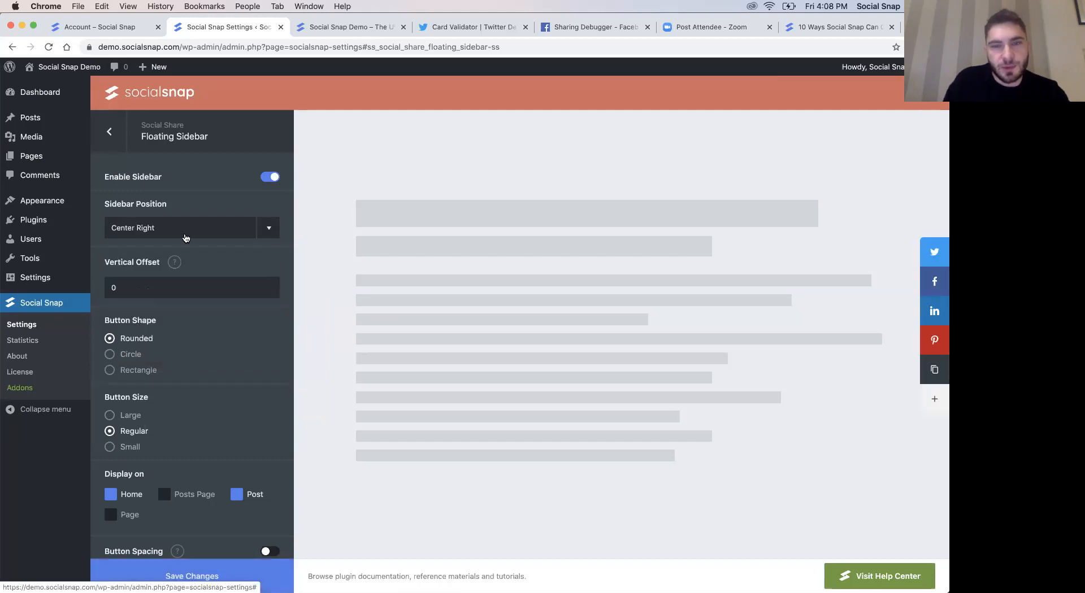
left_click(160, 235)
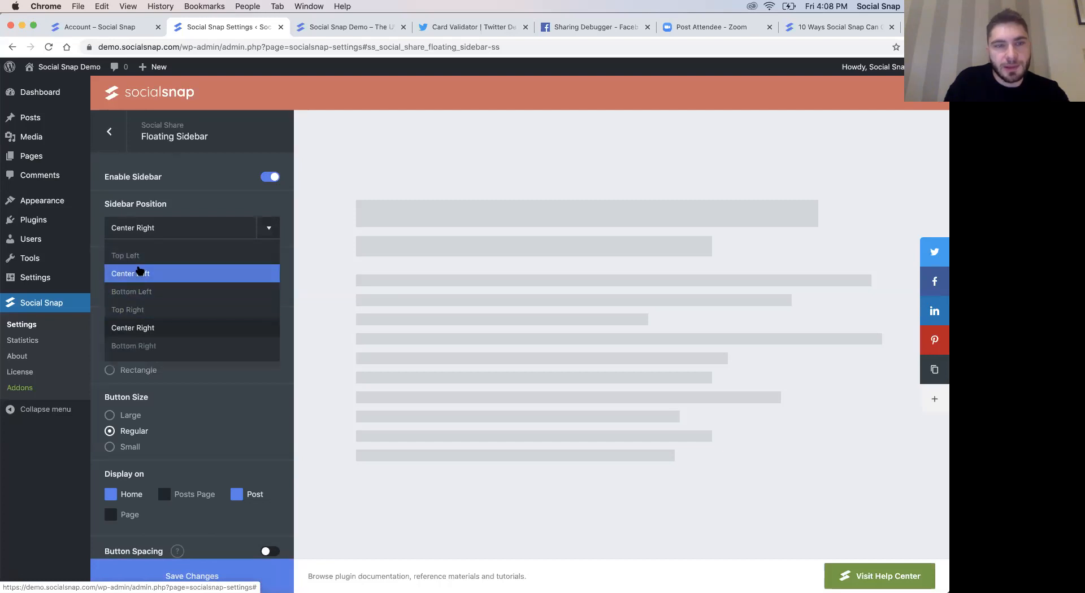
left_click(132, 276)
- Try the Circle and Rectangle button shapes for the floating sidebar, settling on Circle, and set the button size to Large
scroll(221, 377, "down", 1)
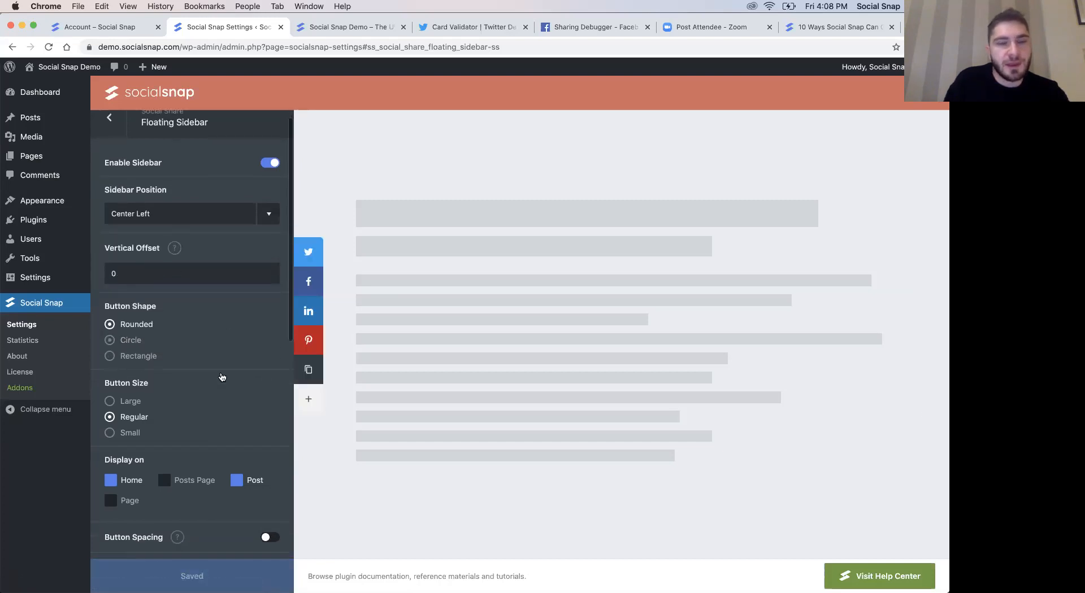
left_click(115, 339)
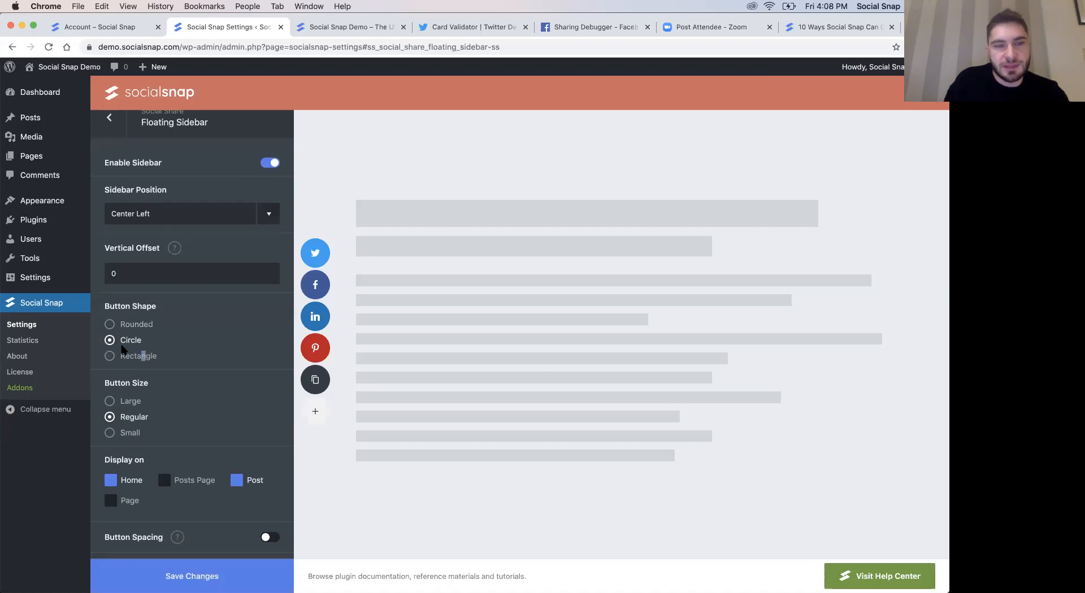
left_click(115, 357)
left_click(113, 340)
scroll(173, 389, "down", 1)
left_click(135, 361)
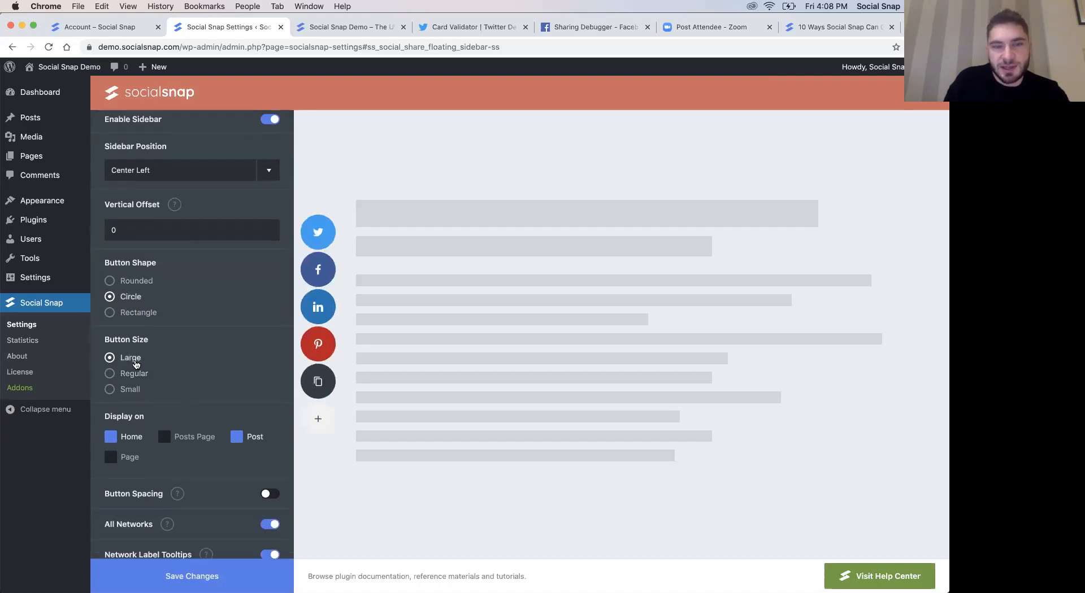
- Preview the Small button size for the floating sidebar and set the size to Regular
left_click(133, 389)
left_click(133, 373)
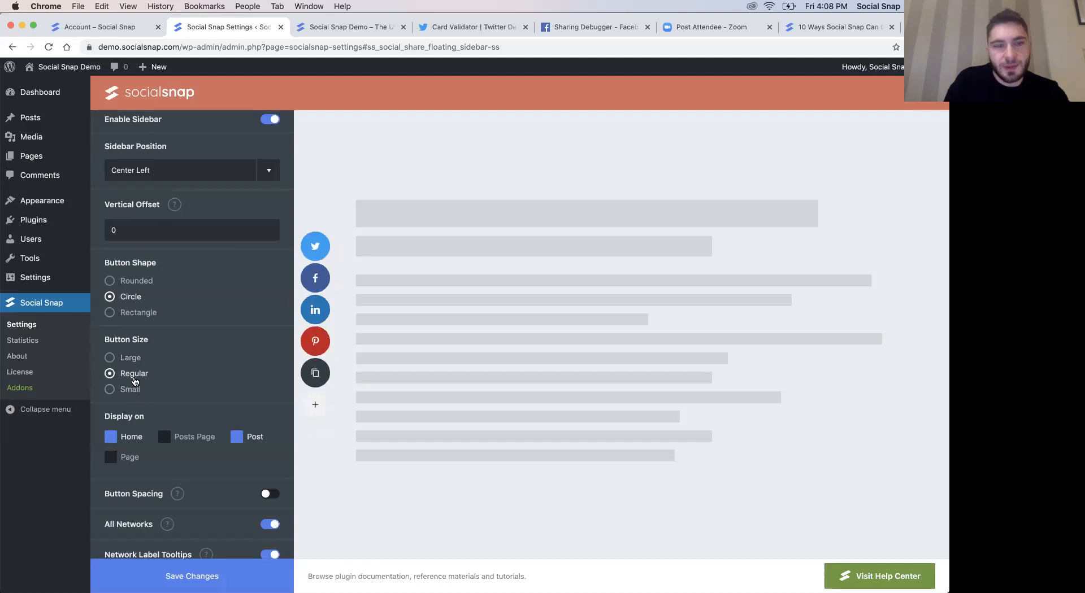
scroll(181, 385, "down", 2)
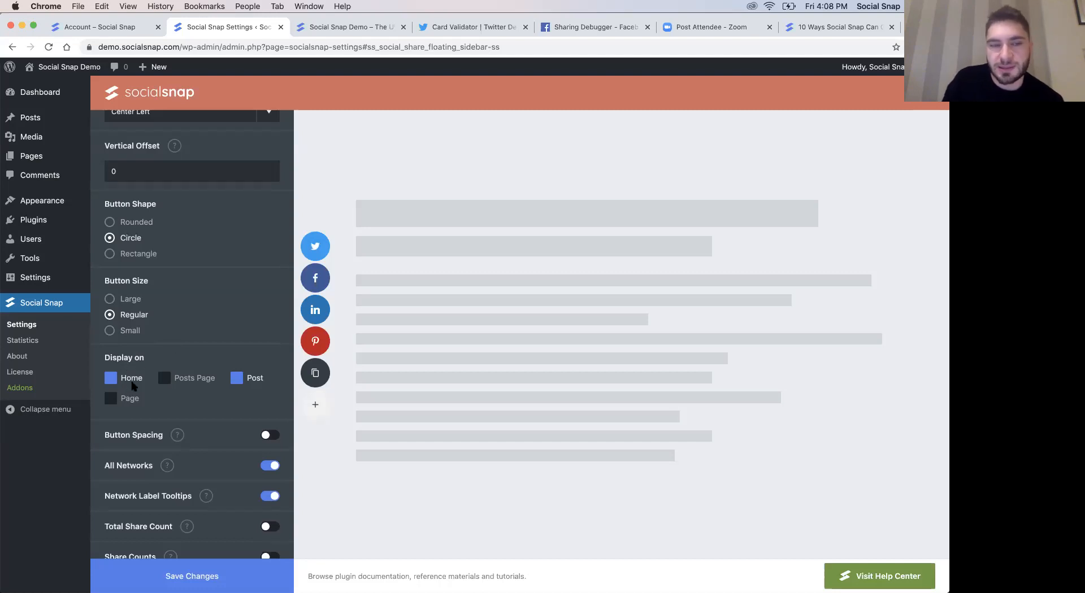
- Open the blog post on the demo site to check its floating sidebar, and return to the plugin settings
left_click(332, 26)
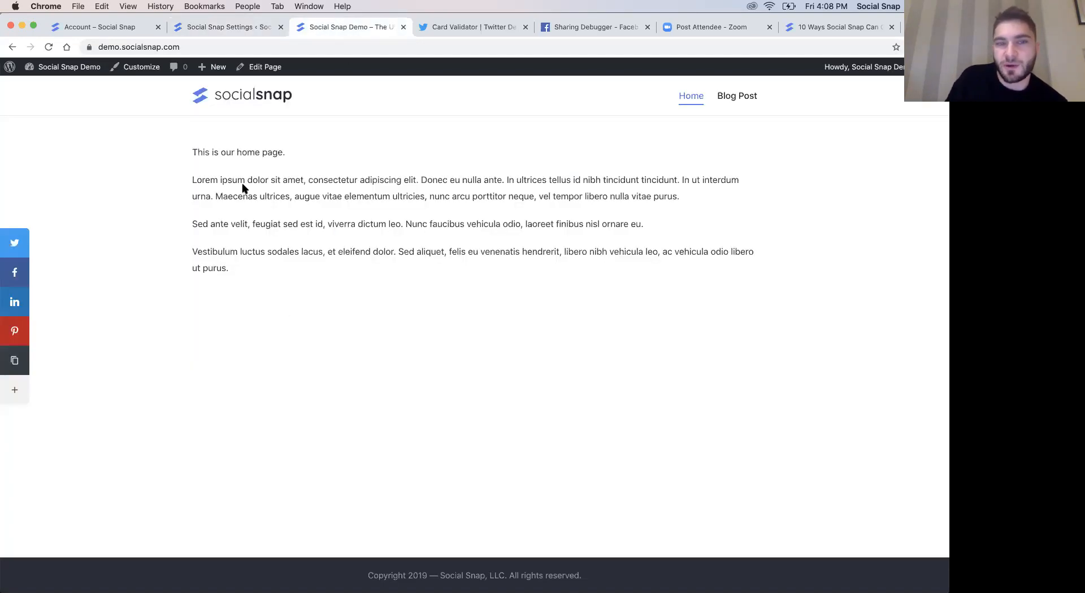
left_click(741, 101)
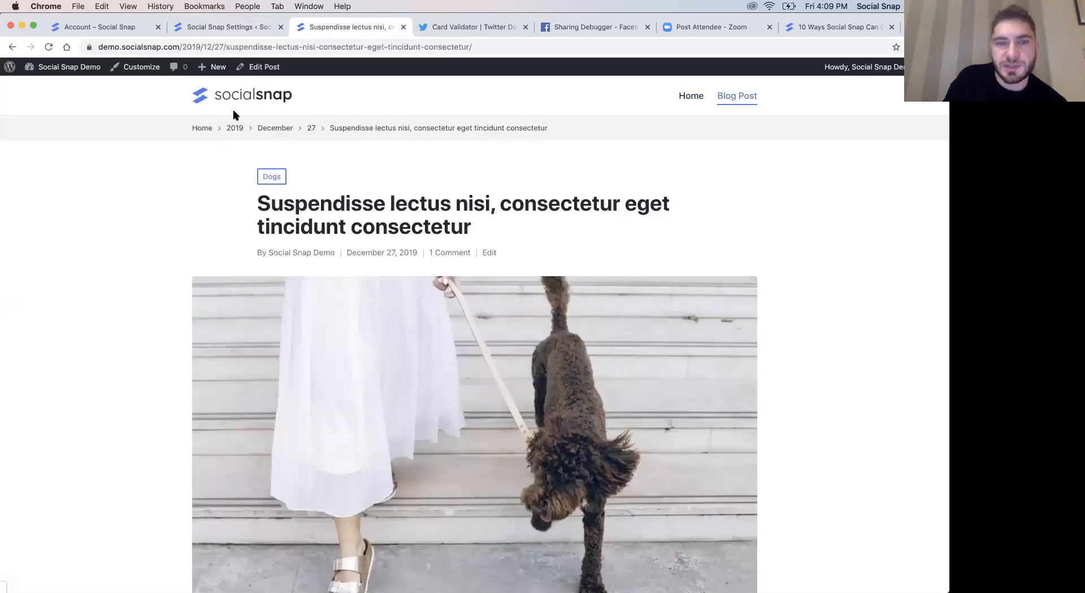
left_click(260, 28)
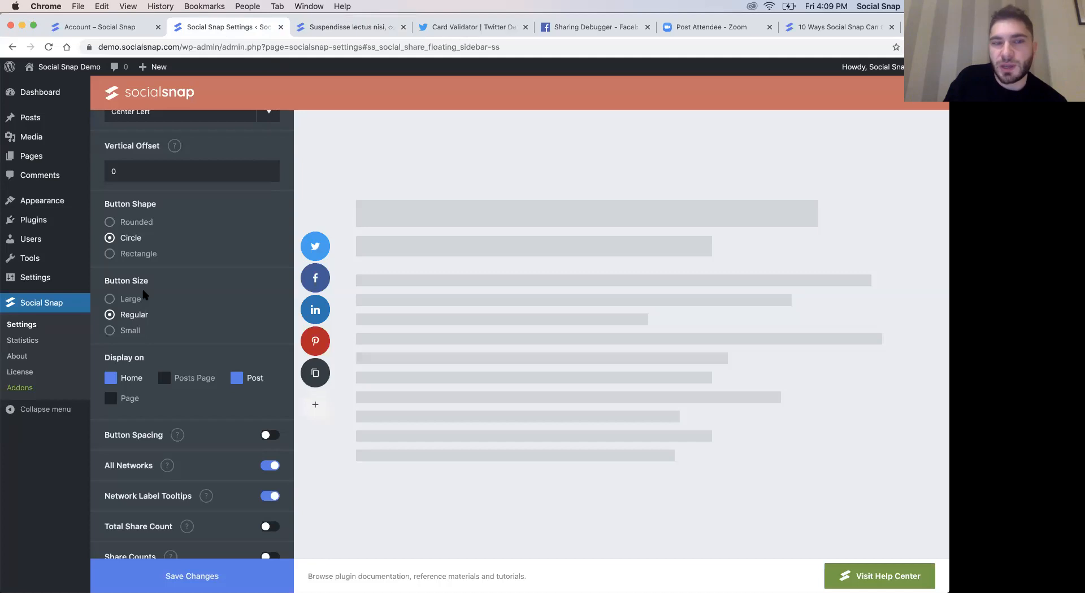
- Try excluding Post from the floating sidebar's display locations, save the change and reload the blog post to check it
left_click(237, 379)
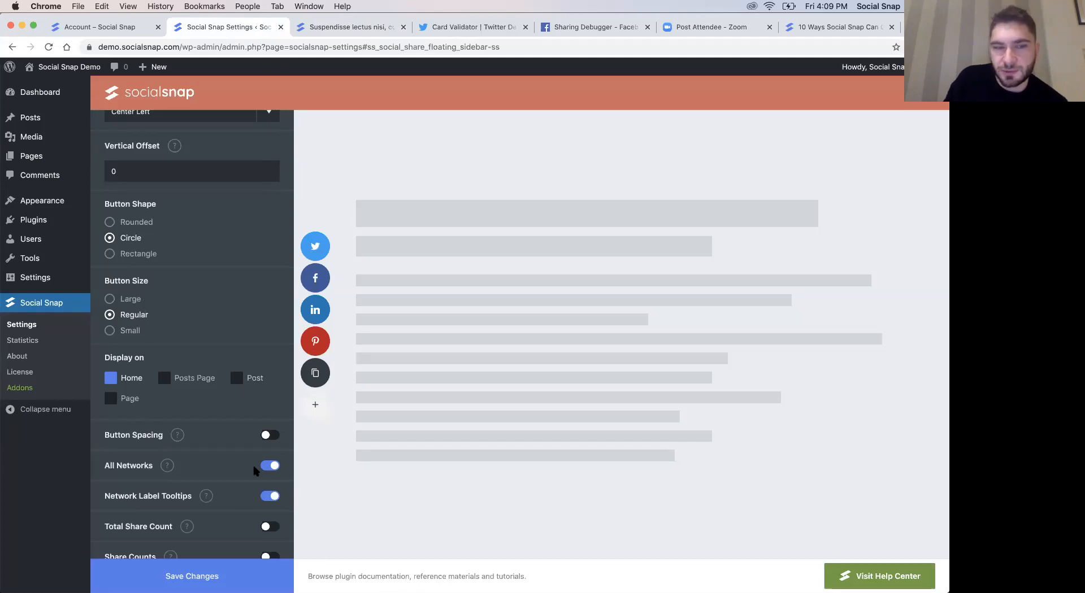
left_click(195, 575)
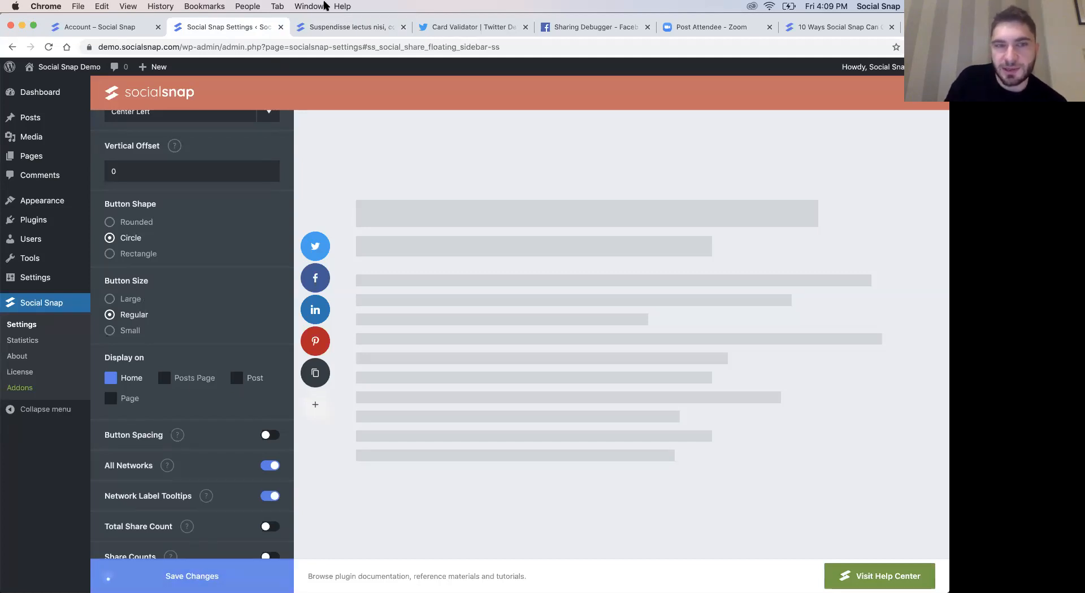
left_click(339, 28)
left_click(49, 48)
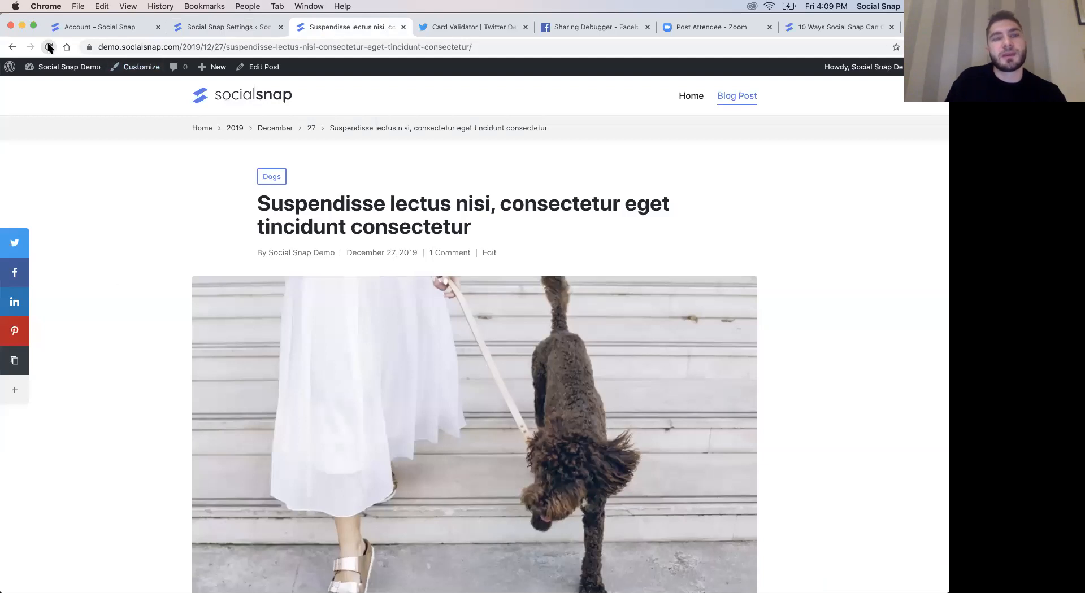
- Return to the Floating Sidebar settings and turn on Button Spacing
left_click(218, 26)
scroll(223, 381, "down", 3)
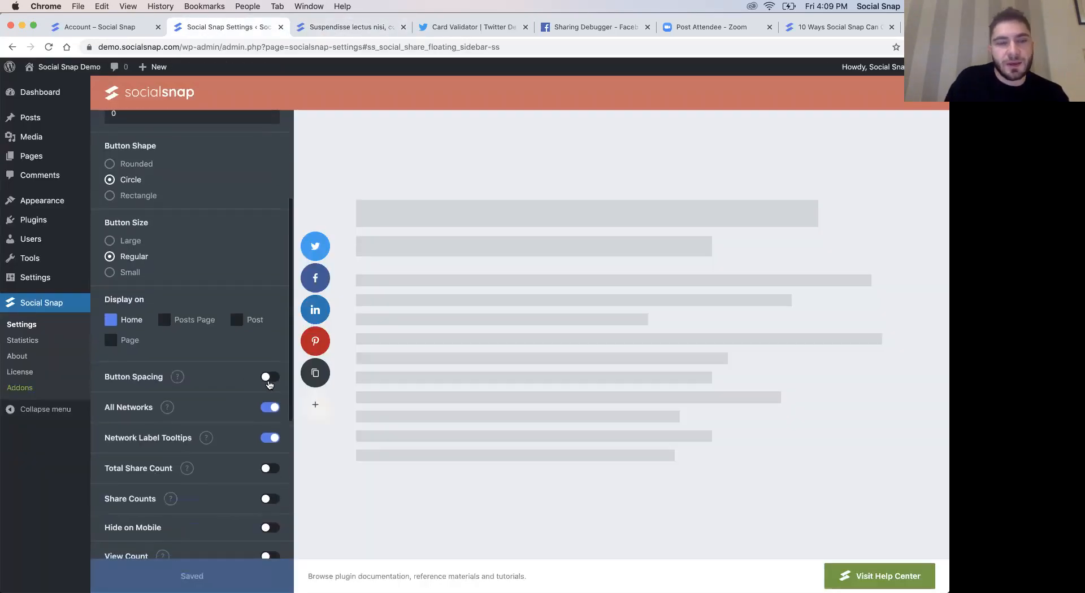
left_click(268, 378)
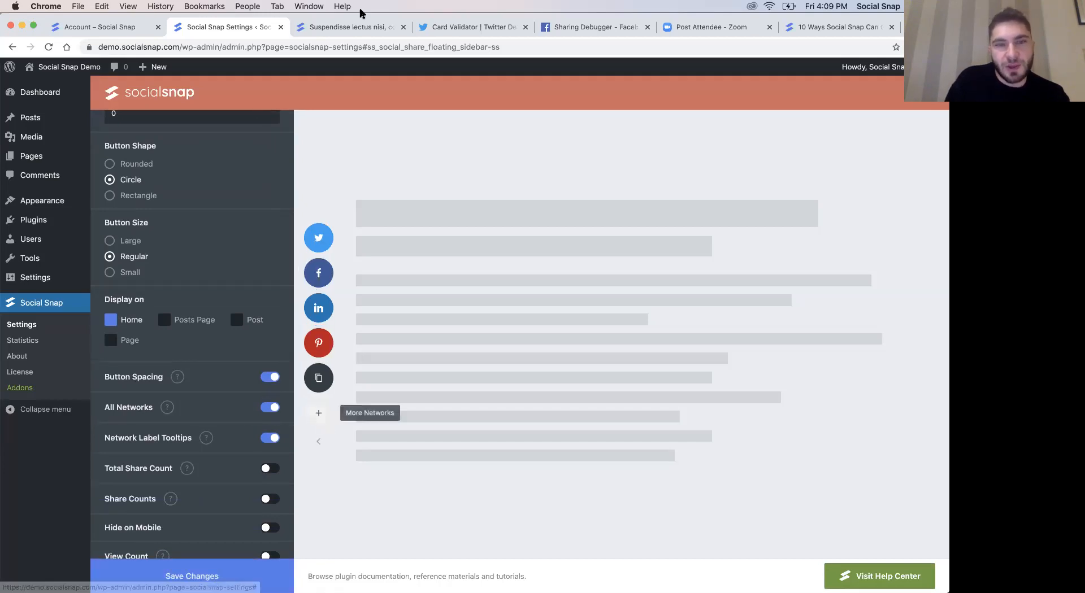
- Enable the floating sidebar on Post again, save the changes and check the sidebar on the blog post
left_click(350, 27)
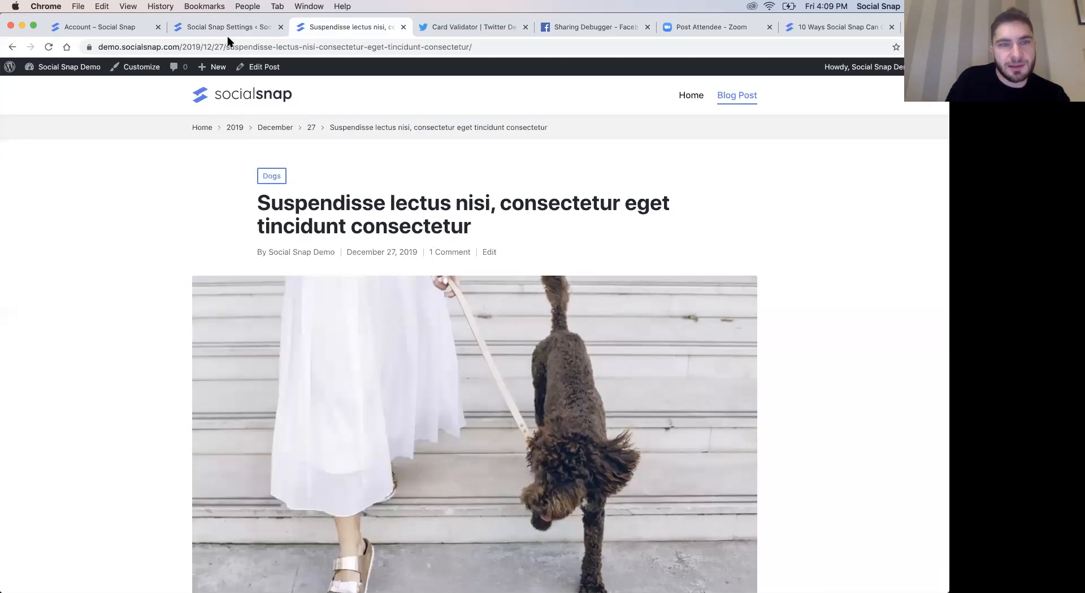
key("ctrl+shift+Tab")
left_click(254, 321)
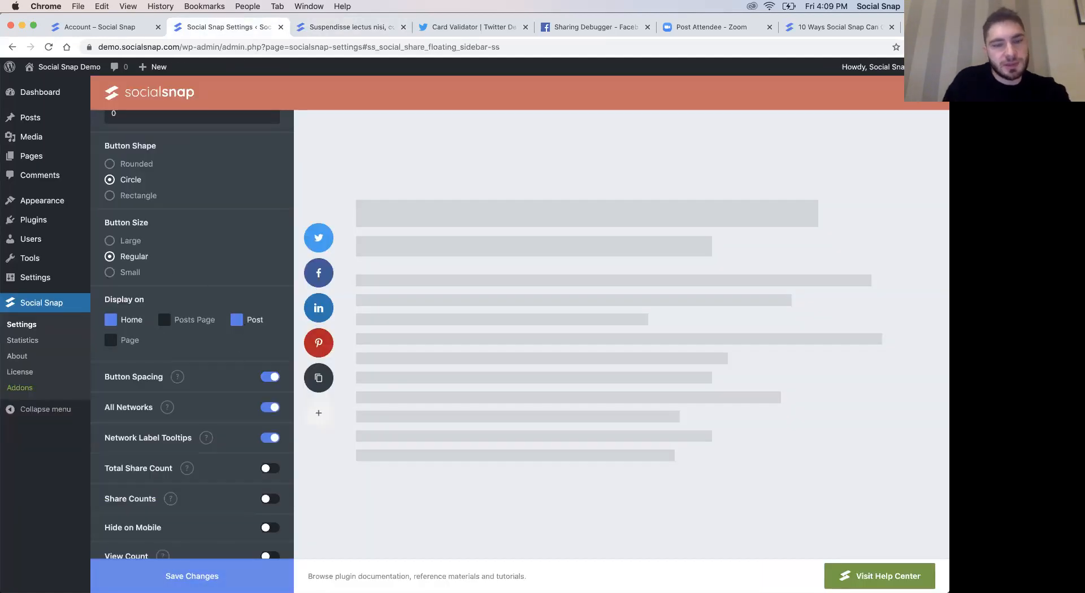
left_click(327, 28)
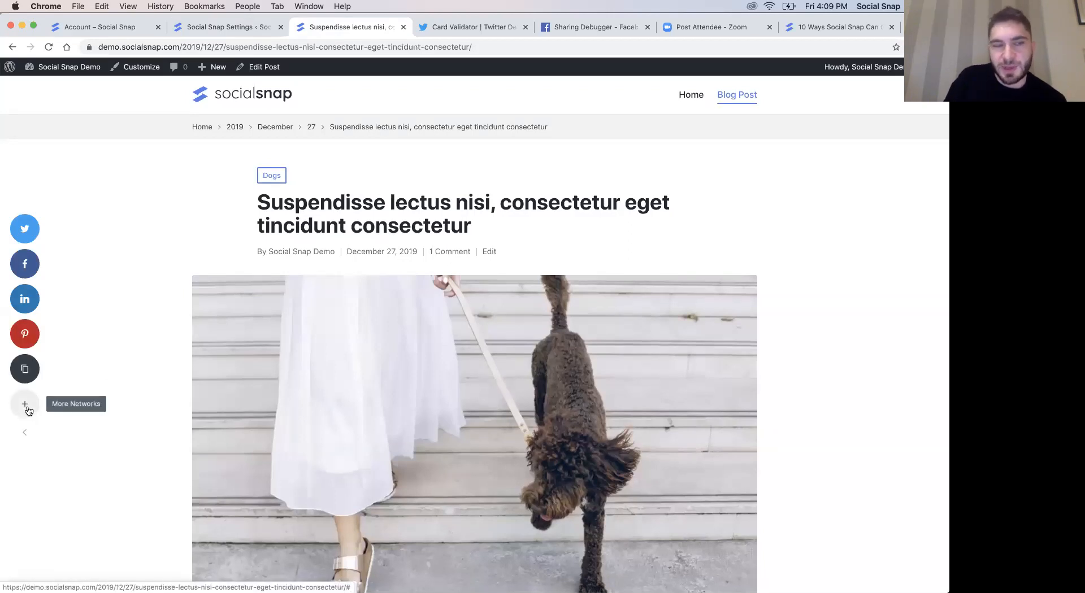
- Go to Manage Networks in the plugin settings, examine the networks available to add, and close that list without adding any
left_click(206, 26)
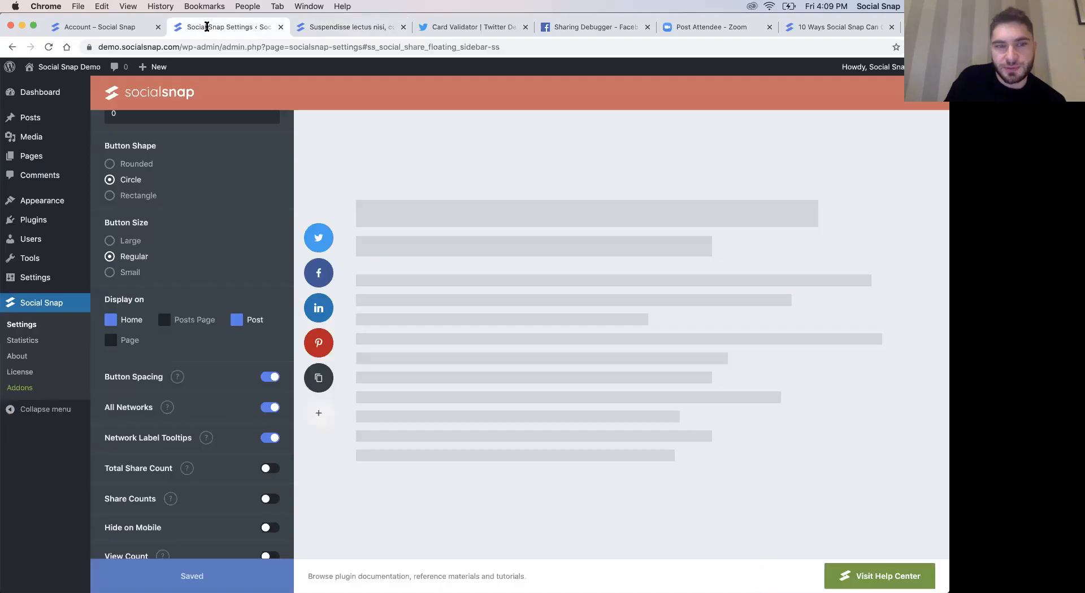
scroll(169, 198, "up", 3)
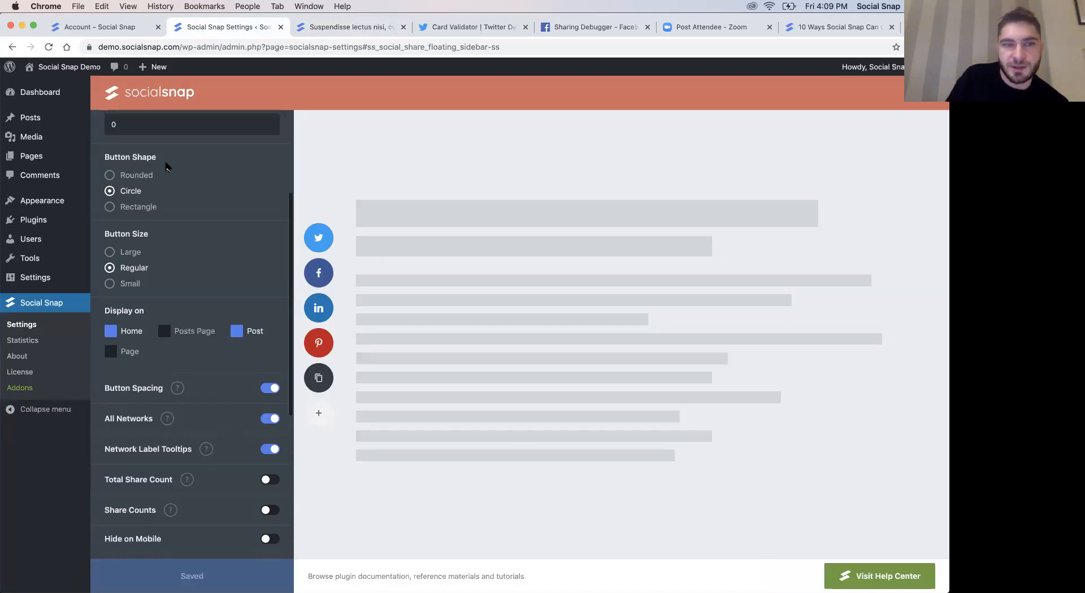
left_click(101, 131)
left_click(131, 178)
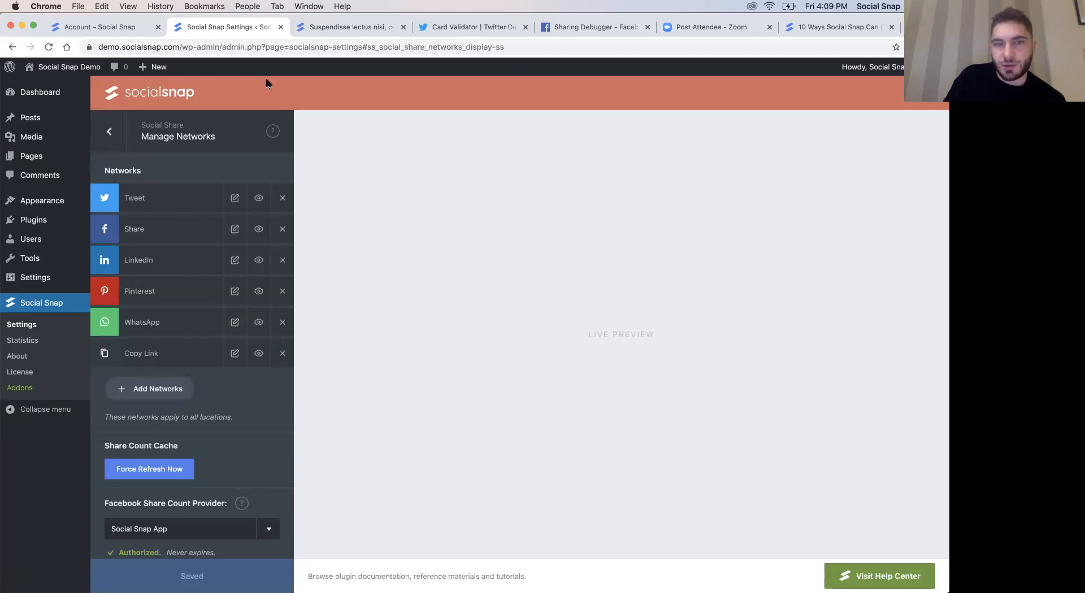
left_click(151, 388)
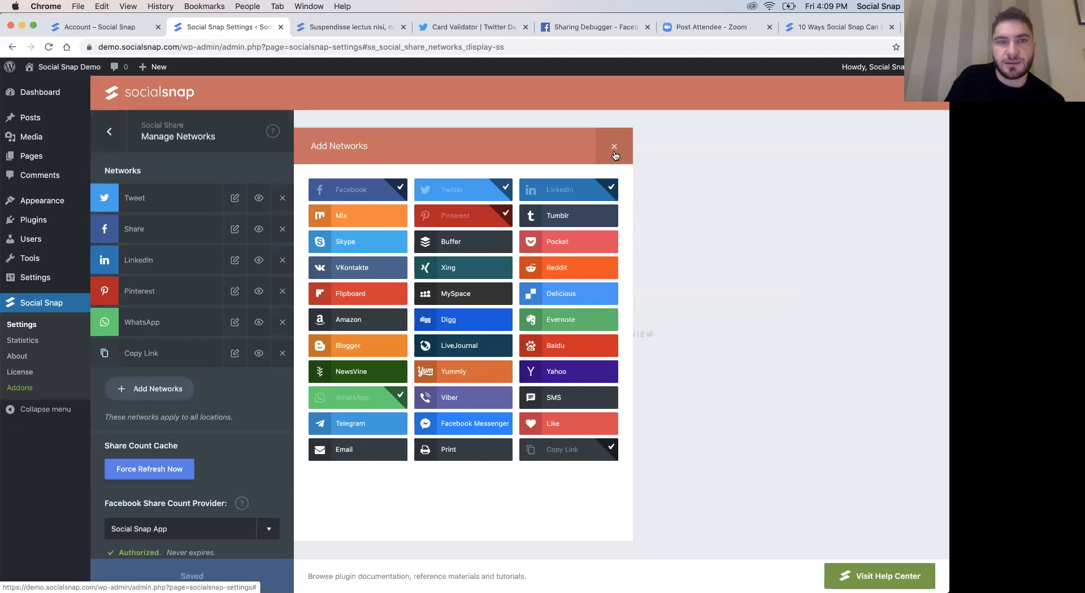
left_click(612, 146)
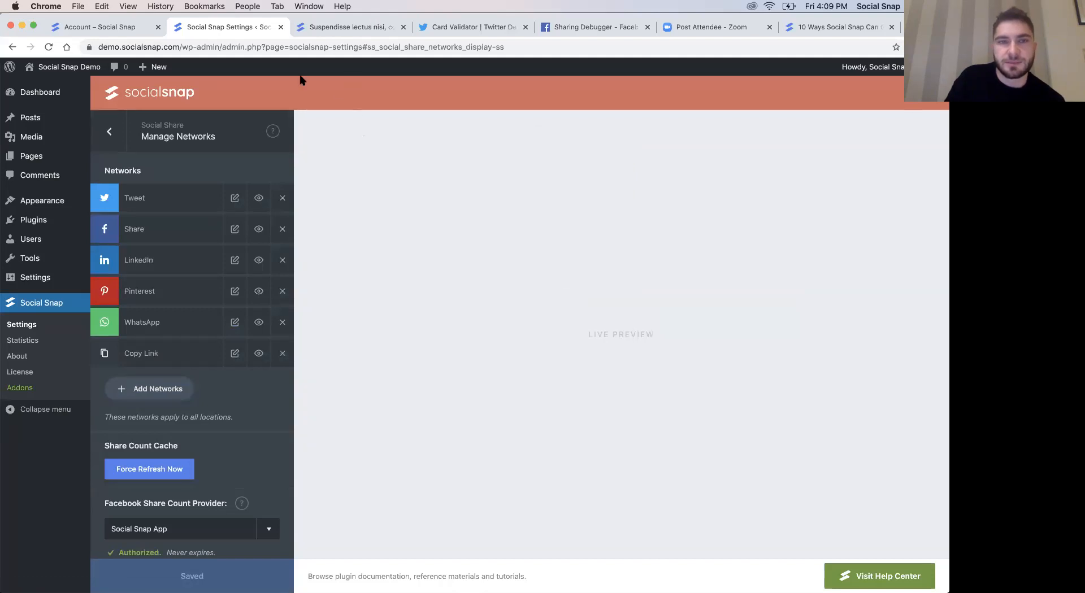
- Reopen the Floating Sidebar settings, then view the More Networks share popup on the blog post and close it
left_click(114, 150)
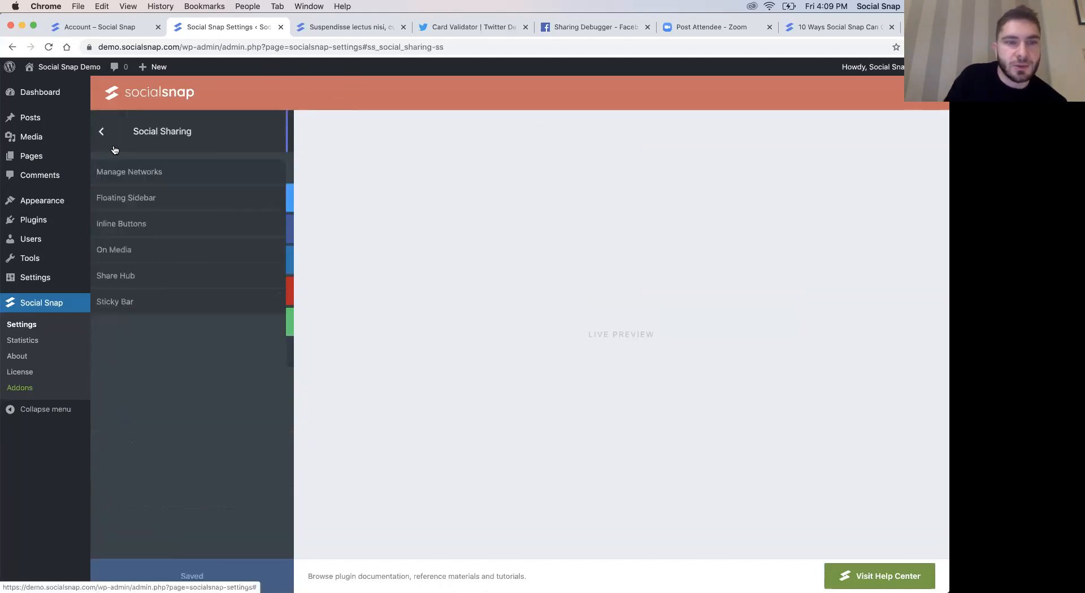
left_click(148, 199)
scroll(179, 415, "down", 5)
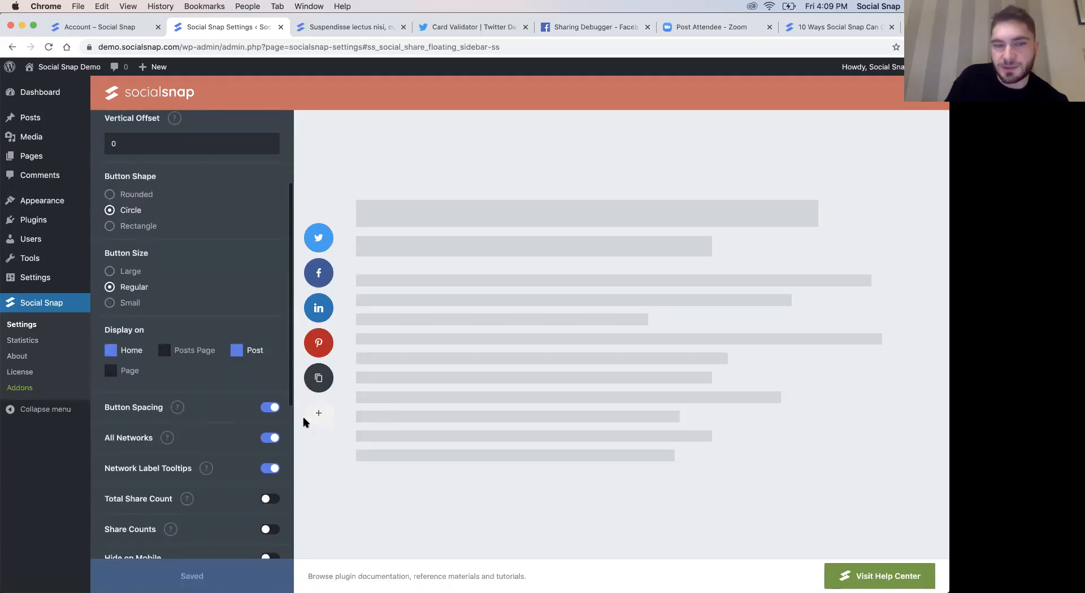
left_click(343, 28)
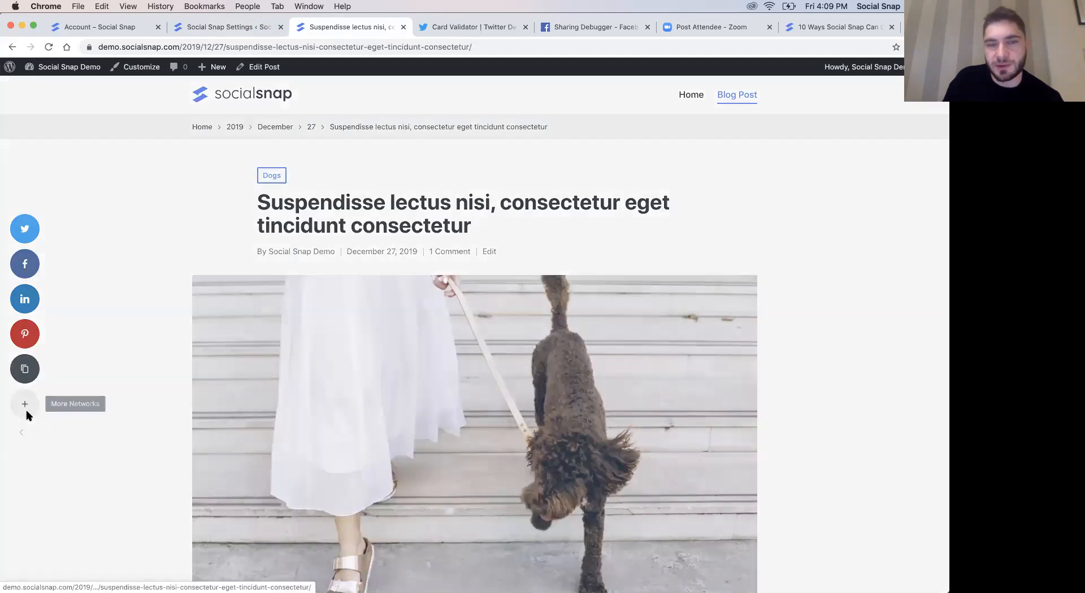
left_click(25, 404)
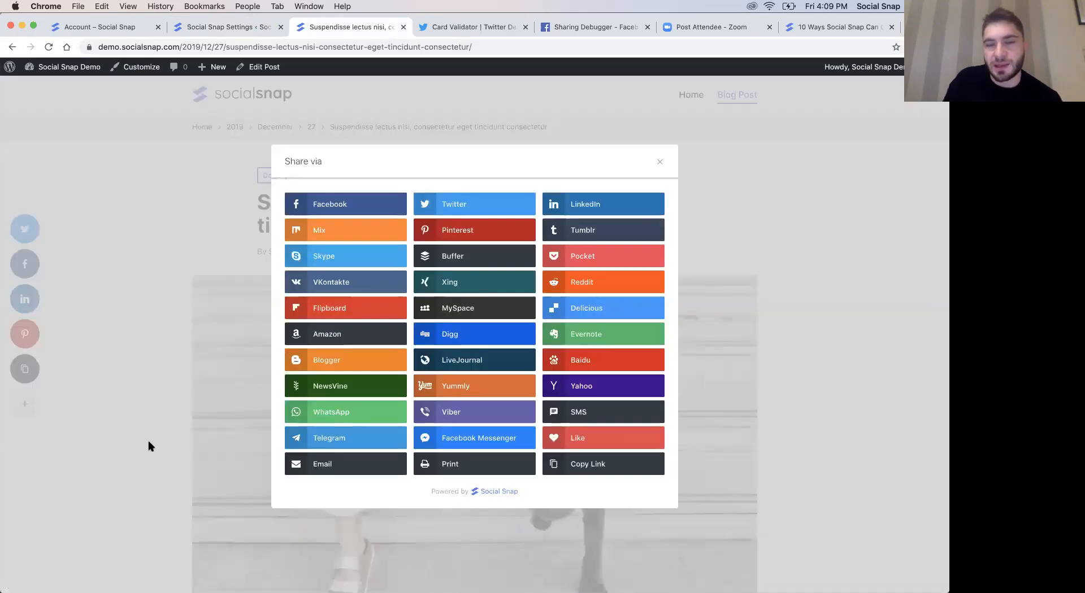
left_click(655, 167)
- Back in the Floating Sidebar settings, turn off All Networks and, after previewing the tooltips, Network Label Tooltips
left_click(240, 24)
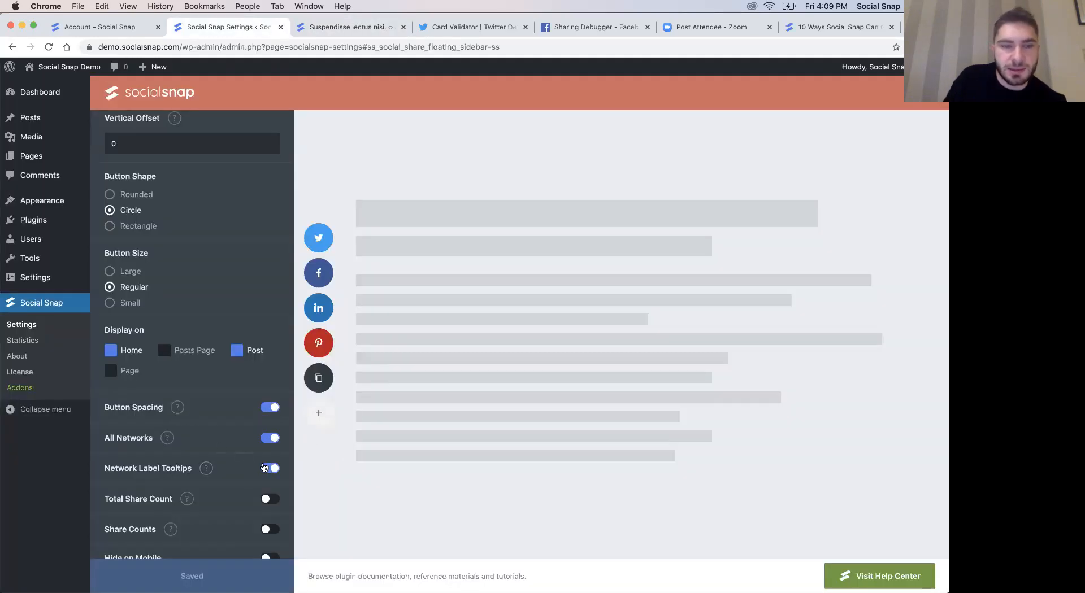
left_click(272, 439)
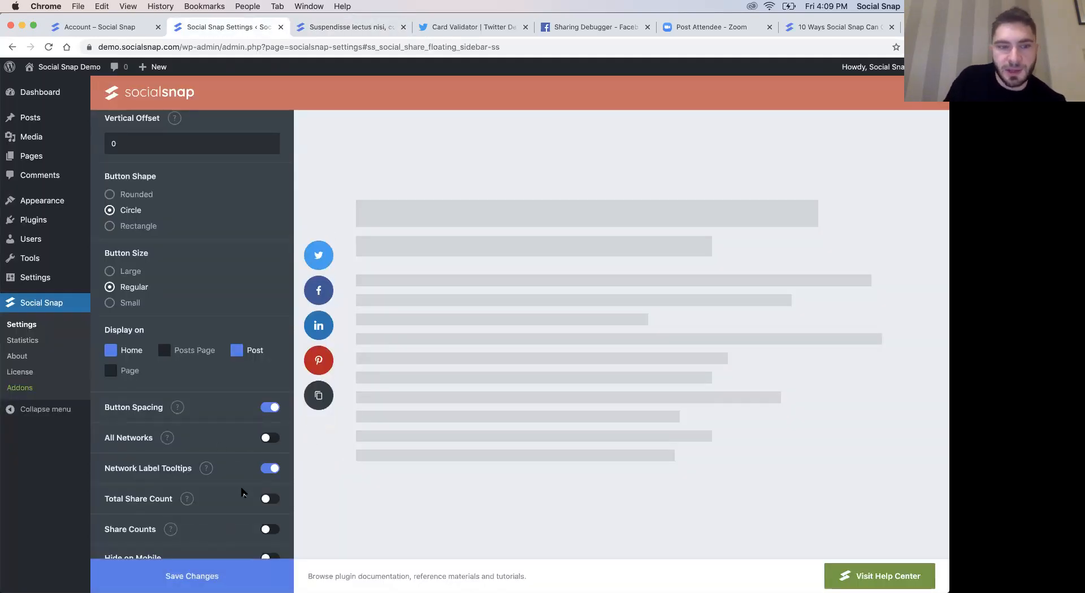
scroll(251, 480, "down", 2)
left_click(271, 429)
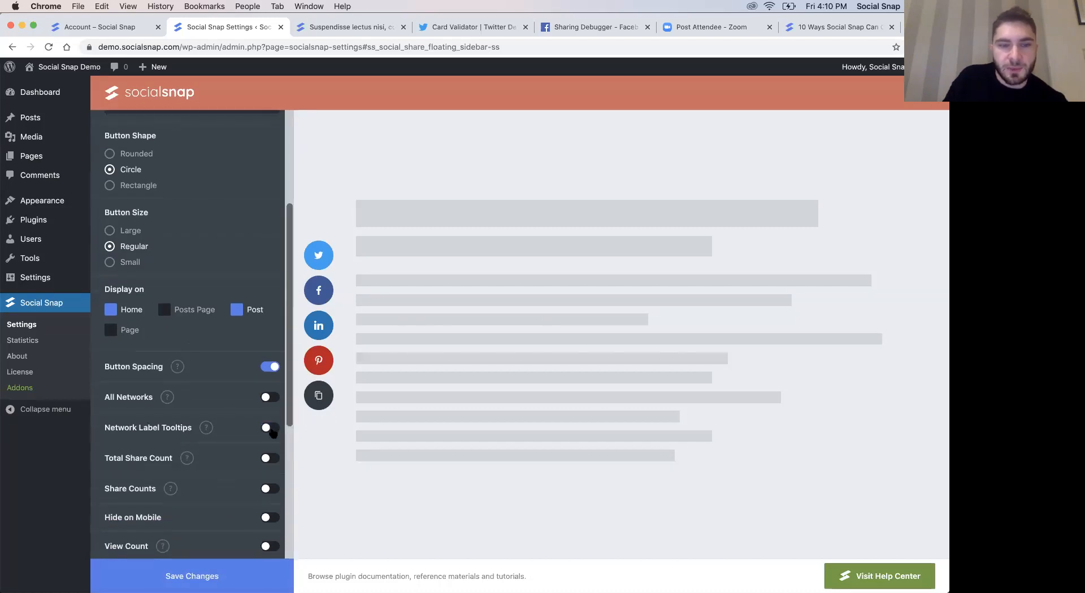
left_click(266, 430)
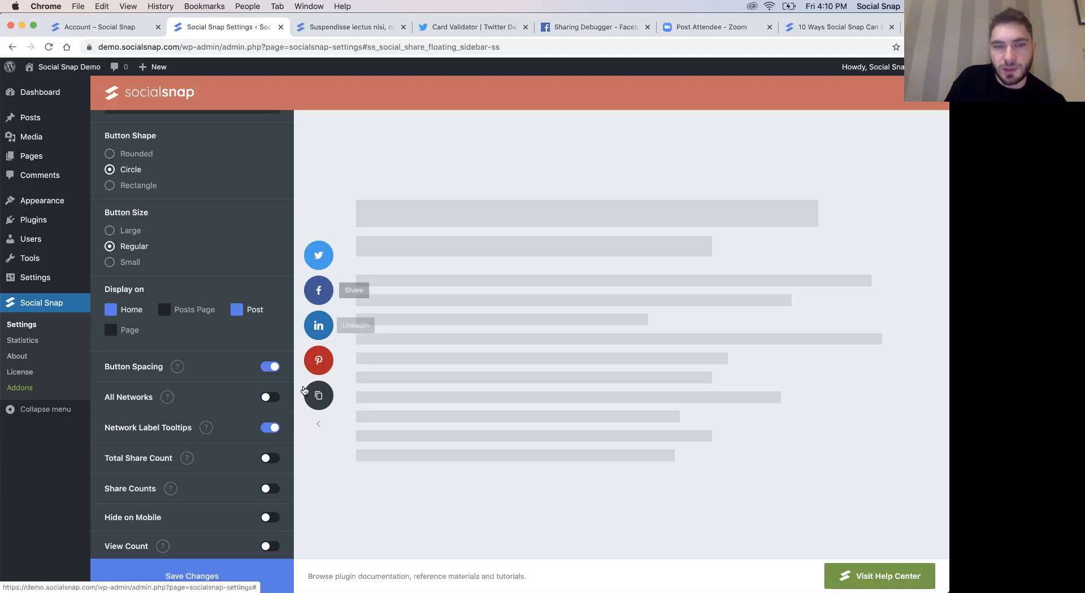
left_click(271, 428)
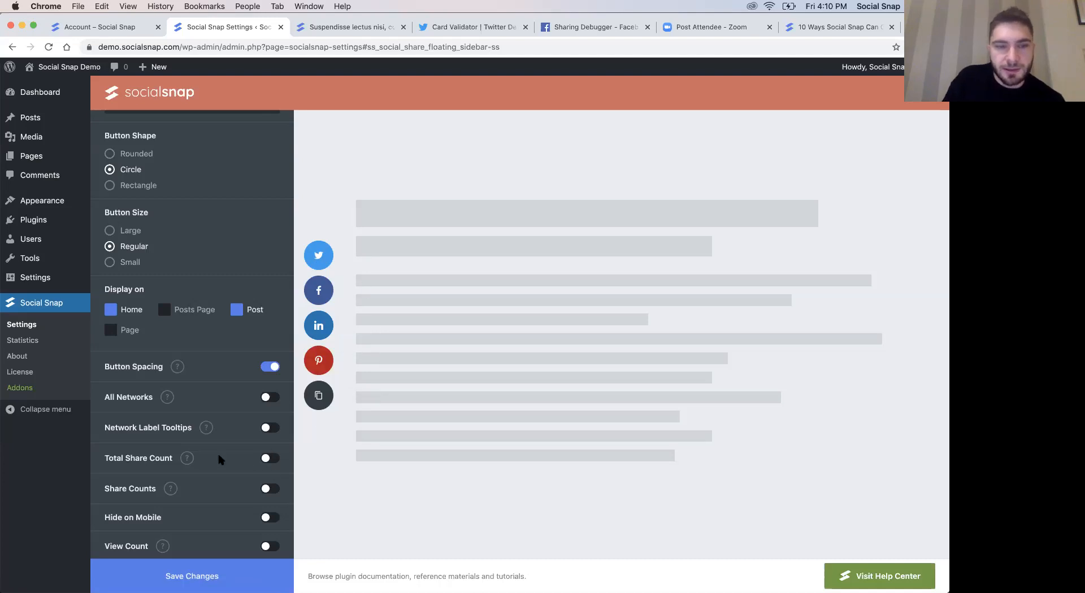
- Turn on Total Share Count and the individual Share Counts for the floating sidebar
scroll(219, 459, "down", 2)
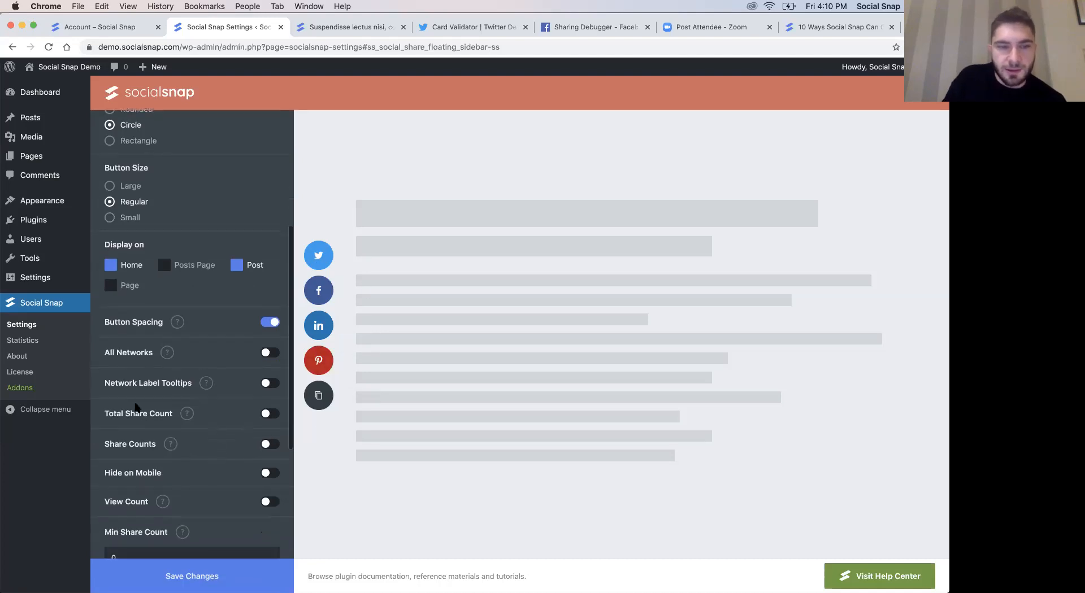
left_click(268, 417)
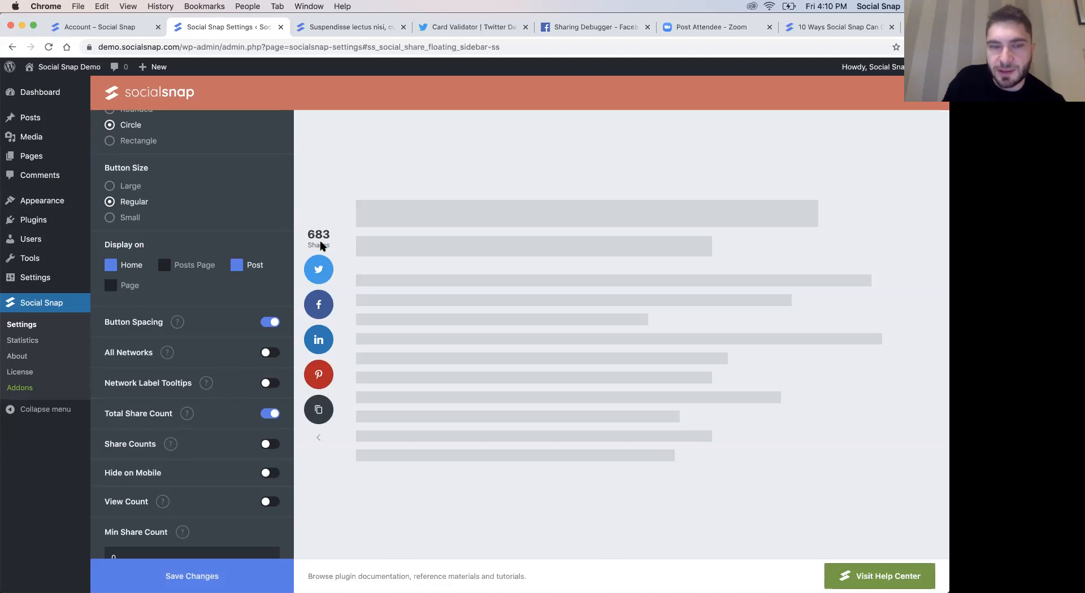
scroll(231, 419, "down", 1)
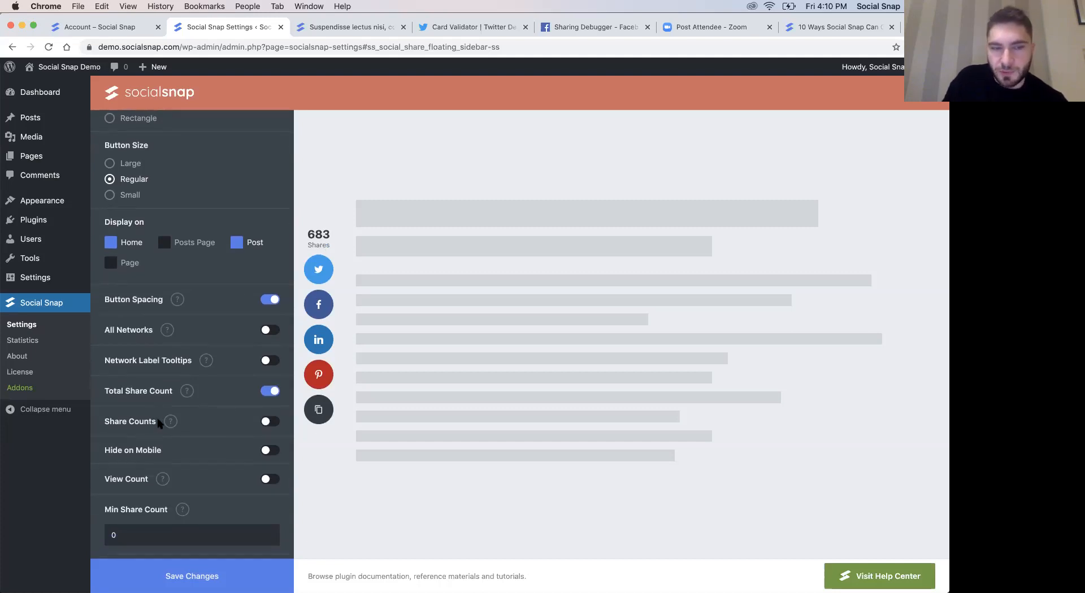
left_click(271, 423)
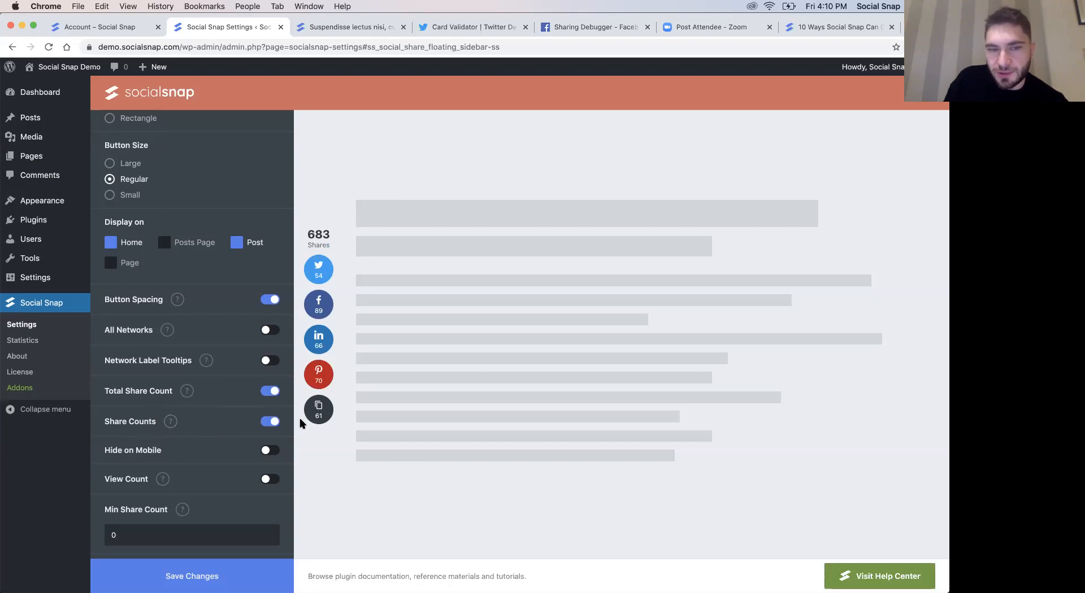
- Preview View Count on the floating sidebar, turn it back off and save the changes
scroll(228, 427, "down", 1)
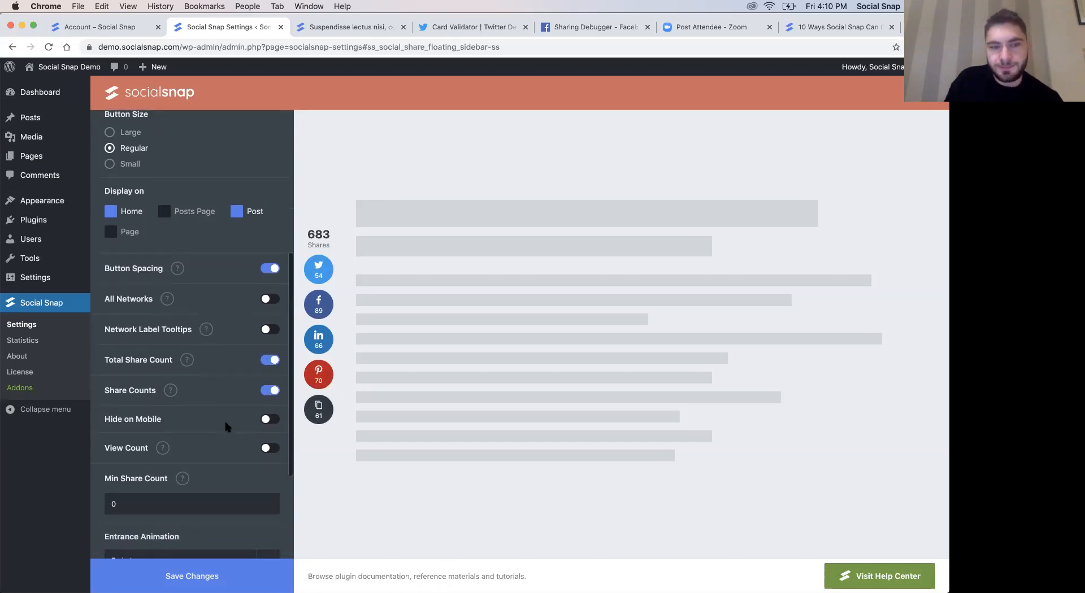
scroll(225, 427, "down", 1)
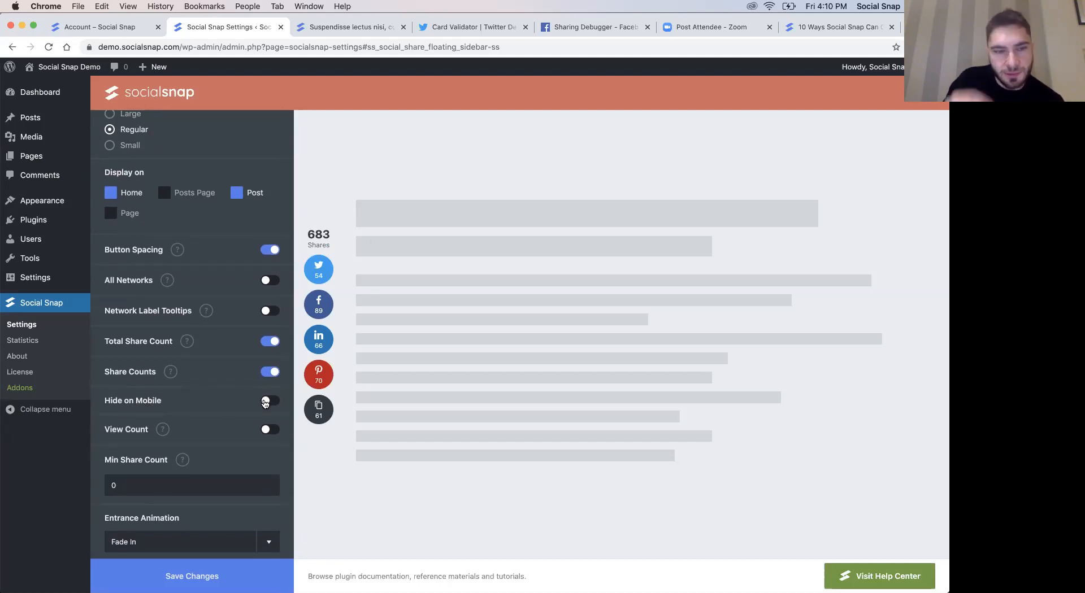
left_click(267, 434)
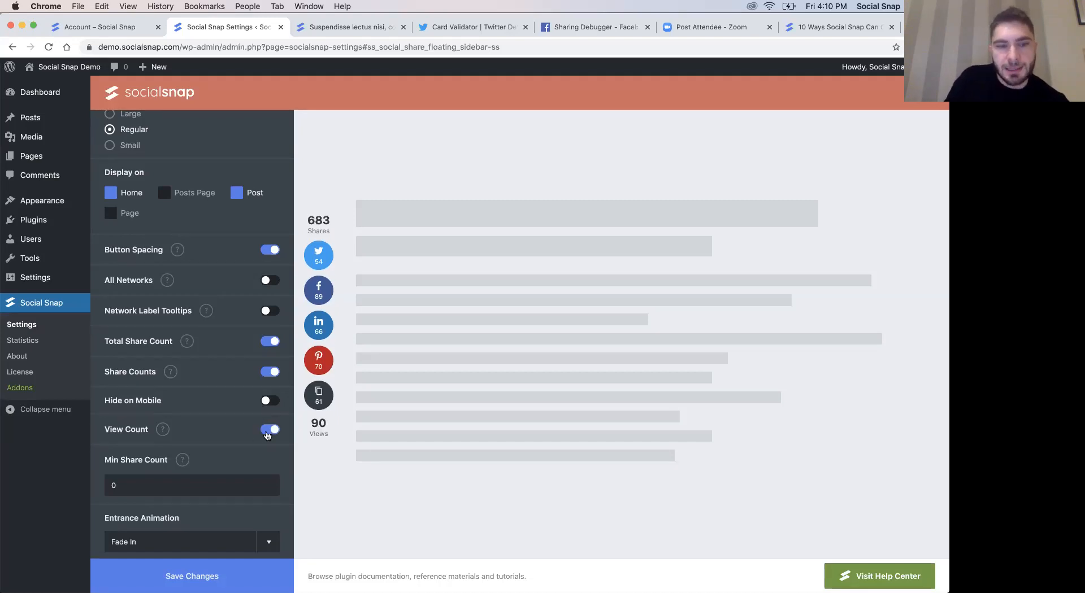
left_click(268, 430)
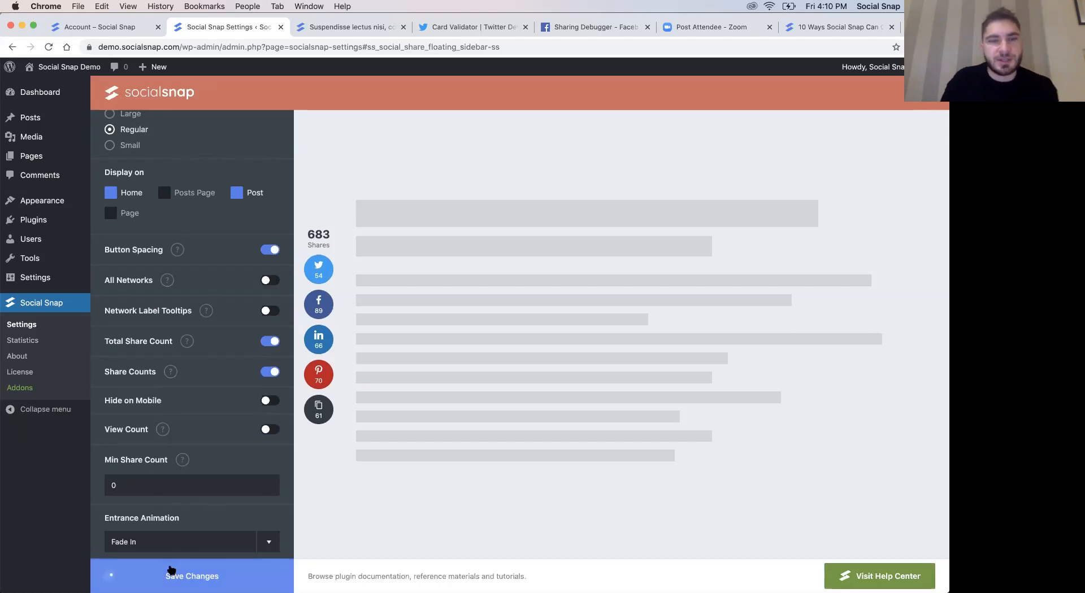
- Reload the blog post, open the floating sidebar's copy link popup, copy the post's link and close the popup
left_click(339, 27)
key("super+r")
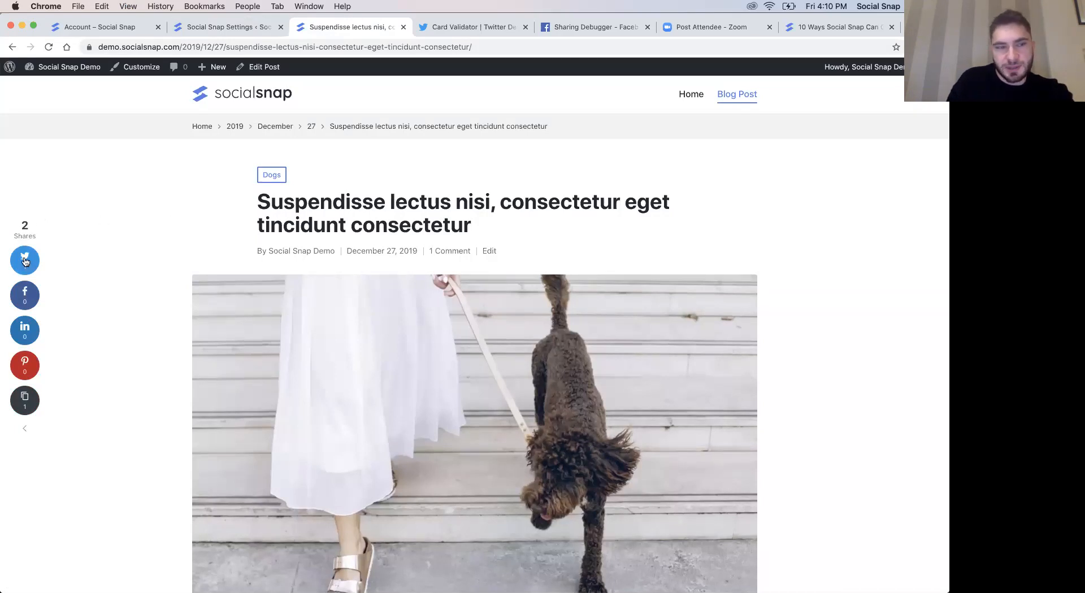
left_click(41, 407)
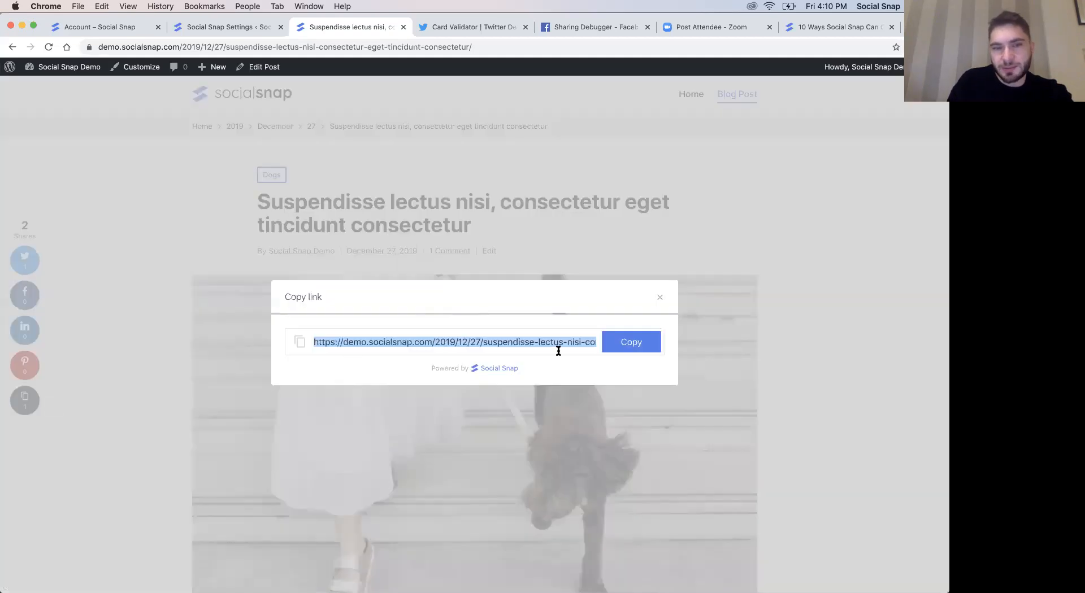
left_click(625, 350)
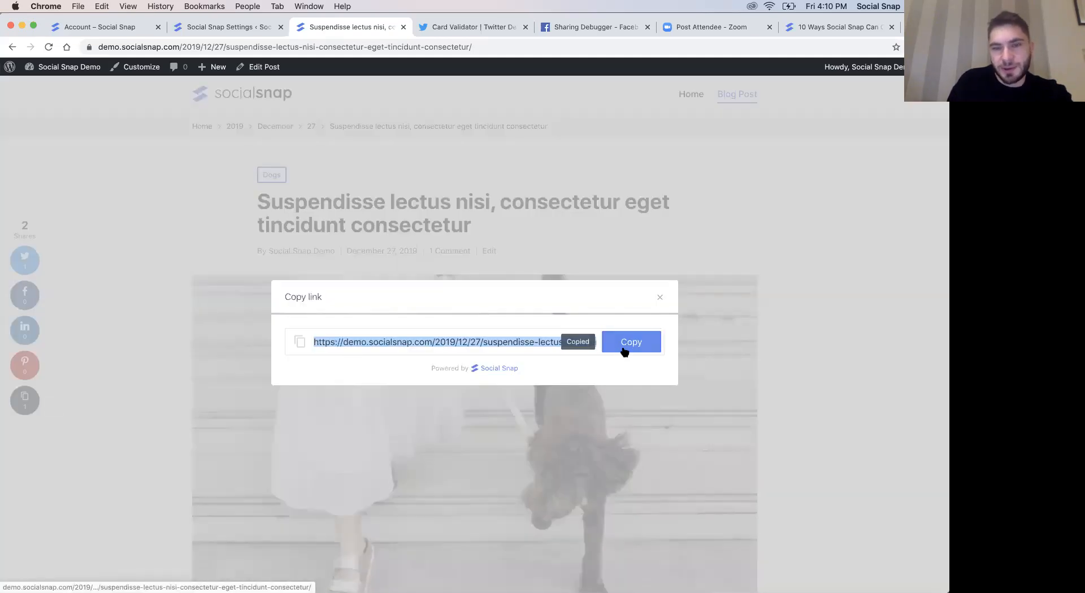
left_click(659, 294)
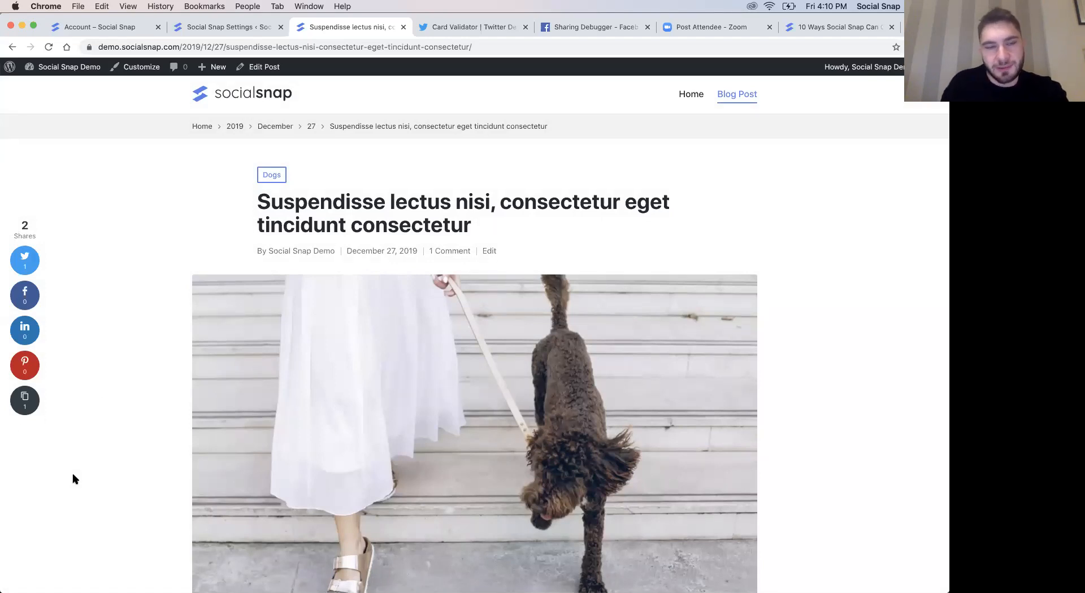
scroll(73, 479, "down", 2)
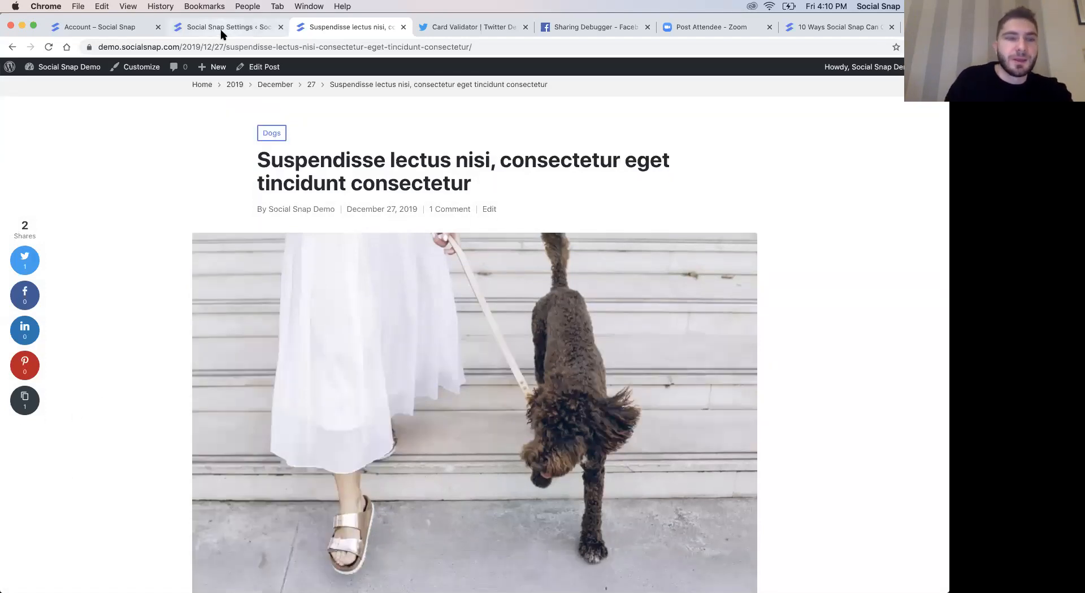
- Set the floating sidebar's Min Share Count to 3, save the changes and check the reloaded blog post
left_click(222, 28)
scroll(181, 438, "up", 1)
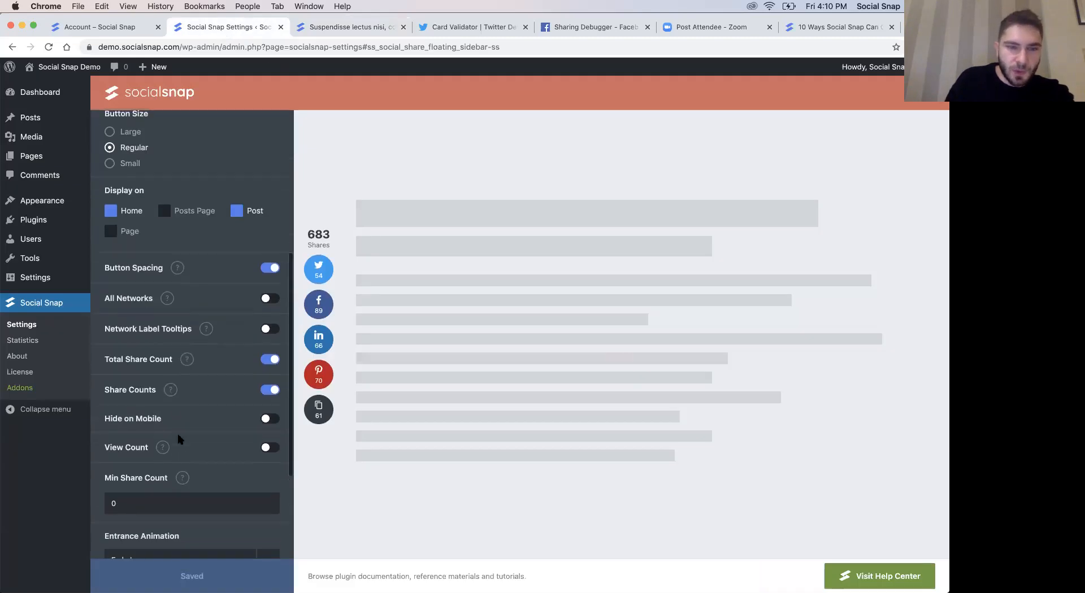
scroll(179, 439, "down", 1)
scroll(134, 436, "down", 1)
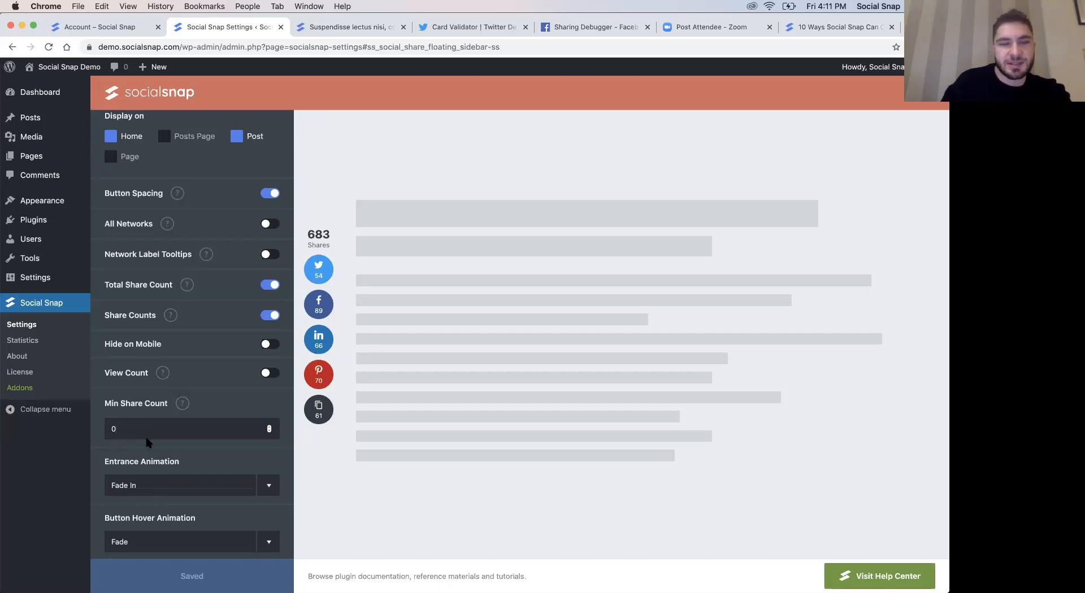
type("3")
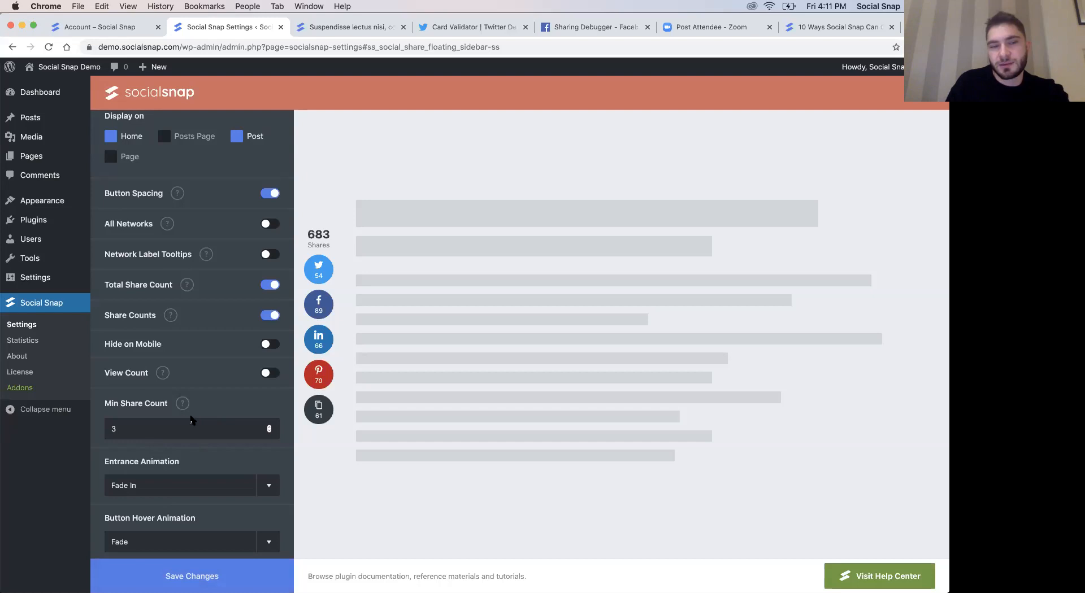
left_click(192, 576)
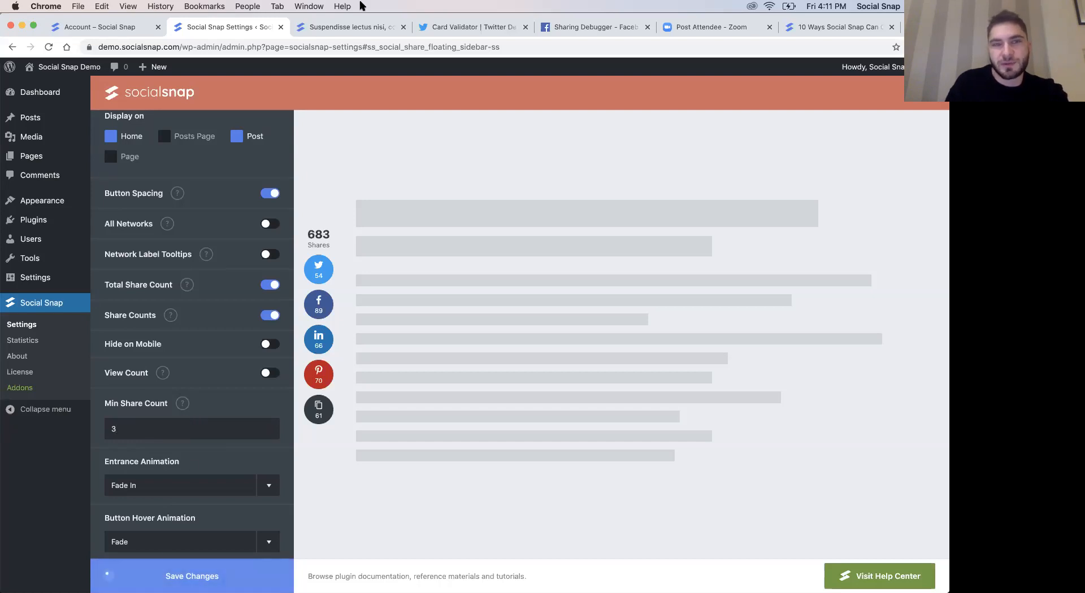
left_click(353, 27)
key("super+r")
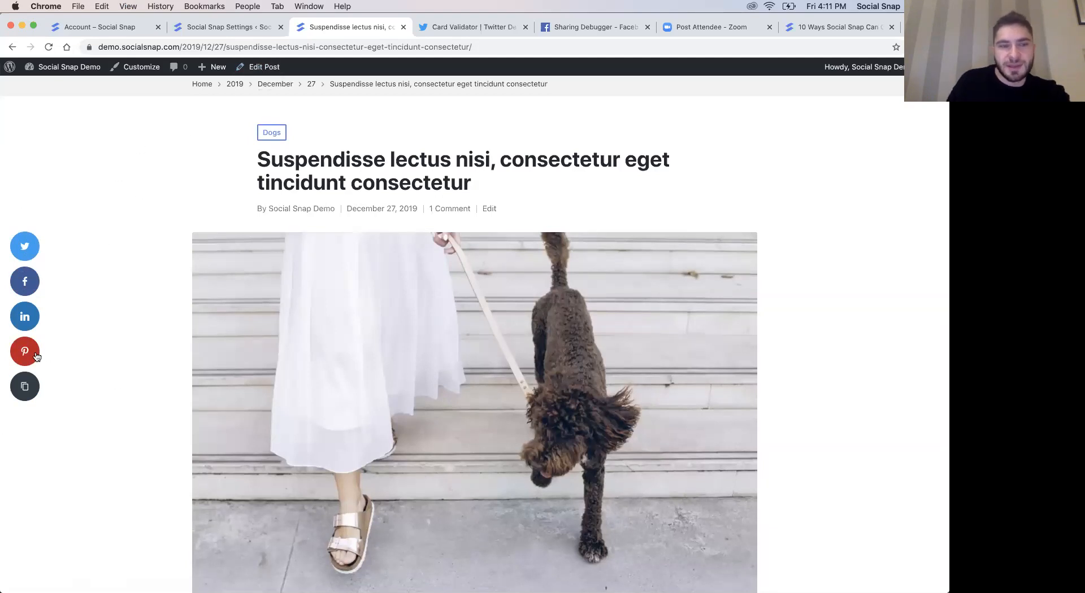
- Change the floating sidebar's Min Share Count to 1, save the changes and reload the blog post
left_click(229, 27)
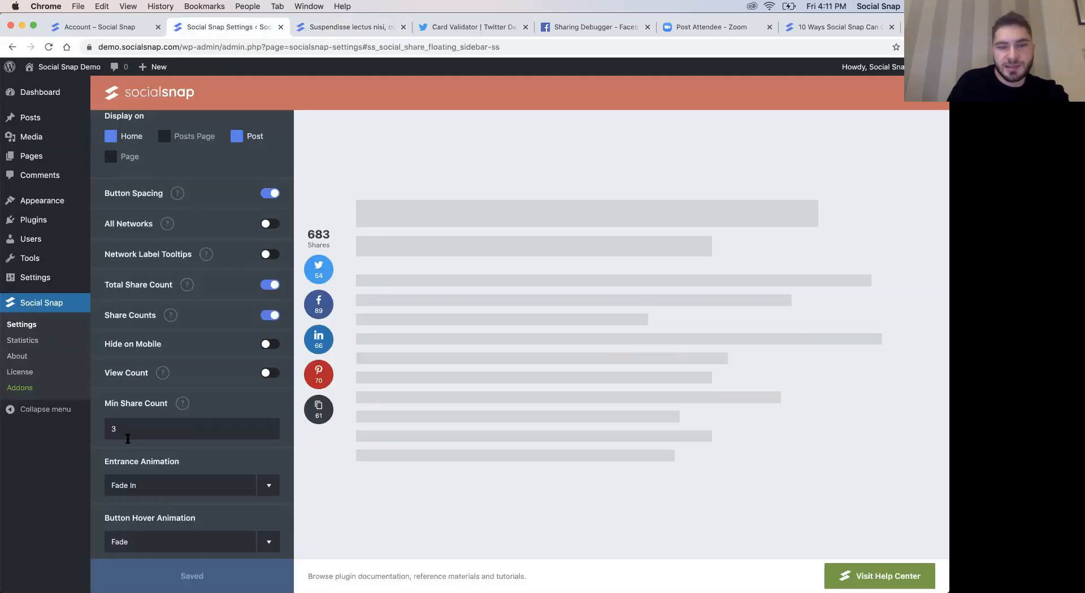
key("BackSpace")
type("1")
left_click(168, 574)
left_click(342, 27)
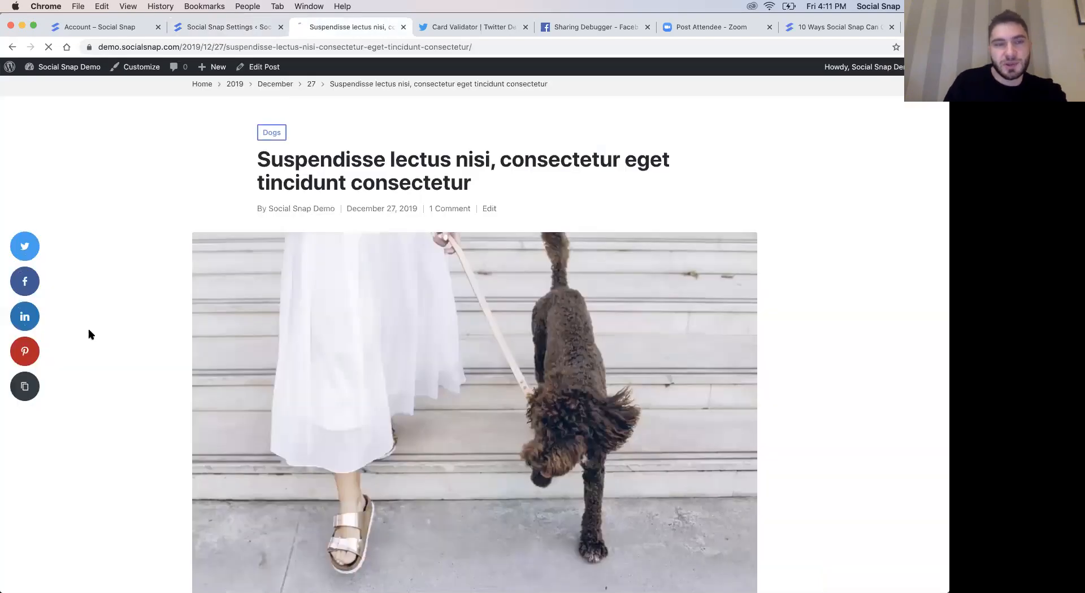
- Set the floating sidebar's Entrance Animation to Bounce In and its Button Hover Animation to Slide Icon & Background
left_click(204, 29)
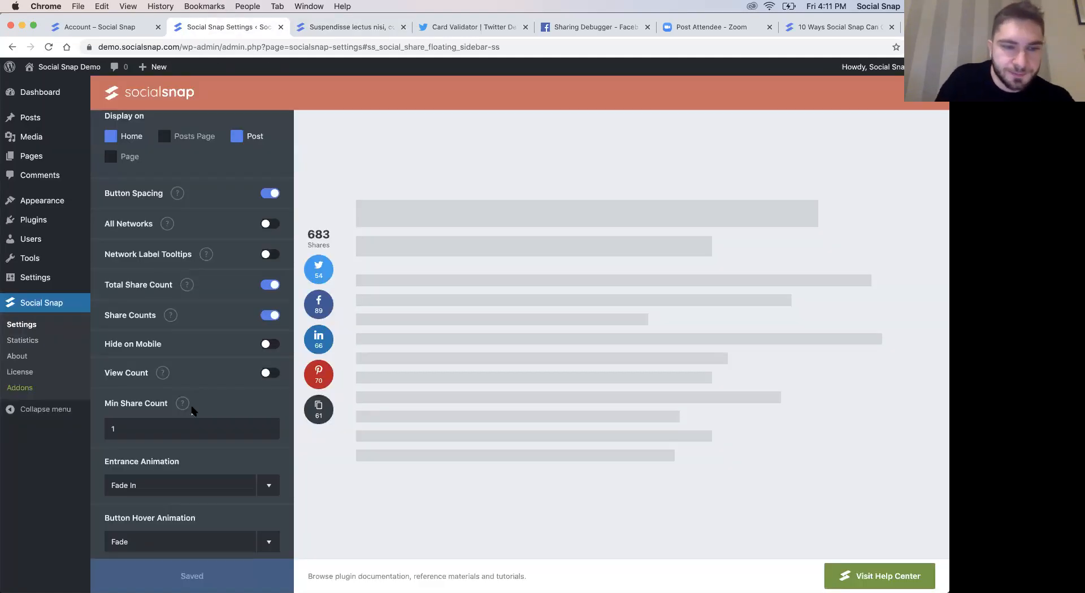
scroll(192, 410, "down", 1)
left_click(180, 438)
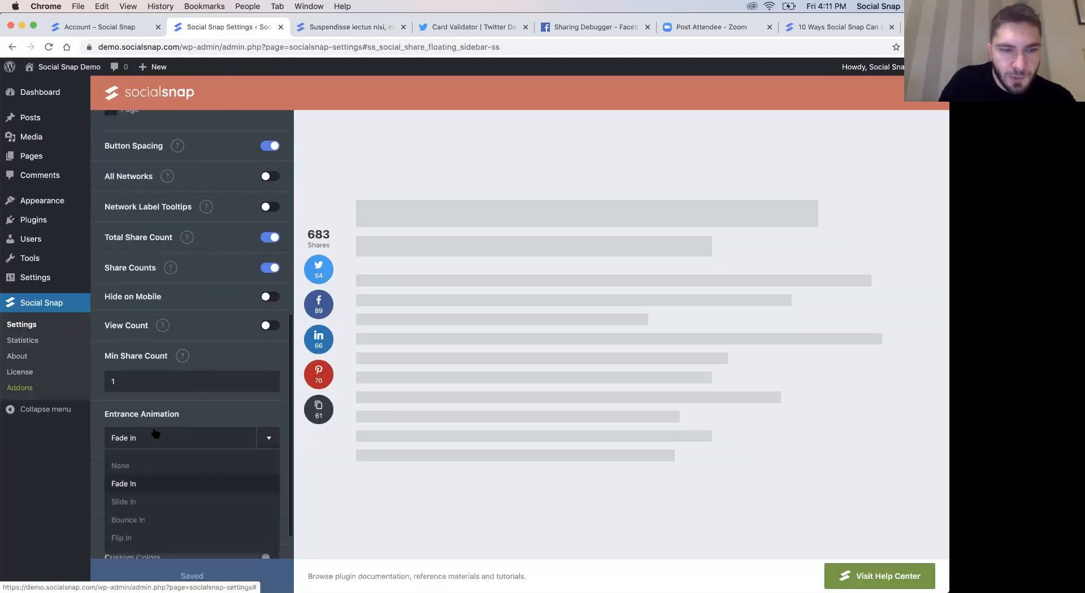
left_click(133, 519)
scroll(136, 462, "down", 1)
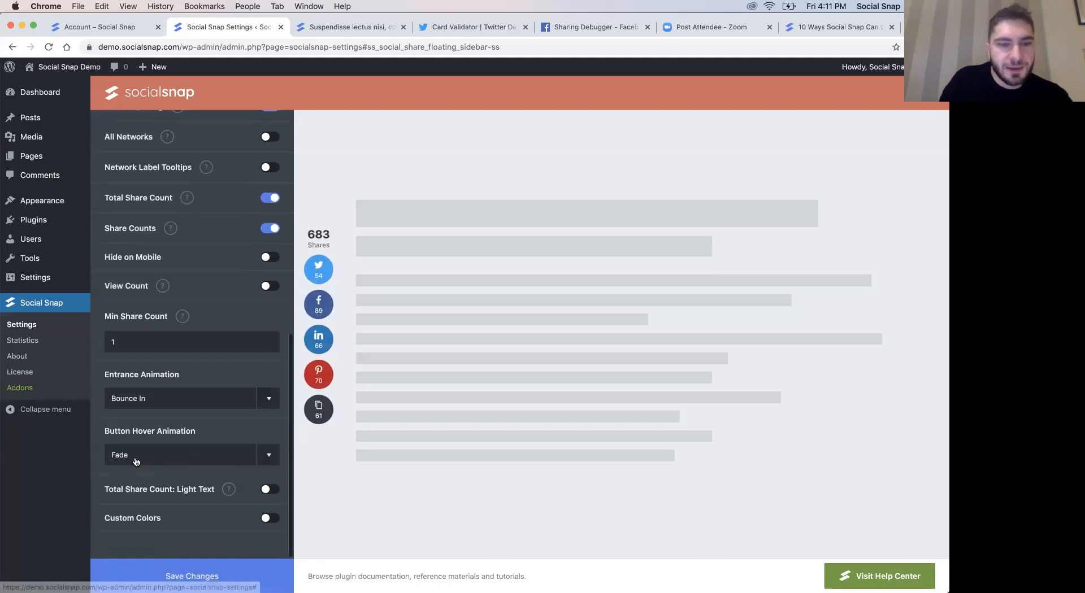
left_click(136, 461)
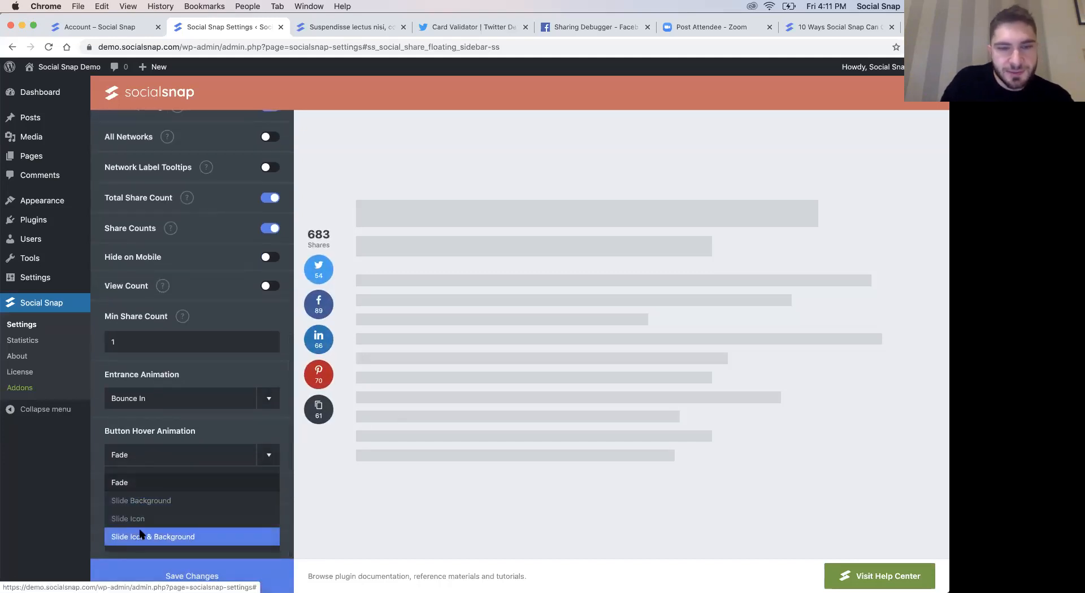
left_click(140, 535)
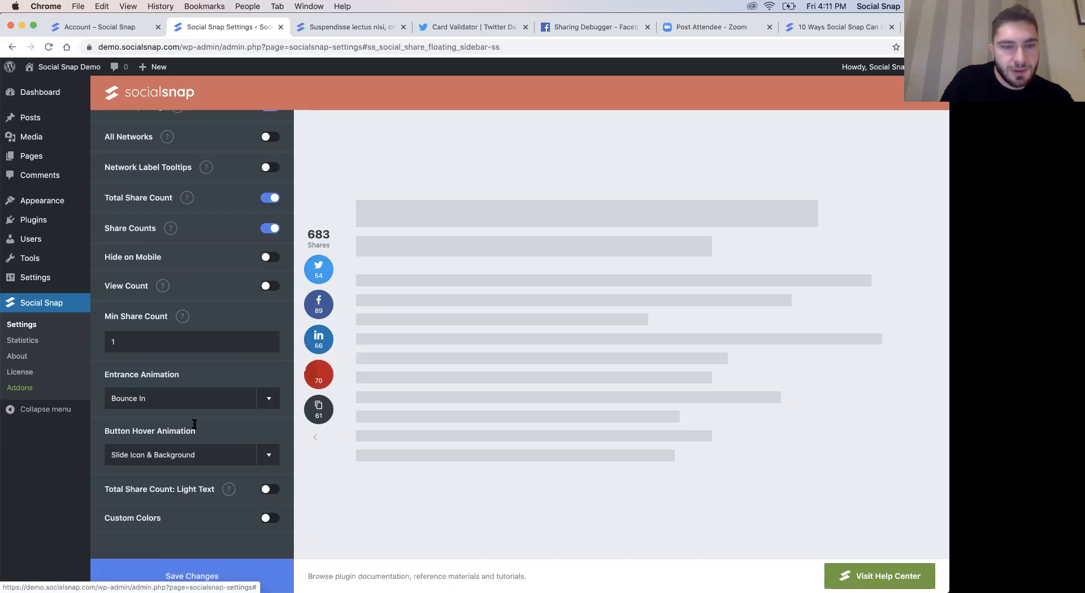
- Preview Custom Colors on the floating sidebar and its color options, turn it back off and save the changes
left_click(270, 518)
scroll(214, 490, "down", 3)
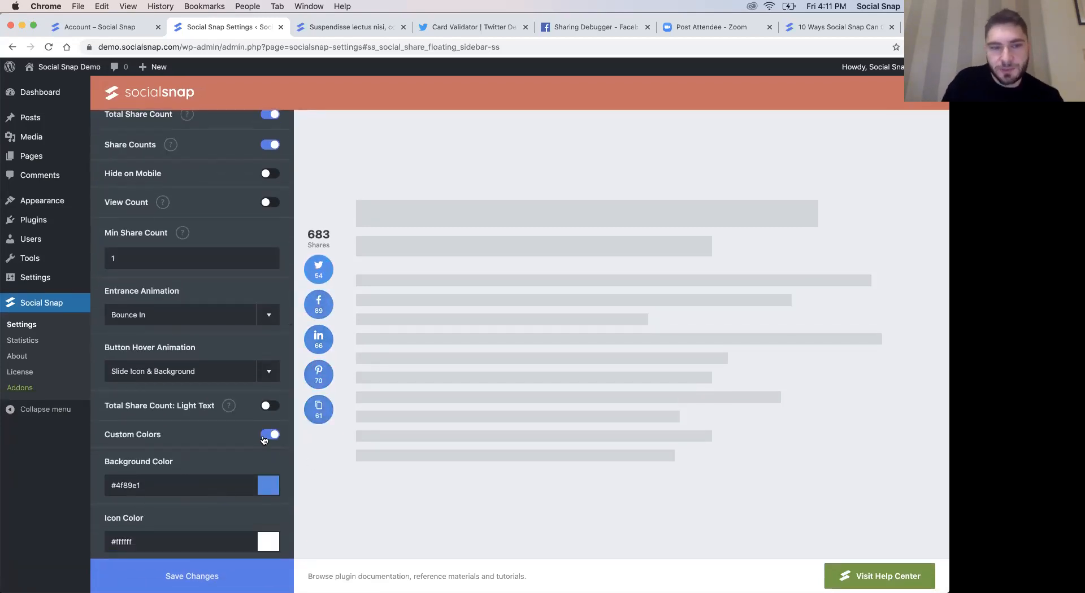
scroll(270, 435, "down", 3)
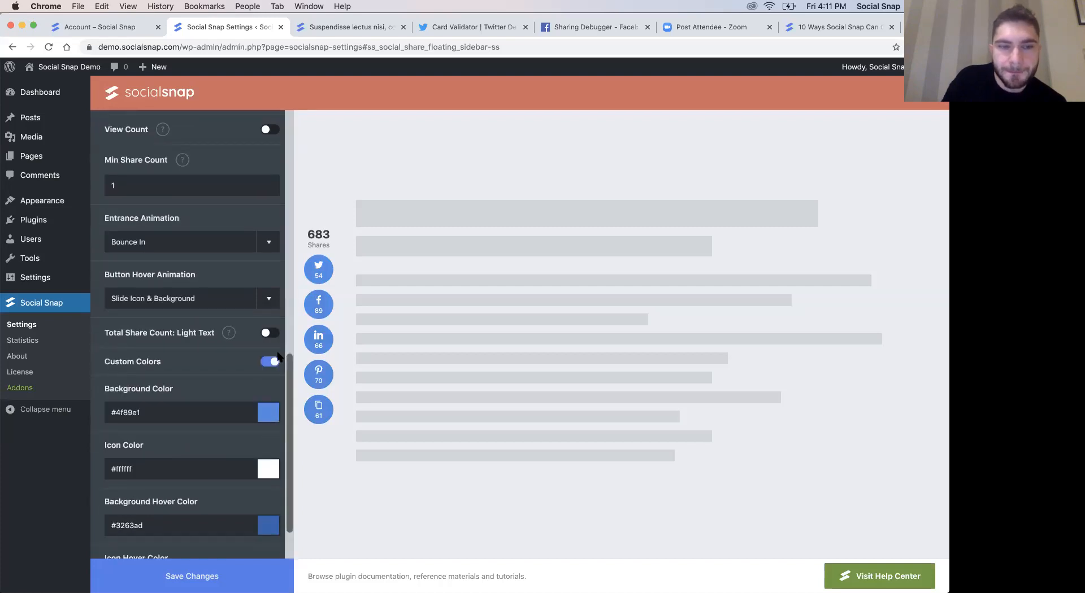
left_click(269, 361)
scroll(203, 308, "up", 2)
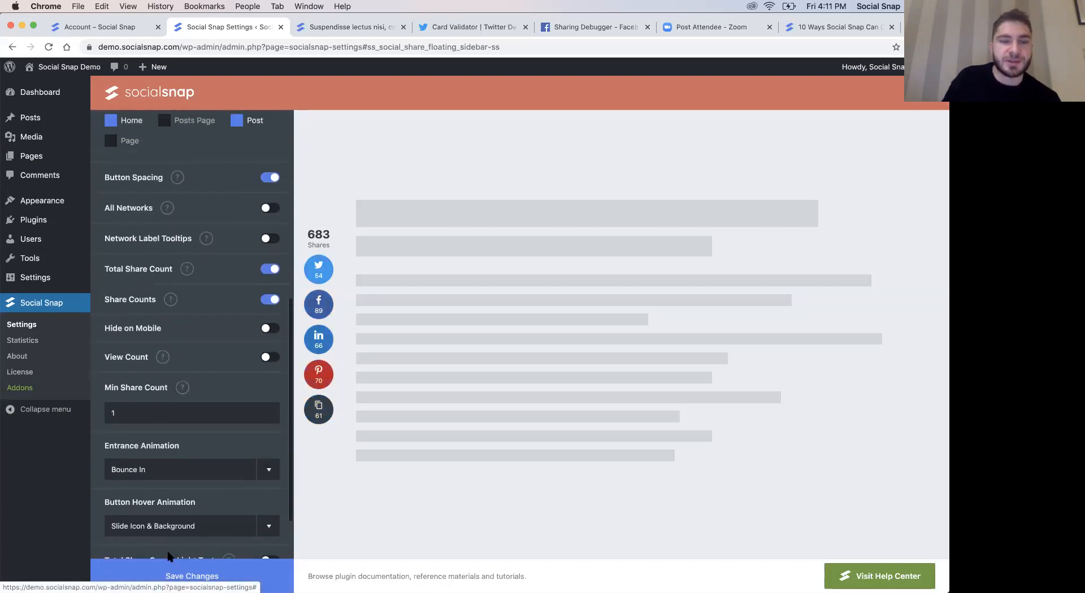
scroll(201, 306, "up", 10)
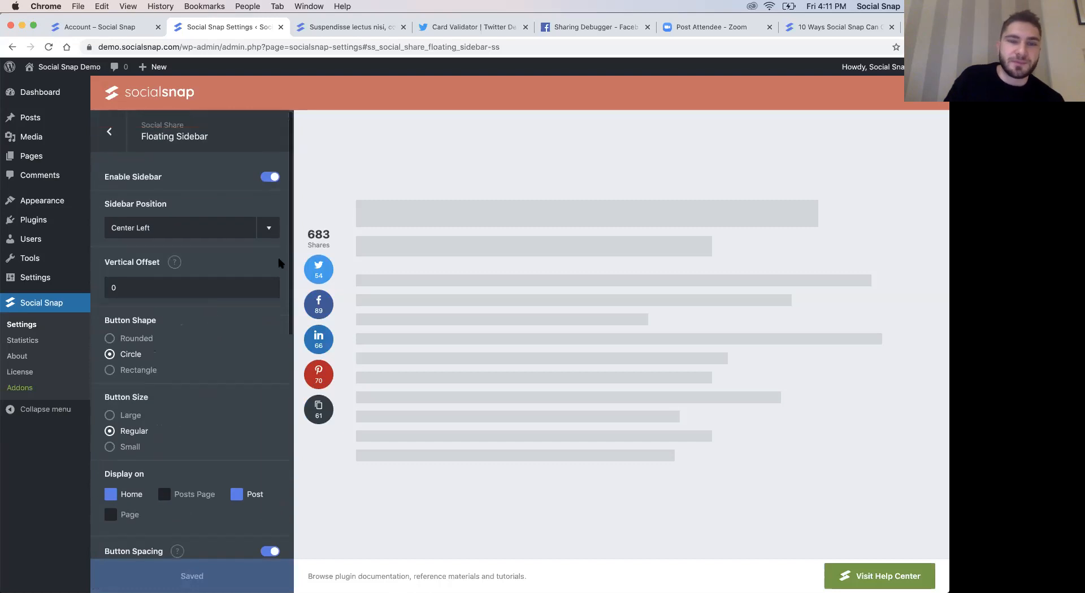
- Return to the Social Sharing sections, check the floating sidebar on the blog post, and open the Inline Buttons settings
left_click(31, 137)
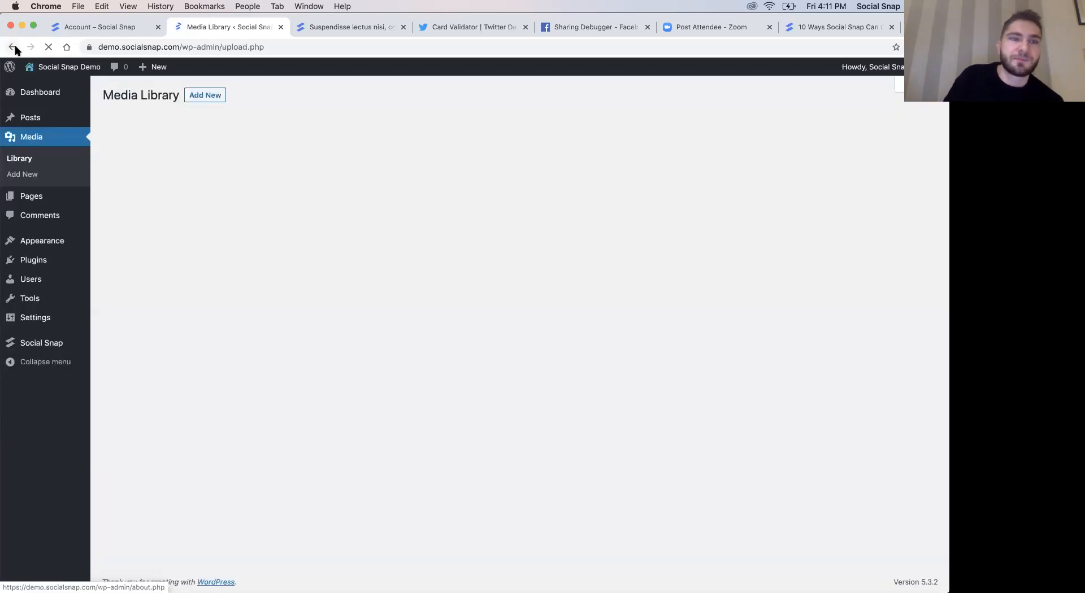
left_click(13, 48)
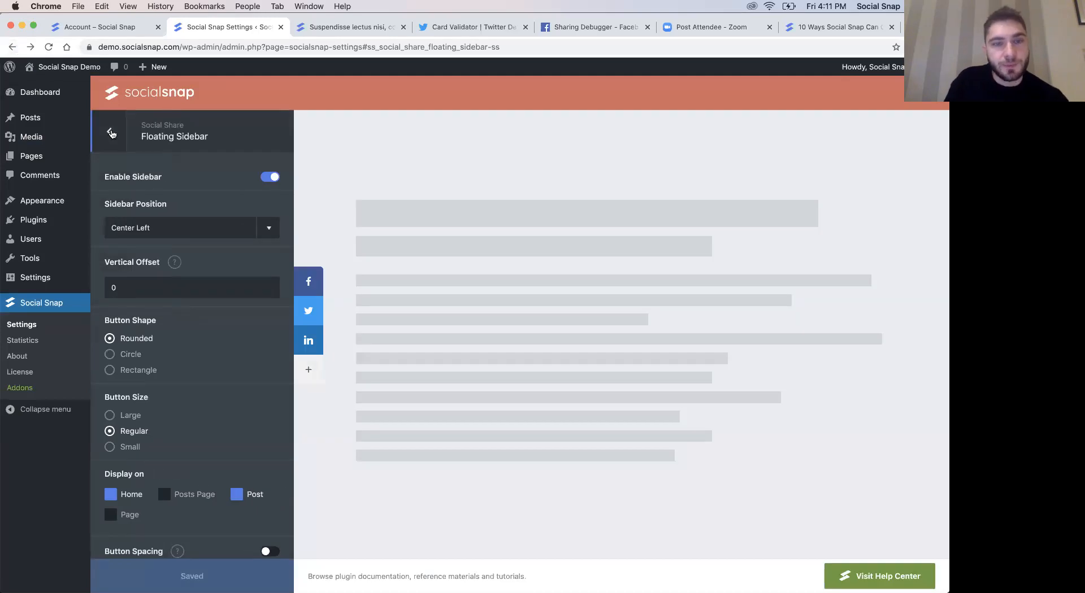
left_click(110, 129)
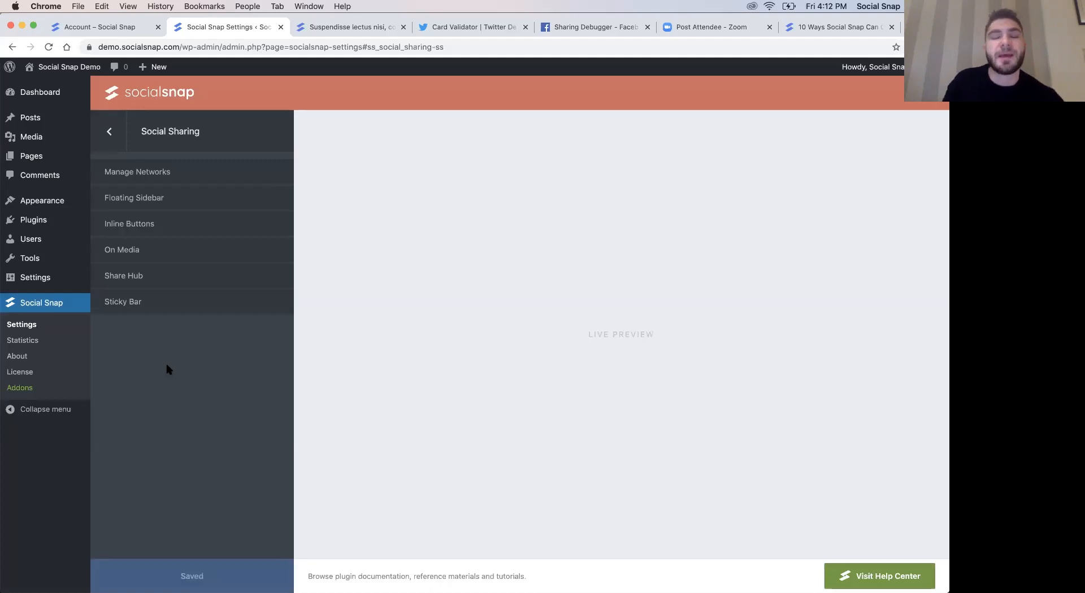
left_click(340, 29)
scroll(379, 223, "up", 1)
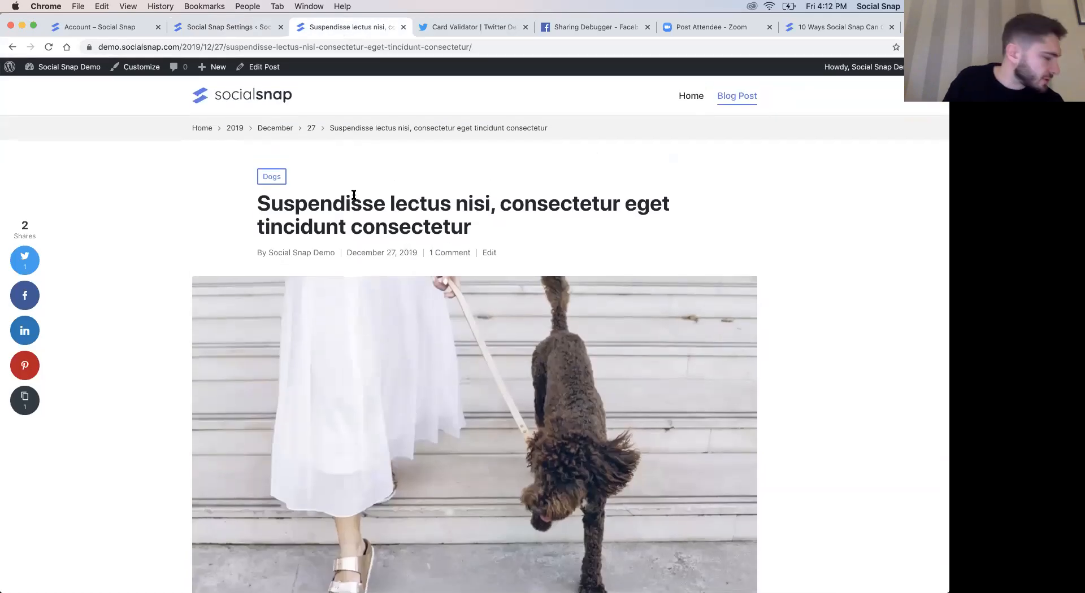
left_click(226, 27)
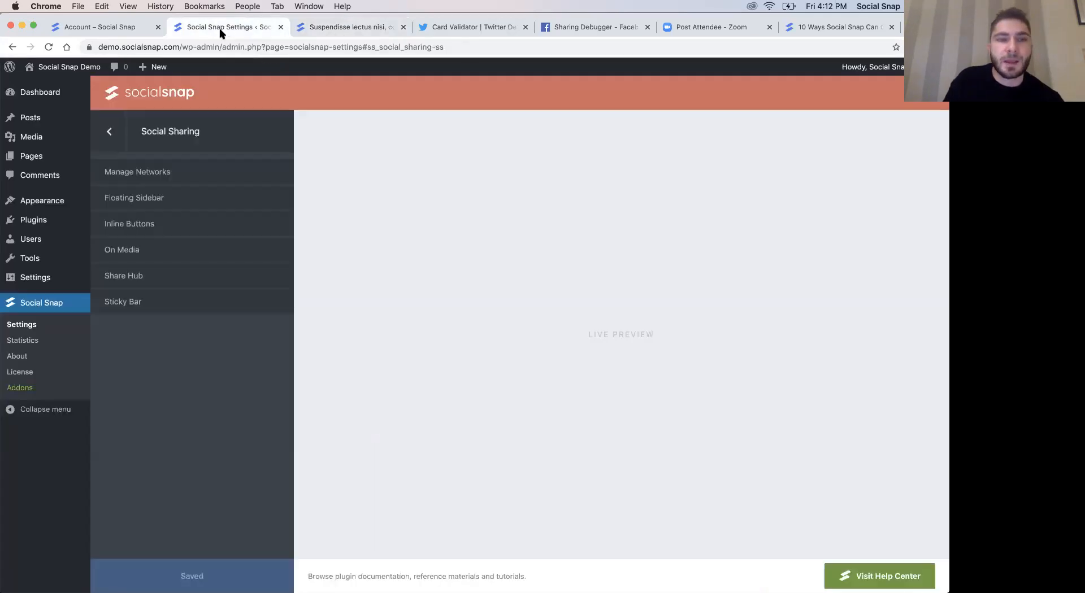
left_click(143, 224)
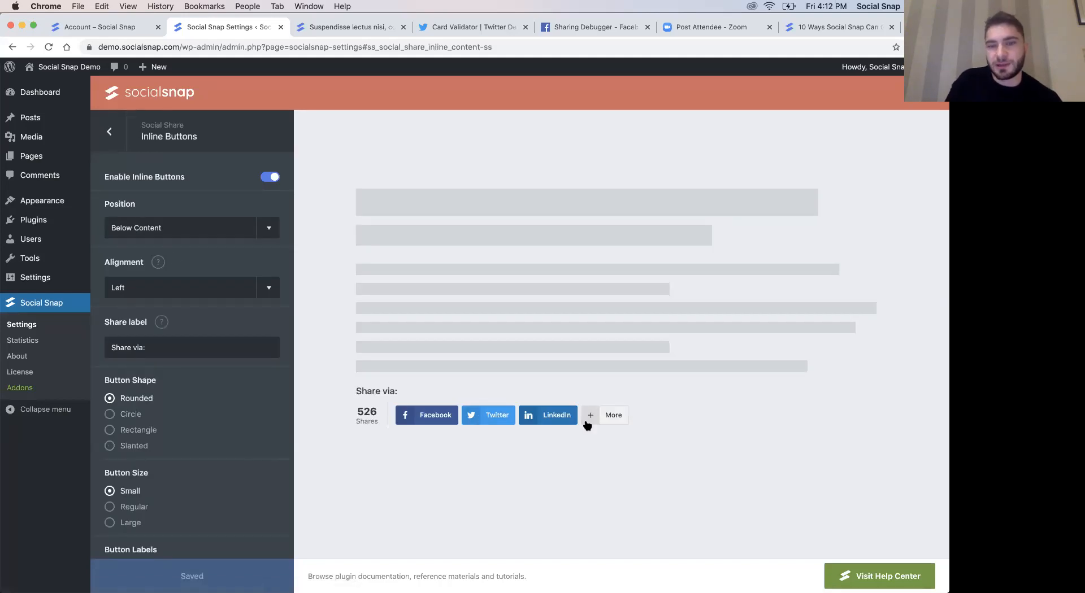
- Examine the inline share buttons below the content of the blog post
left_click(342, 27)
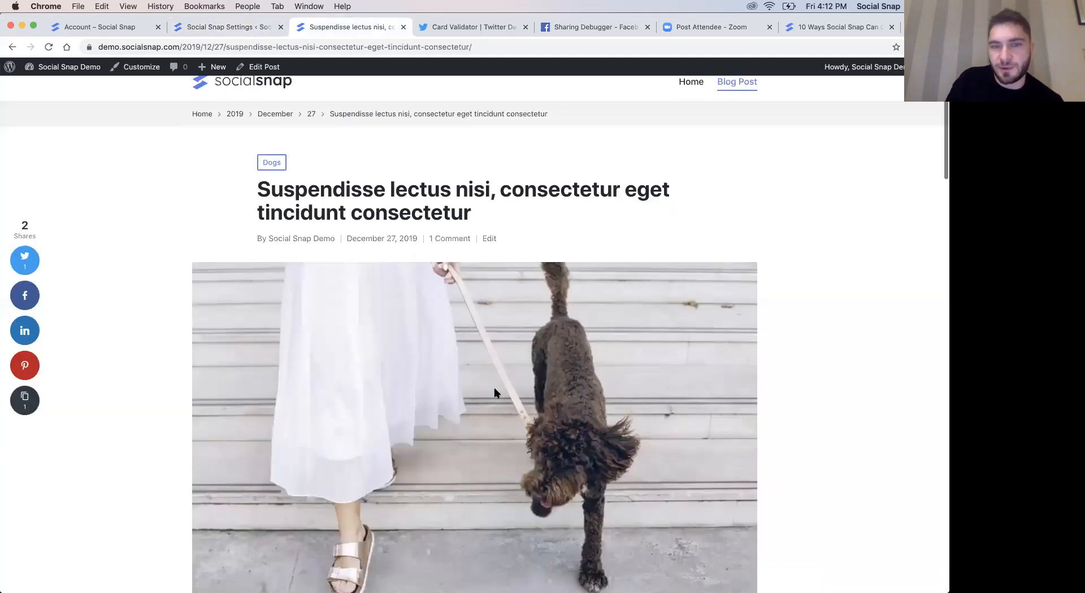
scroll(494, 388, "down", 10)
scroll(494, 390, "down", 15)
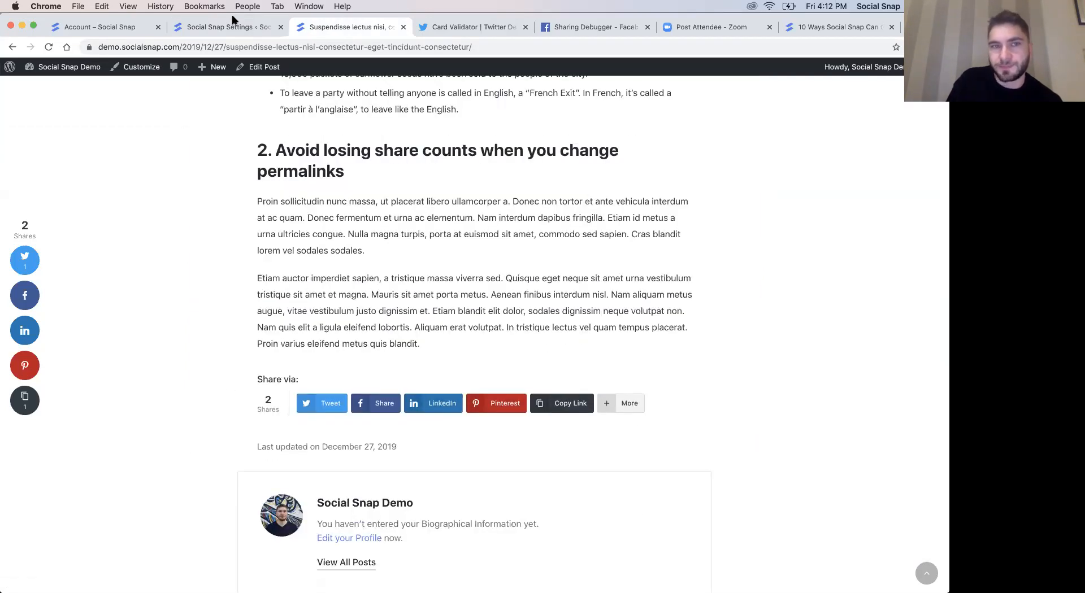
- Back in the Inline Buttons settings, set the Position to Above + Below and the Alignment to Stretched
left_click(222, 28)
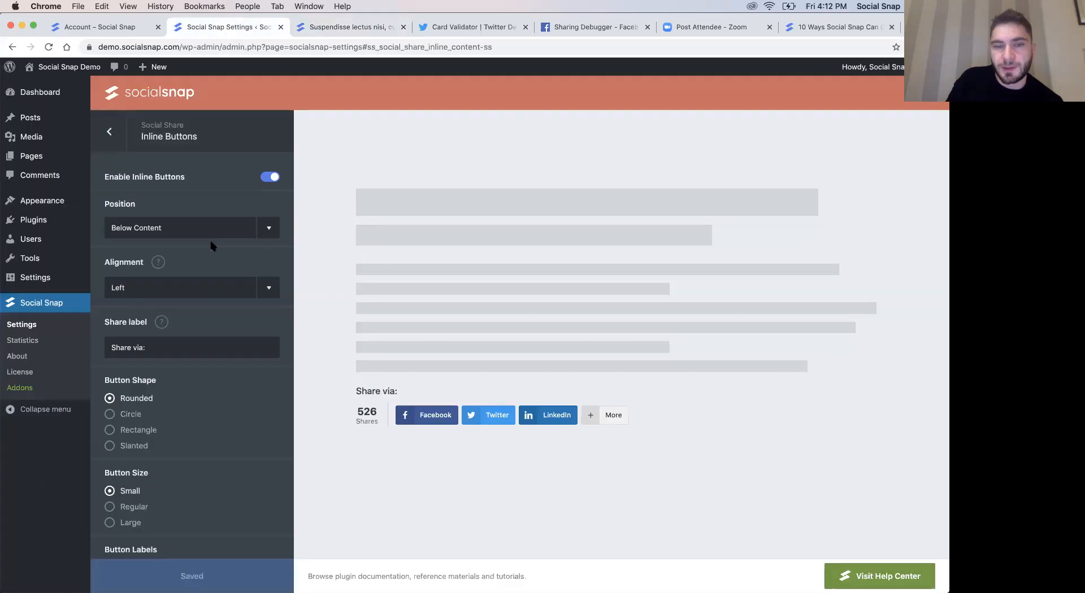
left_click(148, 229)
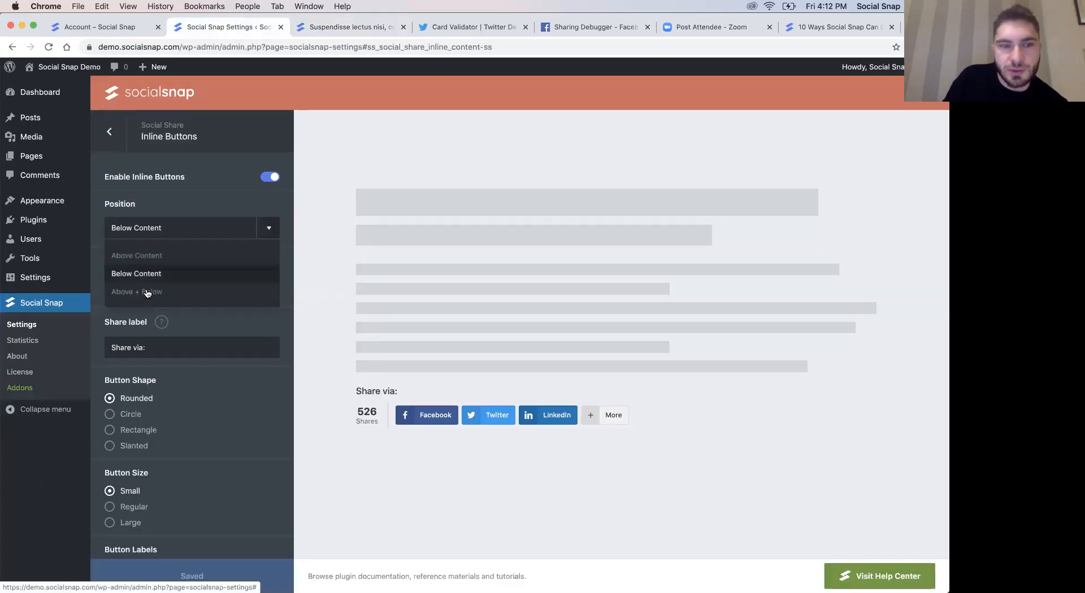
left_click(146, 293)
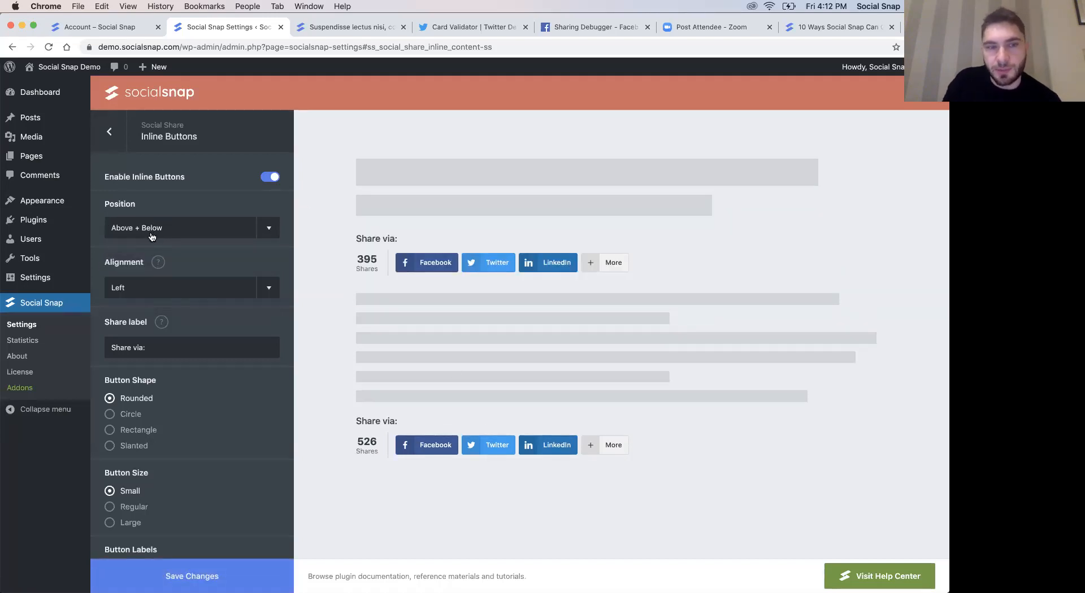
left_click(139, 294)
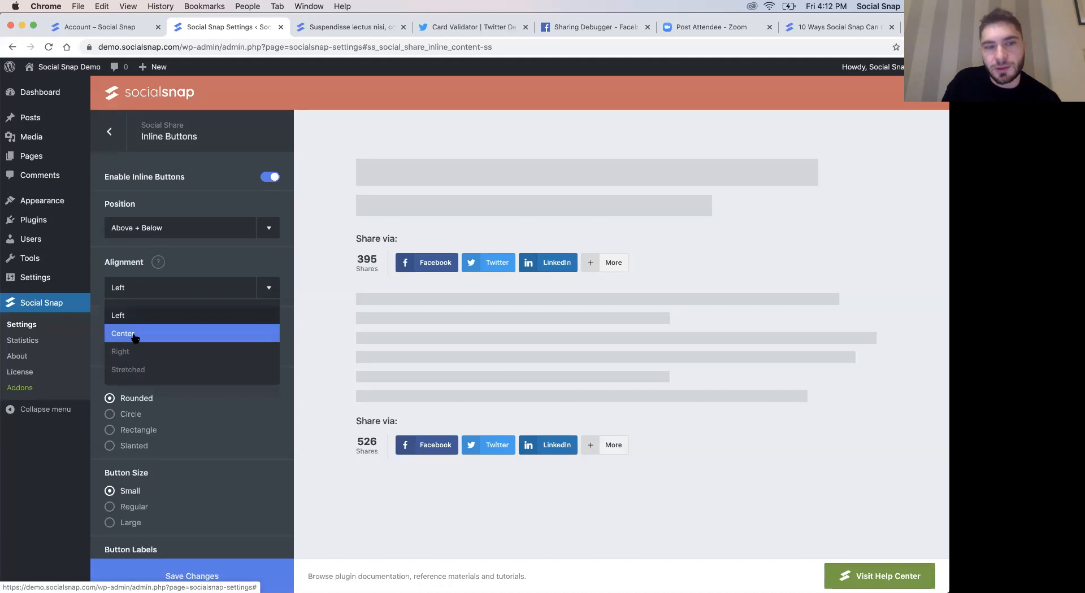
left_click(132, 370)
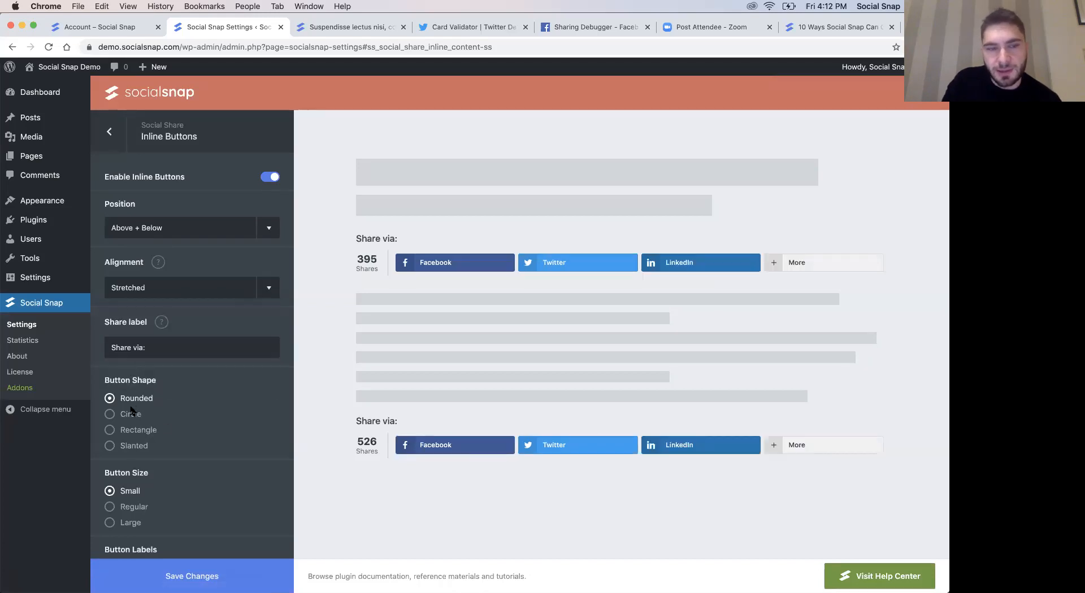
- Preview the Circle and Rectangle shapes for the inline buttons, and set the Button Shape to Slanted
left_click(129, 415)
left_click(140, 431)
left_click(136, 446)
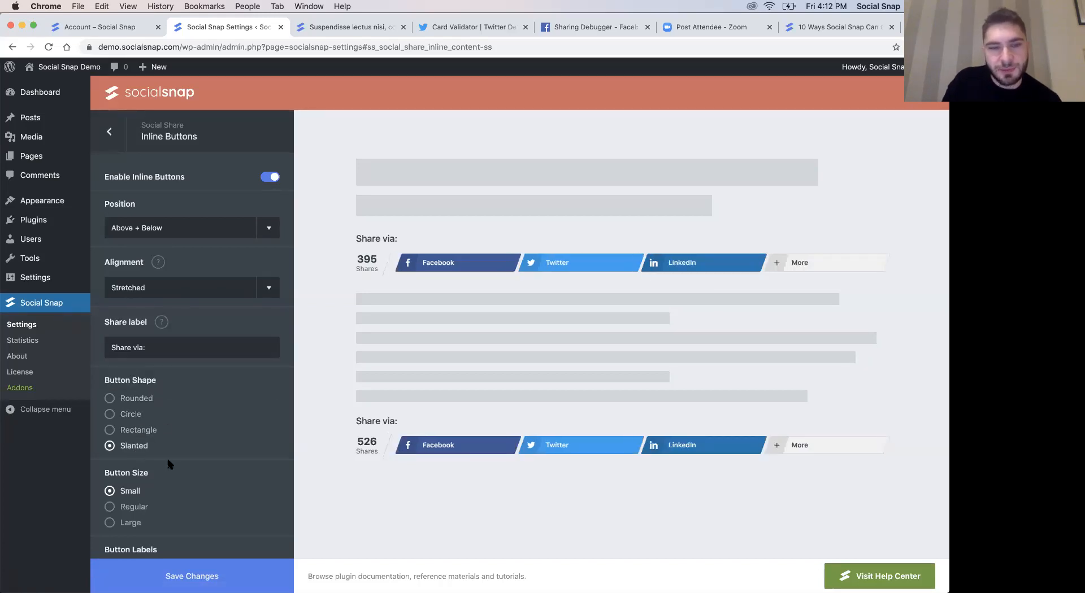
- Set the inline Button Shape to Rectangle, look through the remaining inline button options, and save the changes
left_click(133, 431)
scroll(135, 433, "down", 3)
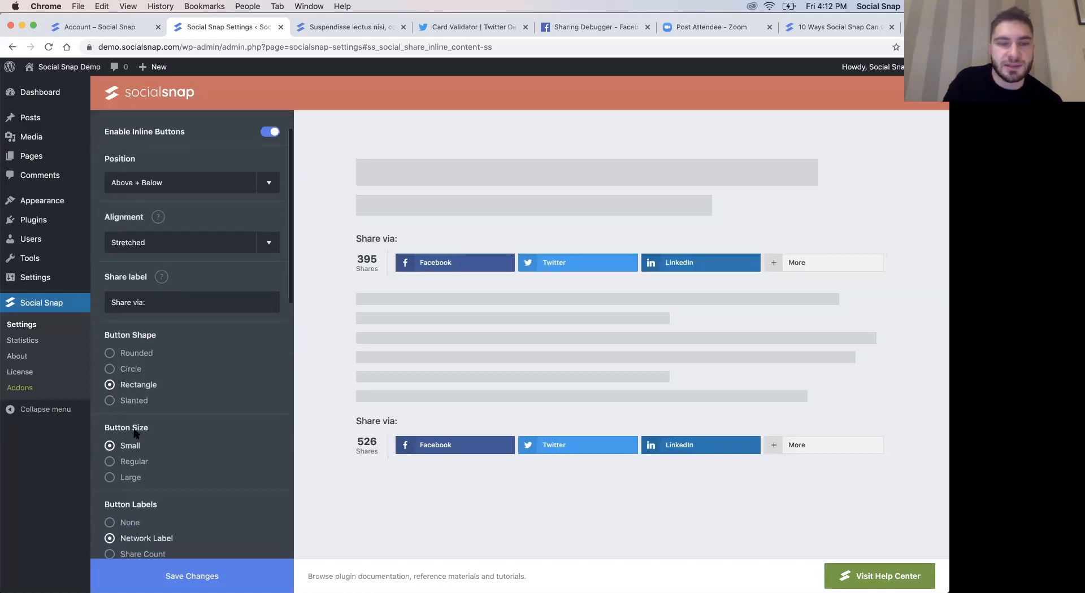
scroll(135, 433, "down", 2)
scroll(175, 449, "down", 1)
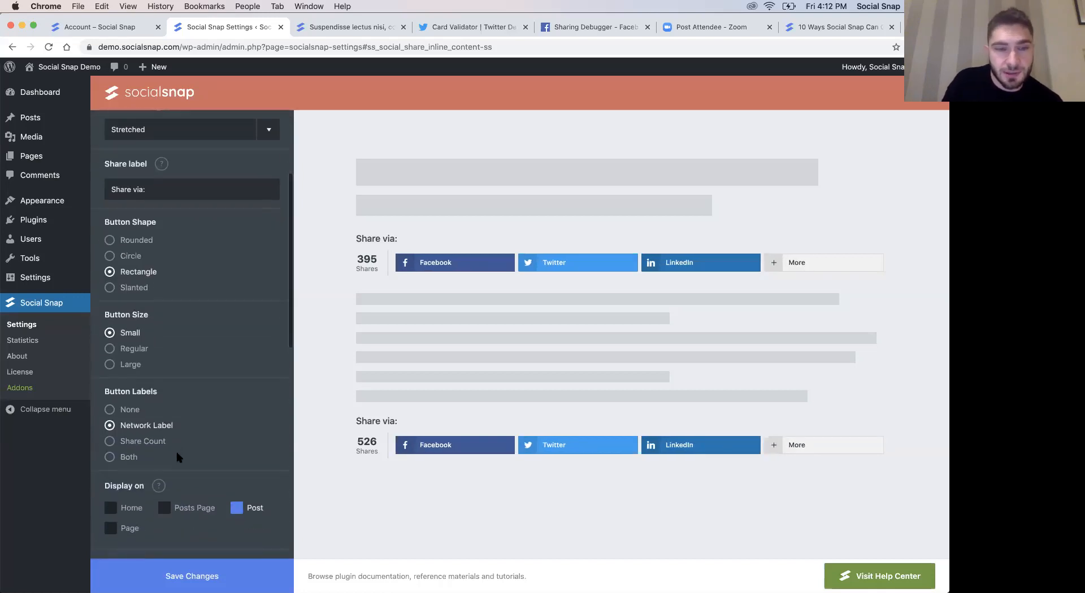
scroll(254, 387, "down", 3)
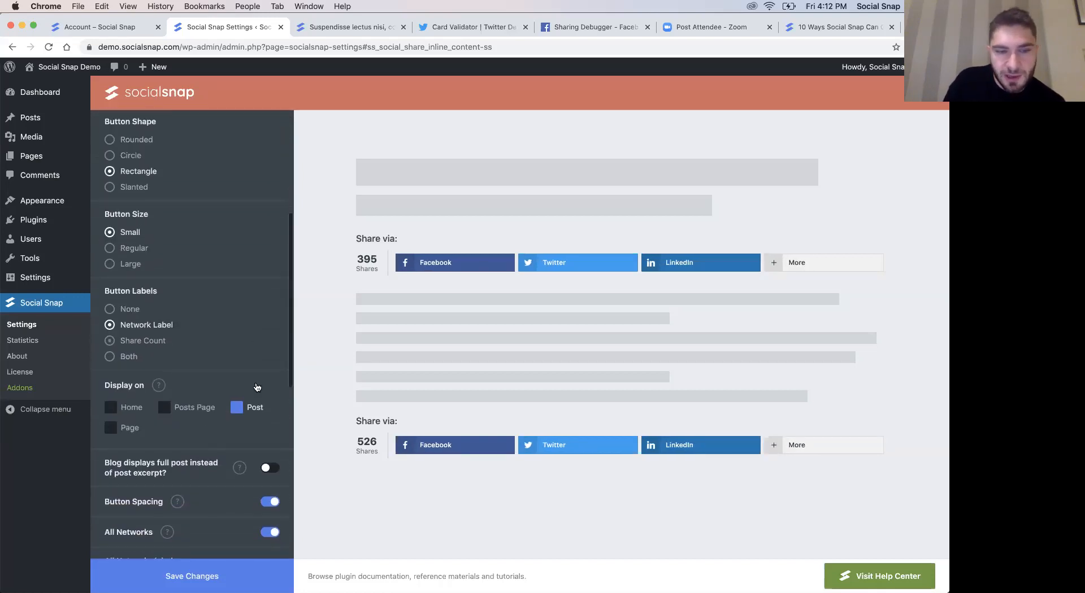
scroll(256, 387, "down", 5)
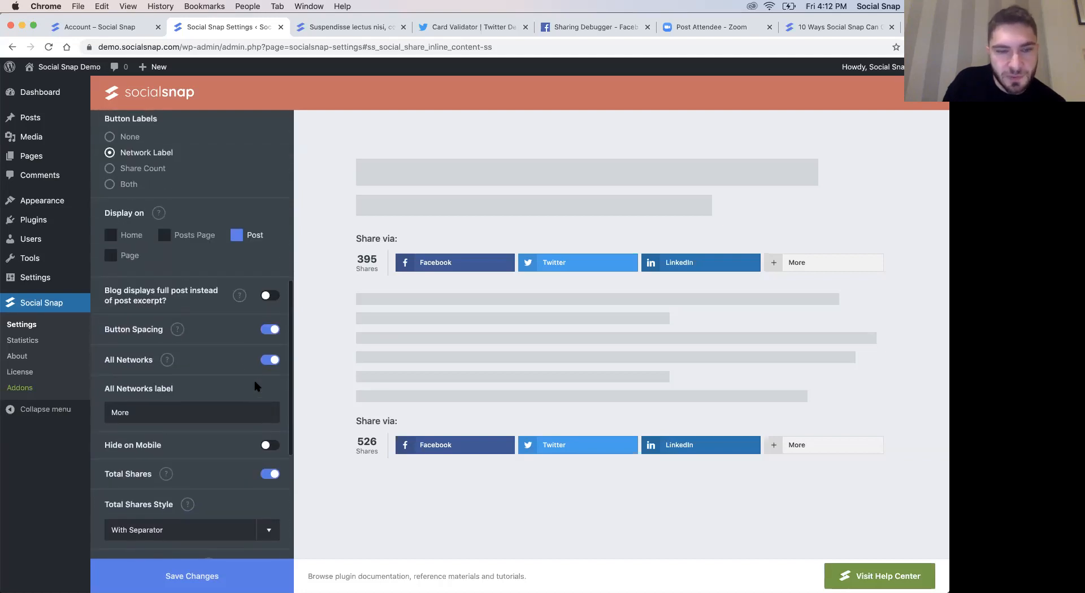
scroll(198, 447, "down", 1)
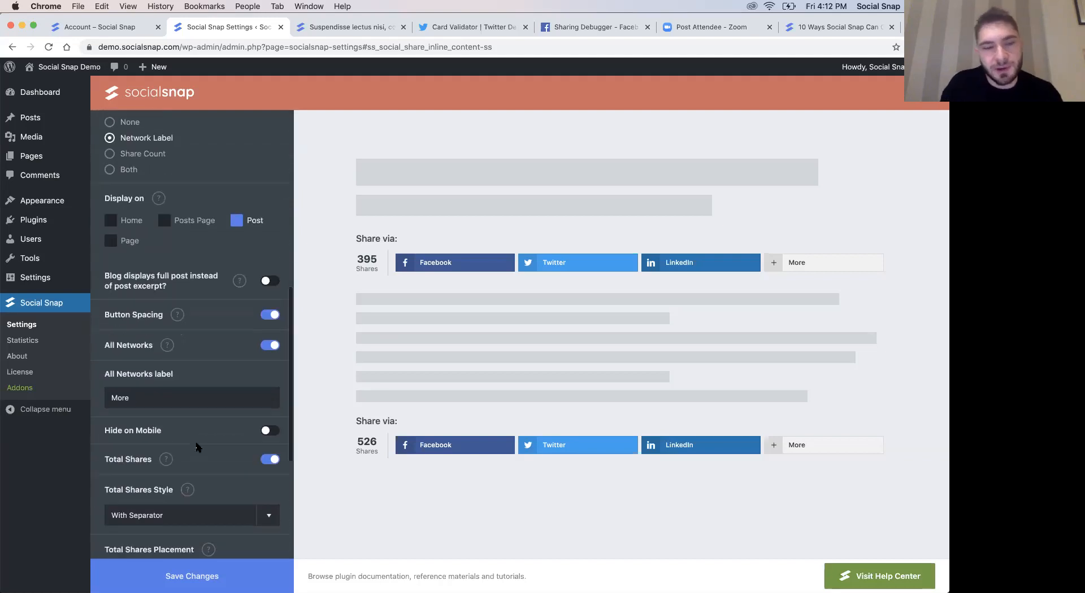
scroll(180, 460, "down", 2)
scroll(167, 475, "down", 5)
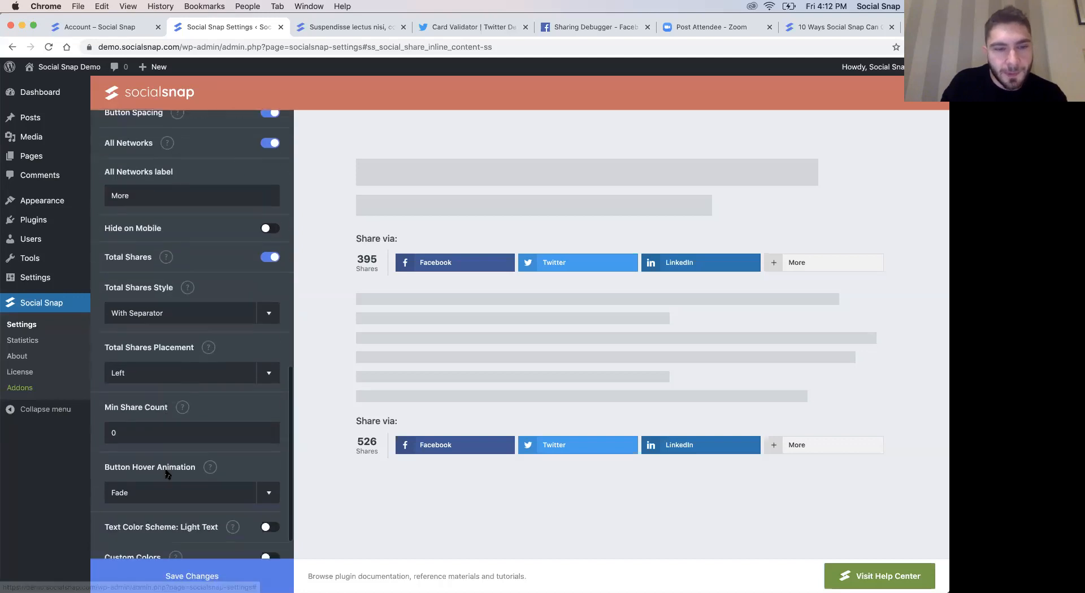
scroll(168, 474, "down", 2)
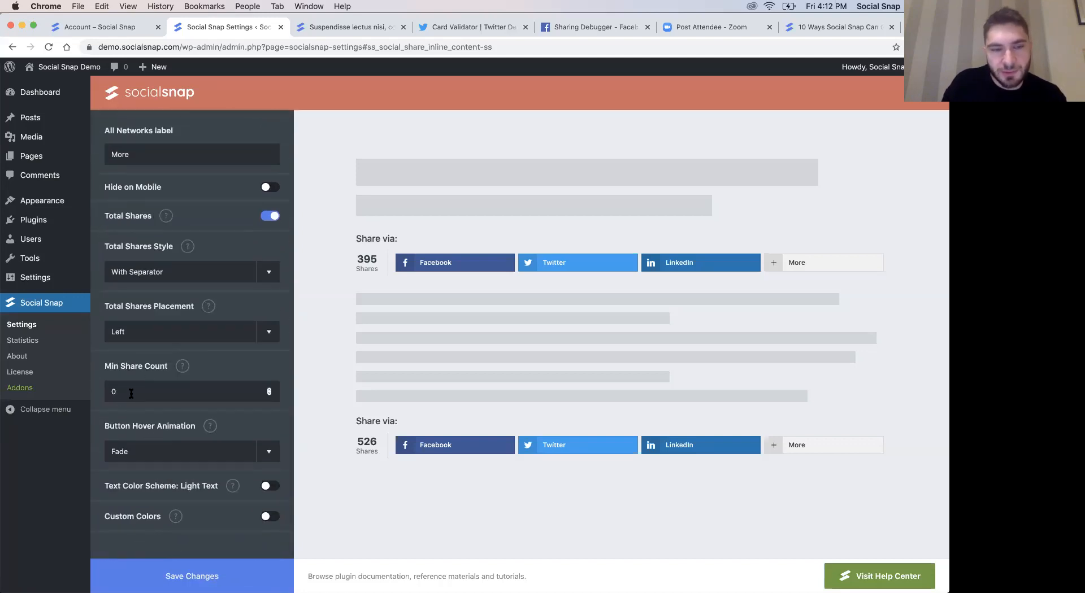
scroll(131, 396, "up", 10)
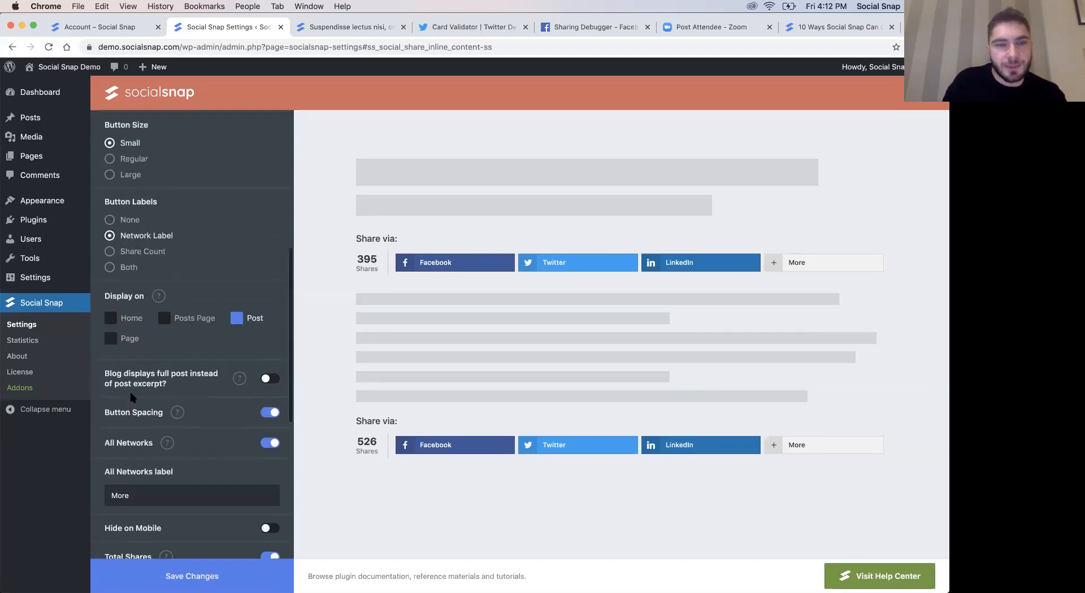
scroll(131, 397, "up", 1)
left_click(188, 575)
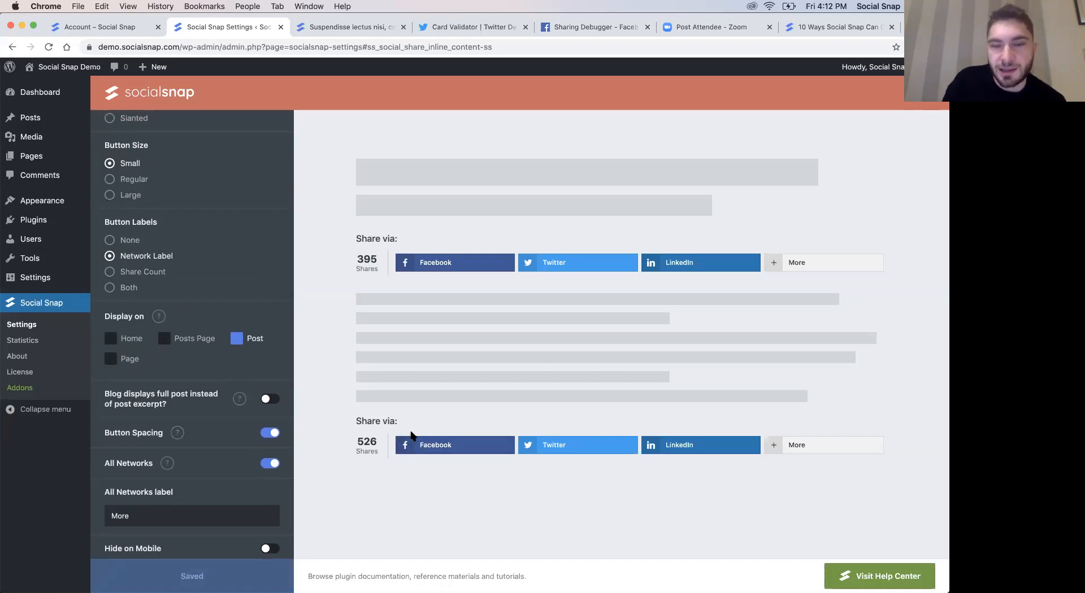
- Check the blog post, return to the Floating Sidebar settings, and enable Hide on Mobile, saving the change
left_click(333, 26)
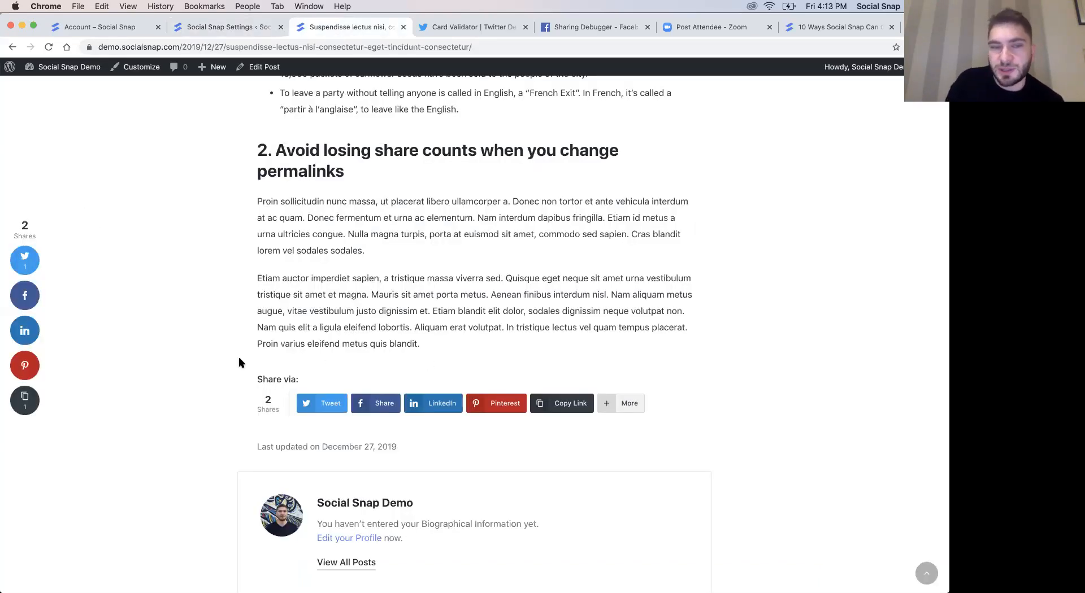
left_click(224, 27)
scroll(169, 283, "up", 5)
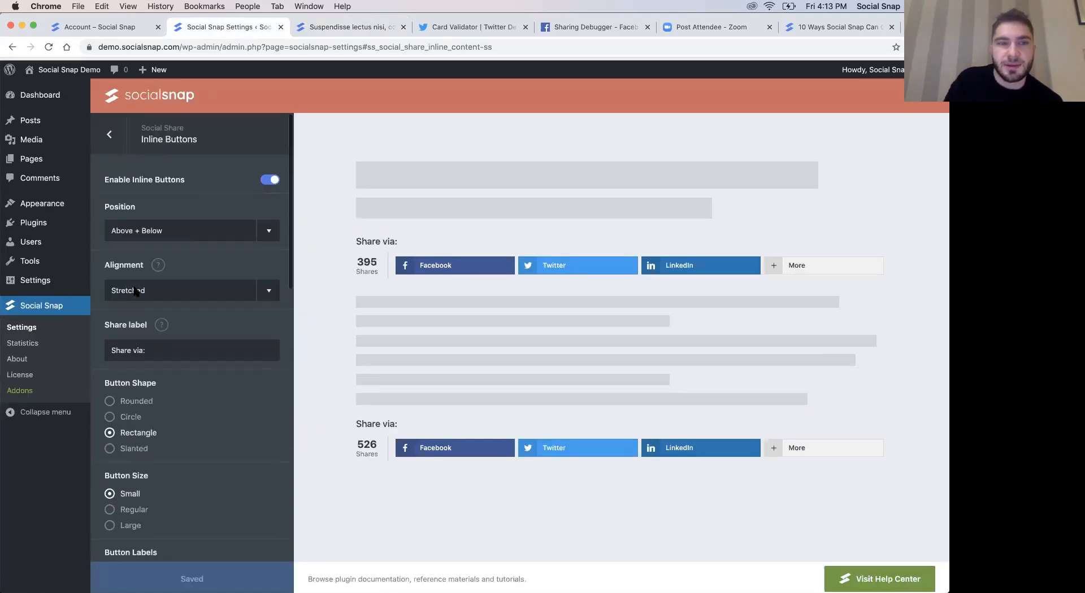
left_click(107, 133)
left_click(150, 203)
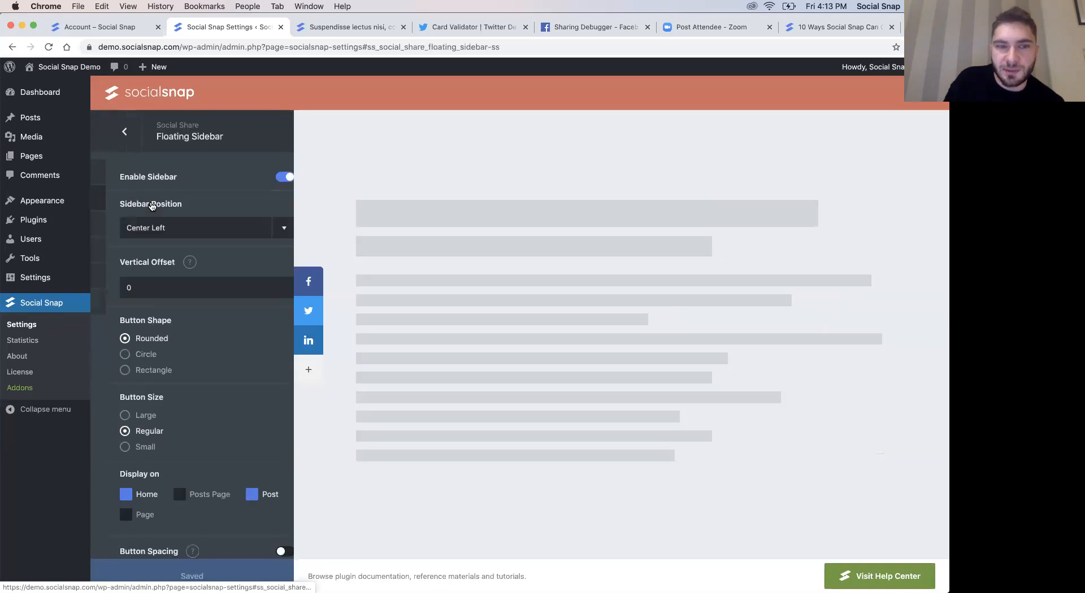
scroll(201, 373, "down", 5)
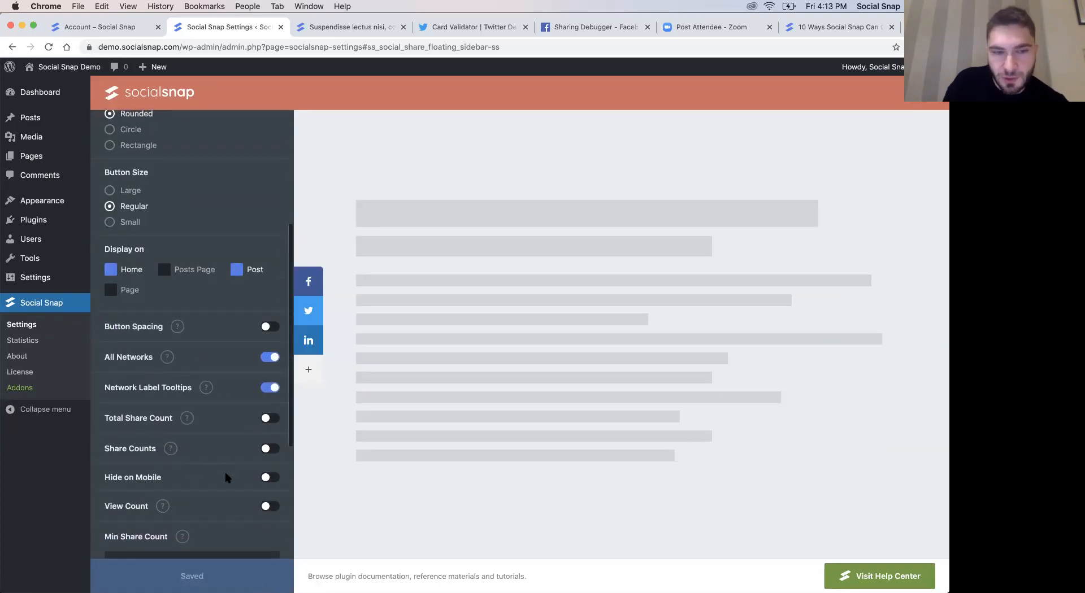
scroll(225, 484, "down", 1)
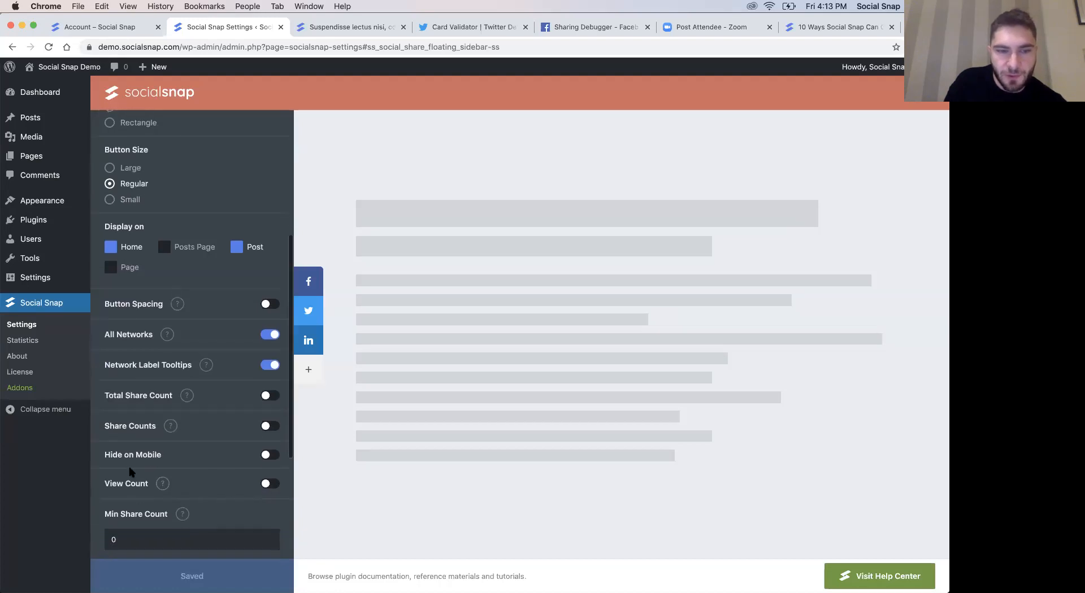
left_click(271, 457)
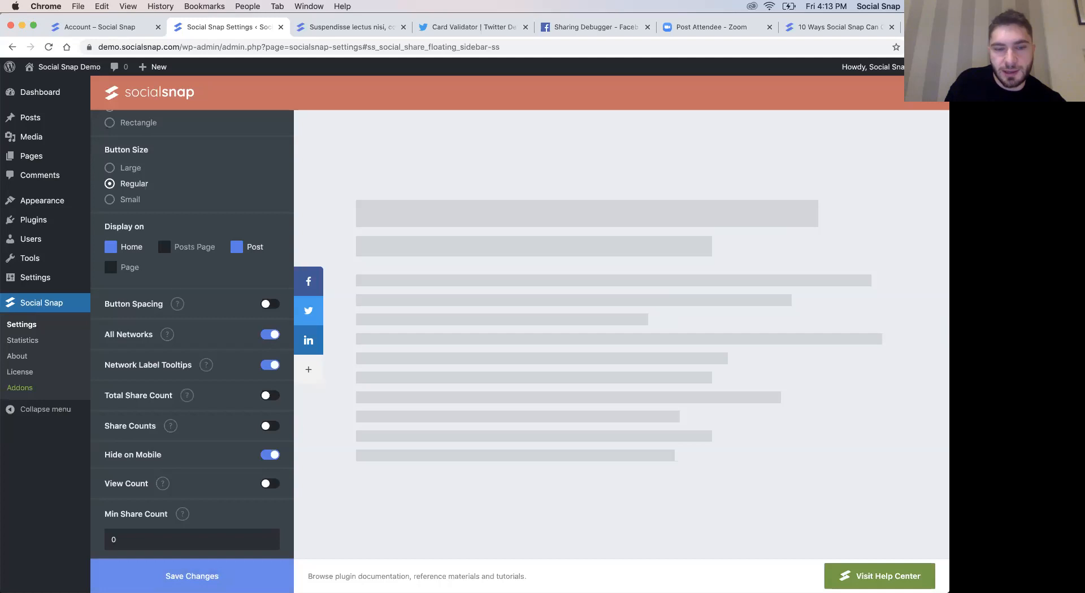
- Look at the blog post again, reopen the Inline Buttons settings, and review their display, mobile and total shares options
left_click(329, 24)
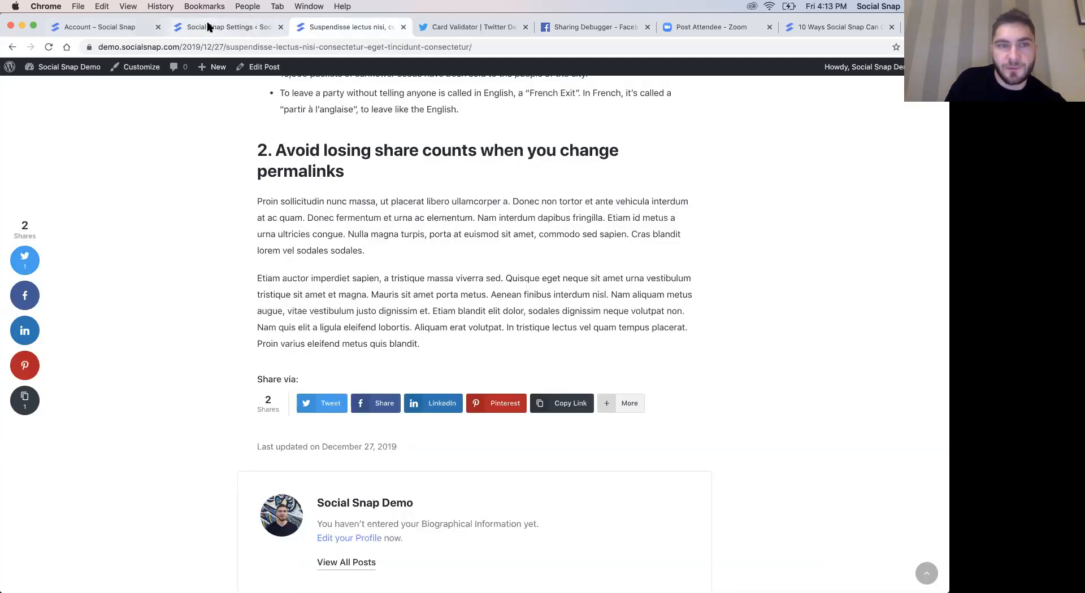
left_click(206, 26)
scroll(111, 132, "up", 5)
left_click(109, 132)
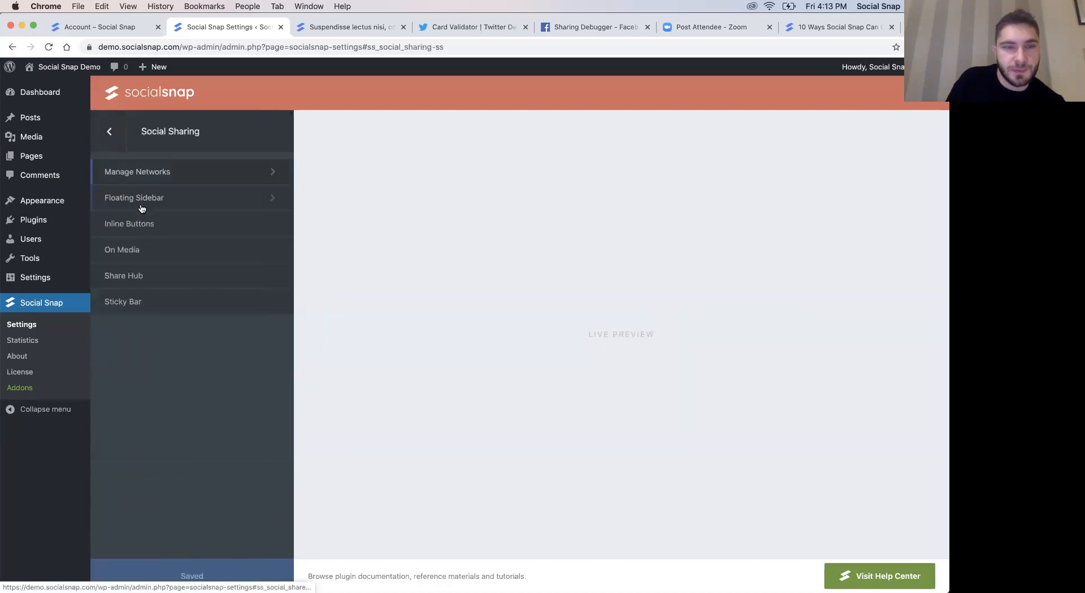
left_click(138, 224)
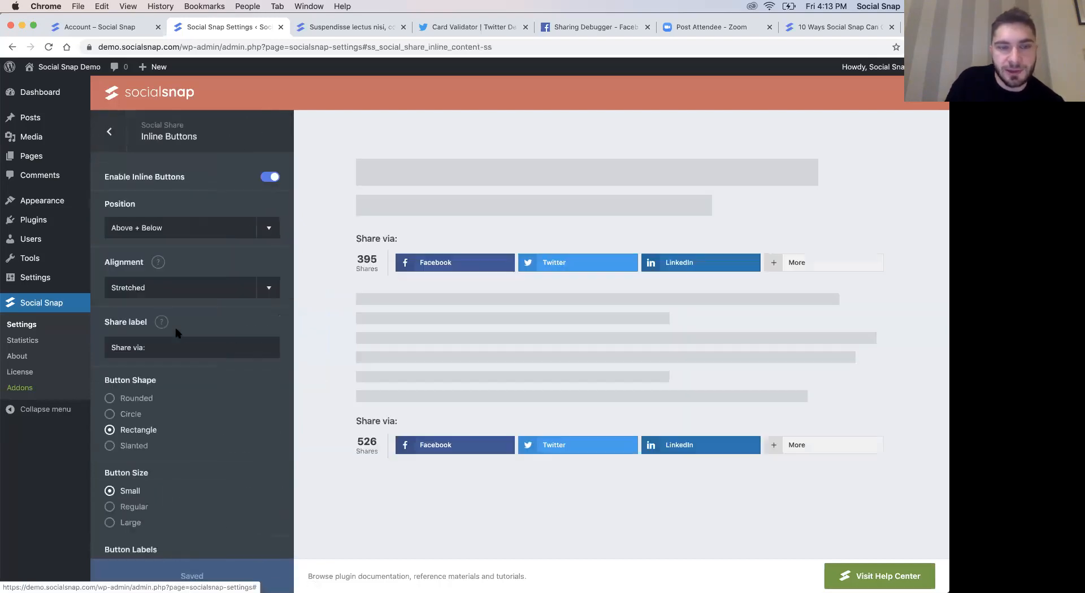
scroll(176, 333, "down", 10)
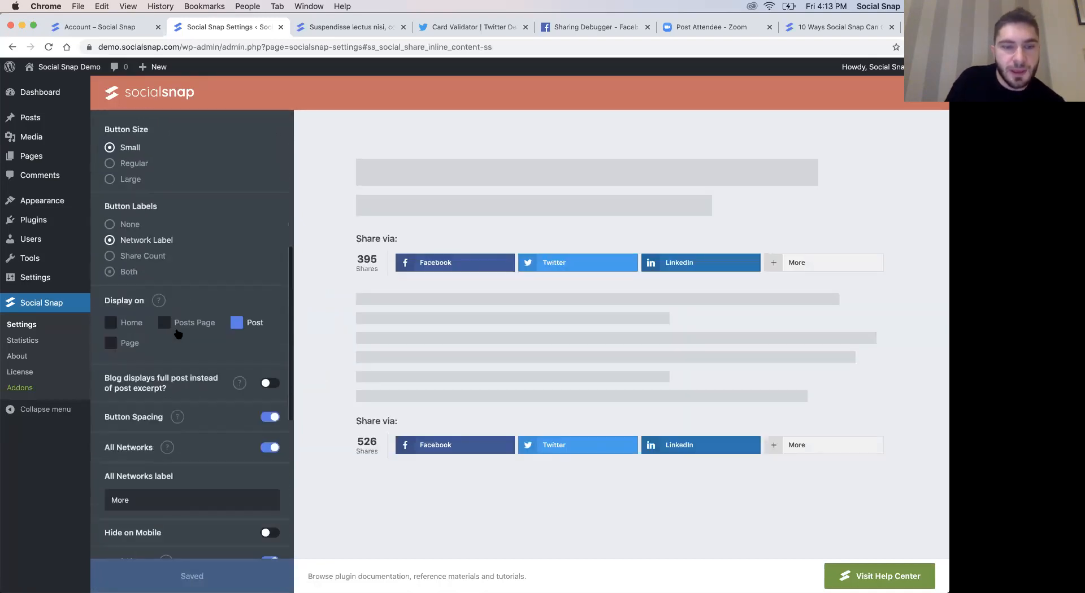
scroll(176, 334, "down", 5)
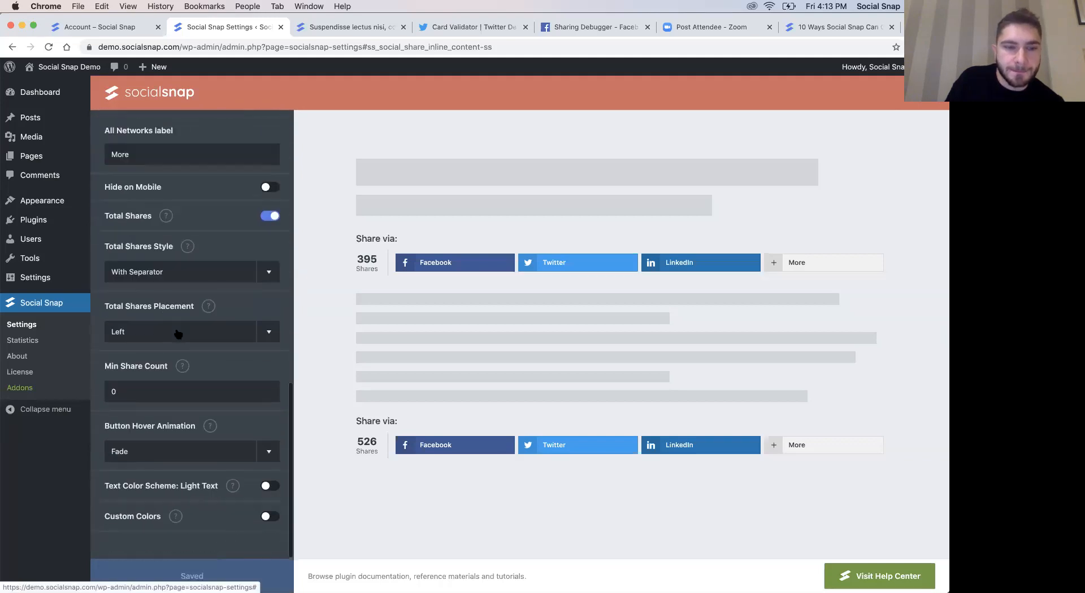
scroll(176, 334, "up", 4)
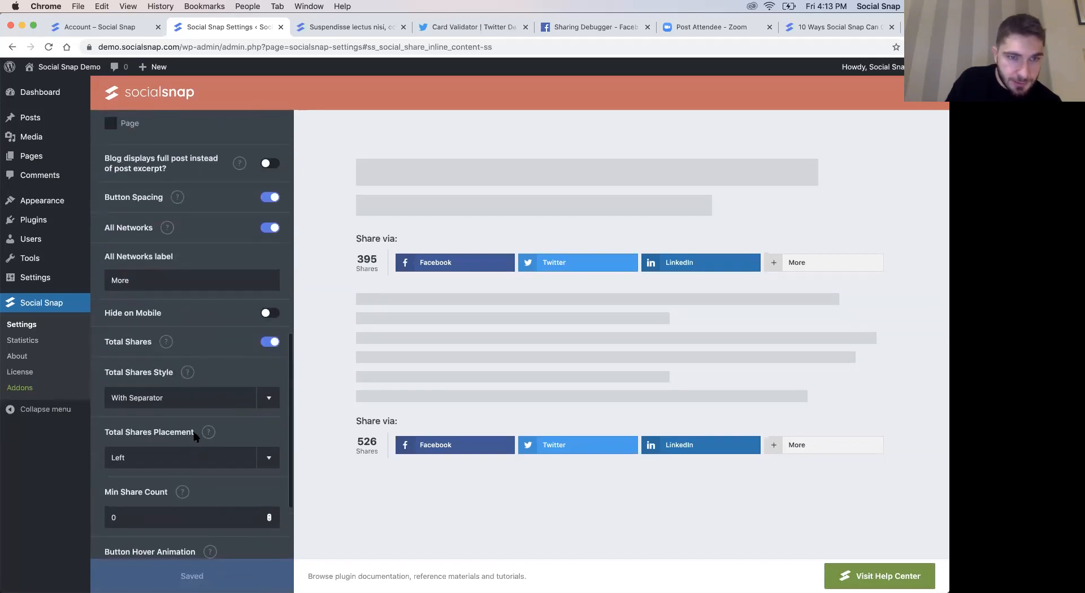
scroll(195, 436, "up", 6)
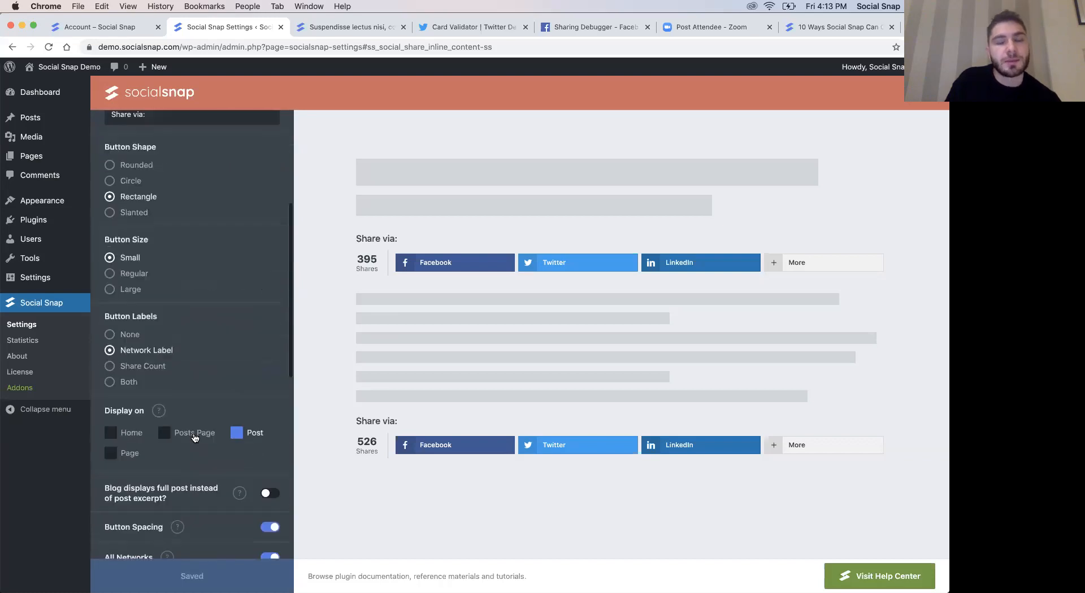
- Preview the refreshed blog post at mobile width by narrowing the browser window, and restore the window to full width
left_click(351, 28)
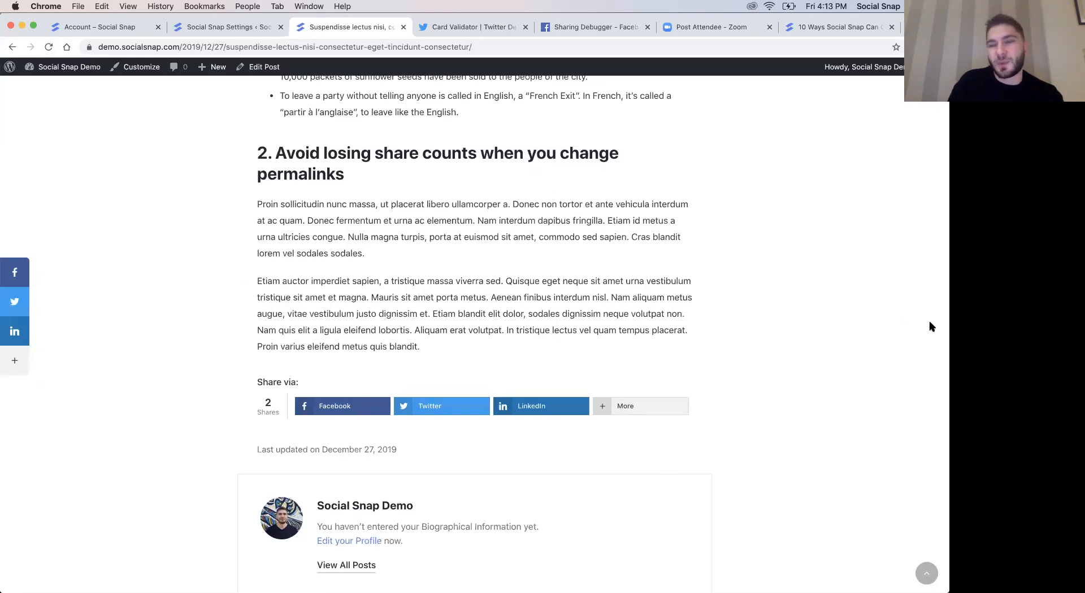
left_click_drag(903, 322, 376, 342)
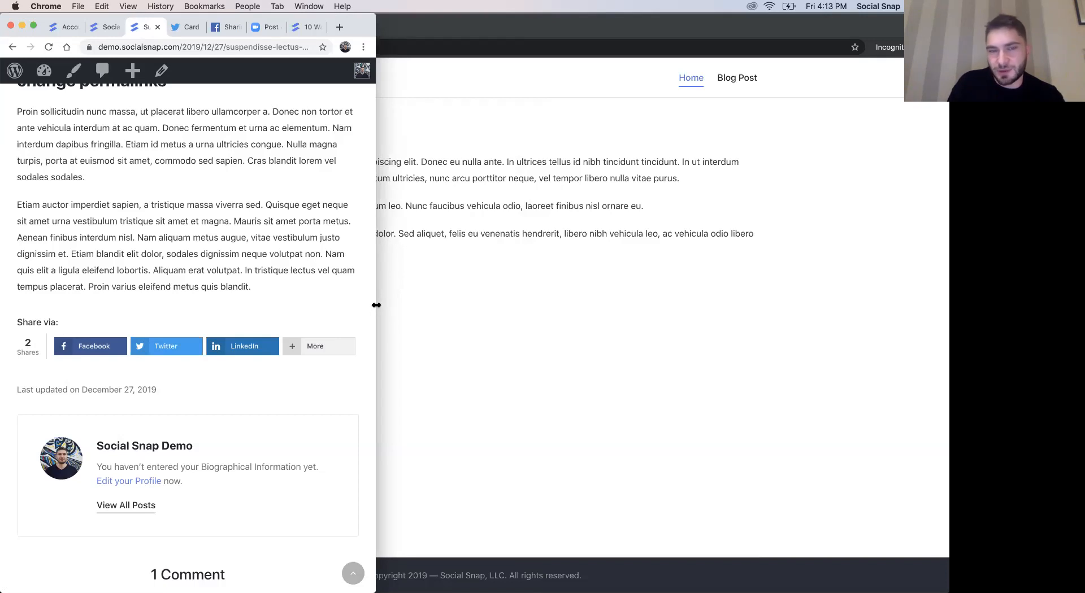
left_click_drag(685, 303, 942, 296)
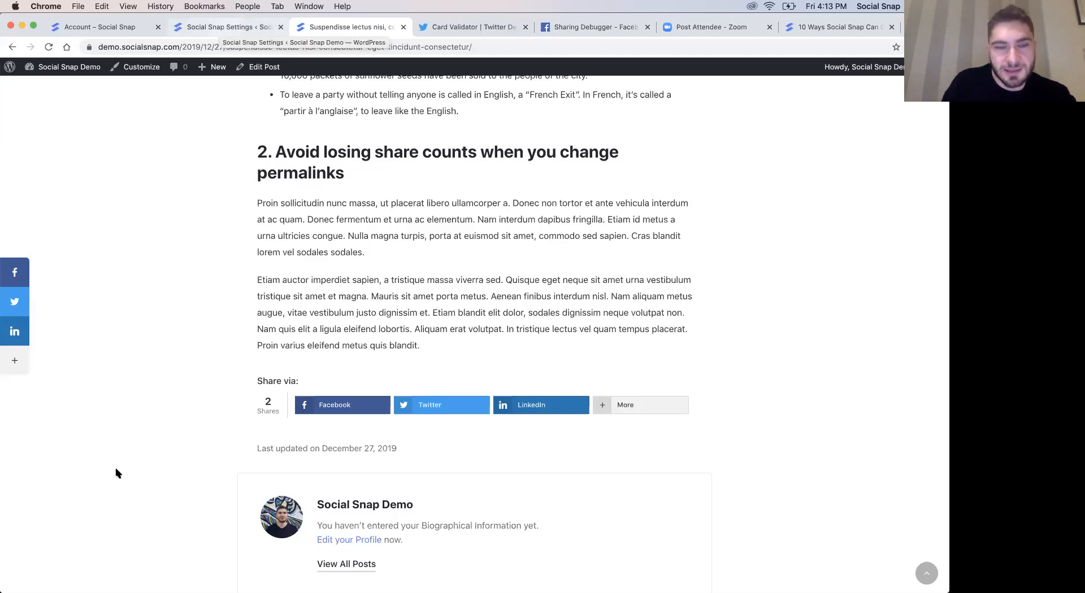
- Return to the Social Sharing sections, open the Sticky Bar settings, and enable the sticky bar
left_click(210, 29)
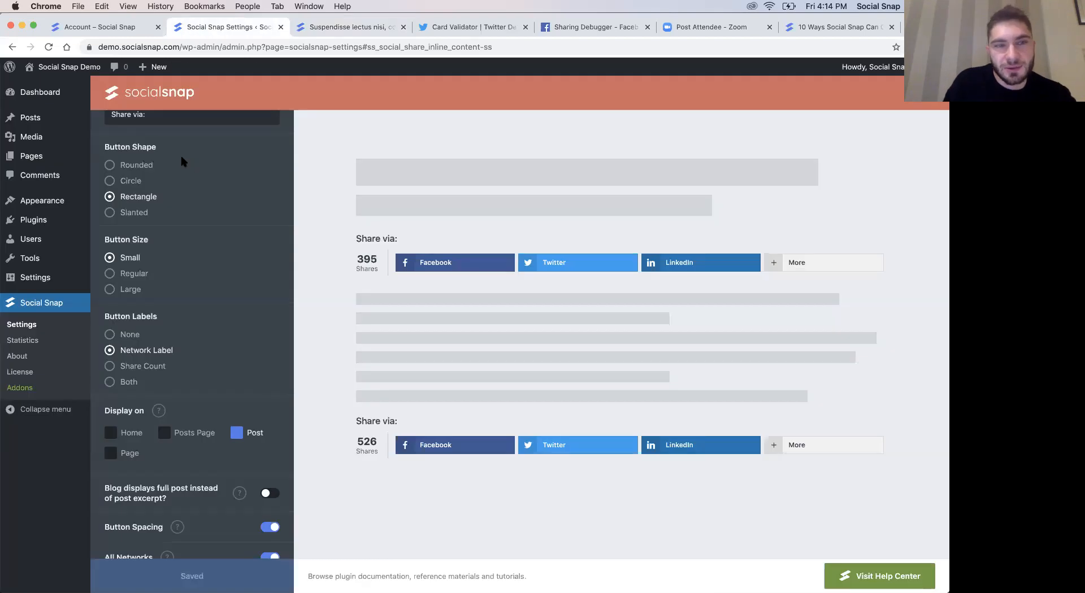
scroll(179, 154, "up", 5)
left_click(108, 133)
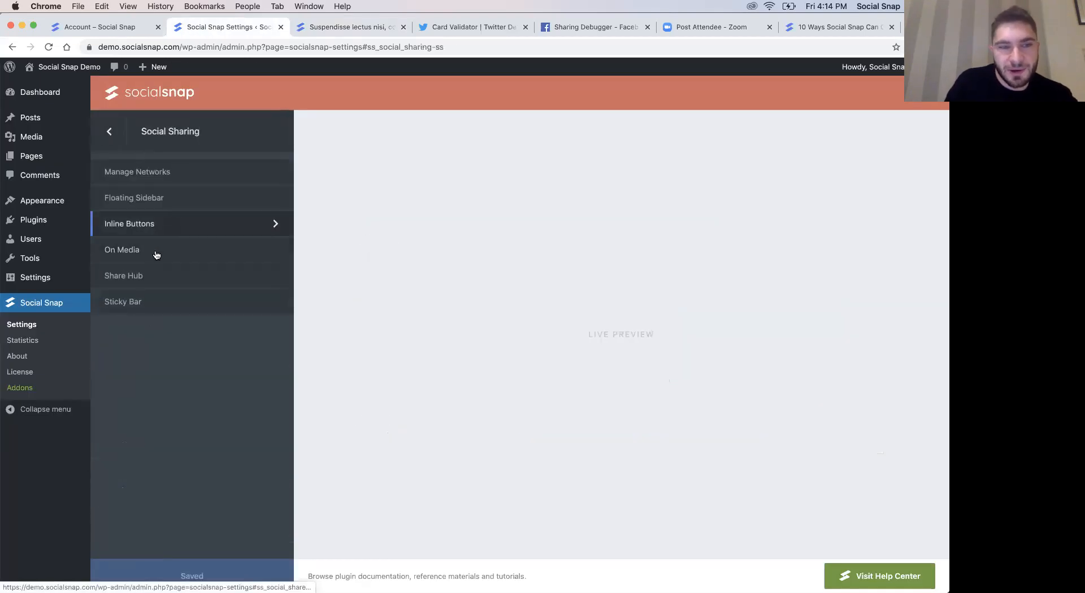
left_click(137, 303)
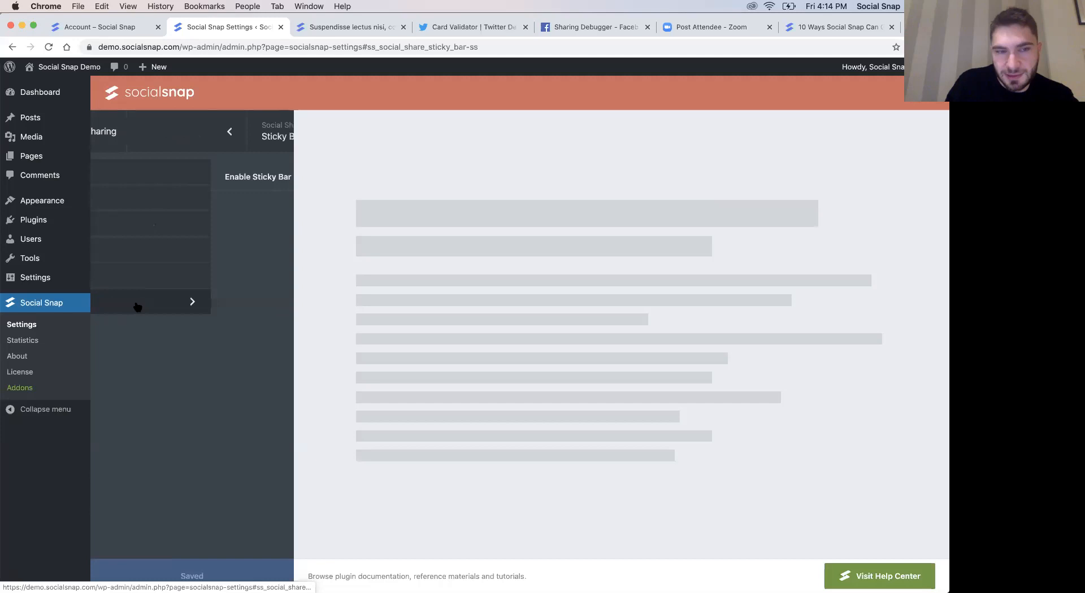
left_click(270, 178)
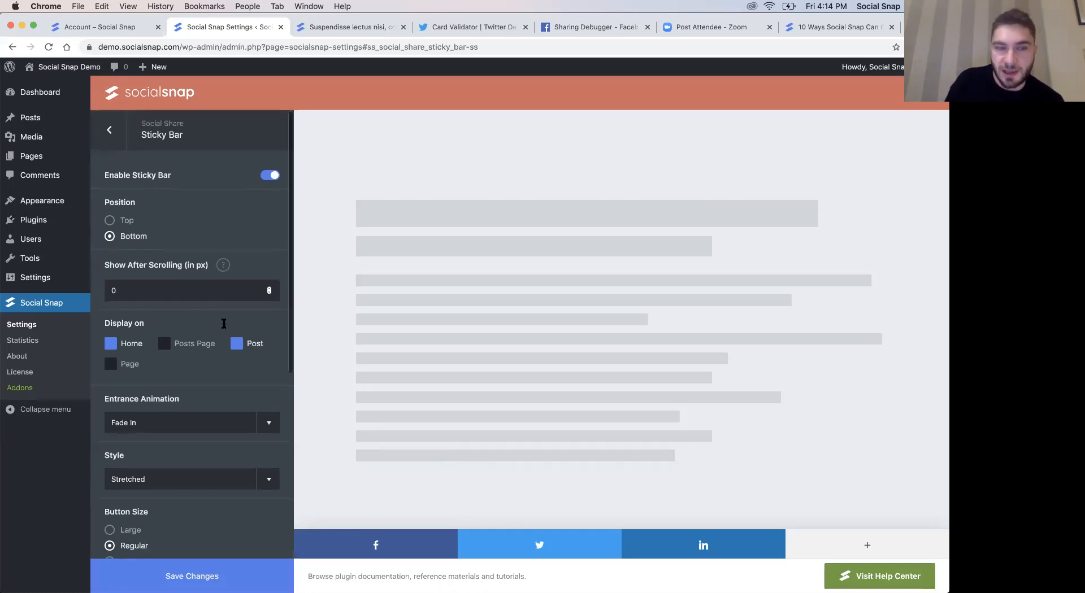
- Set the sticky bar's Visibility to Visible on Mobile Only and save the changes
scroll(224, 323, "down", 4)
scroll(195, 295, "down", 2)
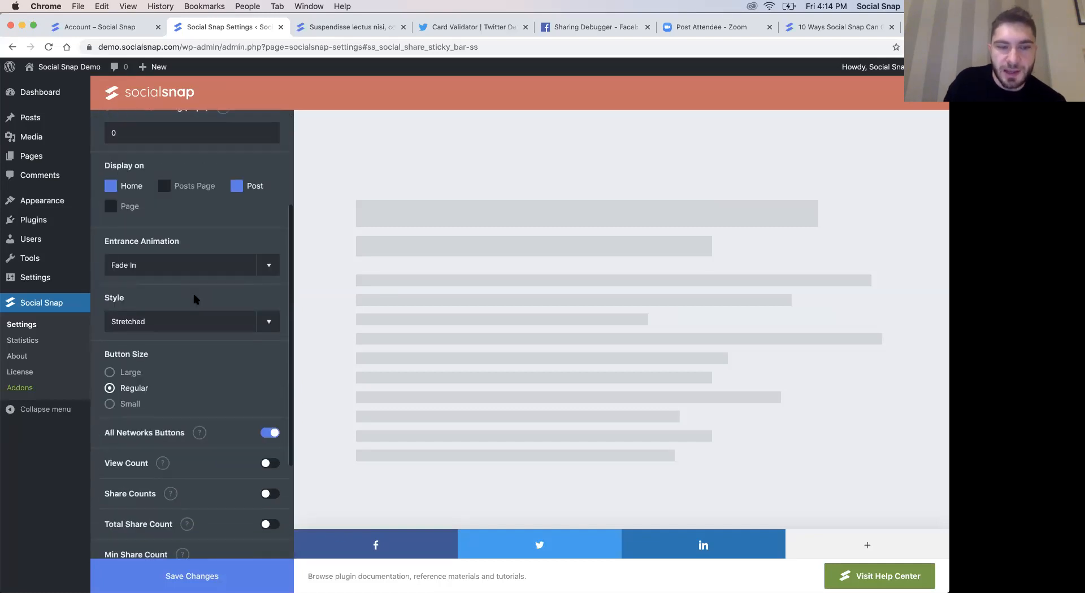
scroll(206, 389, "up", 3)
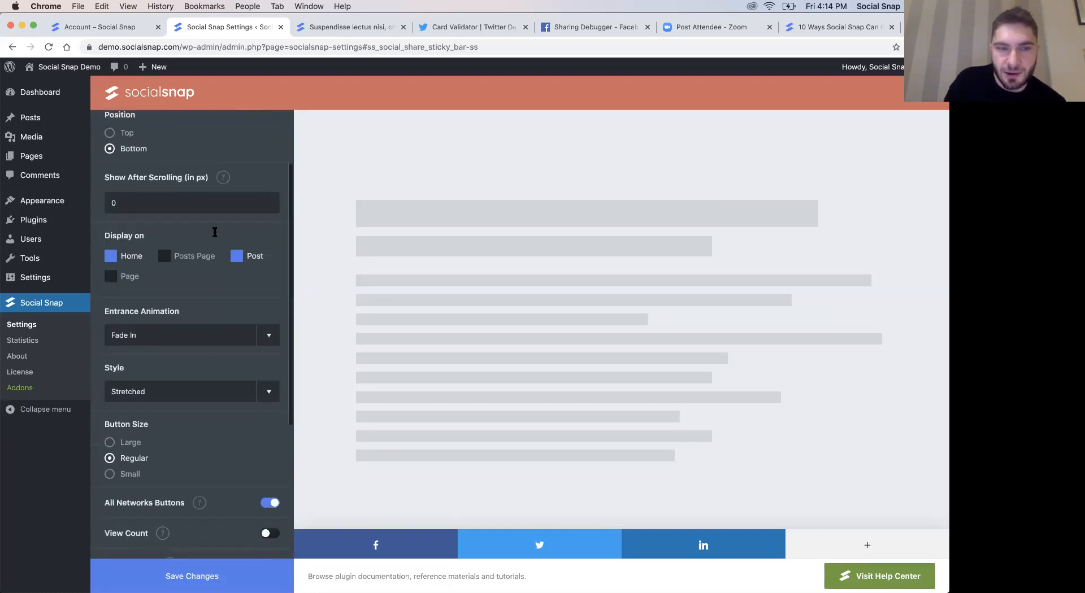
scroll(210, 229, "down", 8)
double_click(114, 457)
left_click(194, 458)
left_click(167, 483)
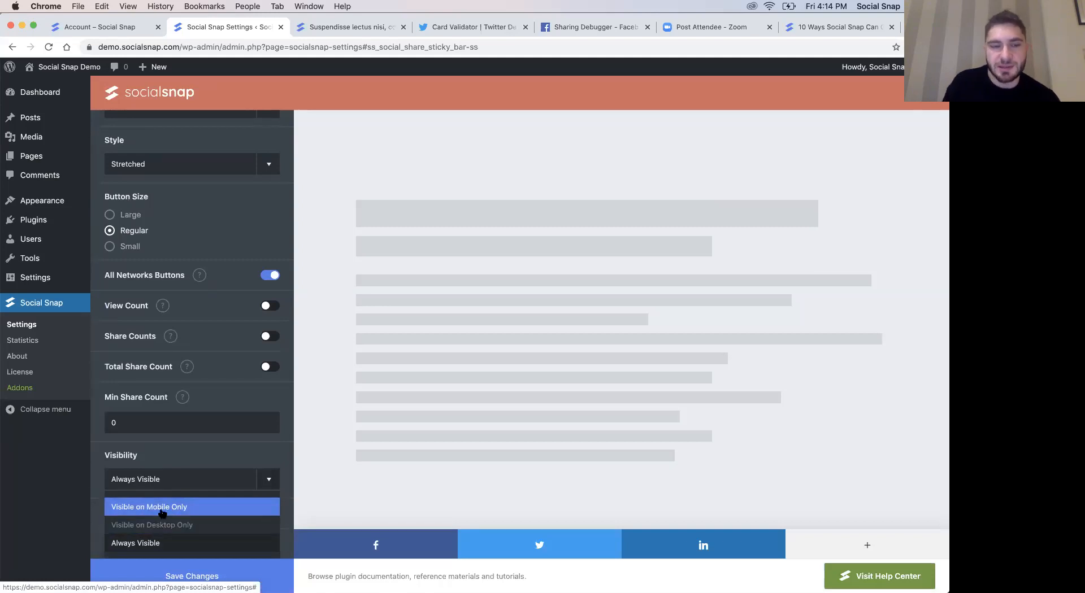
left_click(163, 513)
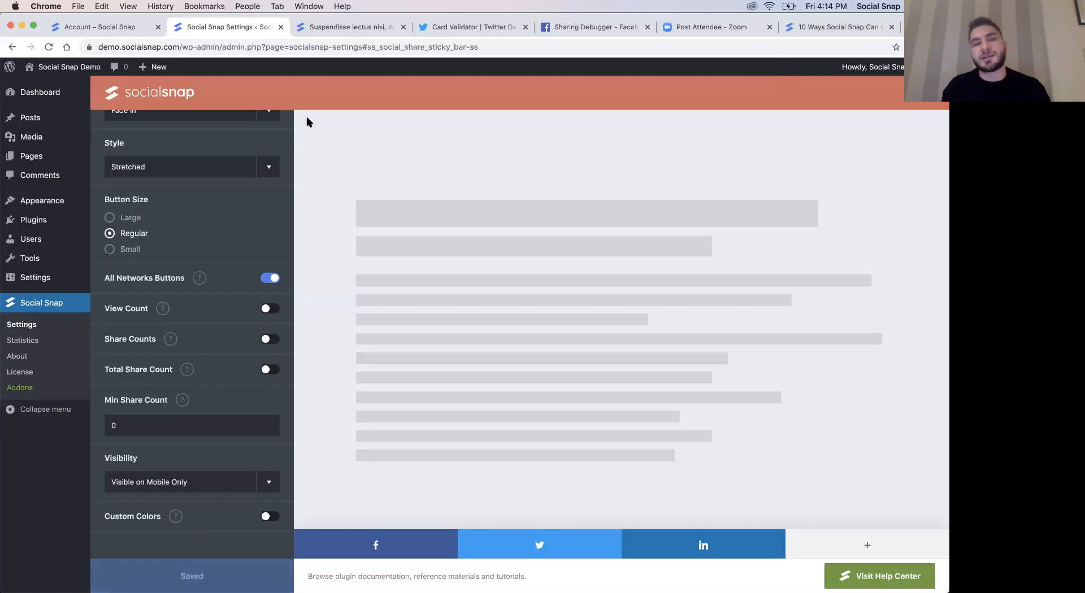
- Reload the blog post, preview the sticky bar at mobile width by narrowing the browser window, and restore the full width
left_click(327, 27)
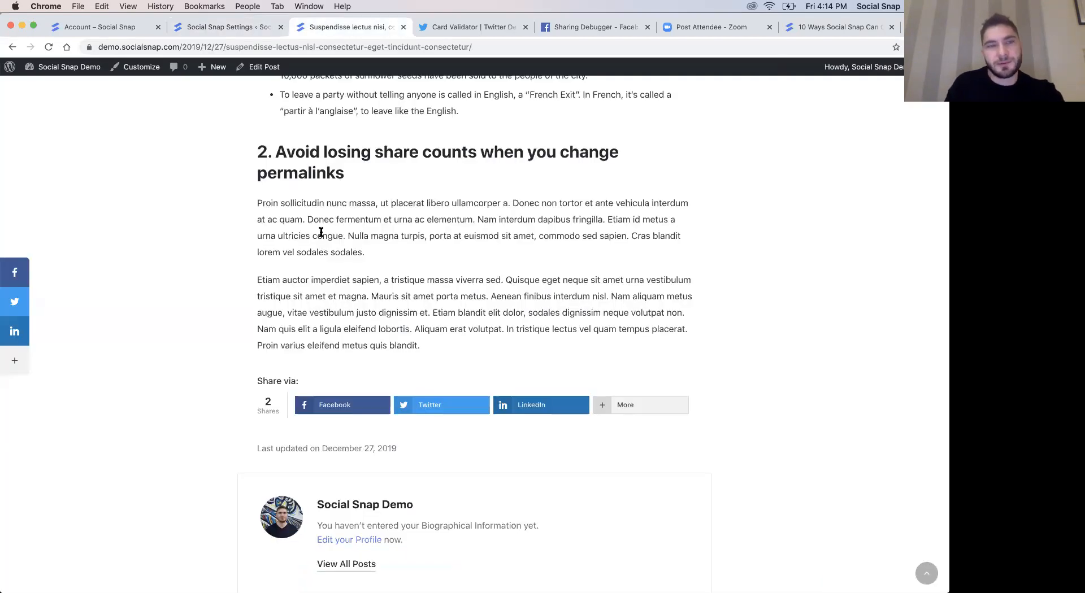
left_click(48, 49)
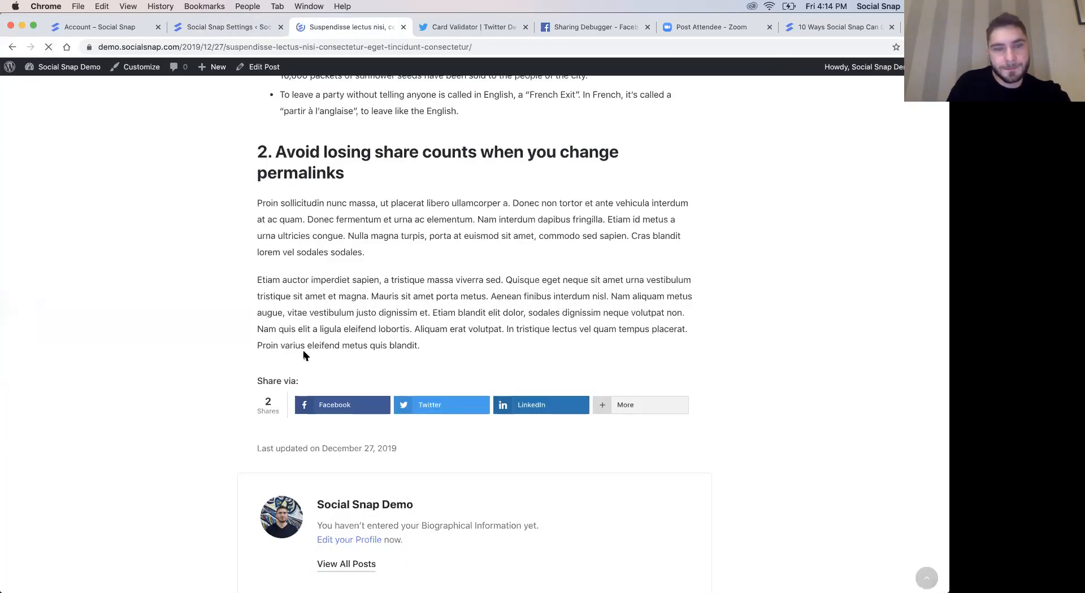
left_click_drag(942, 298, 425, 323)
scroll(40, 489, "down", 2)
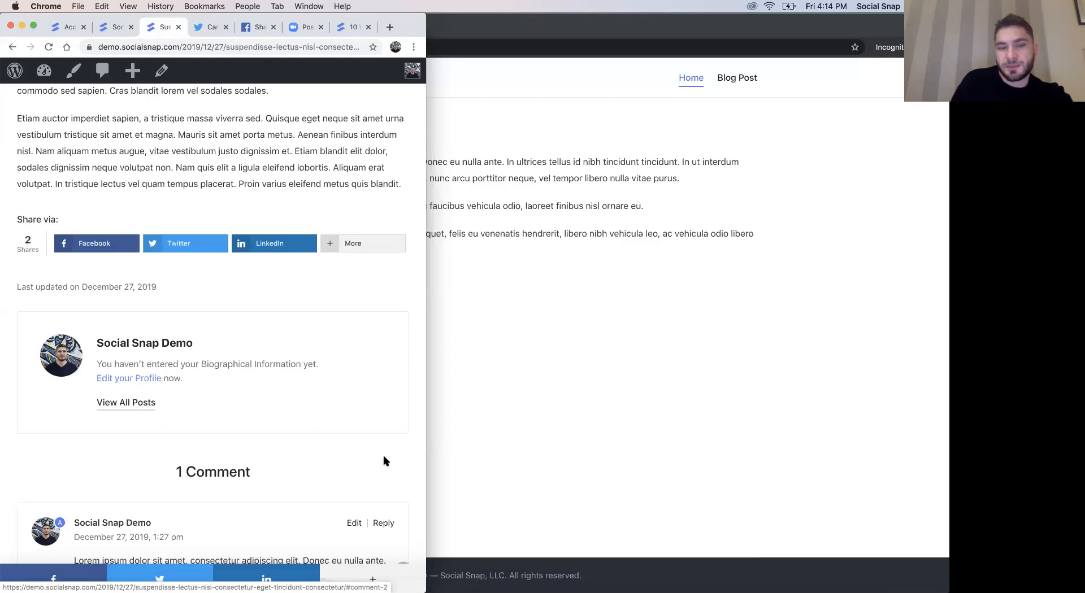
scroll(383, 456, "down", 3)
scroll(384, 456, "up", 8)
scroll(383, 458, "up", 10)
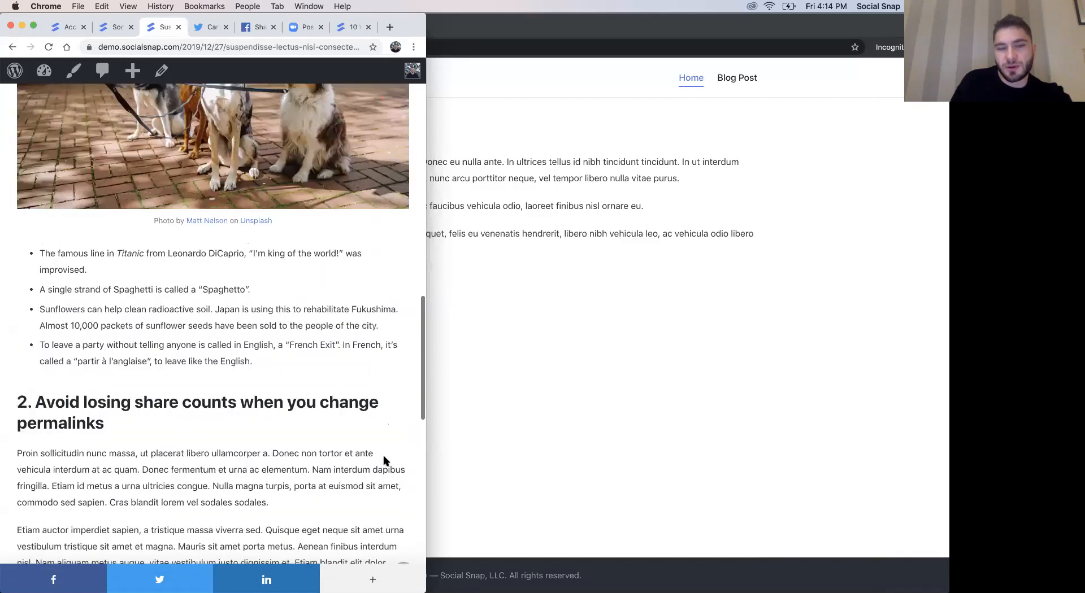
scroll(383, 461, "down", 10)
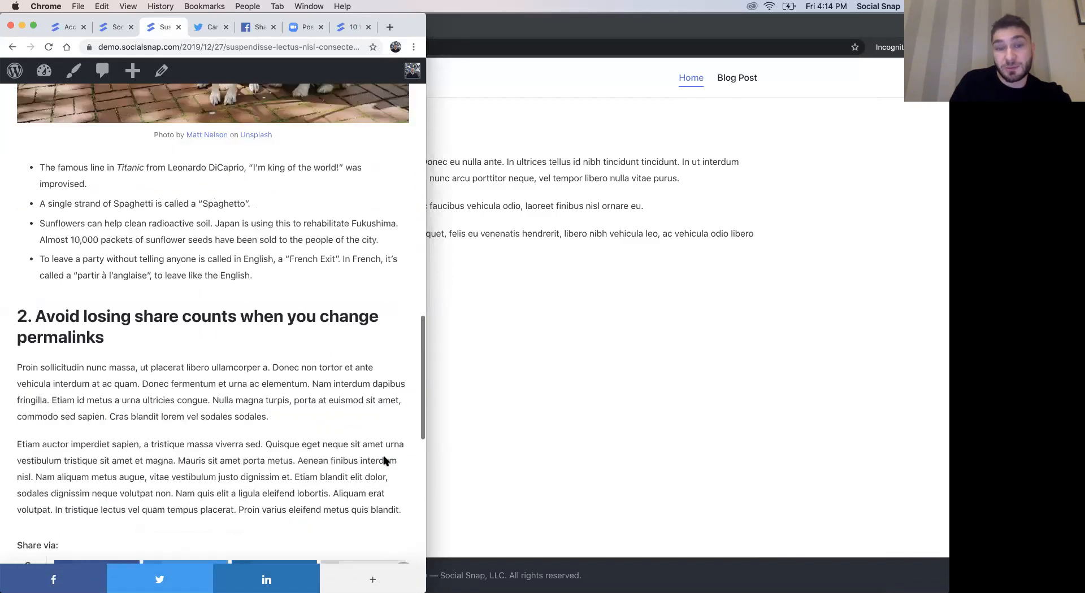
left_click_drag(639, 297, 941, 307)
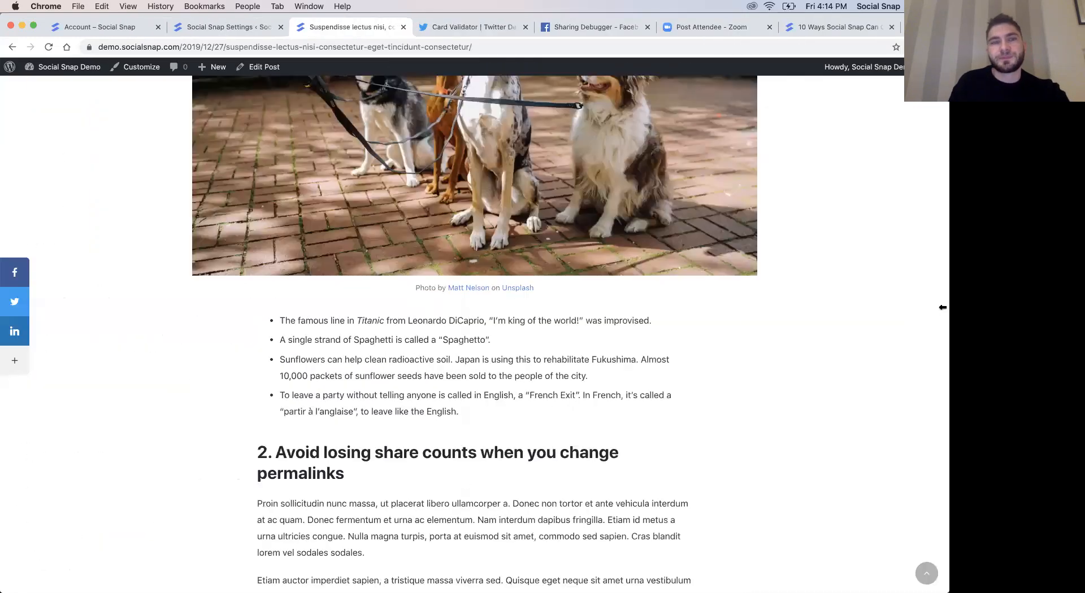
- Return to the Social Sharing sections in the plugin settings, open the On Media settings, and enable On Media
left_click(226, 27)
scroll(232, 370, "up", 7)
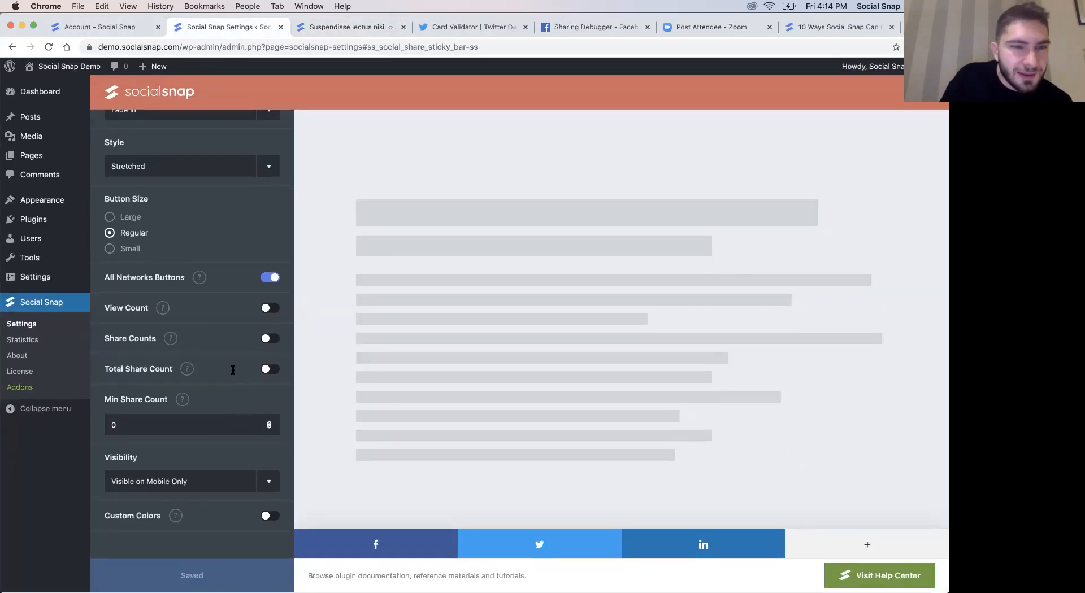
left_click(111, 135)
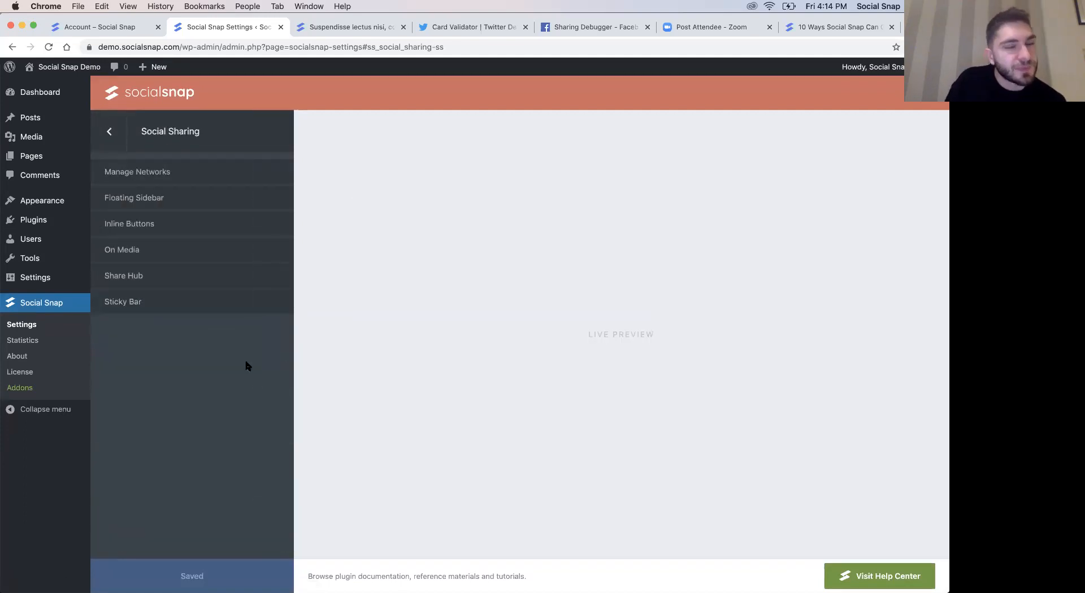
left_click(143, 251)
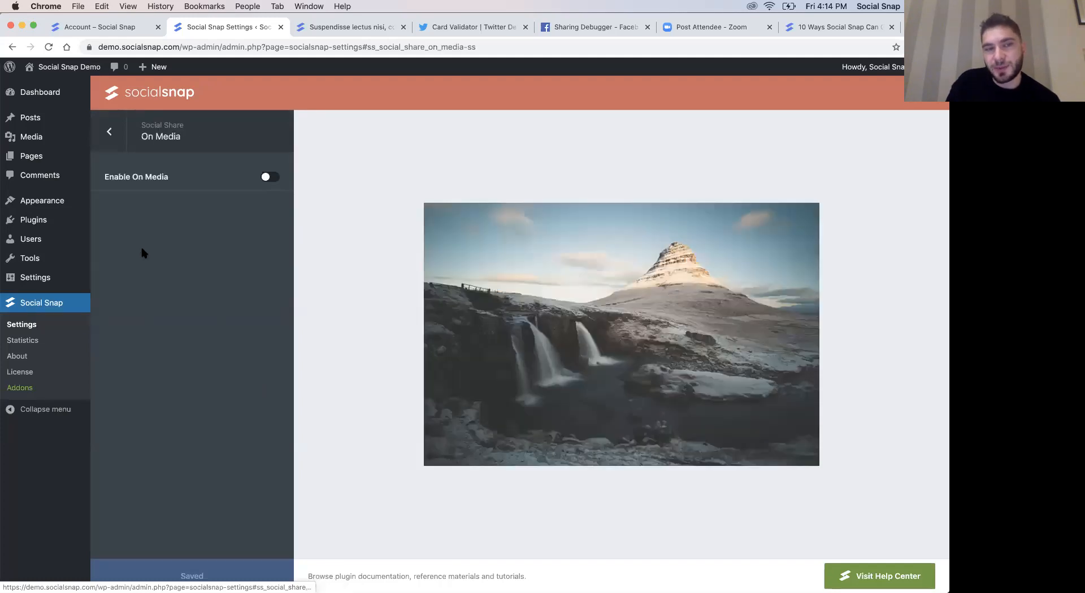
left_click(269, 177)
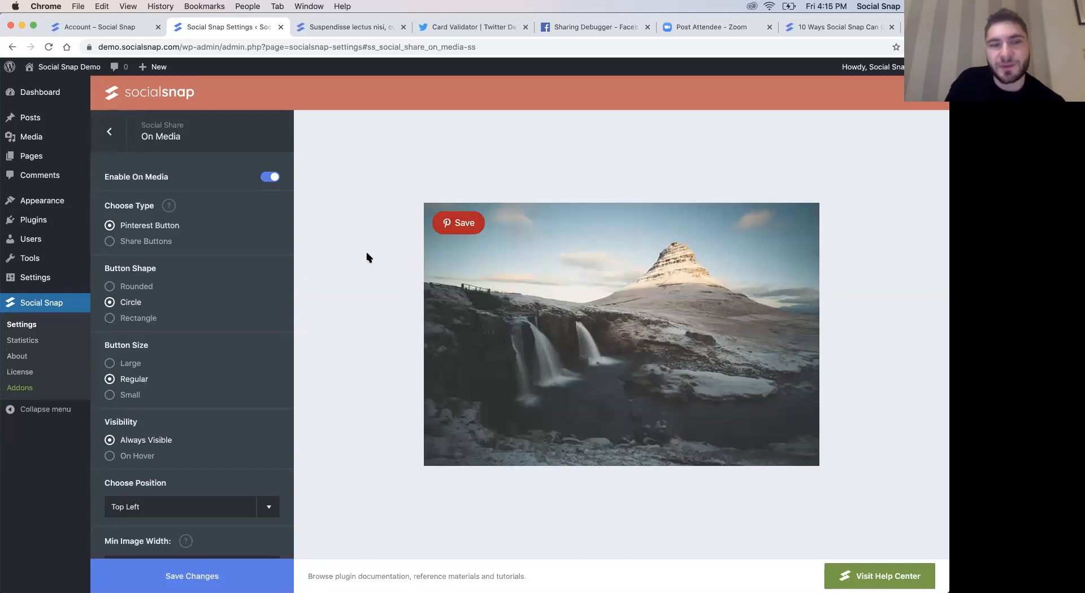
- Review the On Media options, preview the Share Buttons type, set the type back to Pinterest Button, and save the changes
scroll(158, 329, "down", 3)
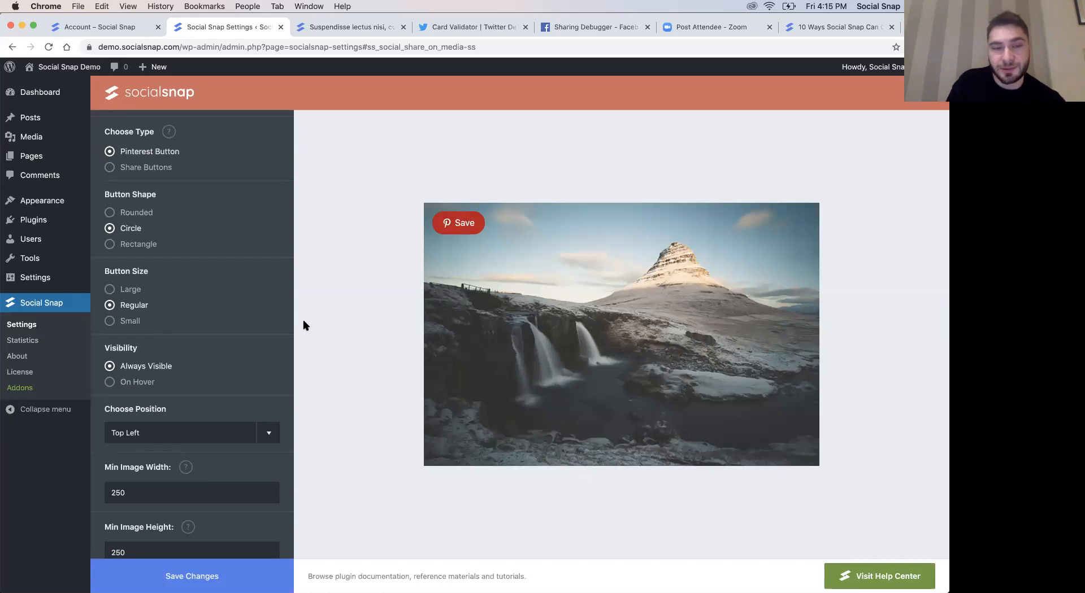
scroll(210, 337, "down", 2)
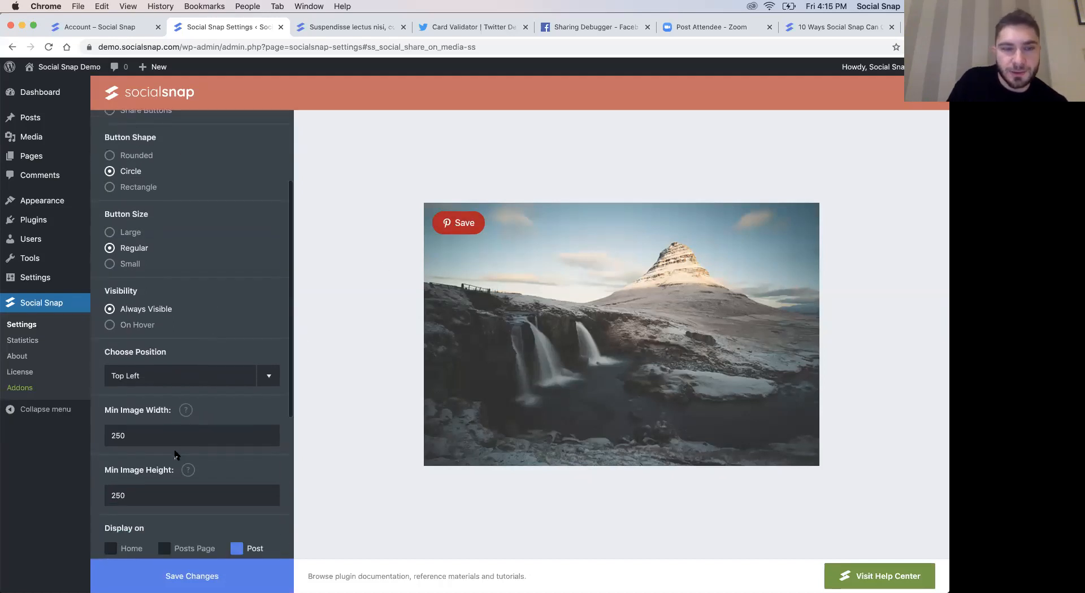
scroll(145, 335, "up", 4)
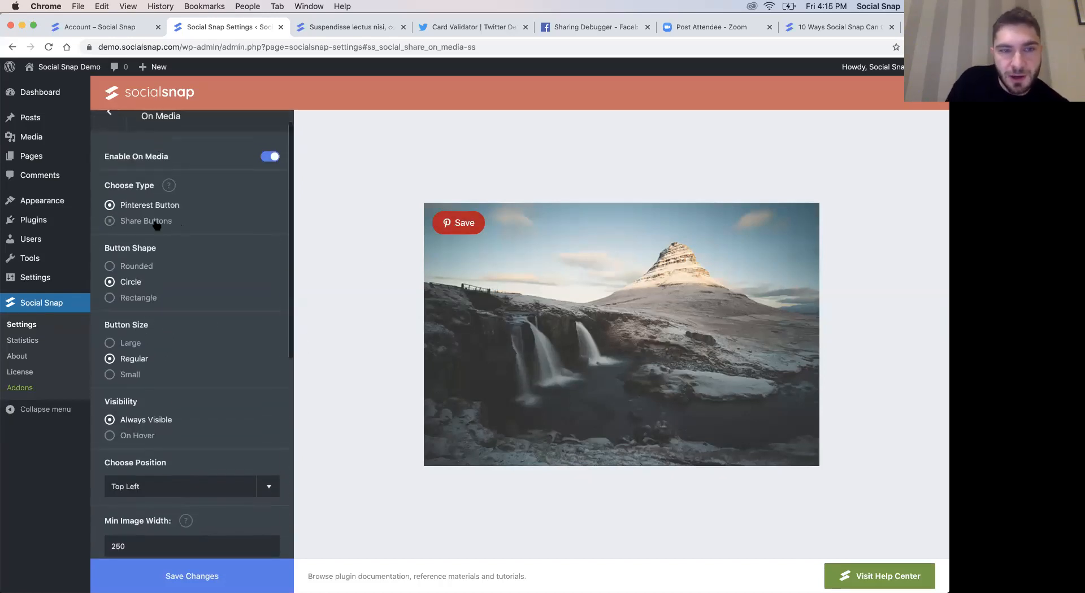
left_click(157, 223)
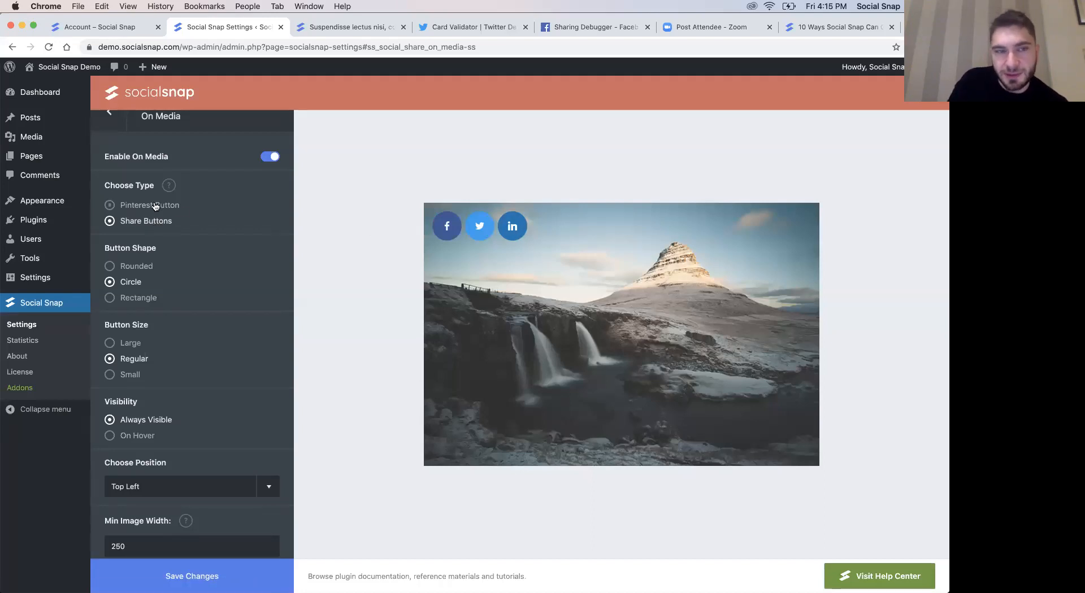
left_click(155, 206)
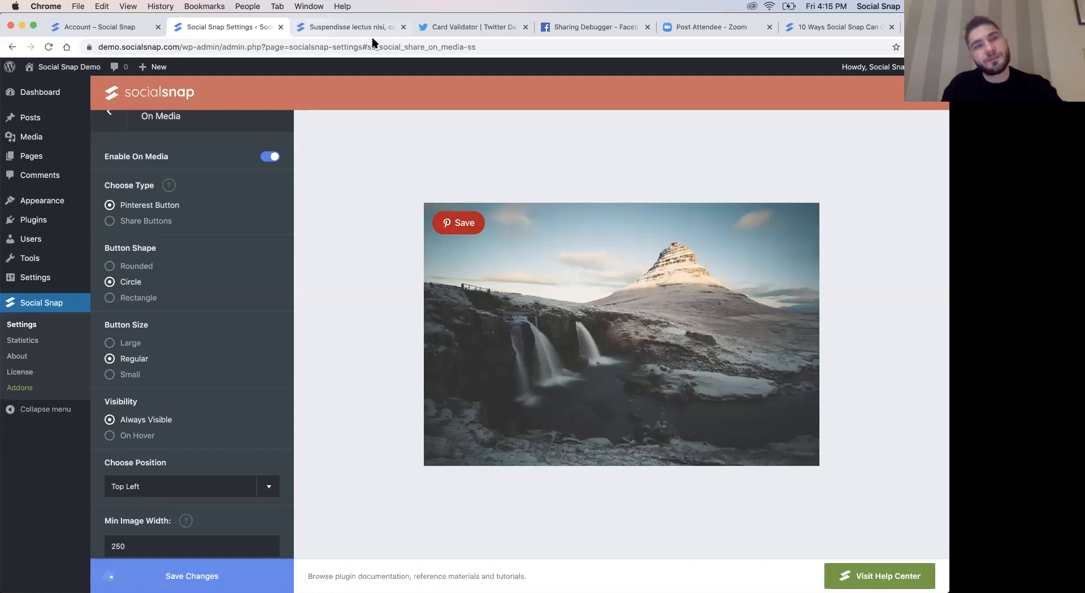
- Reload the blog post and examine the Pinterest Save buttons on its images
left_click(356, 27)
left_click(49, 46)
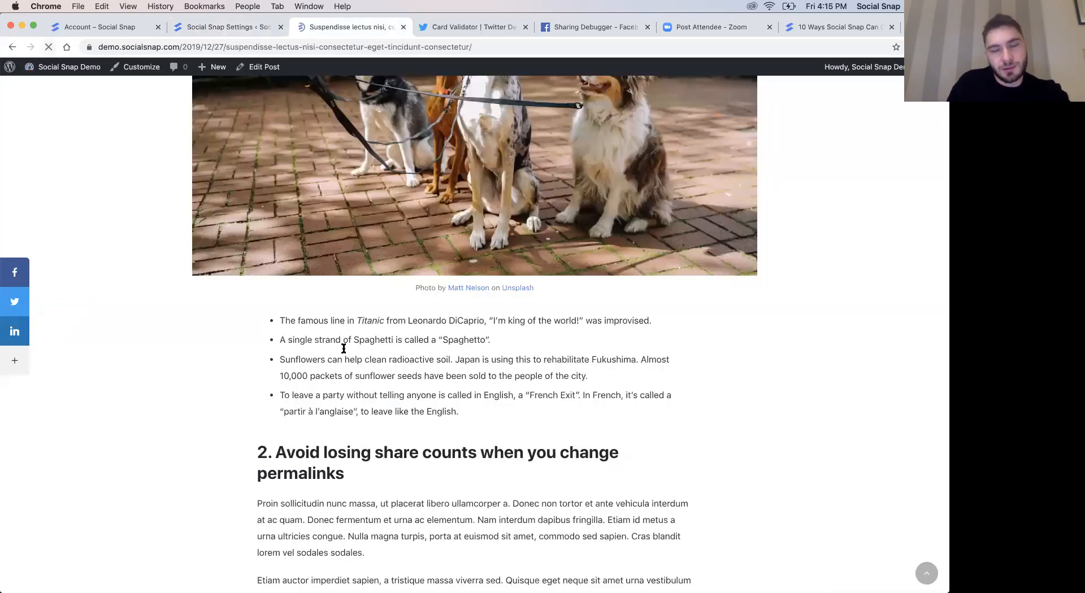
scroll(525, 418, "up", 4)
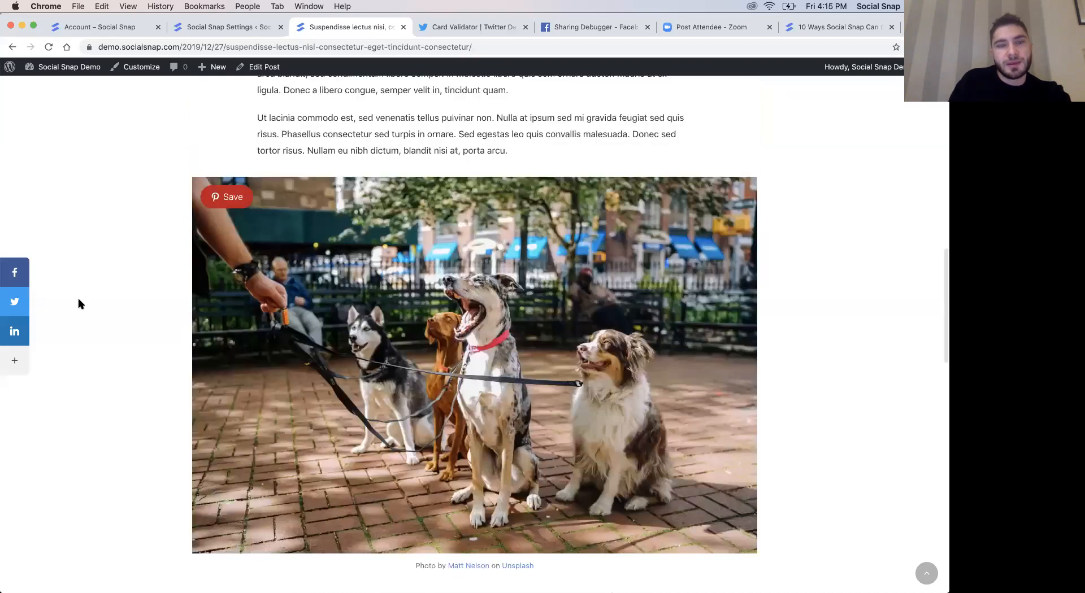
scroll(226, 198, "up", 1)
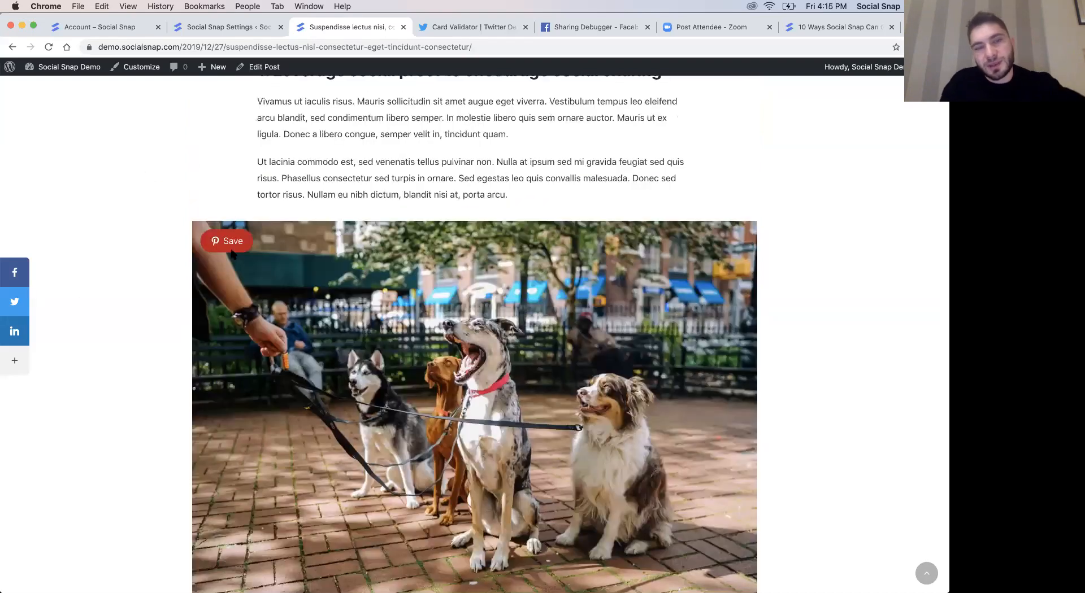
scroll(229, 243, "up", 13)
scroll(226, 205, "up", 1)
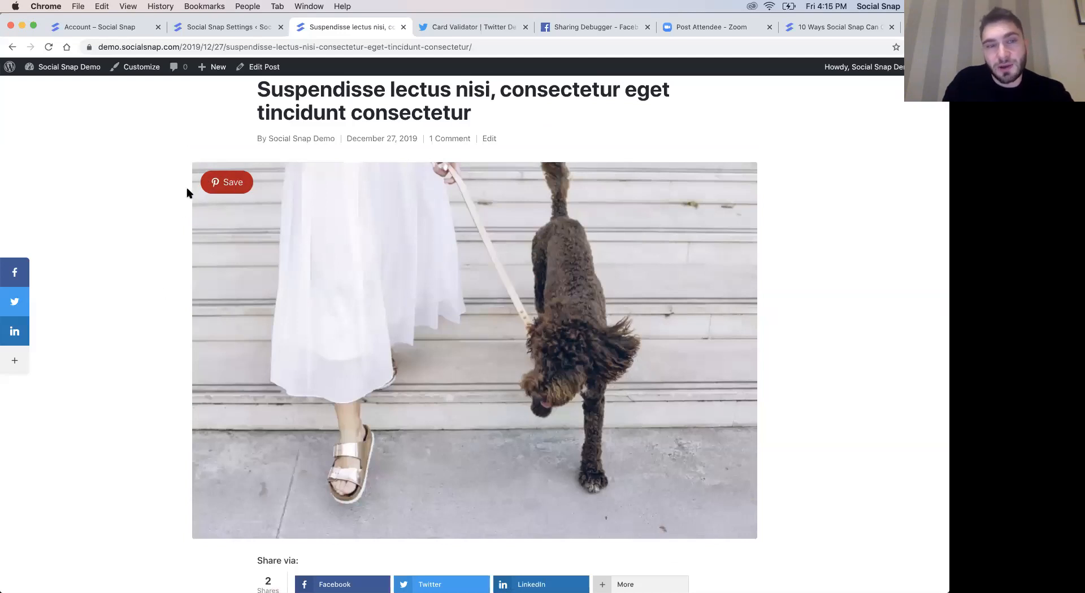
scroll(177, 198, "down", 2)
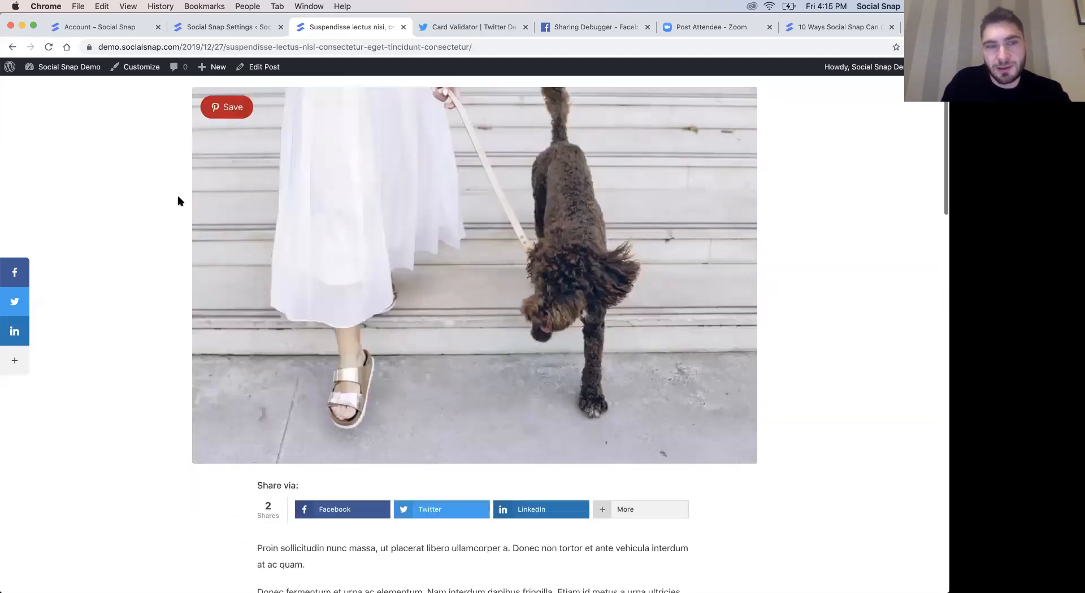
scroll(177, 198, "up", 3)
- Try the Pinterest Save button on the post's dog photos, look at the board selection popup, and close it
left_click(238, 195)
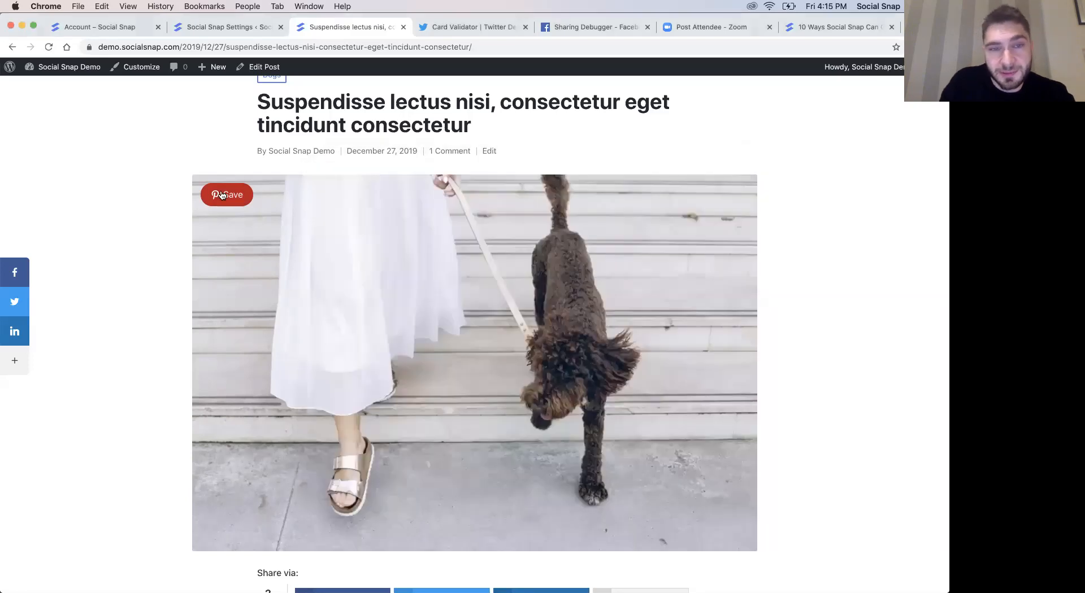
scroll(222, 195, "down", 12)
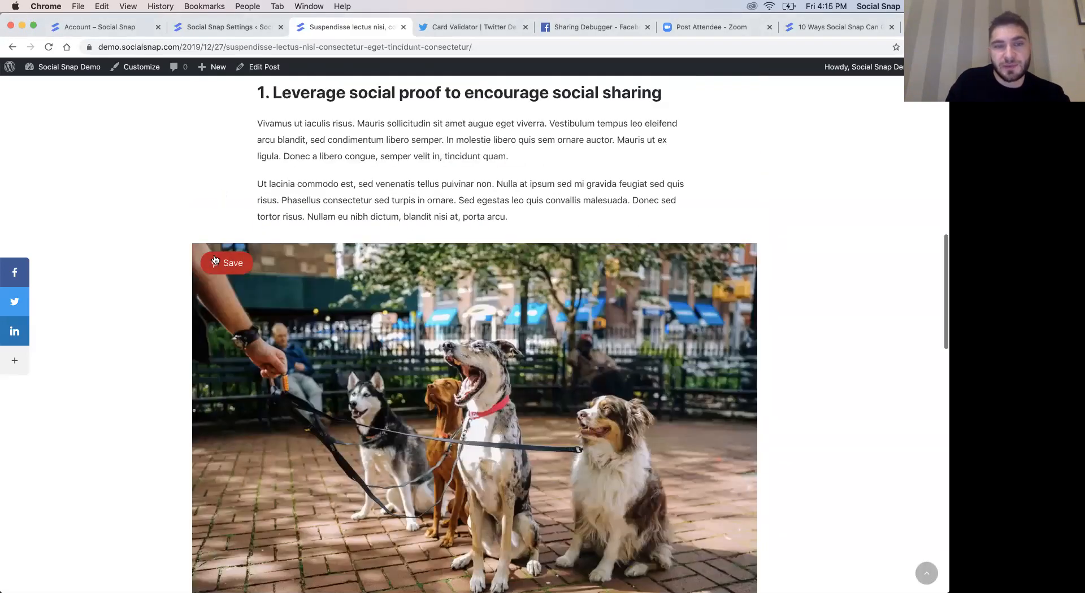
left_click(224, 265)
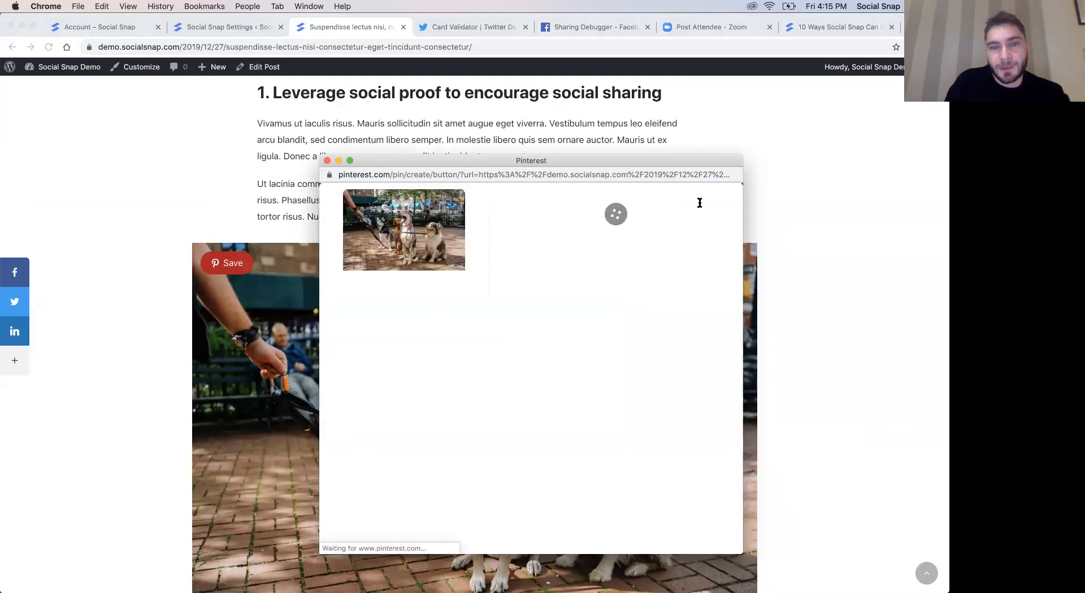
left_click(327, 161)
- Set the On Media button shape to Rounded and size to Large, preview On Hover visibility, and set it back to Always Visible
left_click(221, 28)
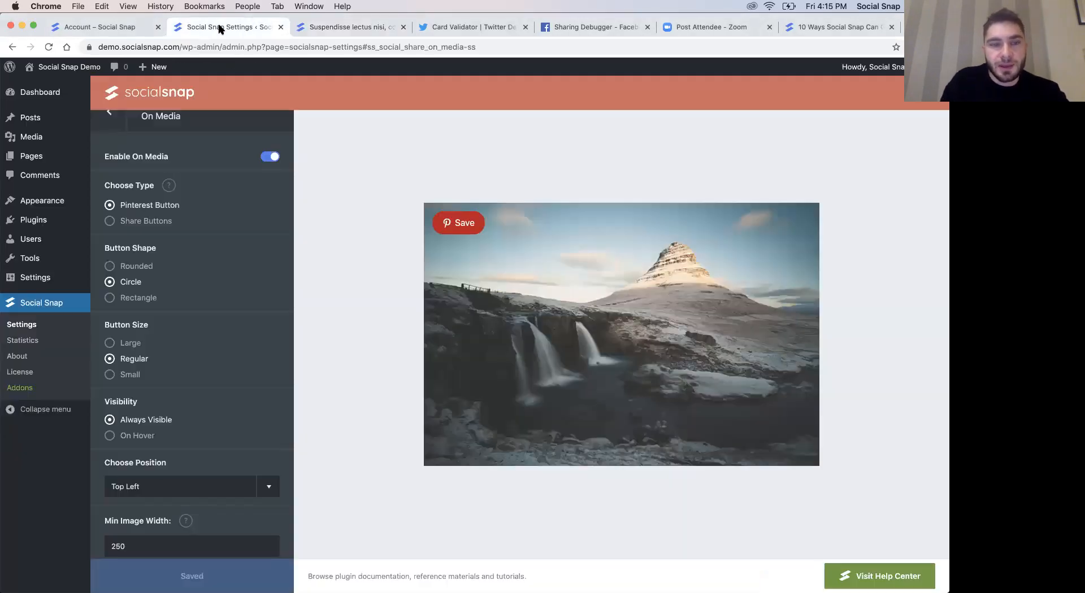
left_click(141, 267)
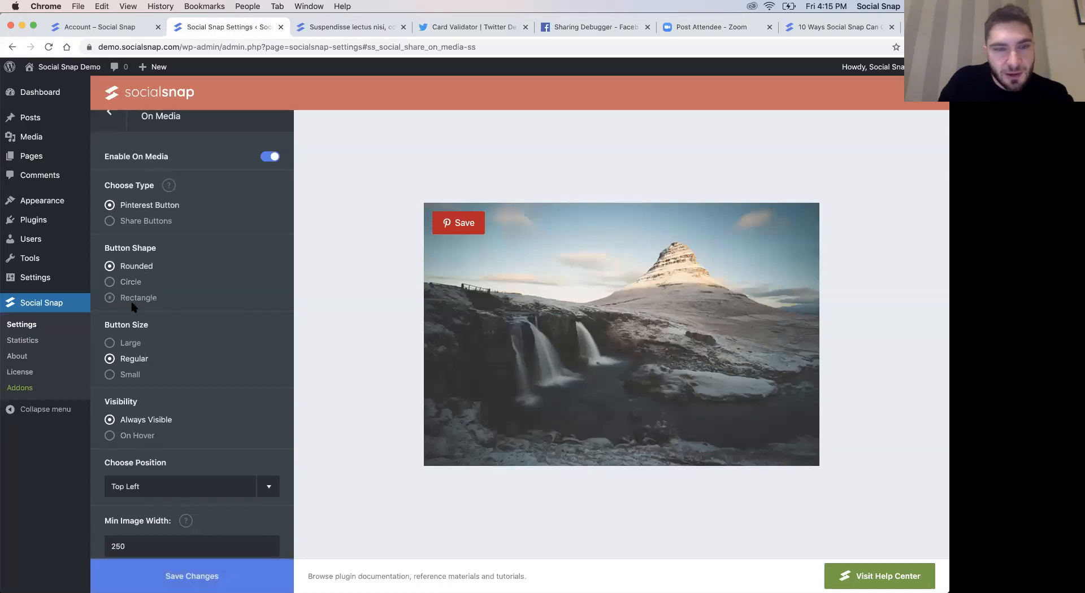
left_click(125, 343)
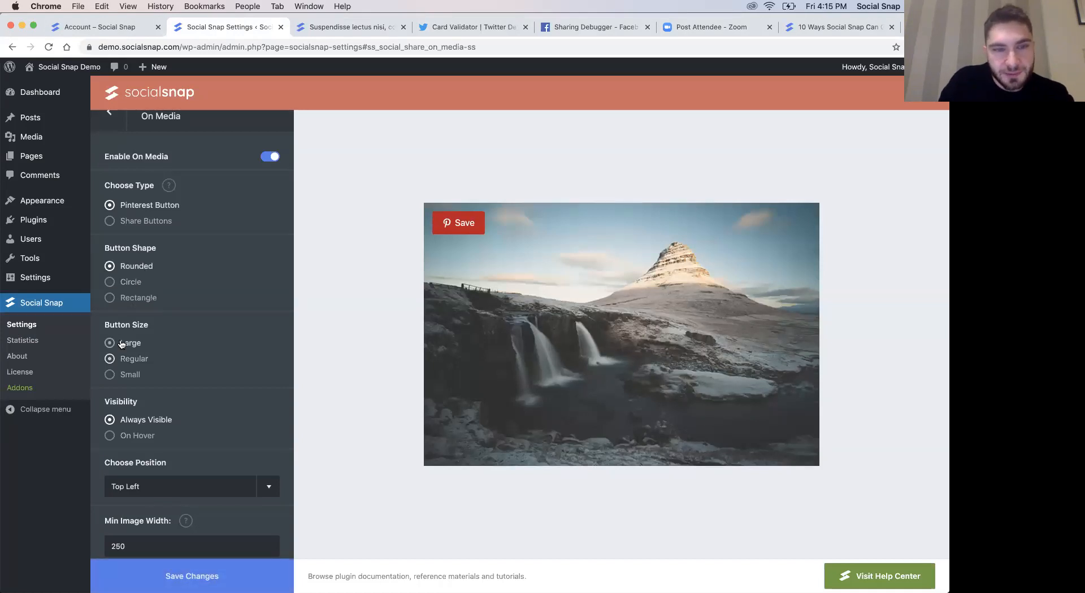
left_click(146, 437)
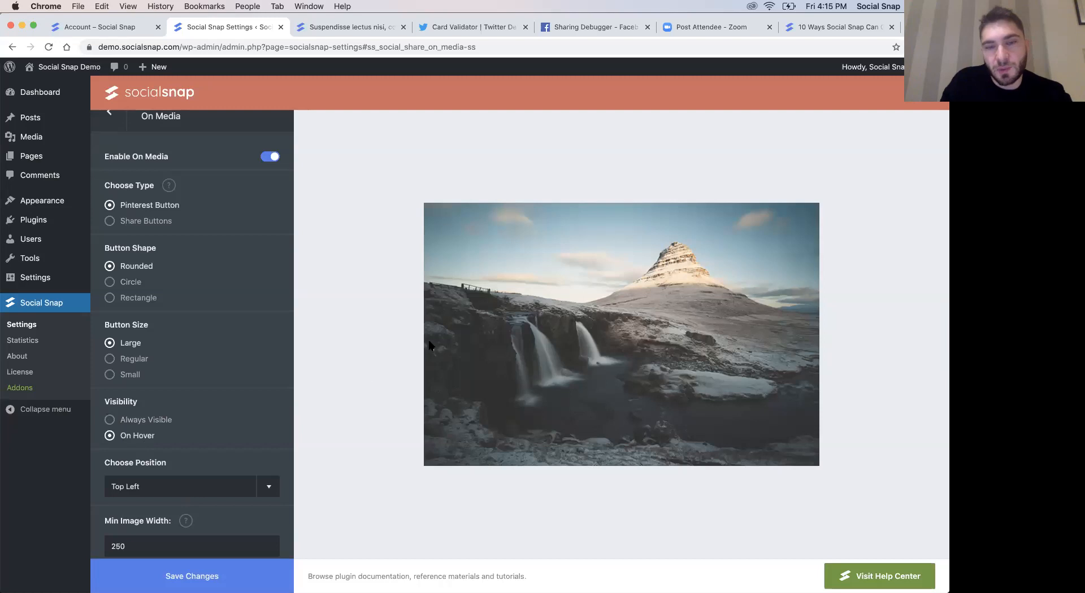
left_click(164, 428)
- Set the On Media button position to Center and save the changes
scroll(230, 460, "down", 2)
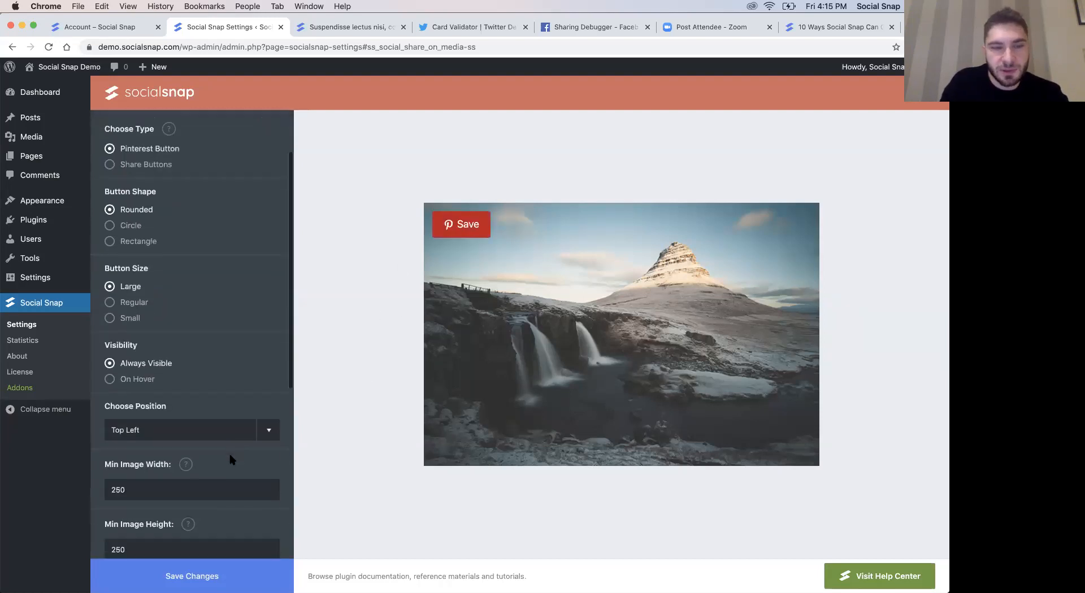
left_click(181, 432)
left_click(167, 432)
left_click(161, 432)
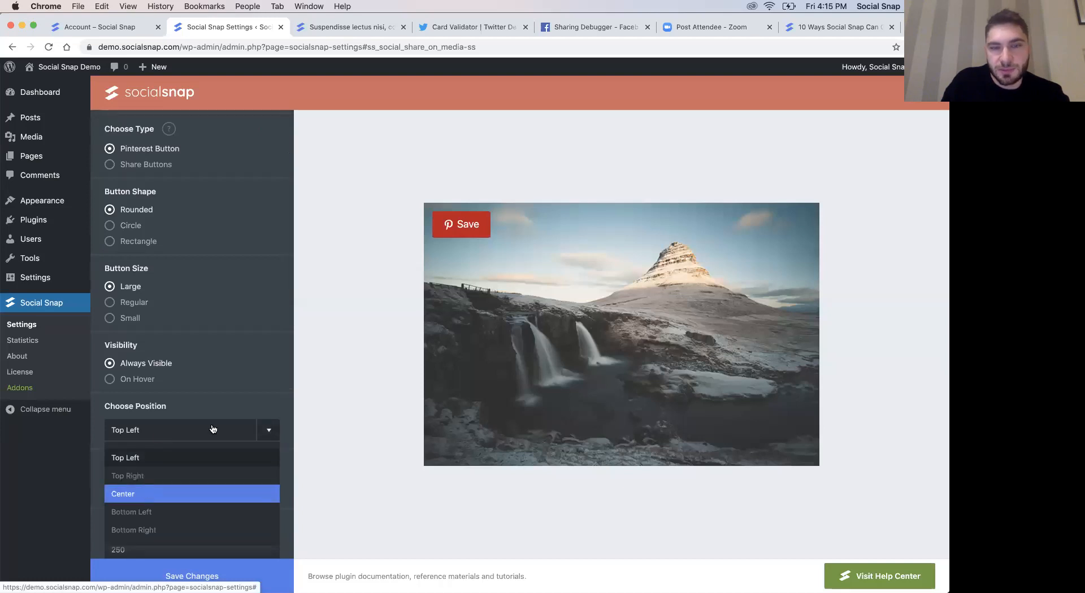
left_click(146, 493)
scroll(225, 395, "down", 3)
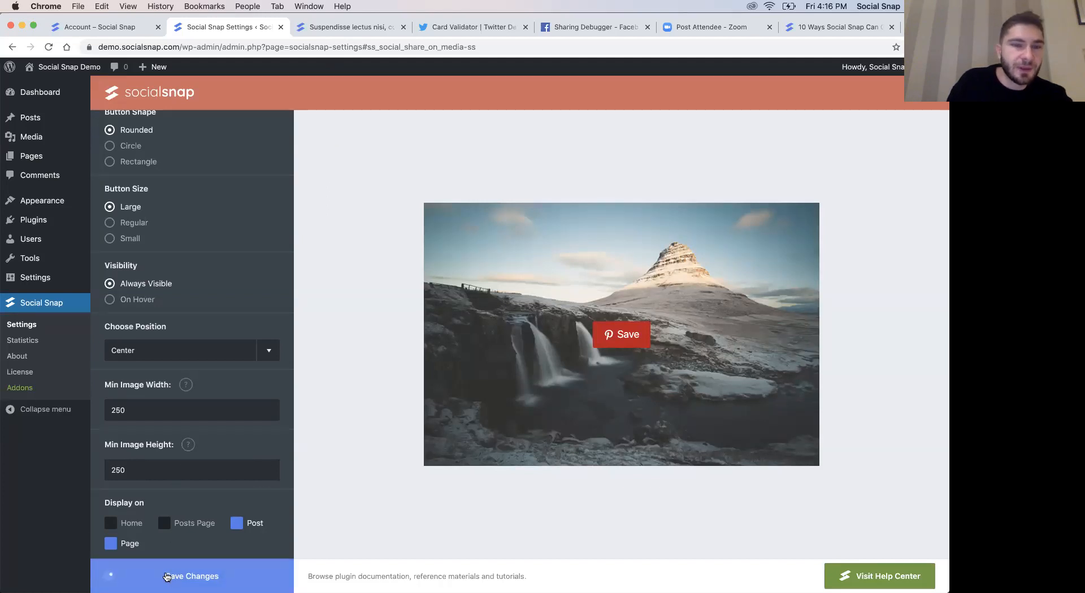
- Look through the blog post's images and share buttons again, rechecking the On Media settings in between
key("ctrl+Tab")
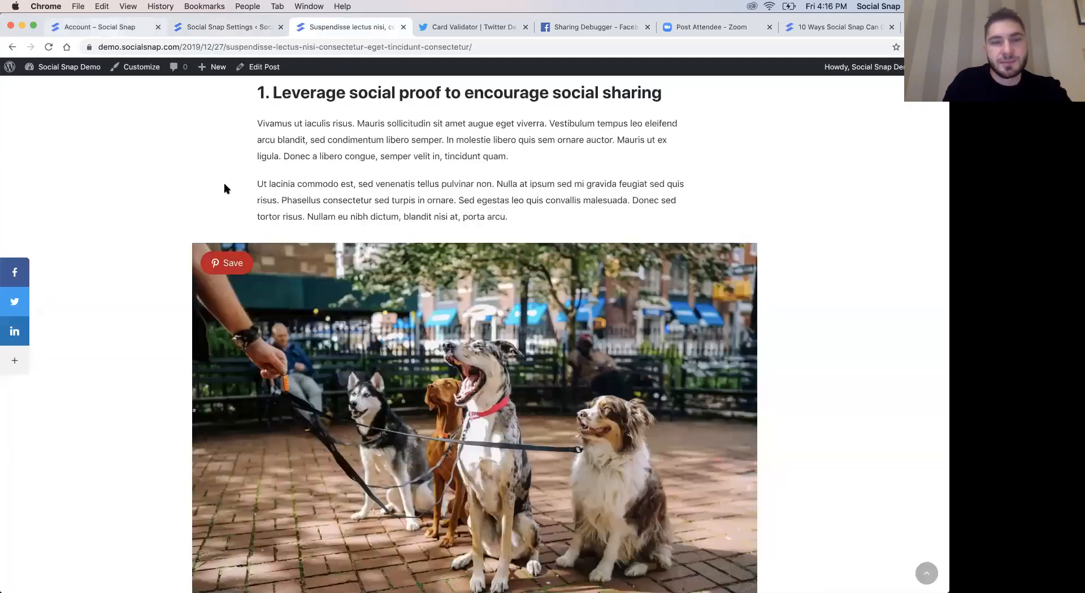
scroll(373, 288, "down", 15)
scroll(373, 289, "up", 2)
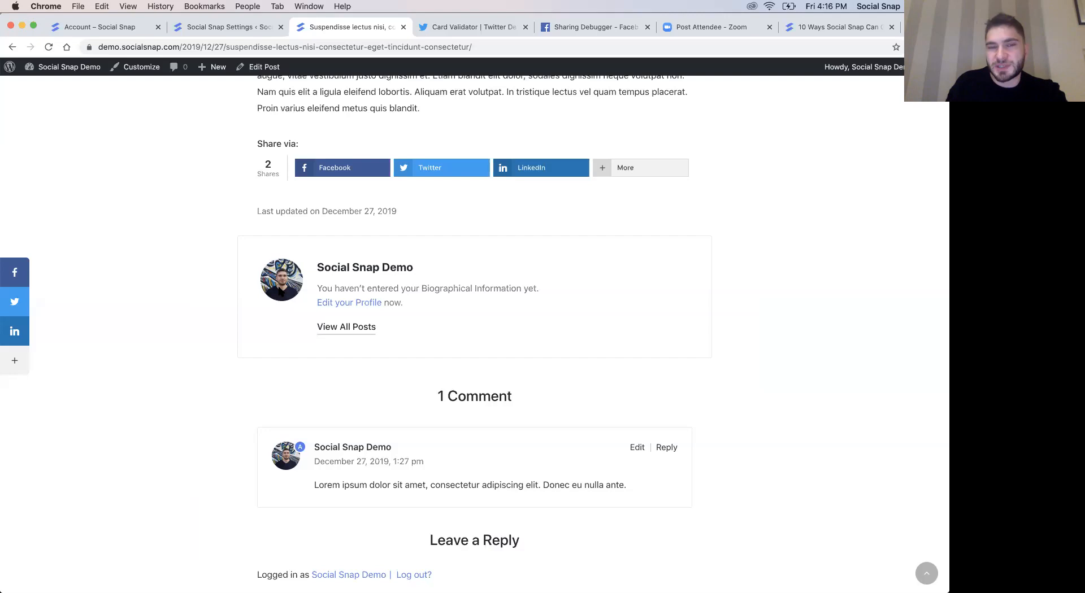
left_click(218, 28)
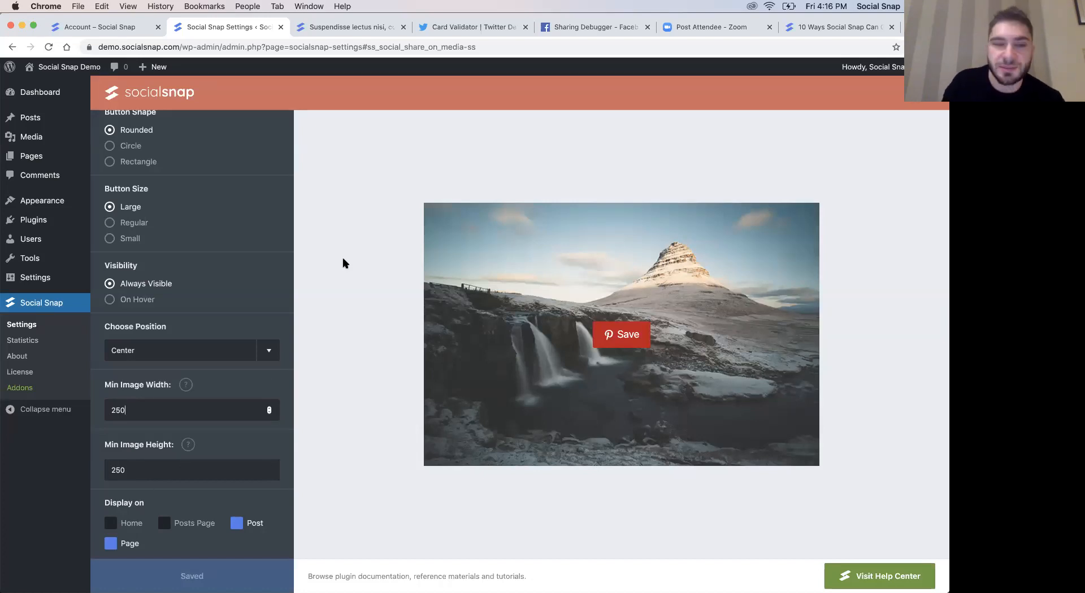
left_click(334, 27)
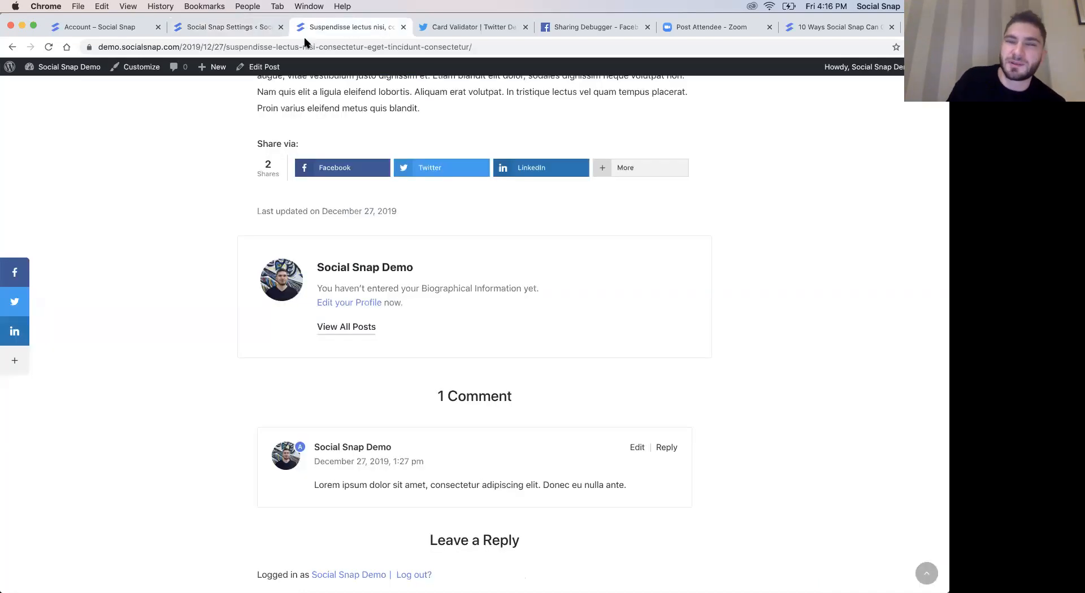
scroll(355, 309, "up", 3)
scroll(353, 310, "up", 8)
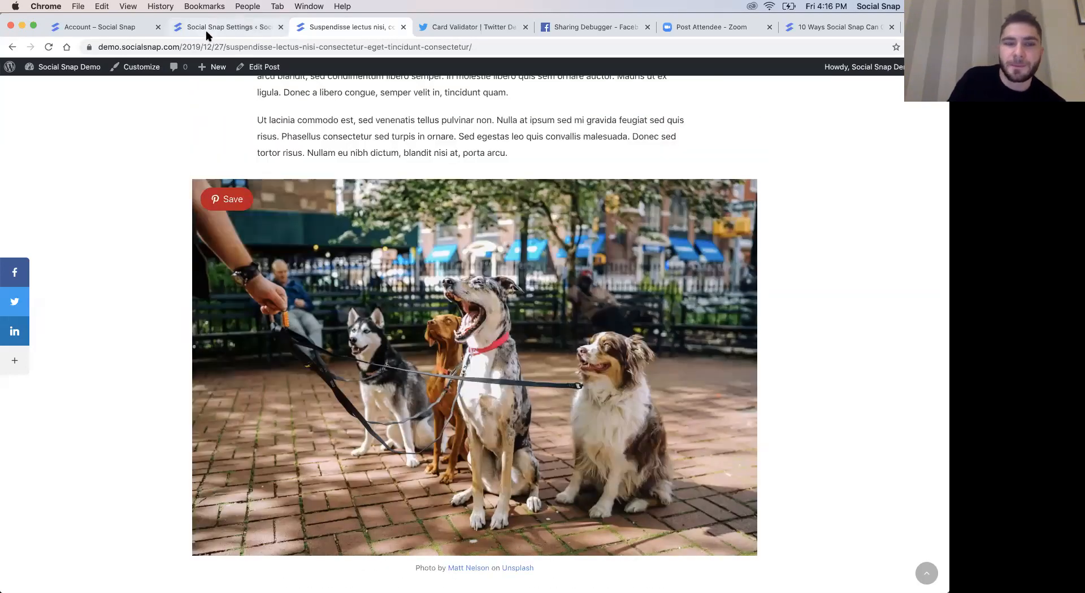
- Check the On Media minimum image size fields in the Social Snap settings, and turn off the button's display on Page
left_click(208, 28)
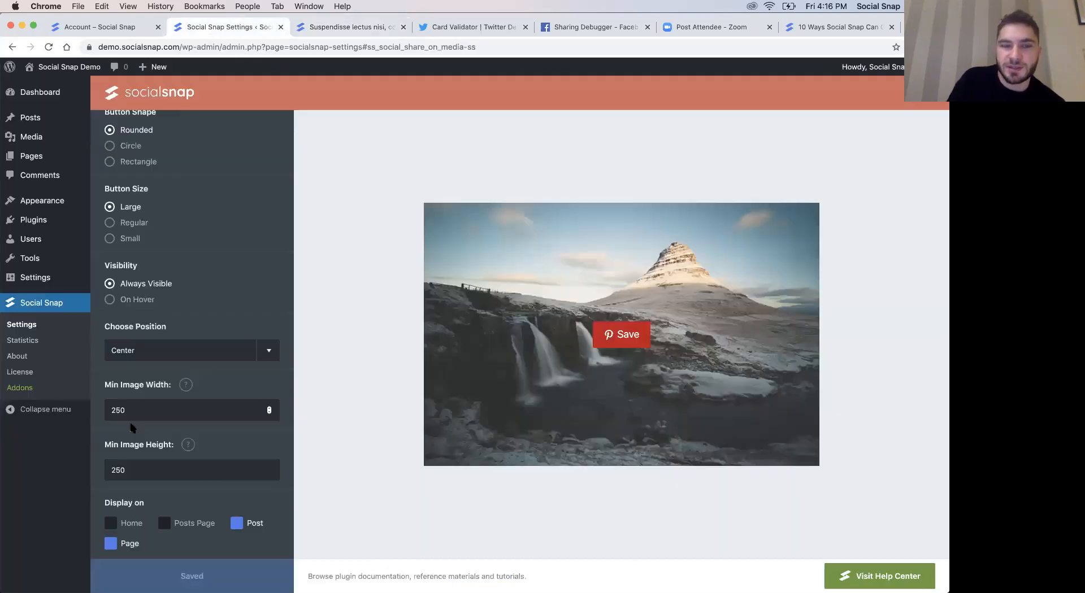
left_click(142, 474)
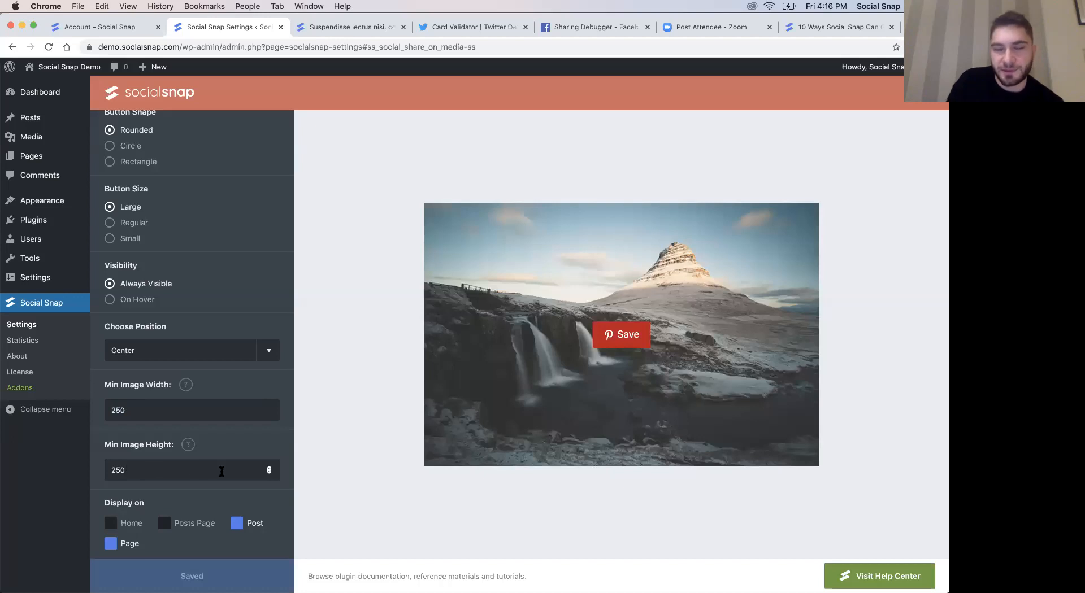
scroll(222, 471, "down", 3)
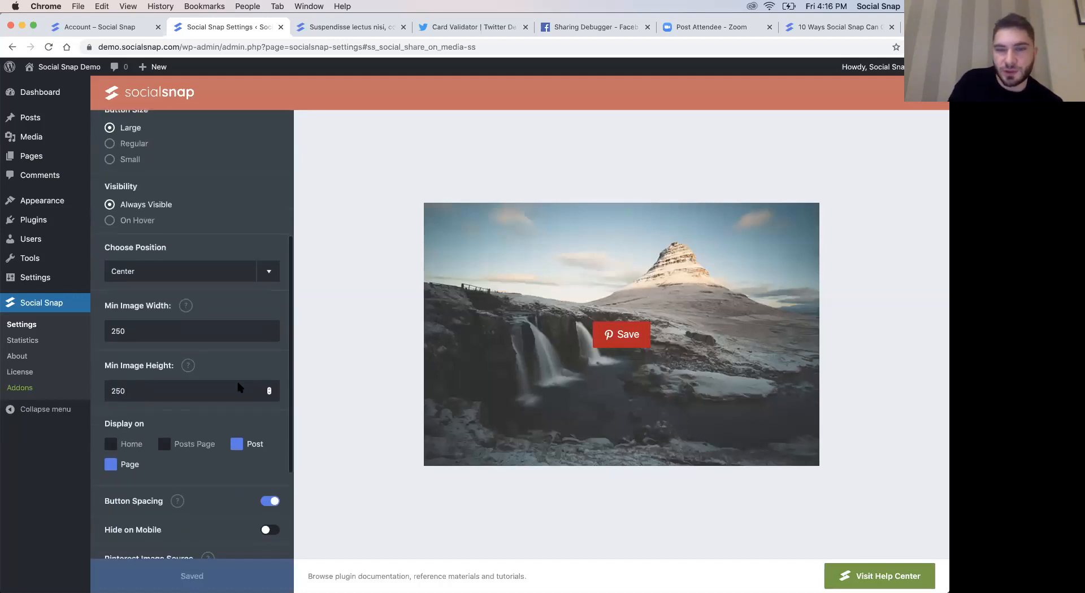
left_click(111, 464)
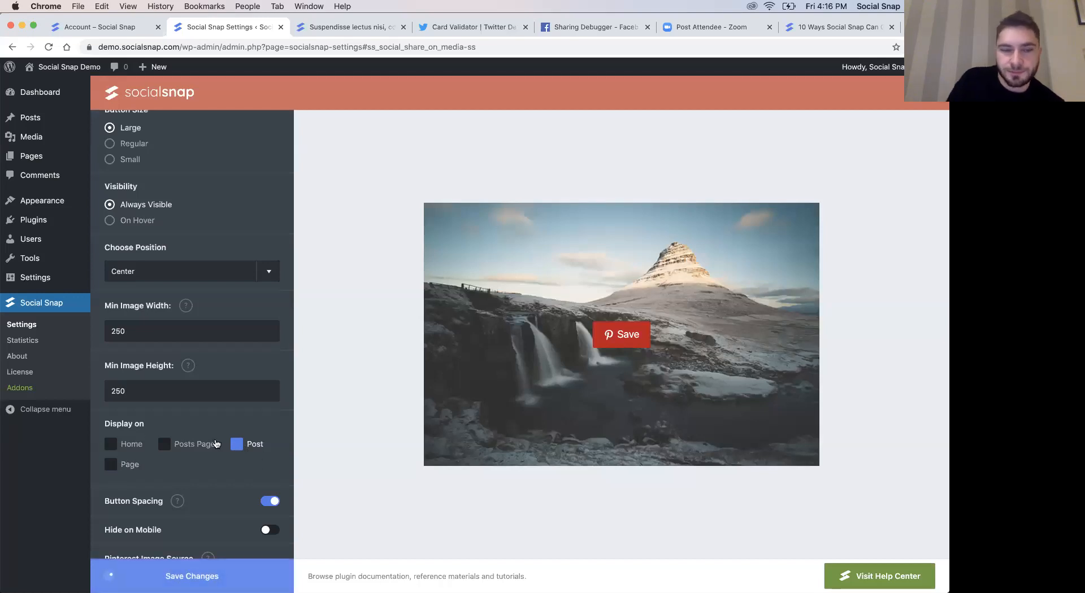
- Review the remaining On Media options, including the Pinterest image and description sources, and return to the main Social Snap settings list
scroll(215, 440, "down", 5)
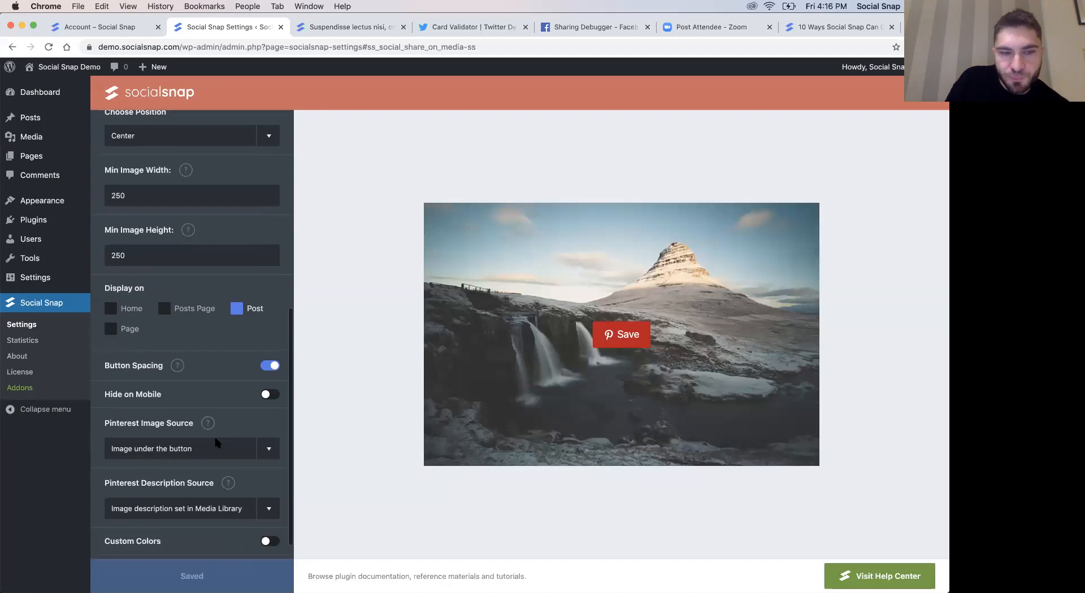
scroll(221, 418, "down", 1)
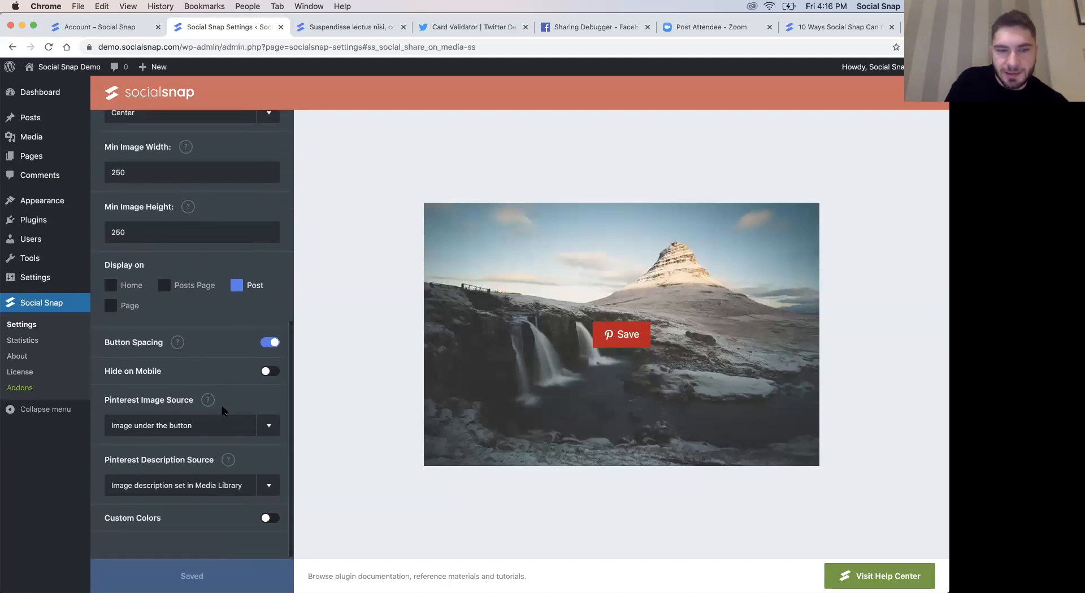
scroll(223, 411, "up", 15)
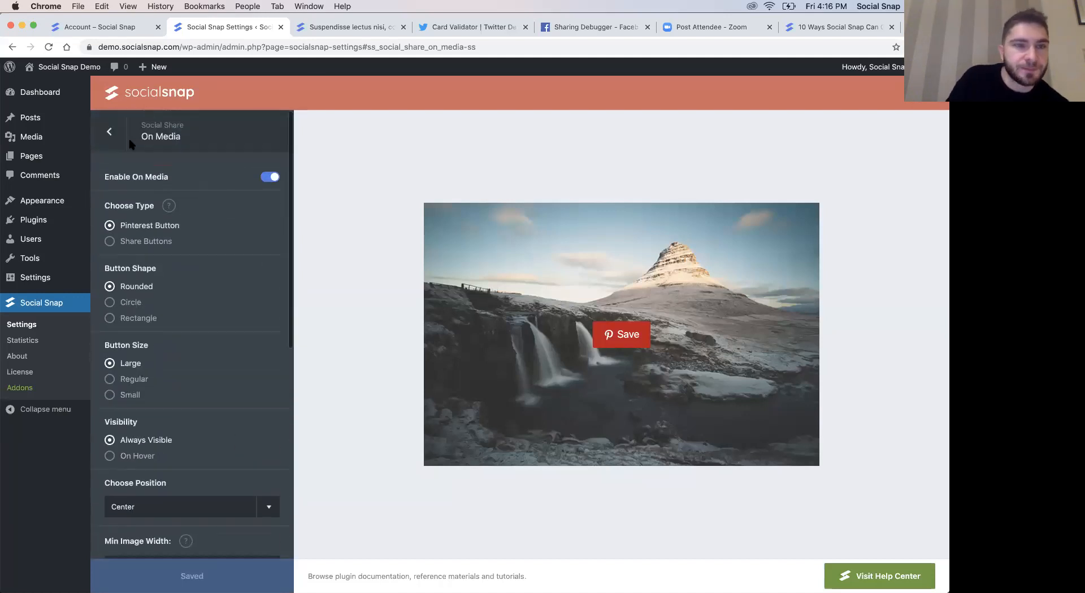
left_click(117, 140)
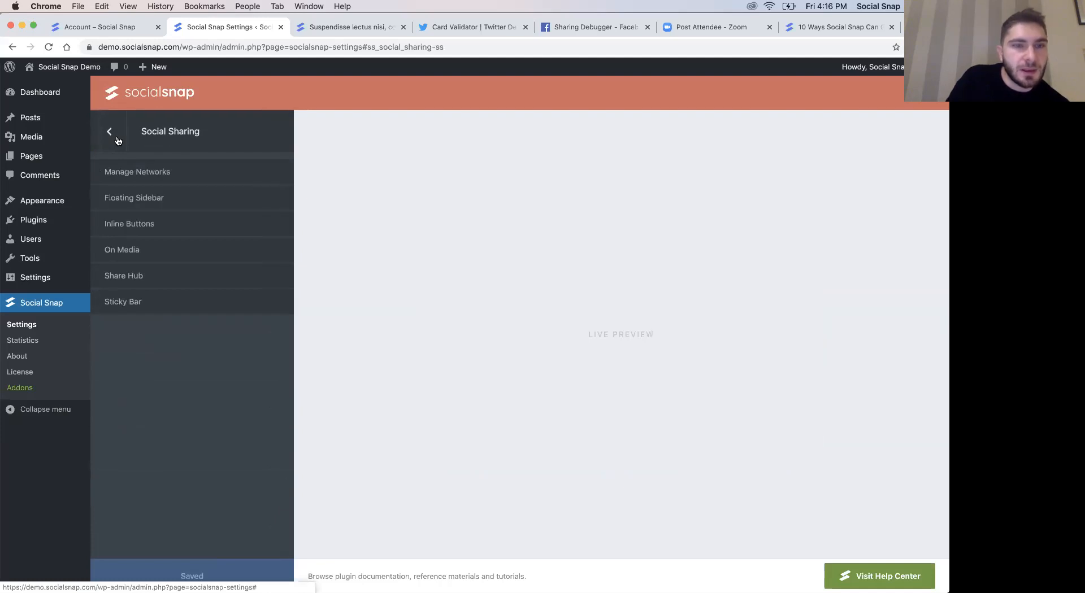
left_click(110, 133)
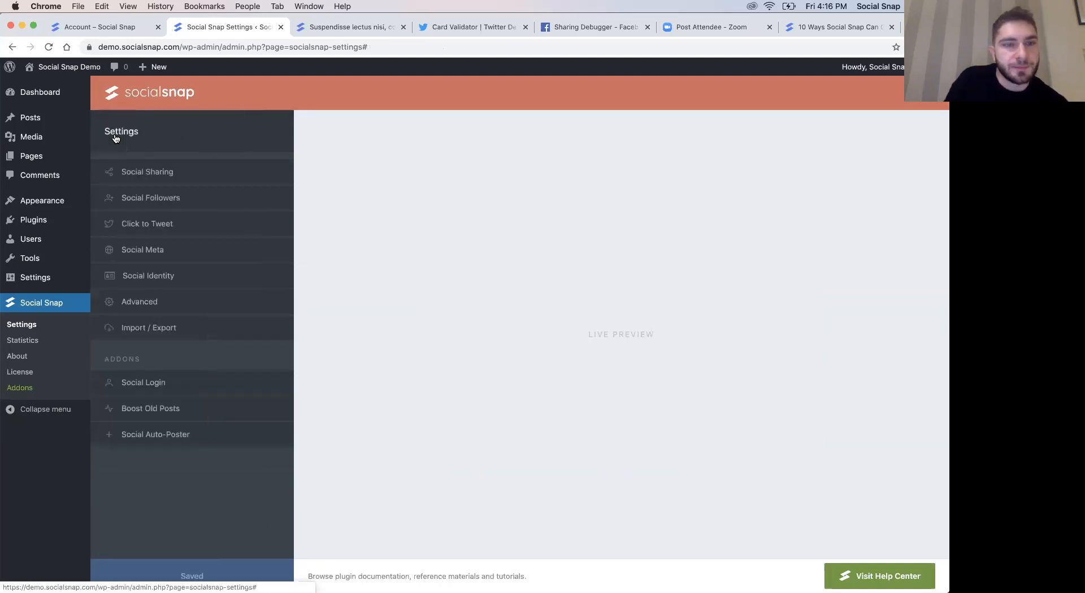
- Try sharing the blog post to Pinterest through the inline More button, look at the offered image, and close both popups
left_click(339, 26)
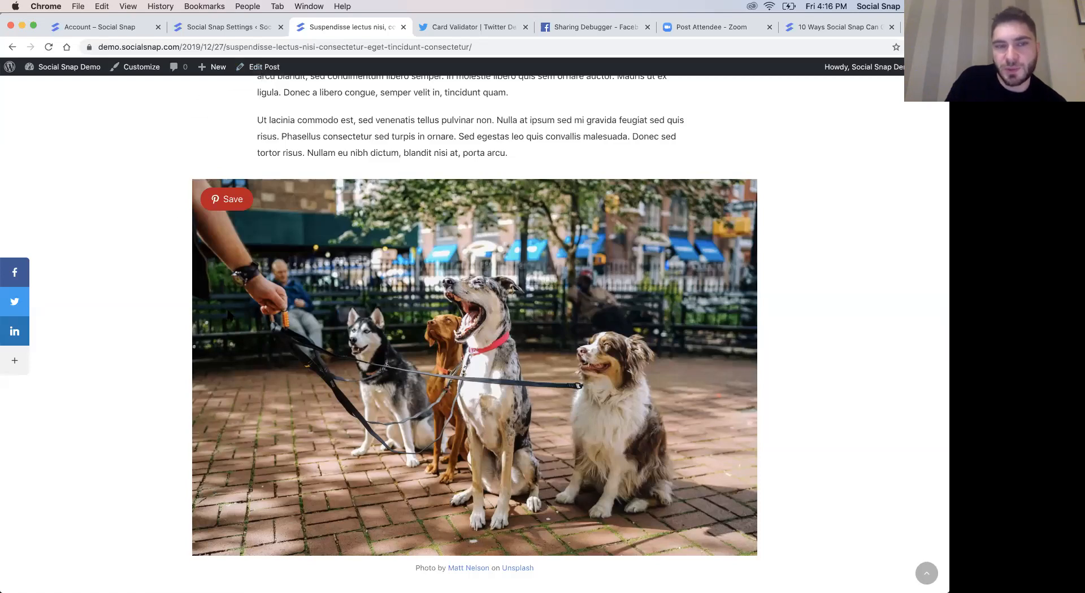
scroll(229, 315, "up", 10)
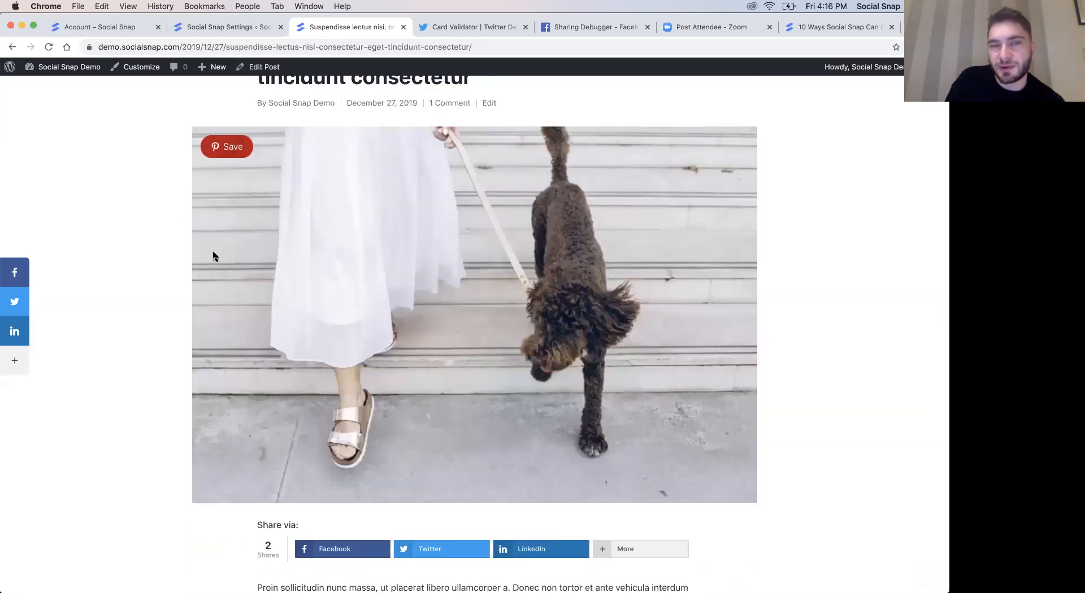
scroll(212, 254, "up", 3)
scroll(226, 259, "down", 8)
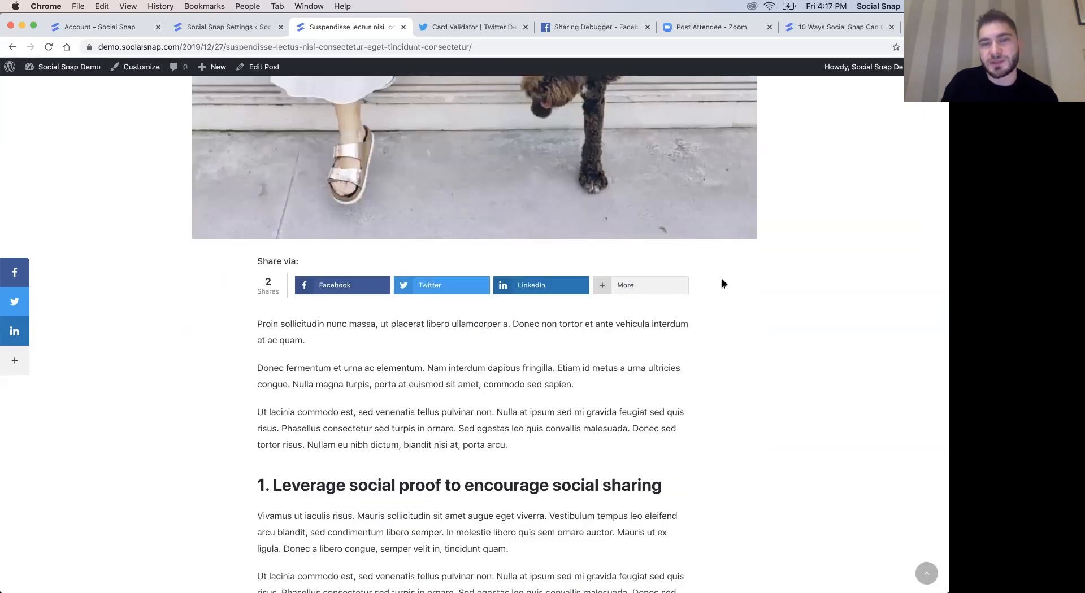
left_click(666, 293)
left_click(444, 229)
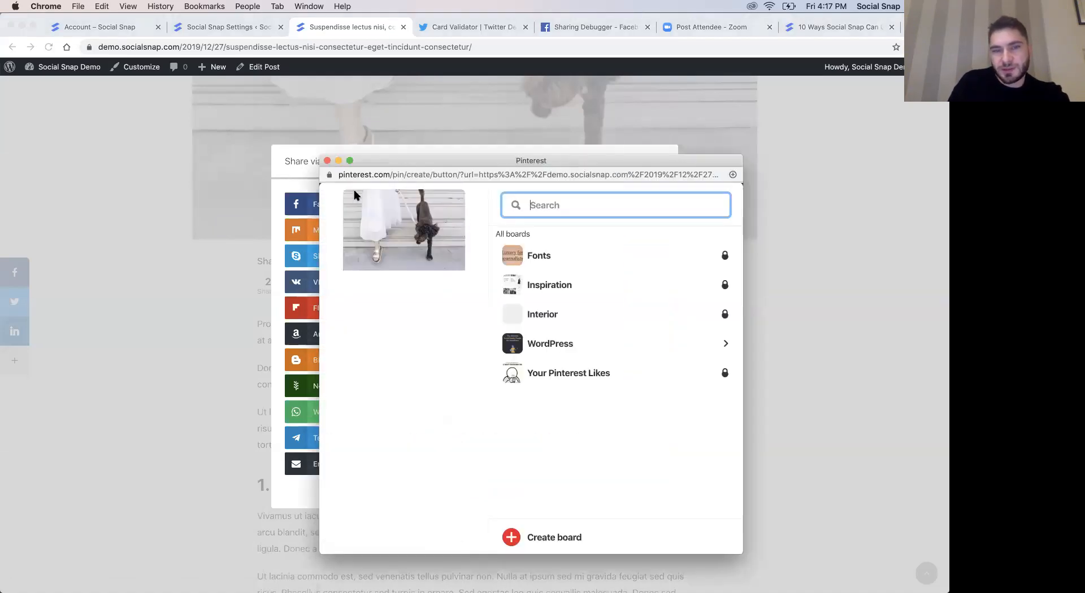
left_click(327, 161)
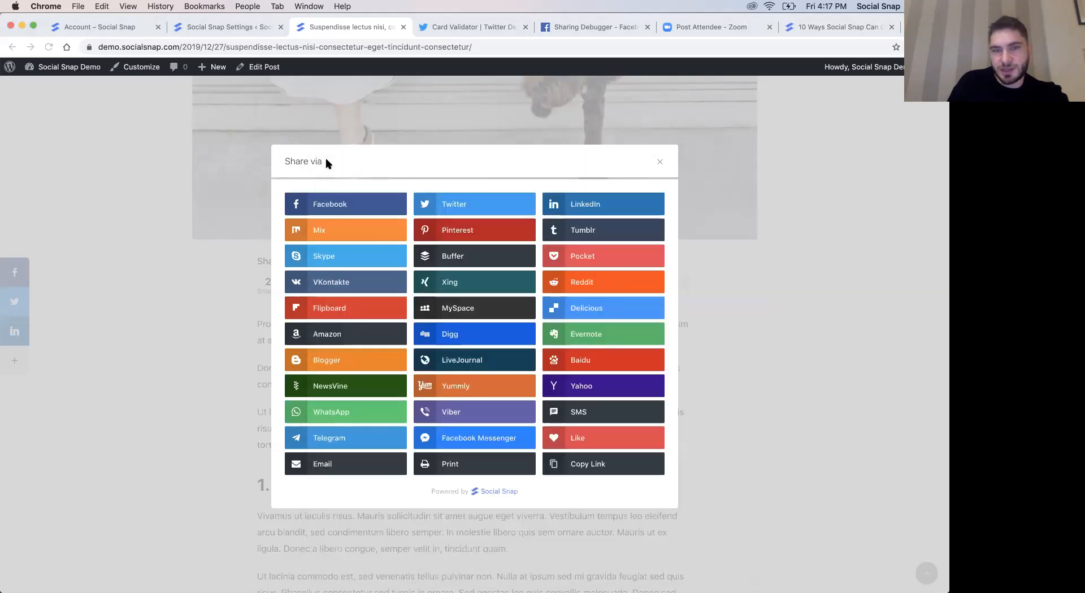
left_click(657, 163)
- Open the blog post for editing and set its Social Snap Pinterest Image to the media library photo of the leashed dogs
left_click(255, 69)
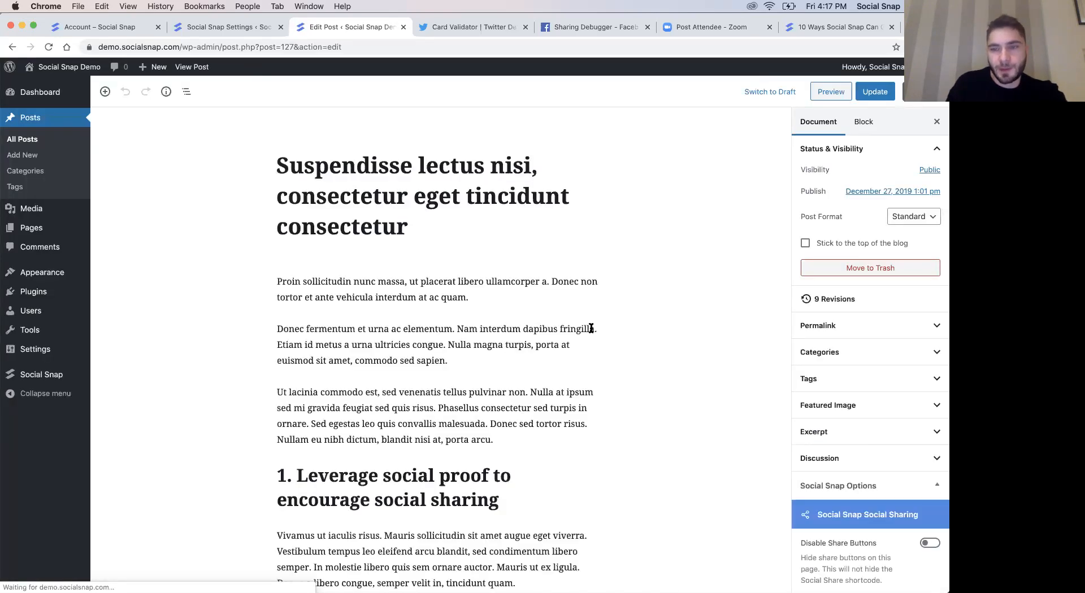
scroll(609, 363, "down", 3)
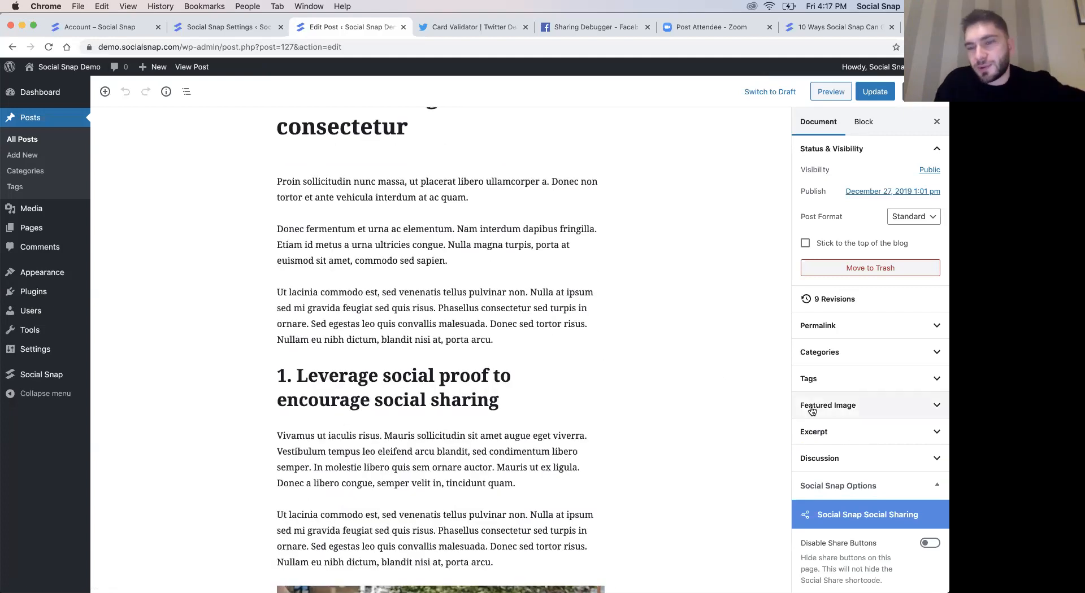
scroll(811, 406, "down", 6)
scroll(811, 410, "down", 1)
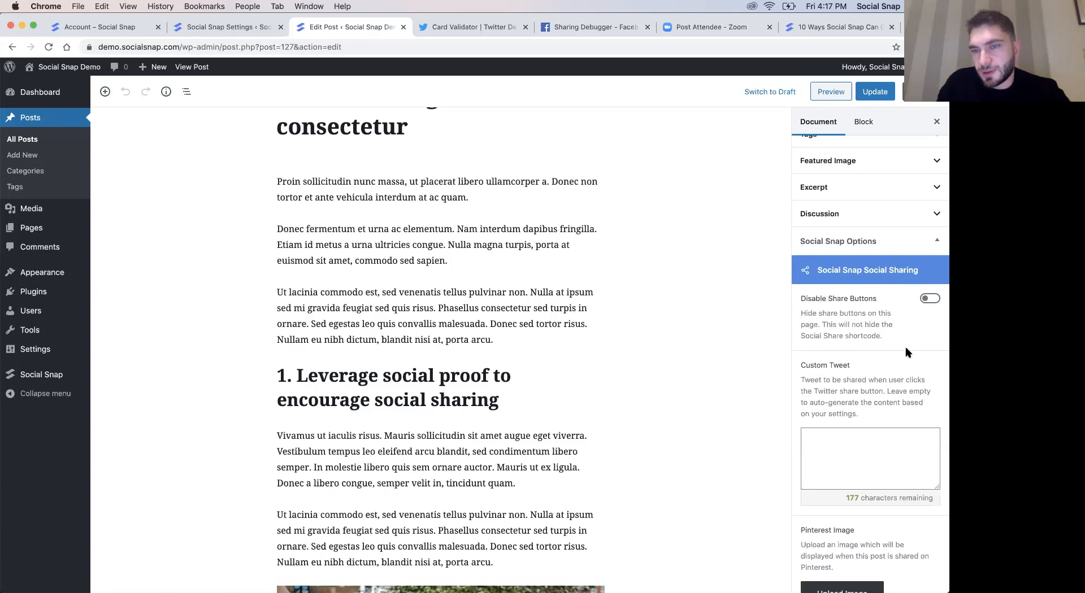
scroll(906, 353, "down", 4)
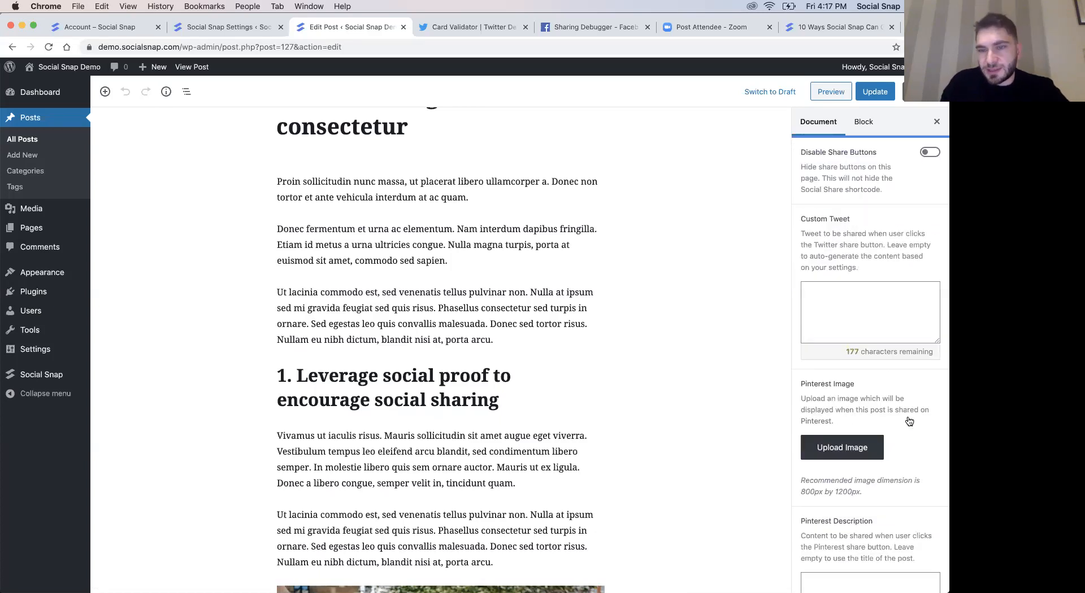
left_click(842, 450)
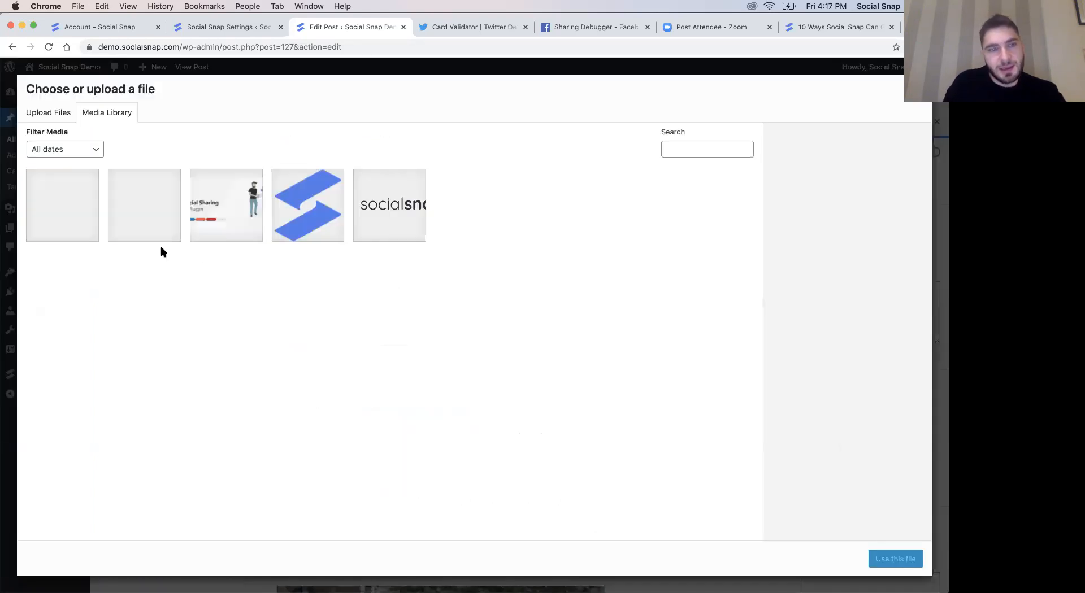
left_click(78, 226)
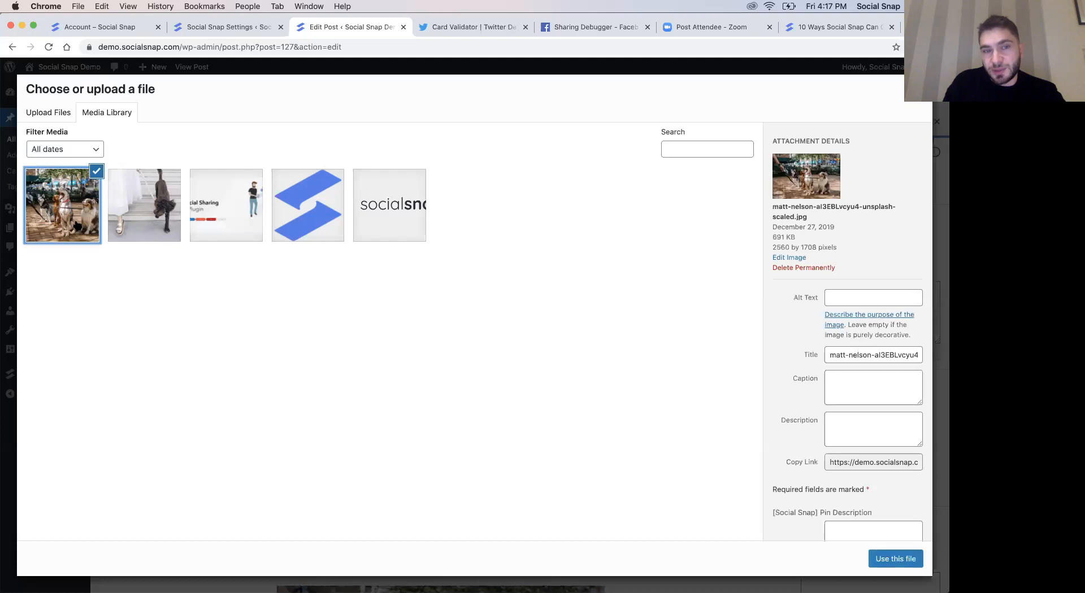
left_click(895, 559)
- Look over the Pinterest Description and Custom Share Target URL fields, and update the post
scroll(870, 316, "down", 3)
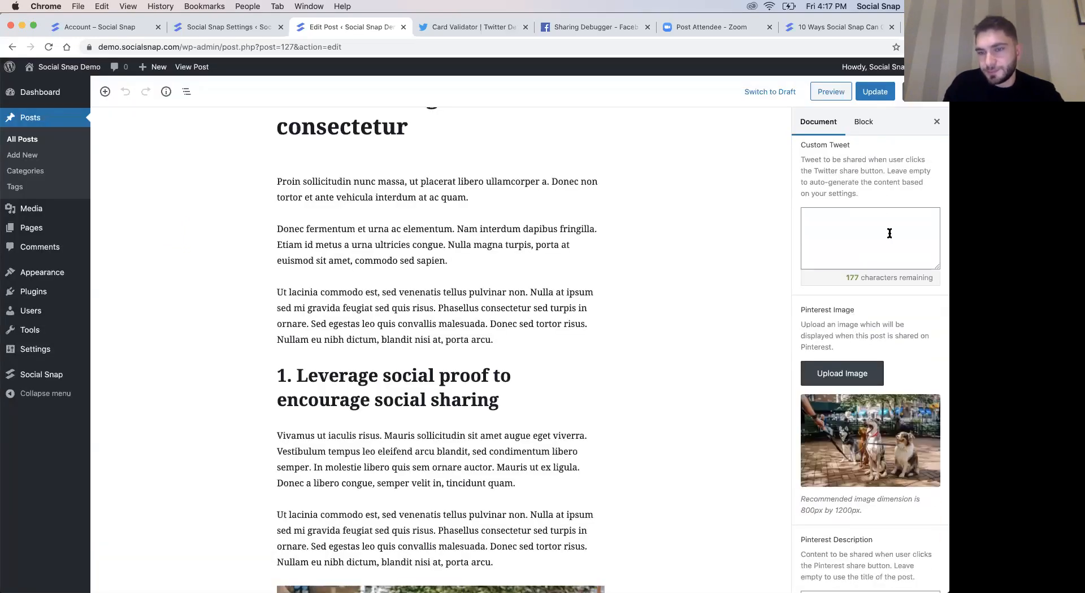
scroll(884, 260, "down", 3)
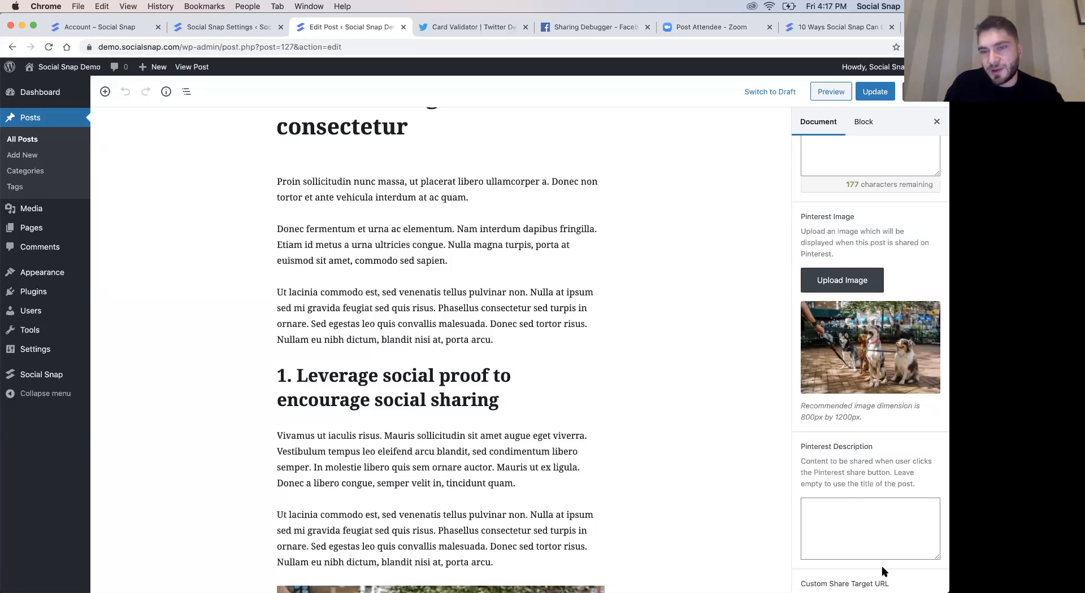
scroll(845, 518, "down", 2)
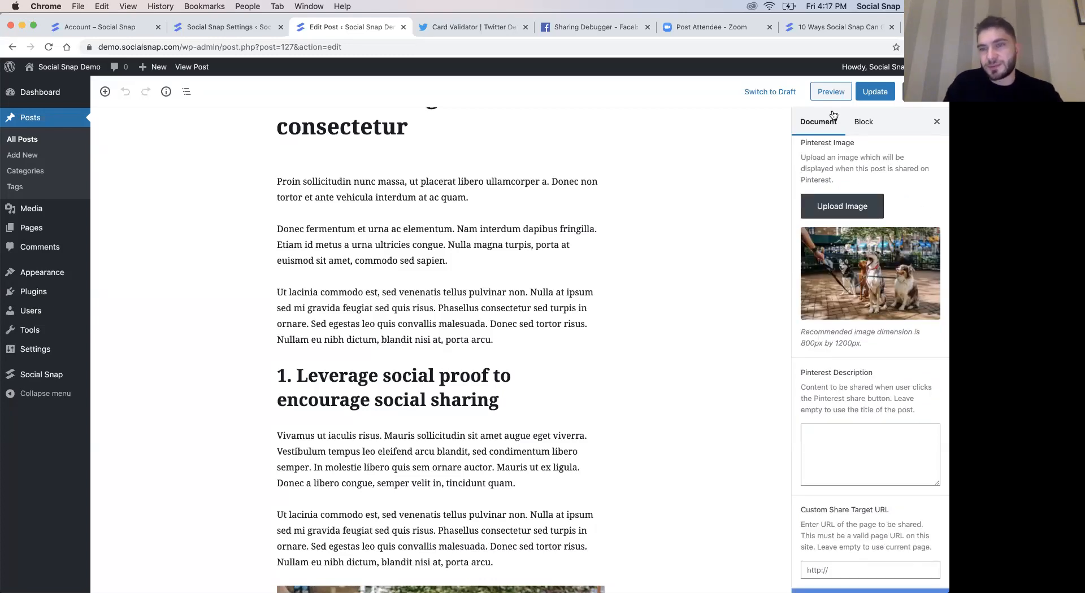
left_click(868, 99)
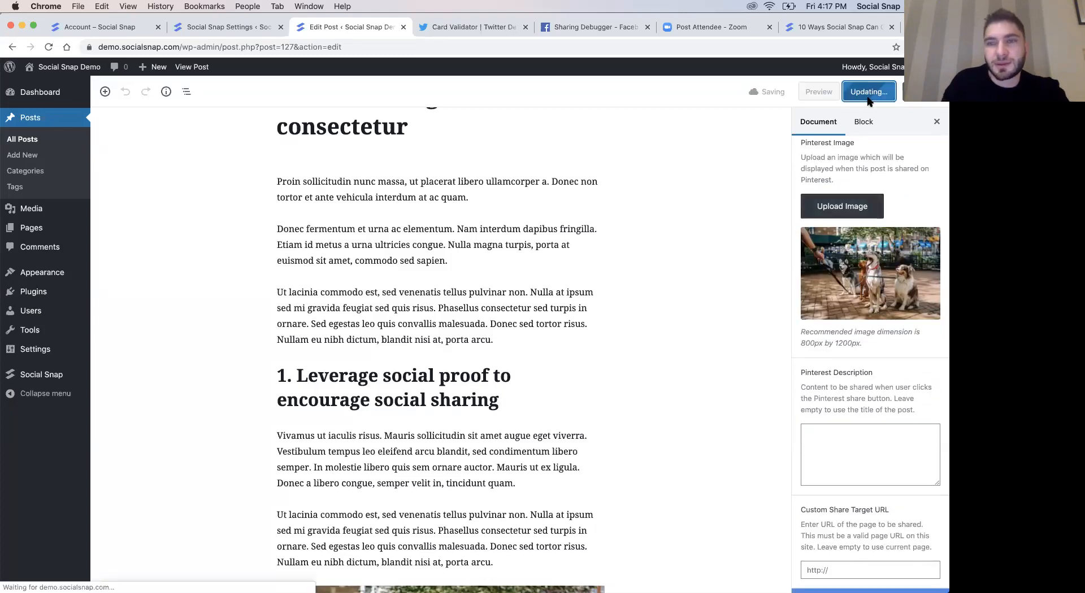
- View the updated post, check the image offered when sharing to Pinterest through the inline More button, and close both popups
left_click(237, 33)
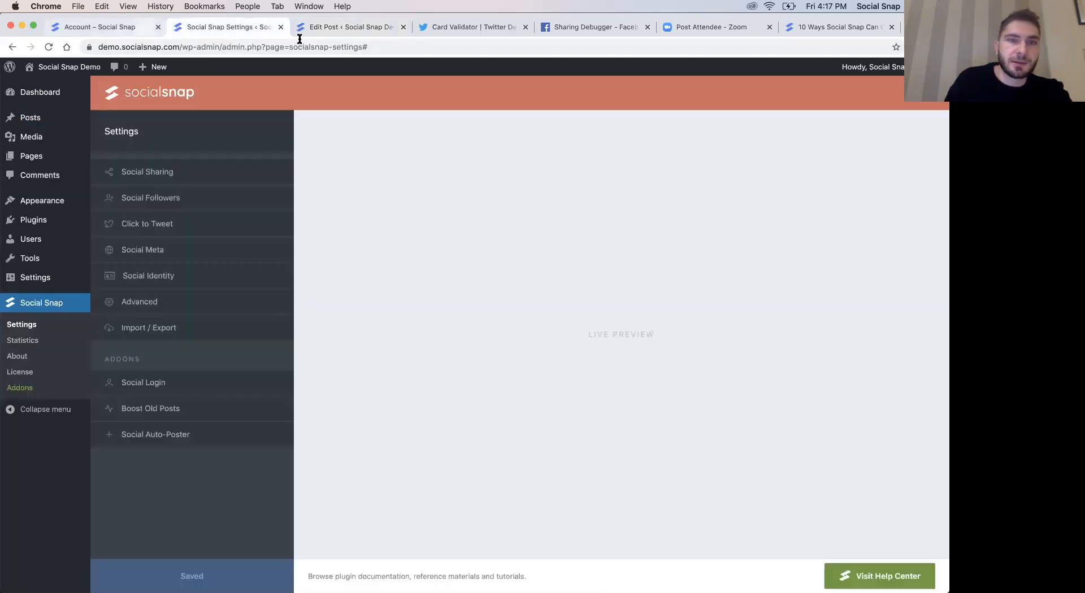
left_click(334, 31)
left_click(180, 67)
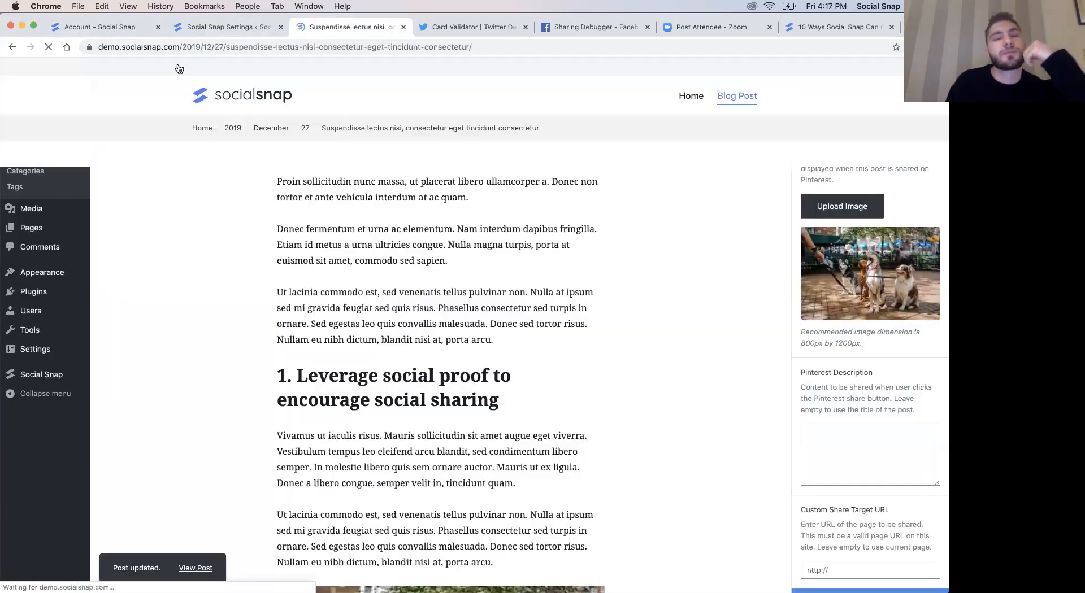
scroll(135, 339, "down", 3)
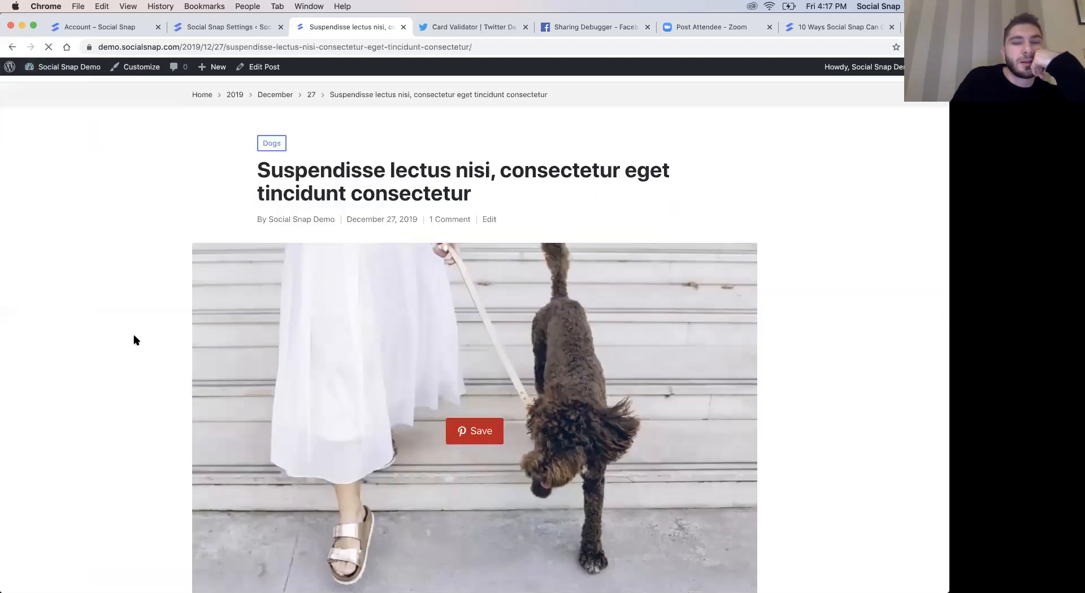
scroll(514, 280, "down", 10)
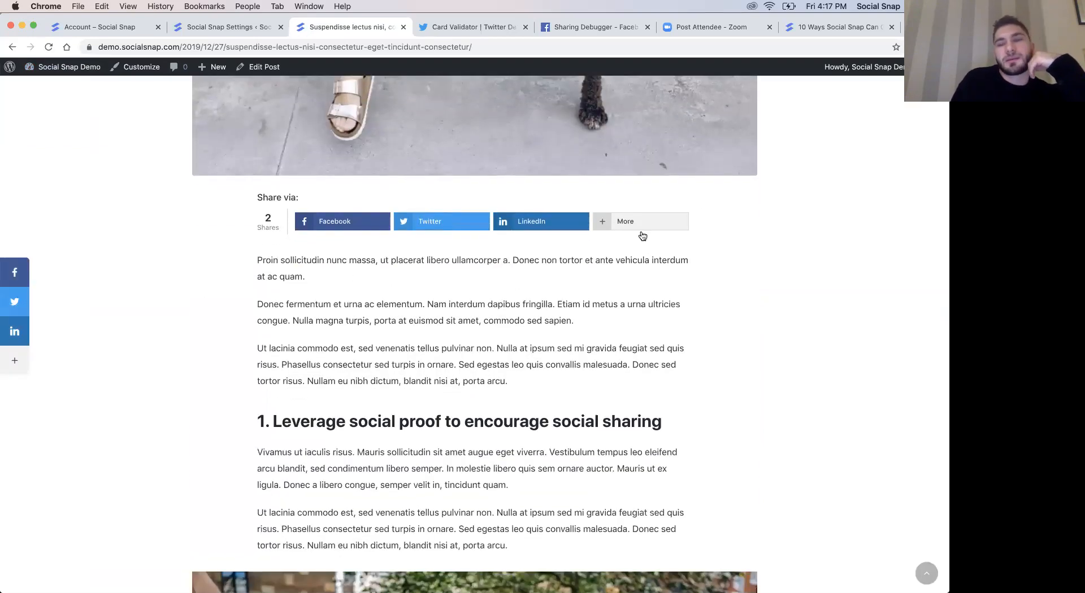
left_click(641, 231)
left_click(484, 231)
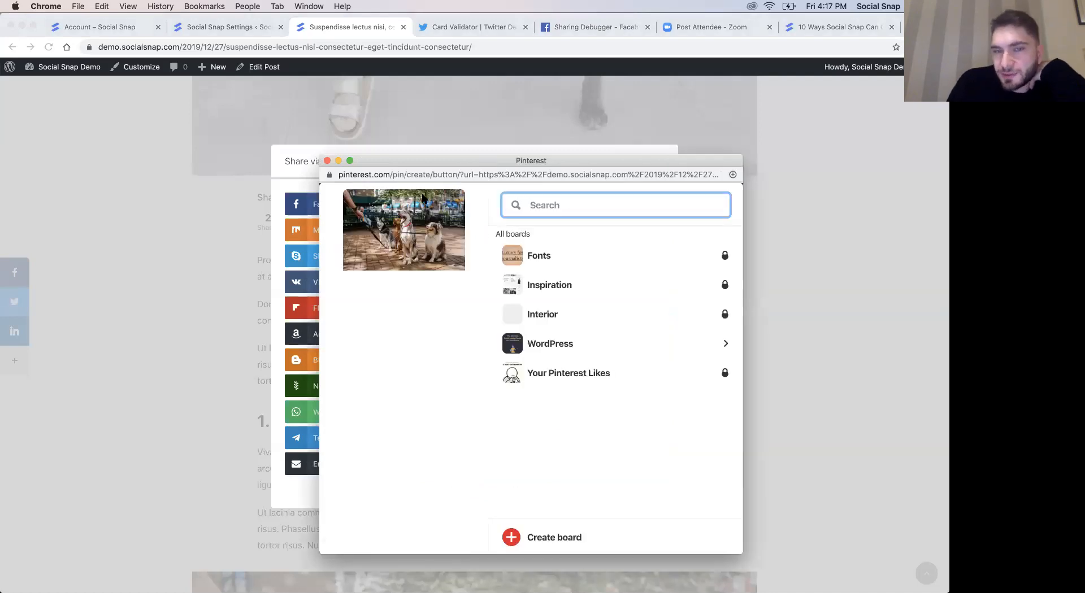
left_click(327, 160)
left_click(660, 162)
left_click(197, 29)
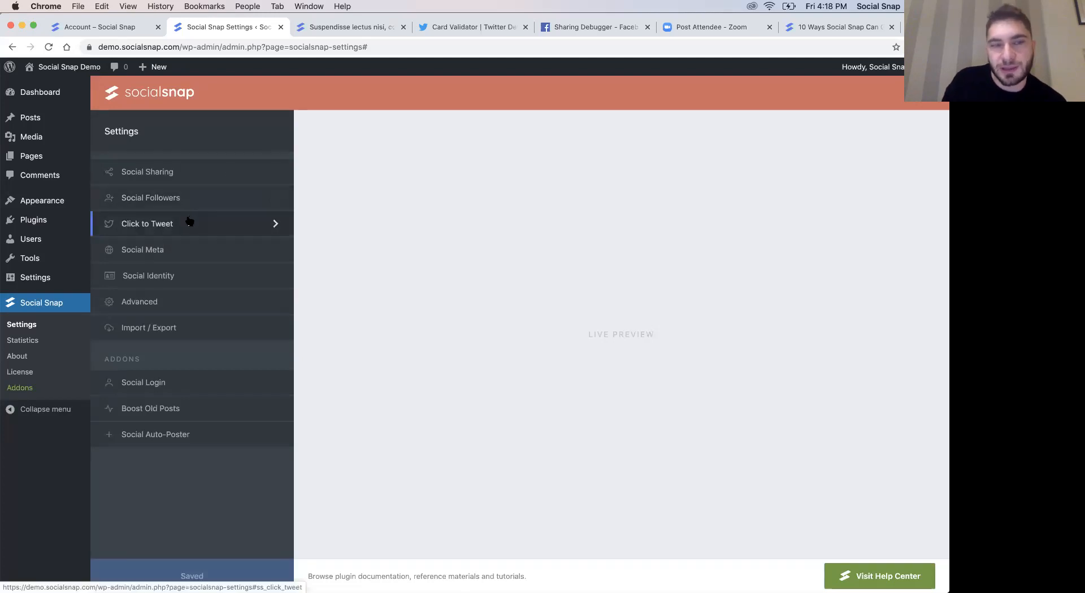
left_click(332, 28)
scroll(325, 300, "down", 10)
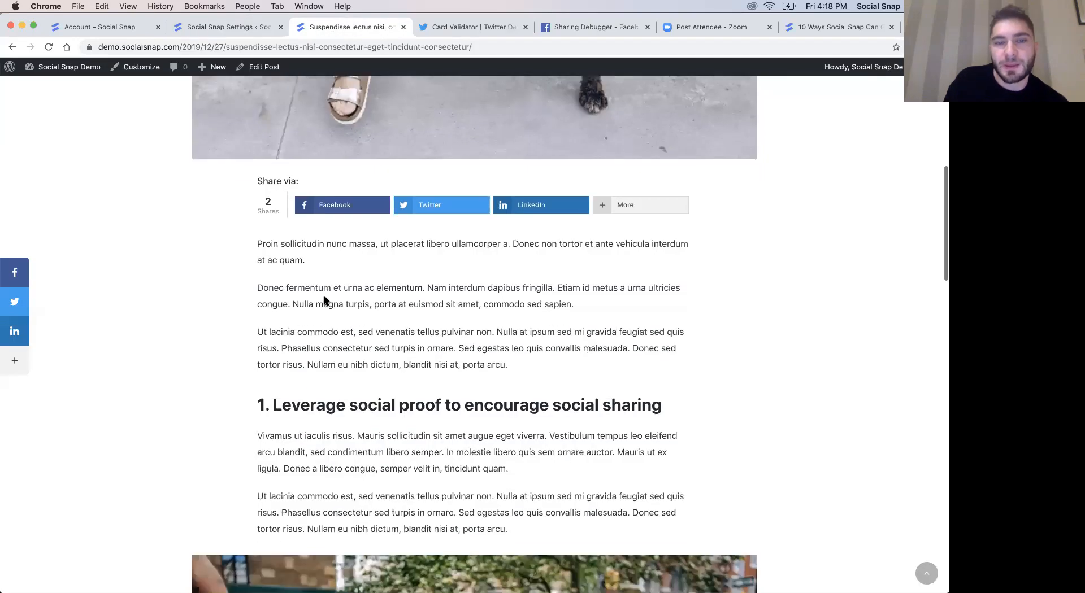
scroll(314, 277, "down", 3)
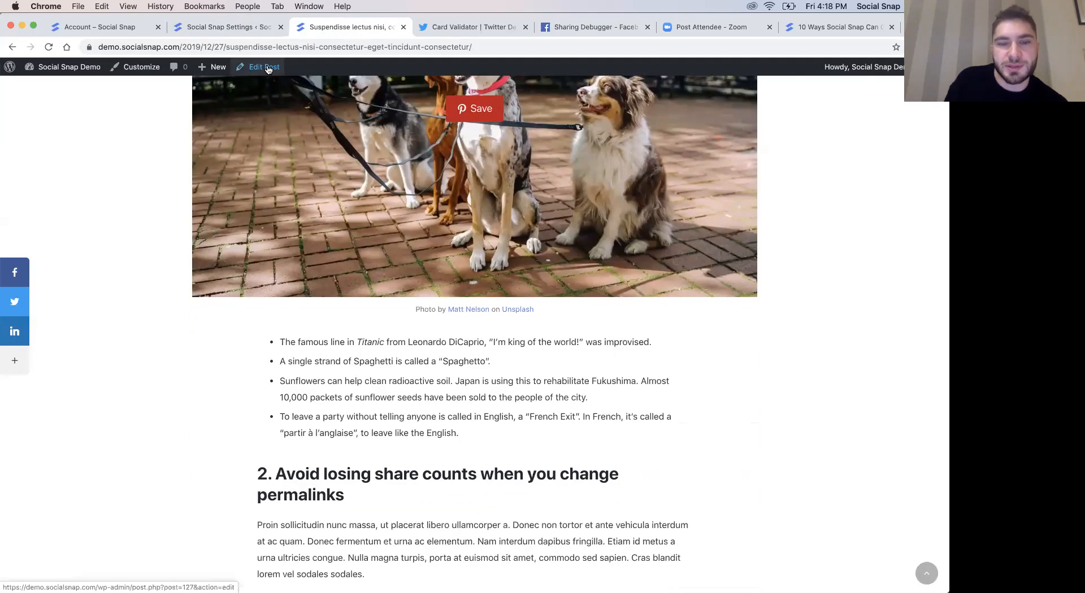
- Open the blog post for editing and insert a Social Snap Click to Tweet block after the first paragraph under heading 1
left_click(268, 68)
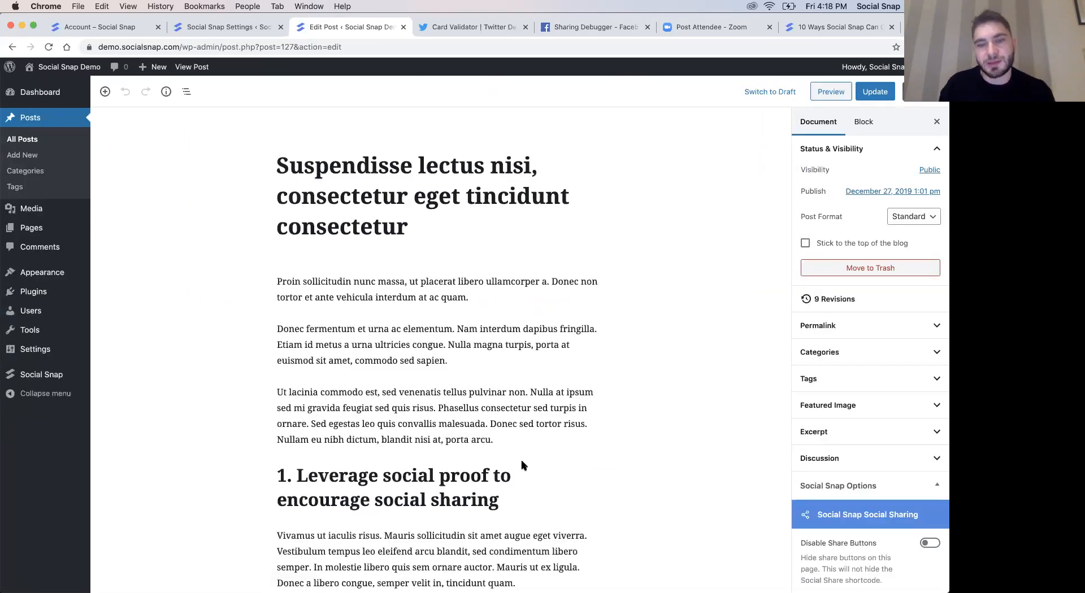
scroll(521, 466, "down", 1)
scroll(522, 461, "down", 10)
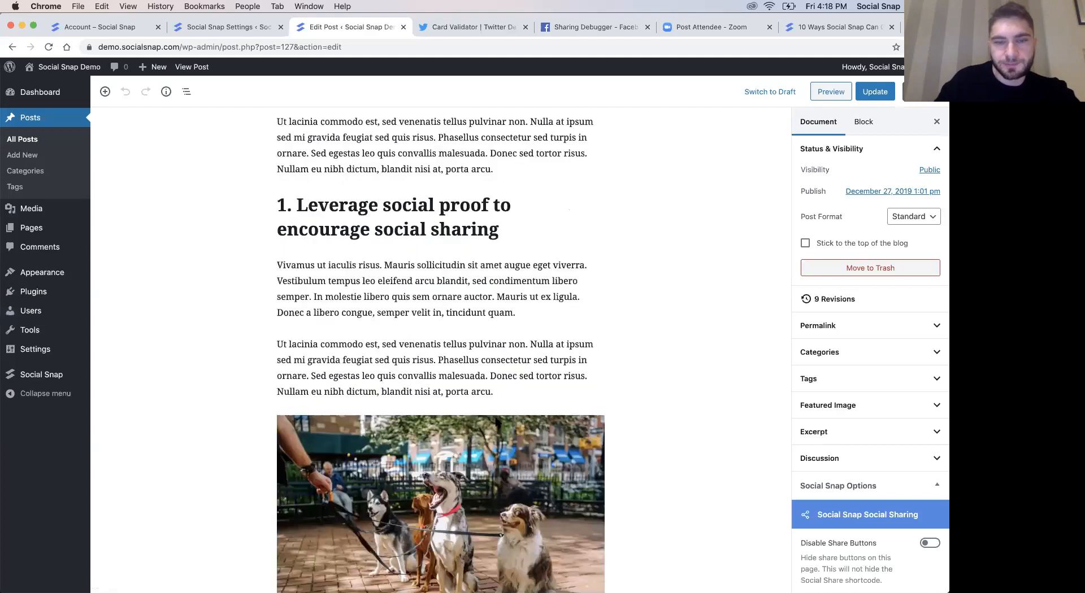
left_click(441, 325)
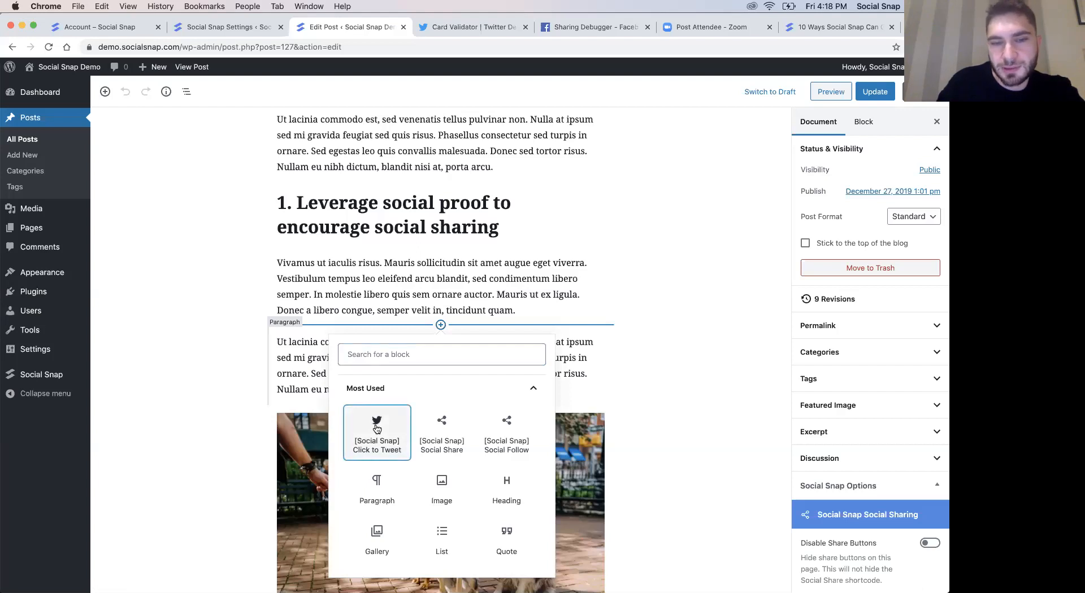
left_click(377, 430)
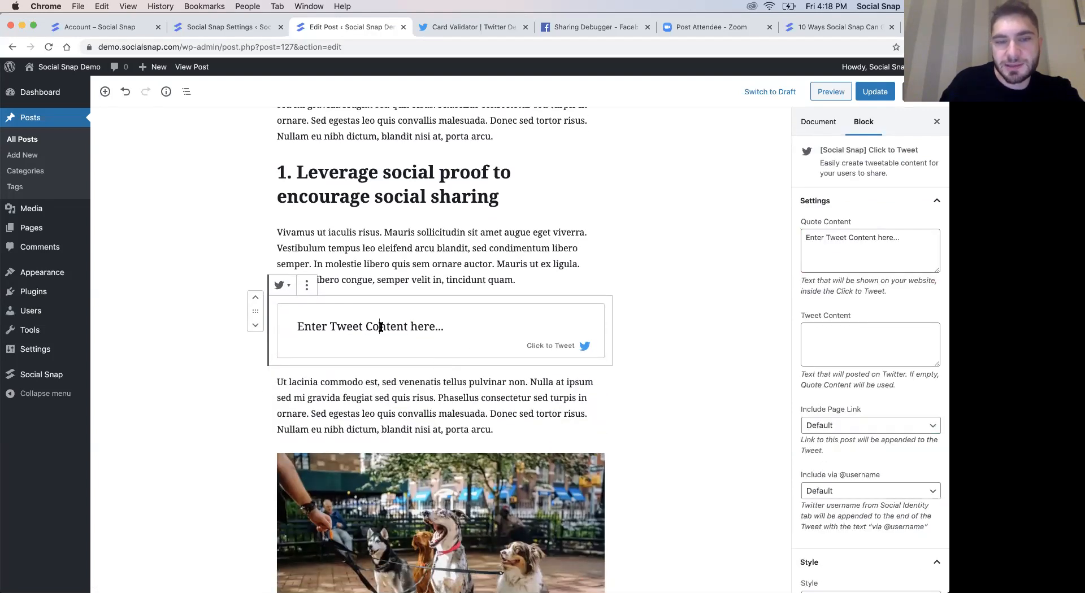
- Set the block's quote to "Social Snap allows you to create awesome click to tweet widgets!" and update the post
triple_click(381, 328)
type("Social ")
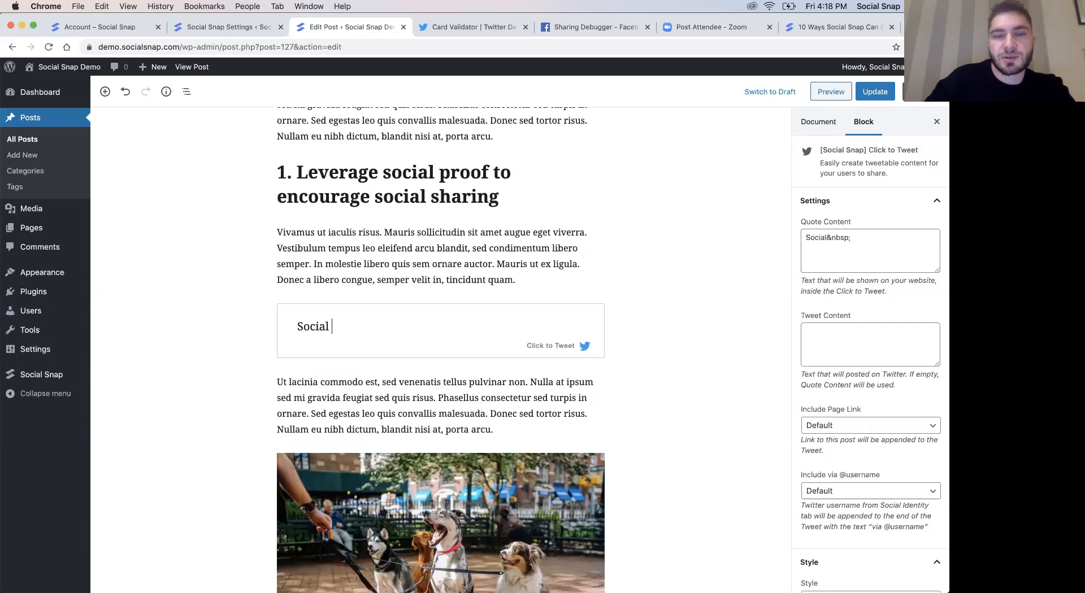
type("Snap allo")
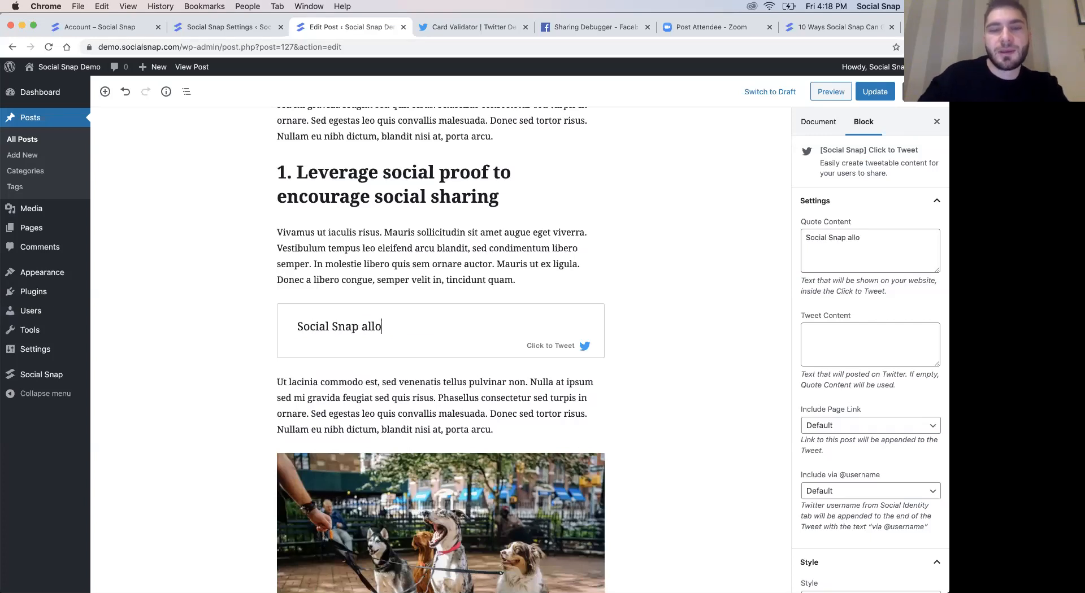
type("ws you ")
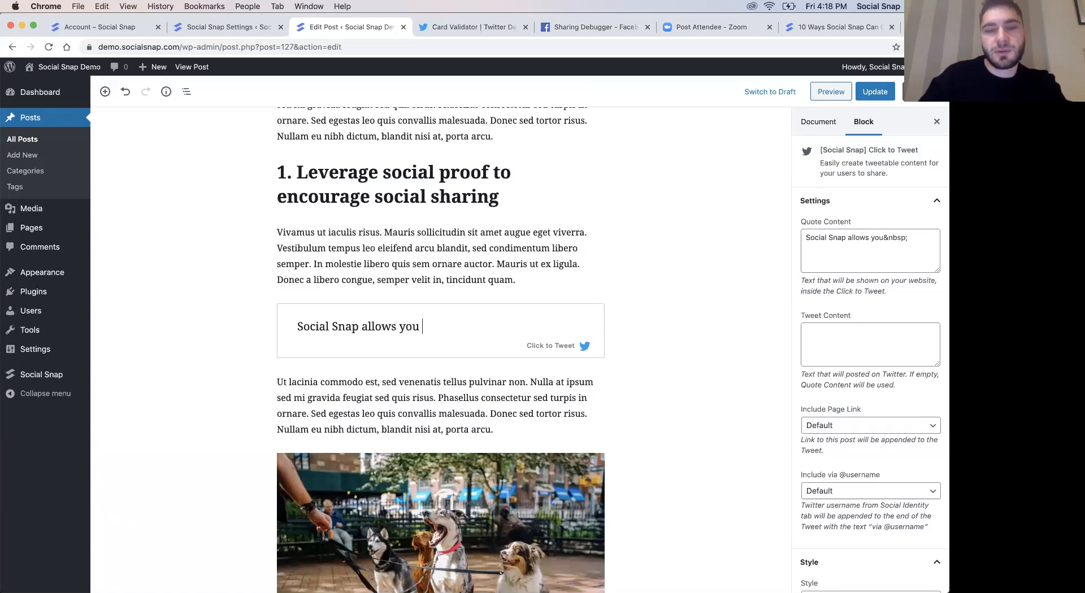
type("to create aw")
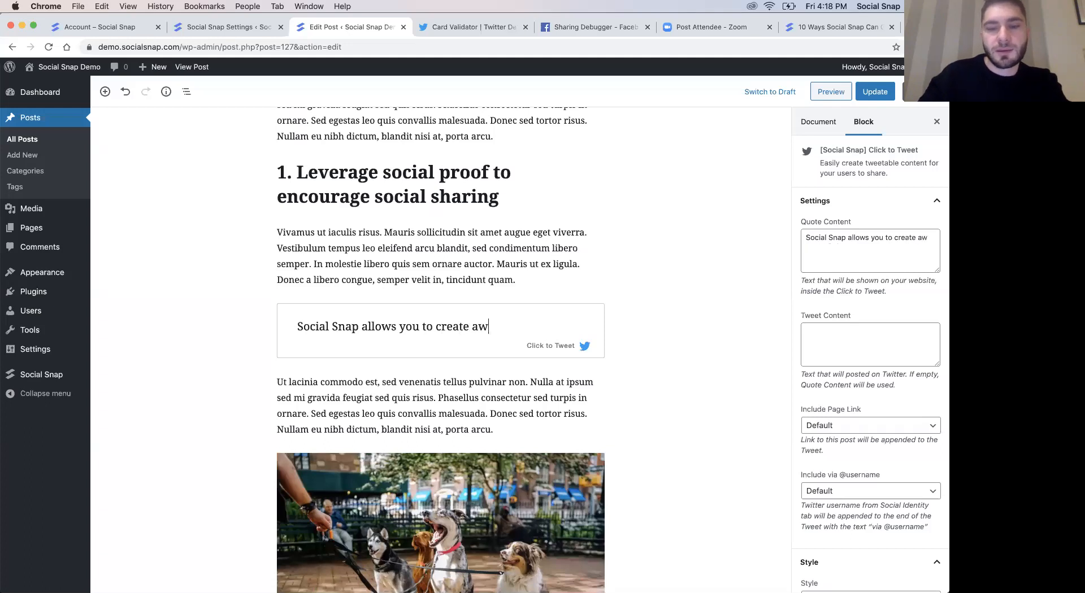
type("esome click to tw")
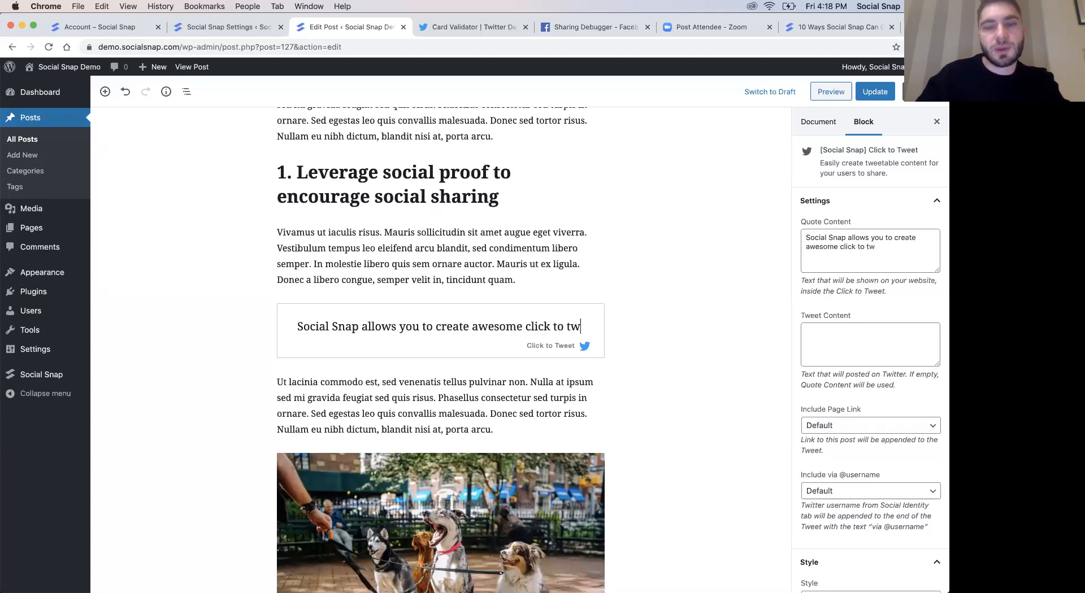
type("eet widgets!")
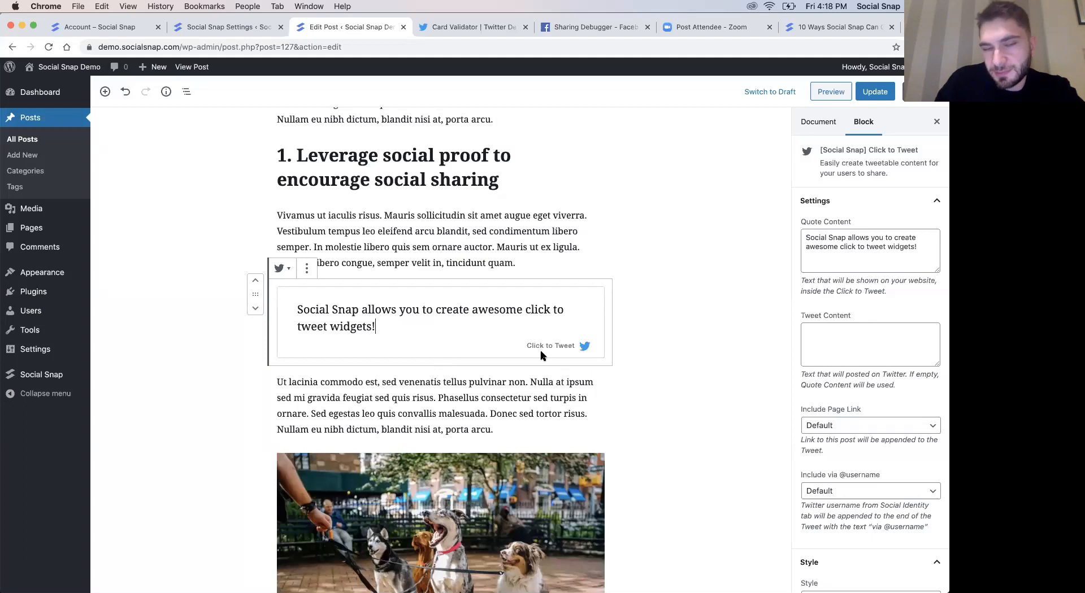
left_click(874, 94)
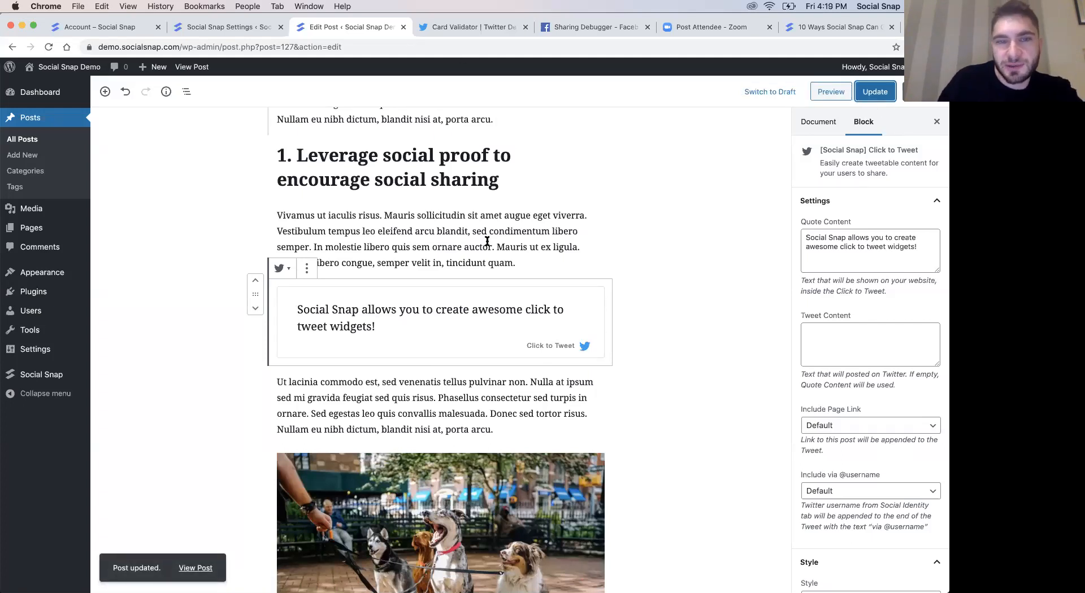
- View the updated post in a separate tab, check the tweet offered by the Click to Tweet box, and close the popup
left_click(186, 67, "super")
left_click(408, 27)
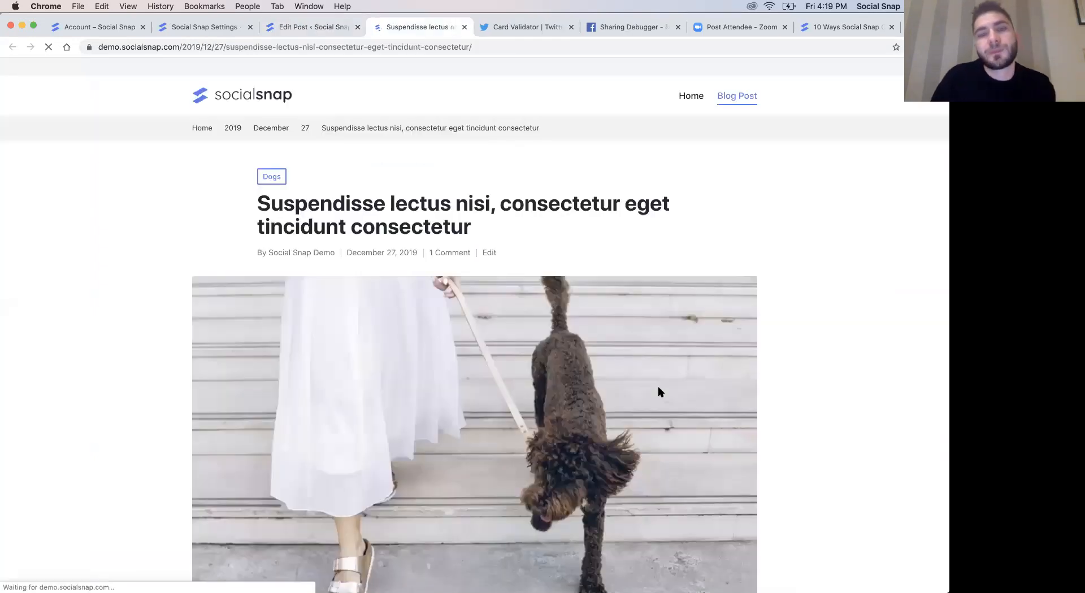
scroll(660, 392, "down", 10)
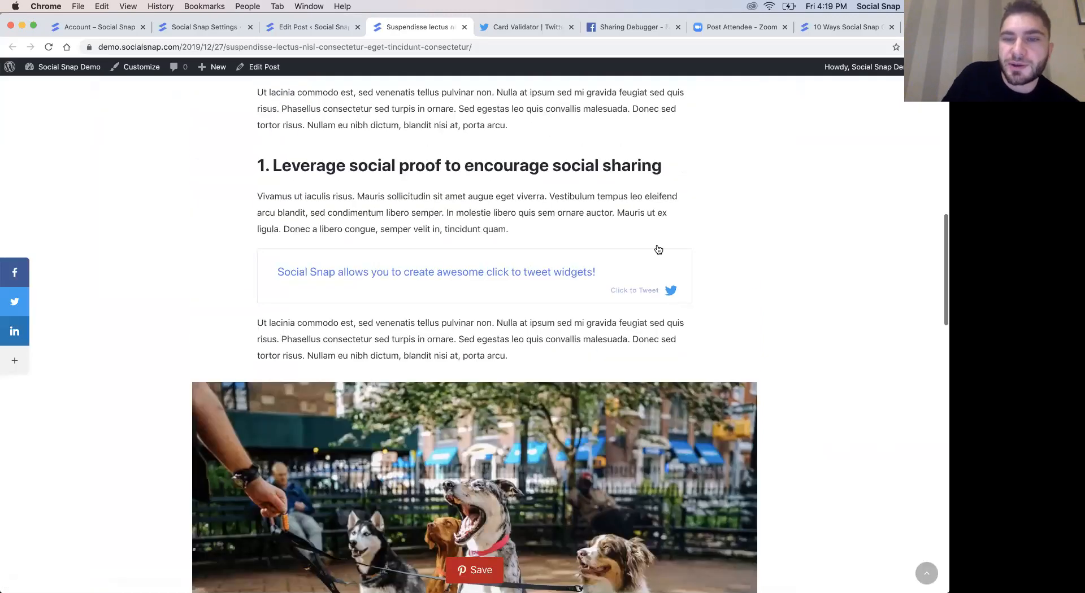
left_click(647, 281)
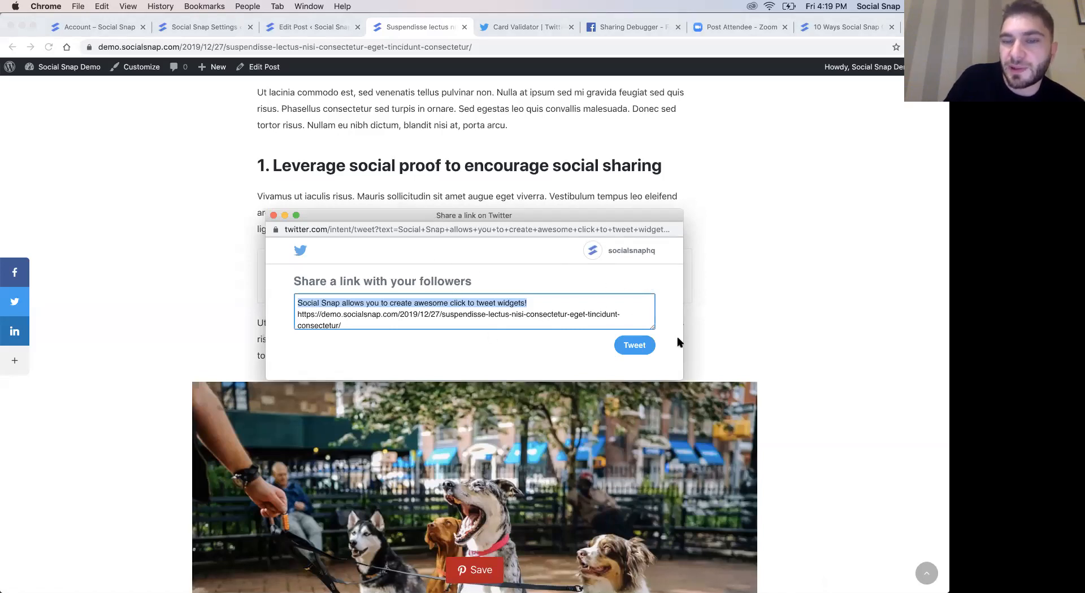
left_click(274, 215)
- Back in the post editor, set the Click to Tweet block's Tweet Content to "Something else", look over its remaining options, and update the post
left_click(295, 26)
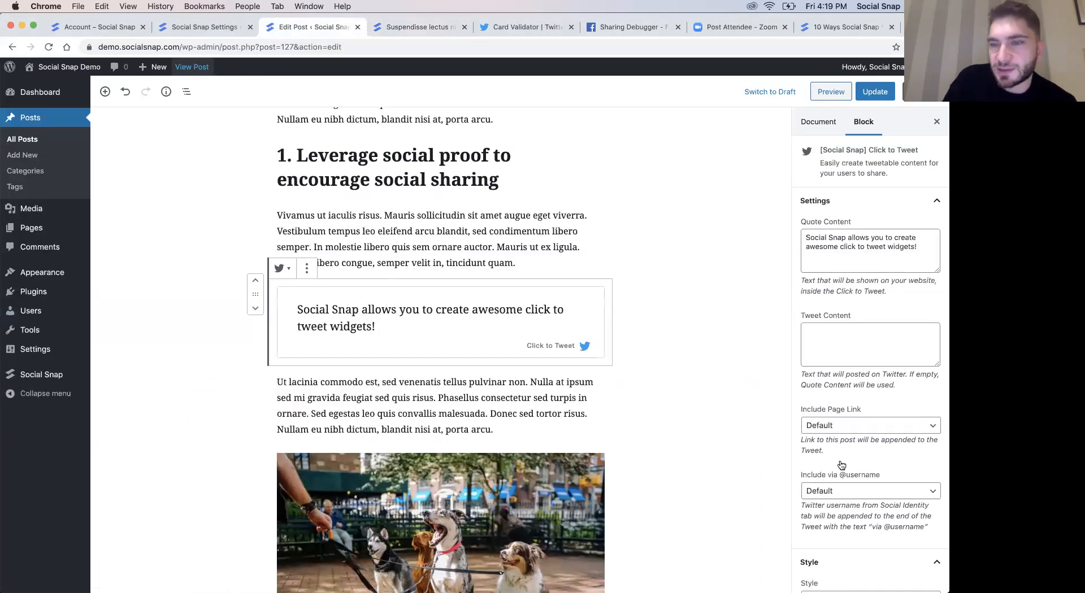
left_click(826, 340)
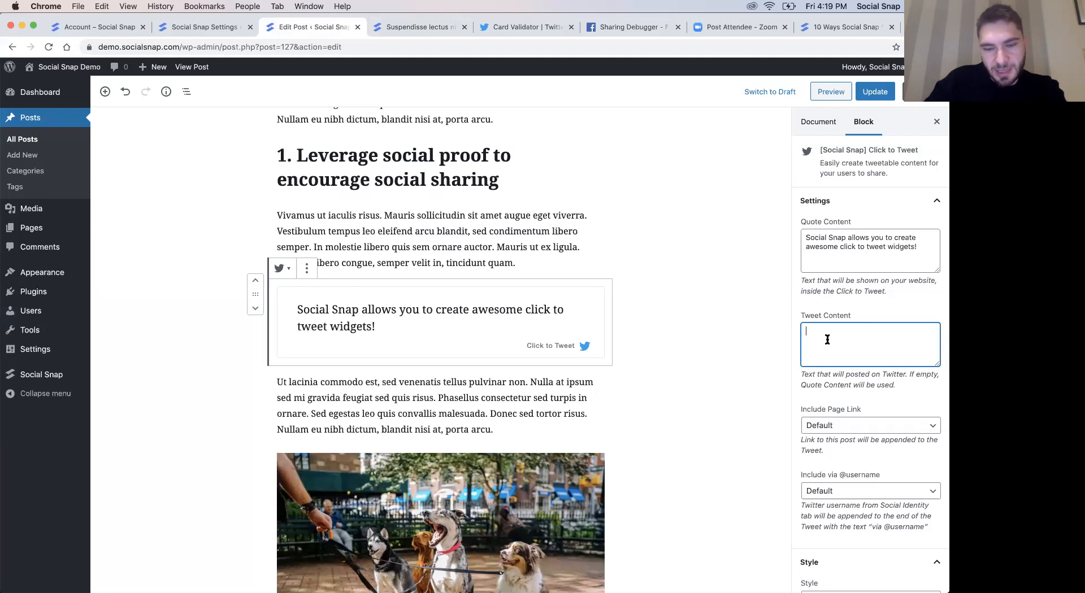
type("Anythin")
key("super+a")
type("S")
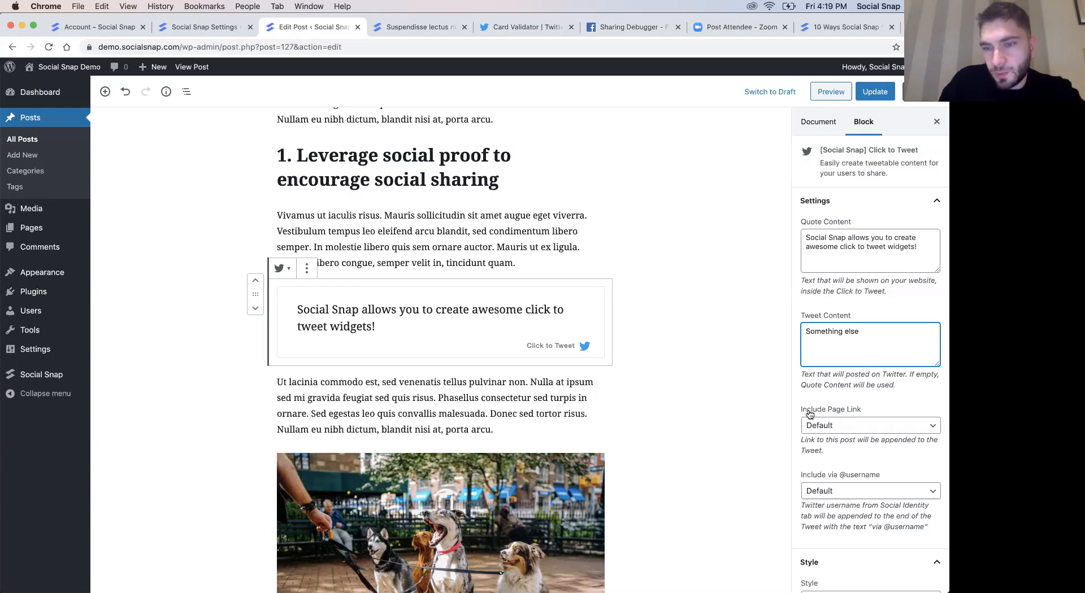
scroll(857, 473, "down", 2)
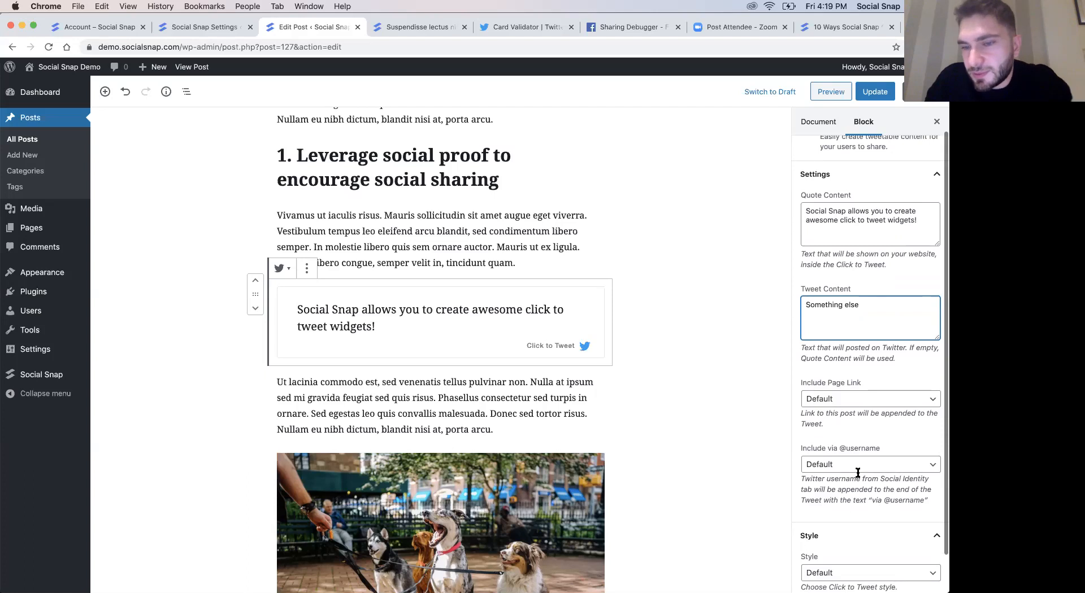
scroll(857, 473, "down", 1)
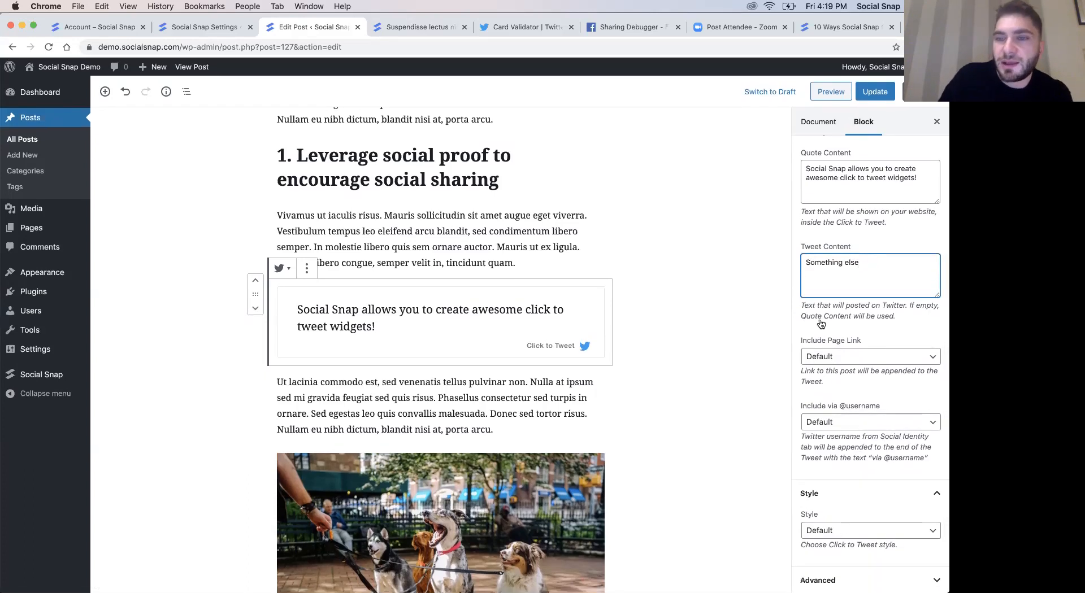
left_click(874, 91)
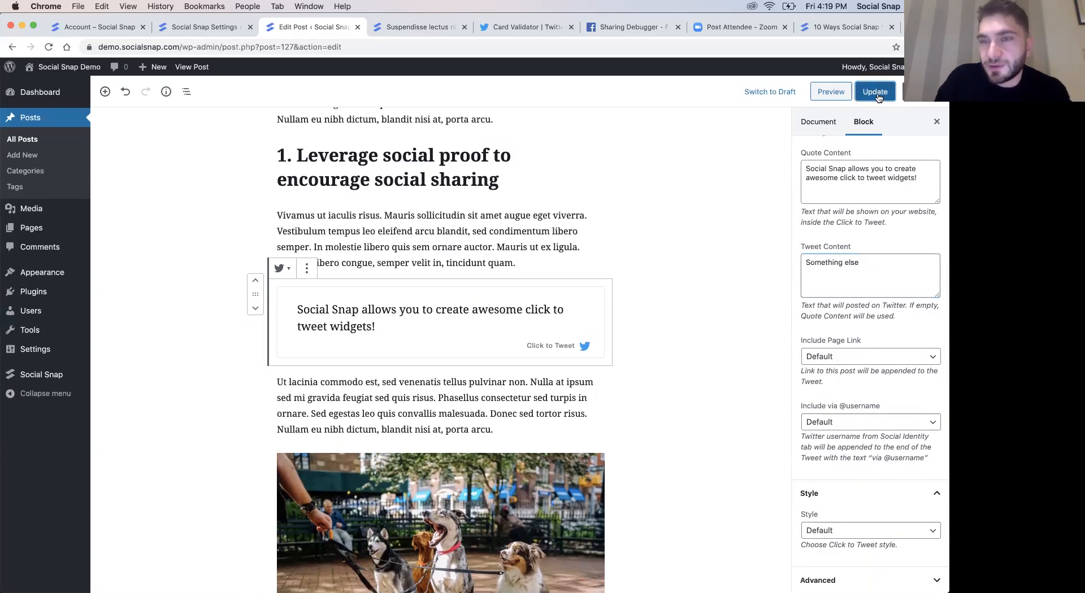
- Reload the published post, check the custom text and page link offered by the Click to Tweet box, and close the popup
left_click(389, 32)
key("super+r")
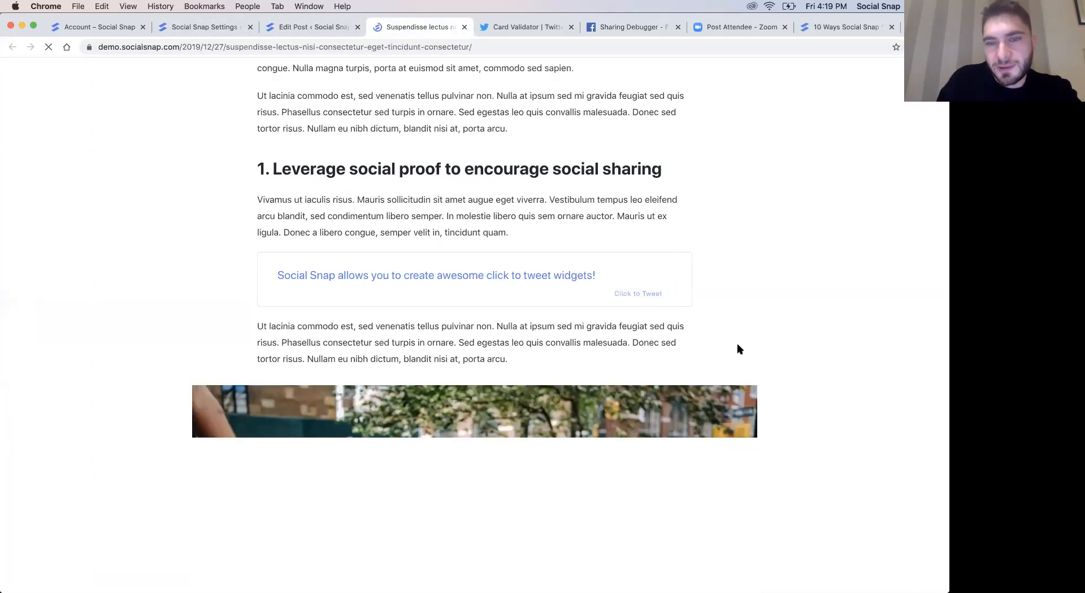
left_click(526, 297)
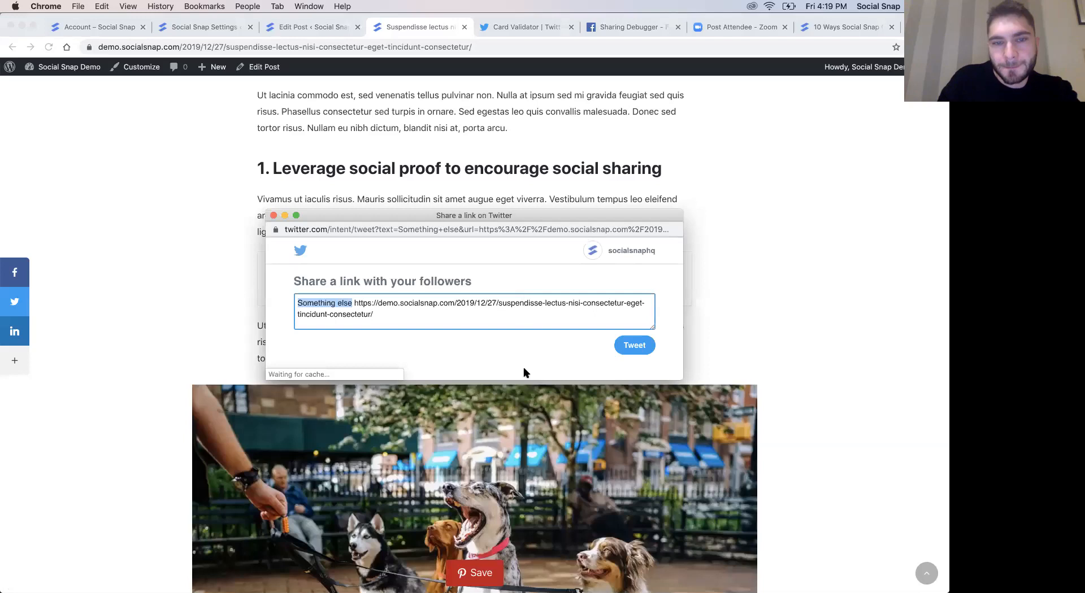
mouse_move(356, 303)
left_mouse_down()
mouse_move(380, 306)
mouse_move(374, 314)
left_mouse_up()
left_click(274, 216)
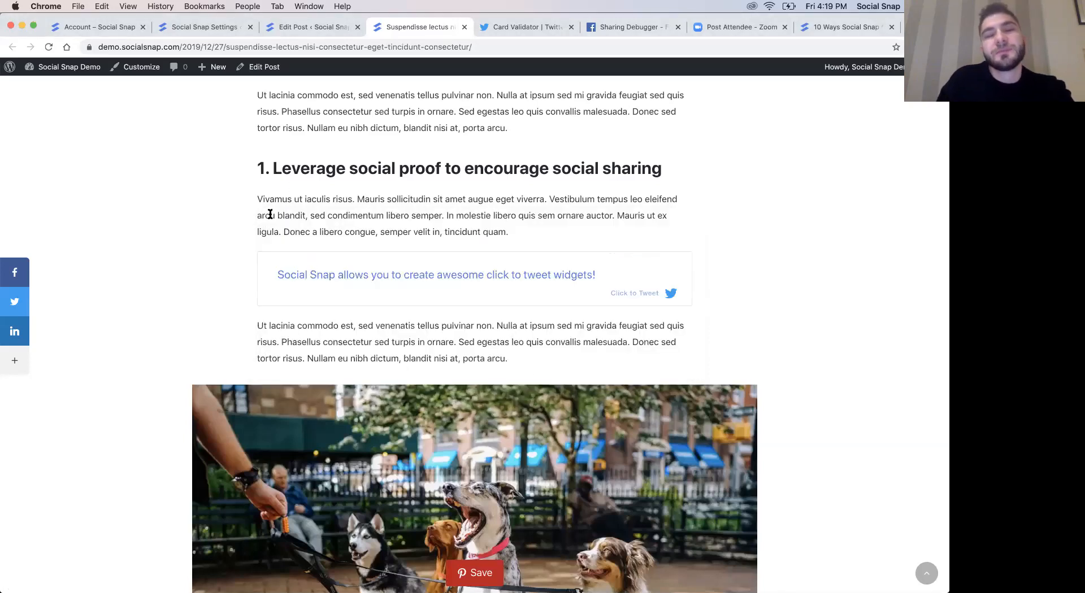
left_click(205, 28)
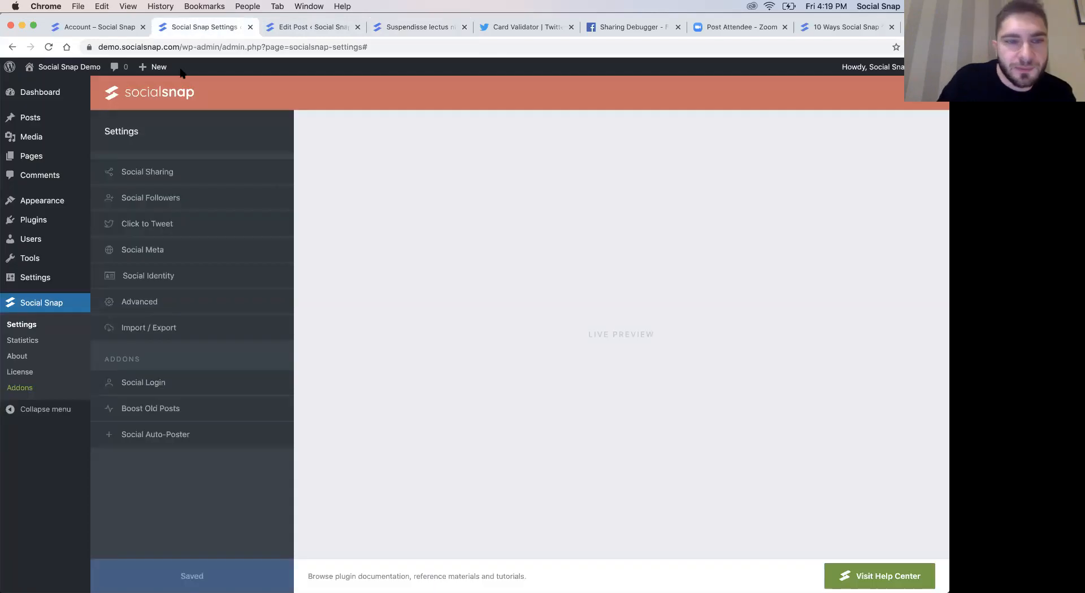
left_click(151, 229)
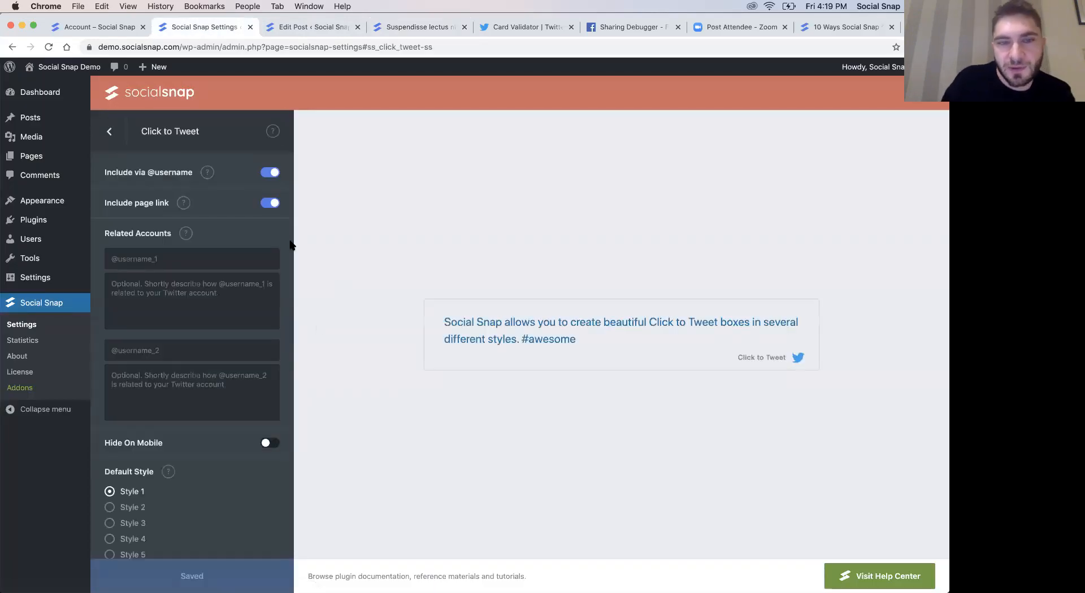
left_click(267, 174)
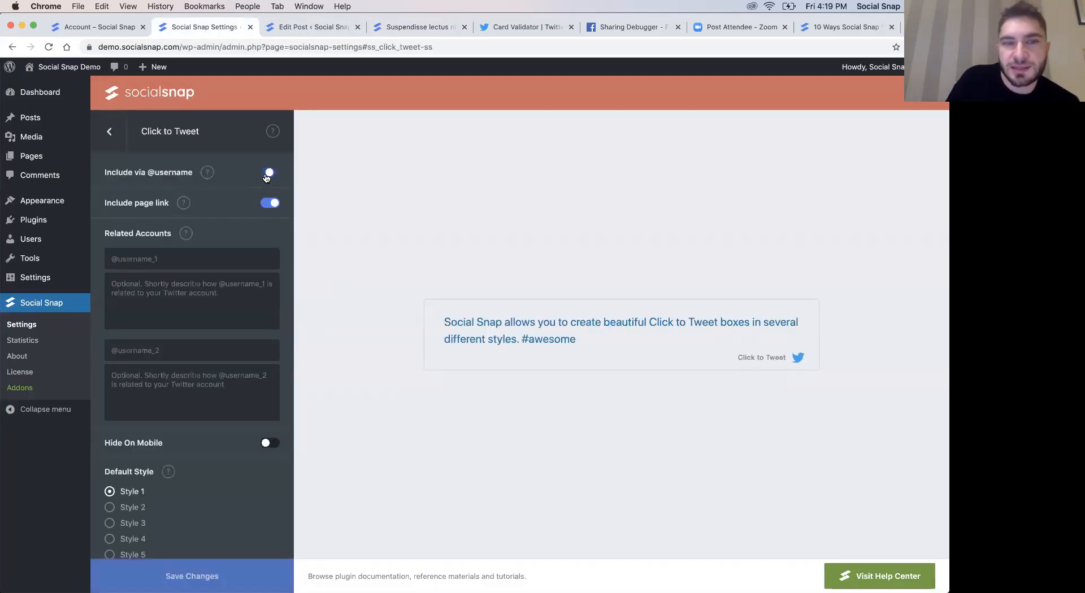
left_click(270, 203)
left_click(269, 175)
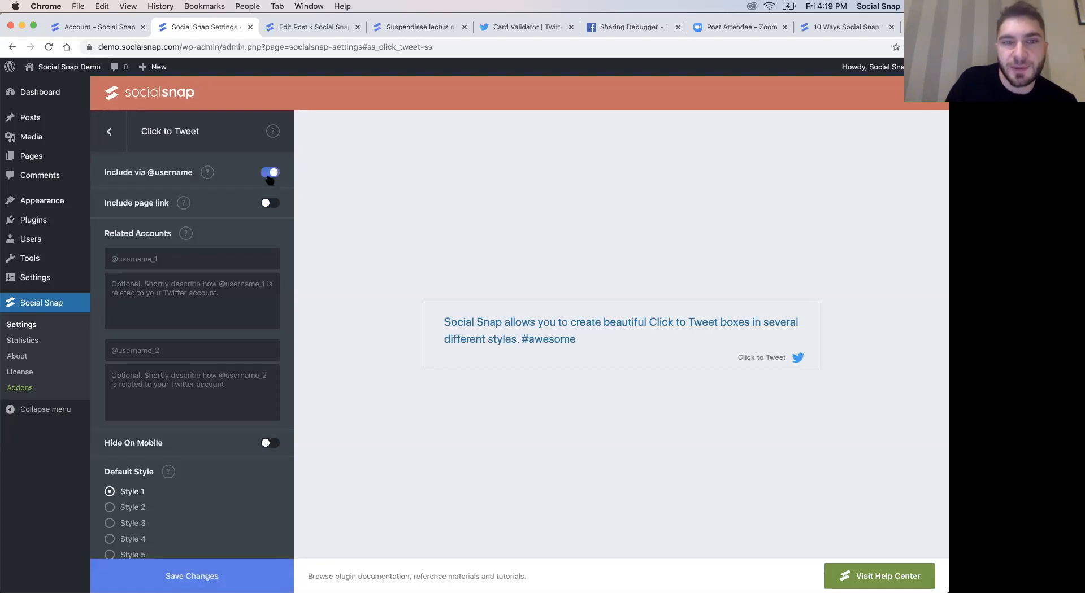
left_click(270, 204)
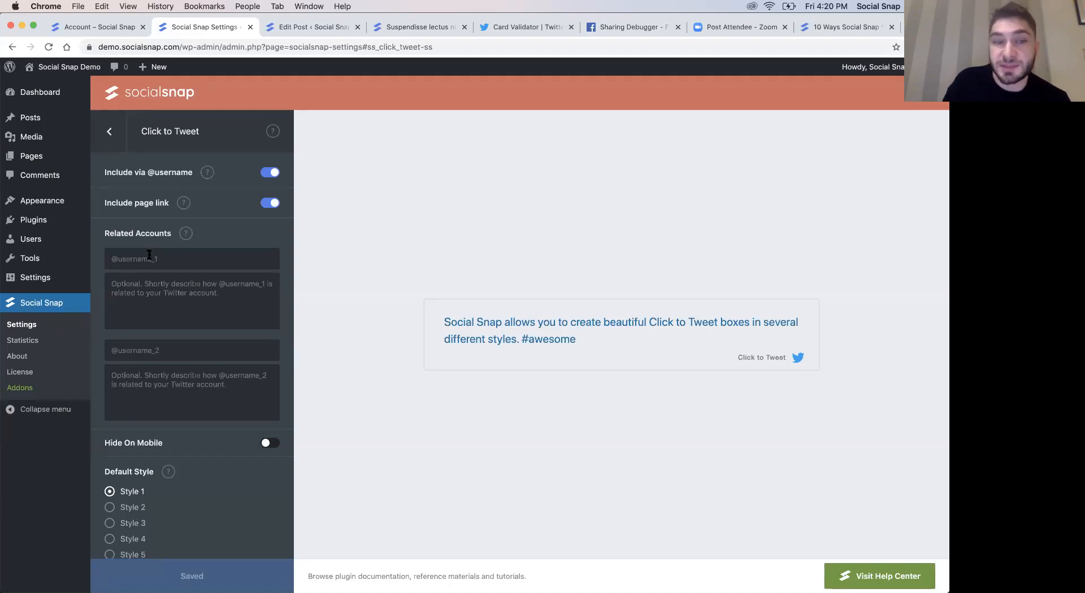
- Preview Click to Tweet styles 2 to 6, choose Style 5 as the default style, and save the changes
scroll(198, 396, "down", 2)
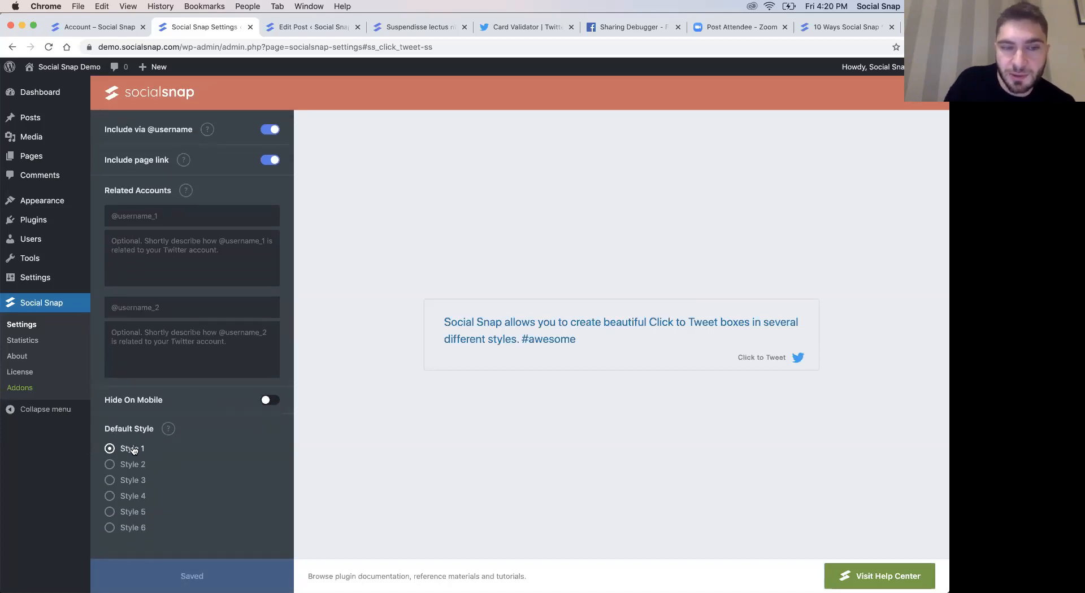
left_click(122, 465)
left_click(125, 481)
left_click(125, 497)
left_click(127, 513)
left_click(131, 530)
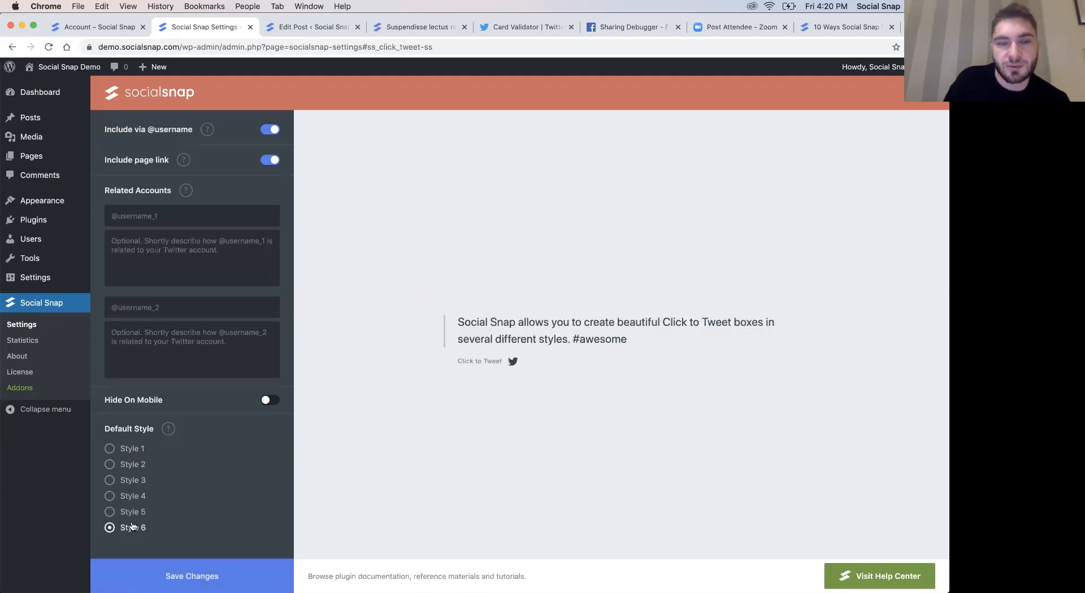
left_click(130, 512)
left_click(180, 574)
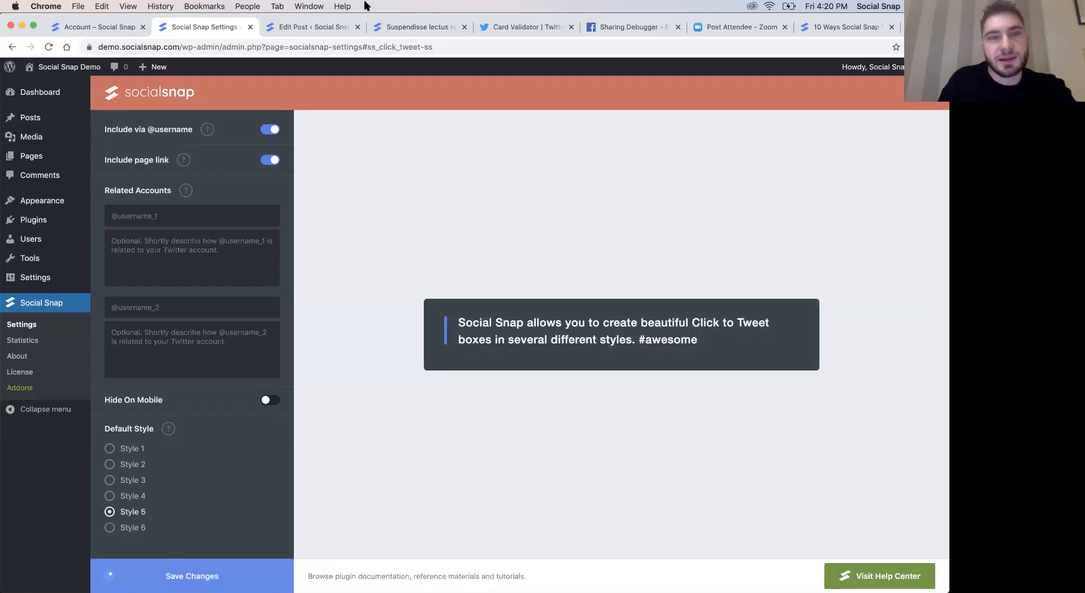
- Reload the published post to view the restyled Click to Tweet box, open its tweet popup, and close it
left_click(399, 25)
key("super+r")
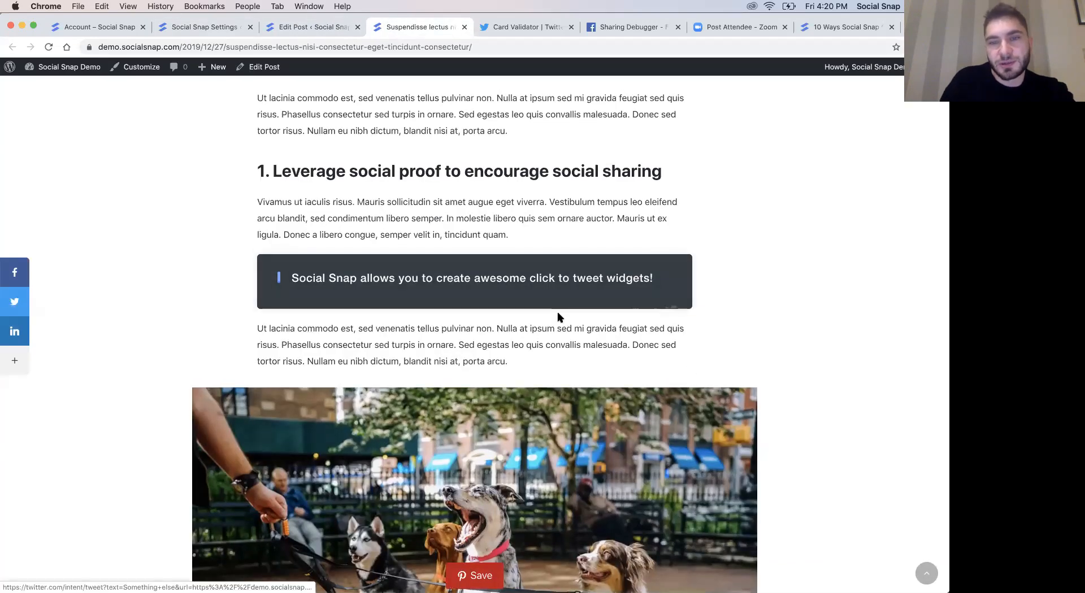
left_click(553, 295)
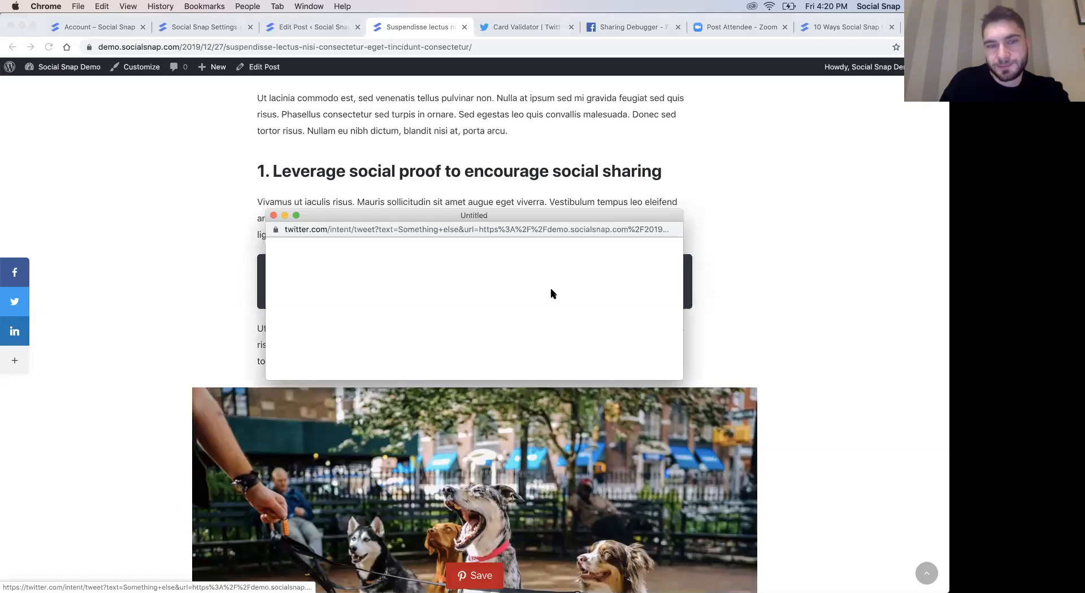
left_click(274, 215)
- Return to the Social Snap plugin settings, leave the Click to Tweet section, and open the Social Meta settings
left_click(293, 28)
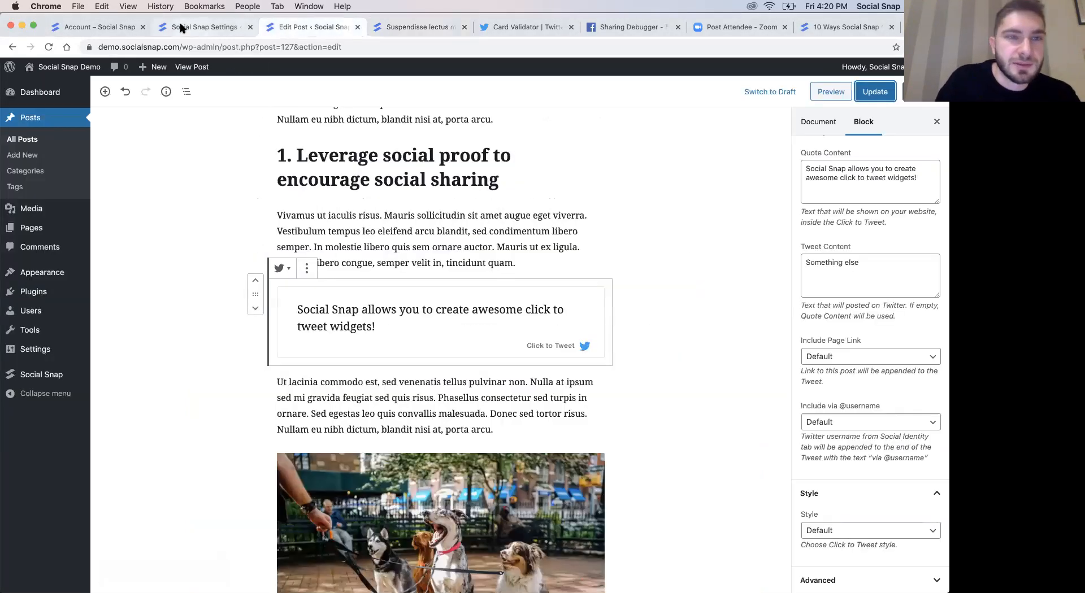
left_click(180, 28)
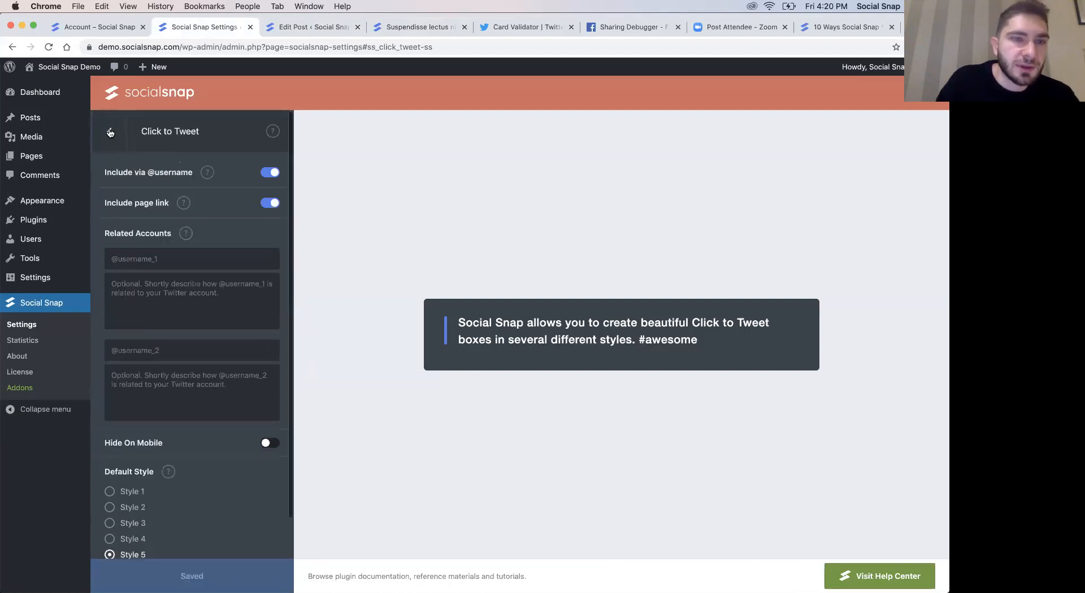
left_click(110, 133)
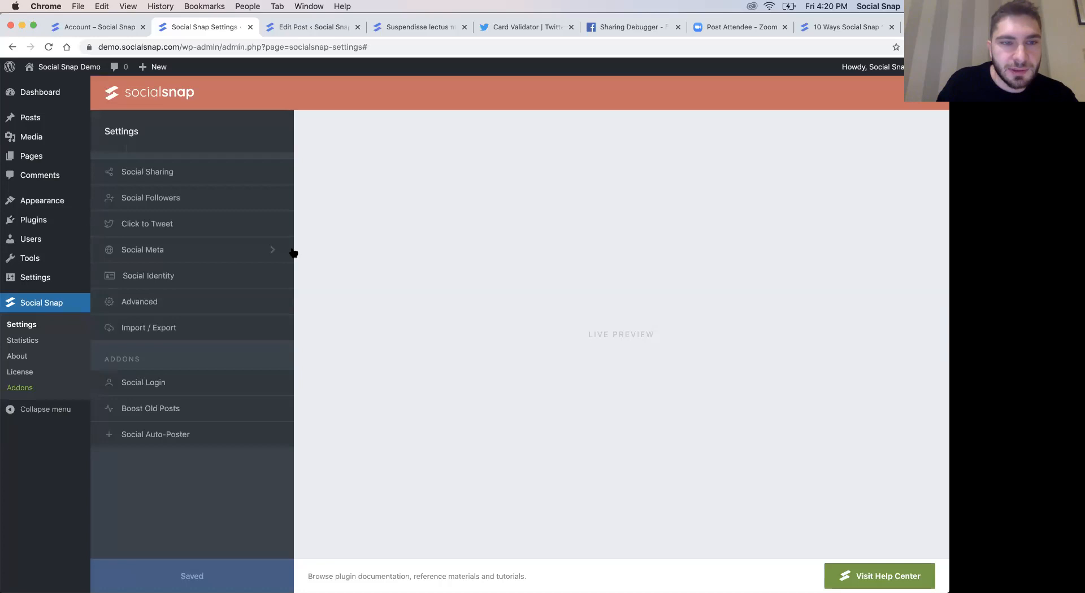
left_click(153, 255)
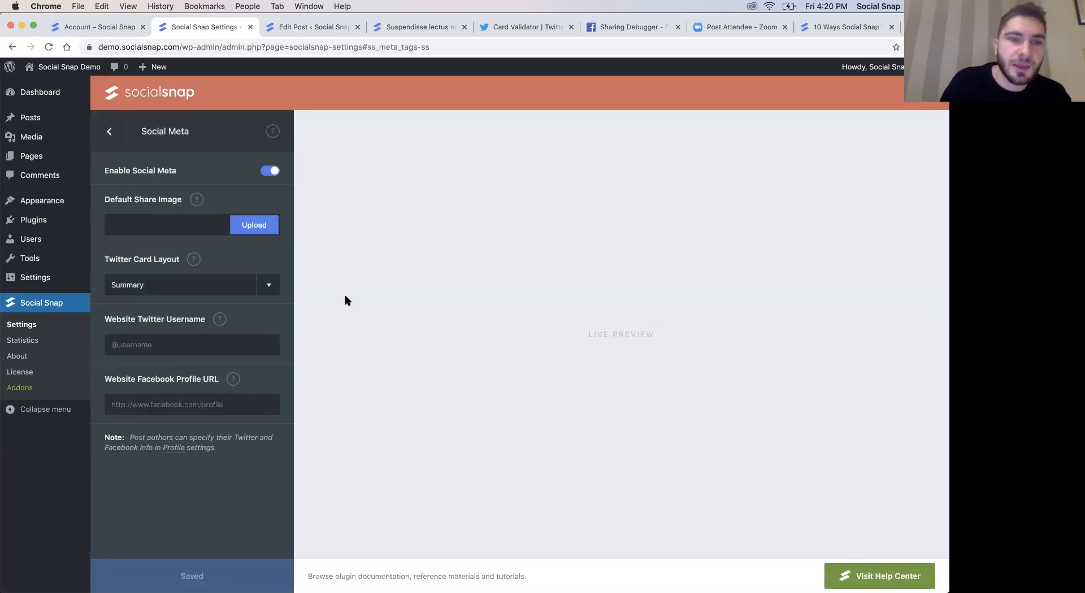
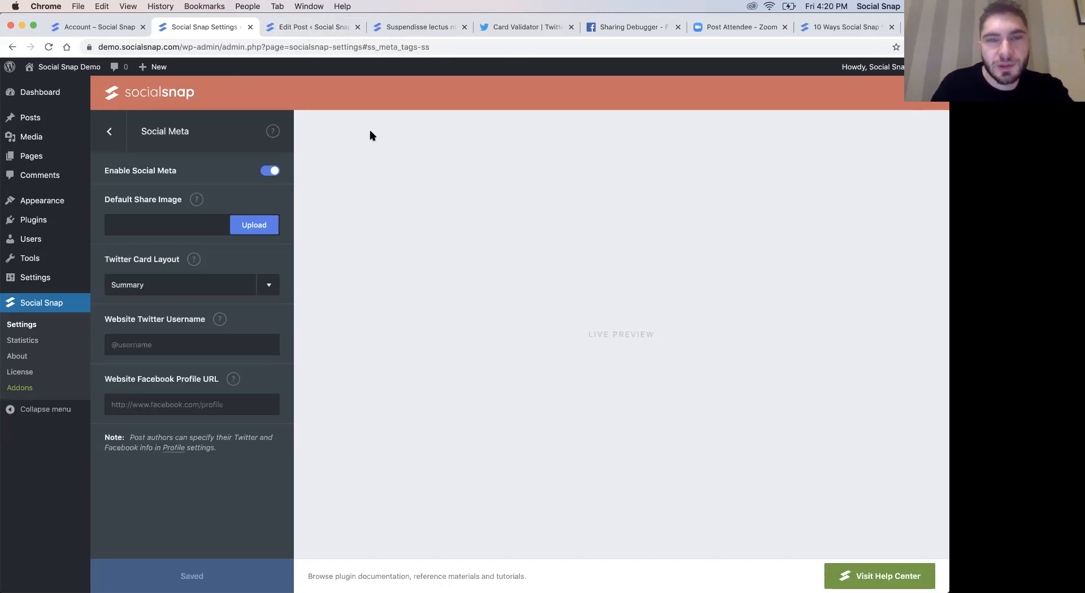
- Copy the published post's URL and preview its card in the Twitter Card Validator
key("super+4")
key("super+5")
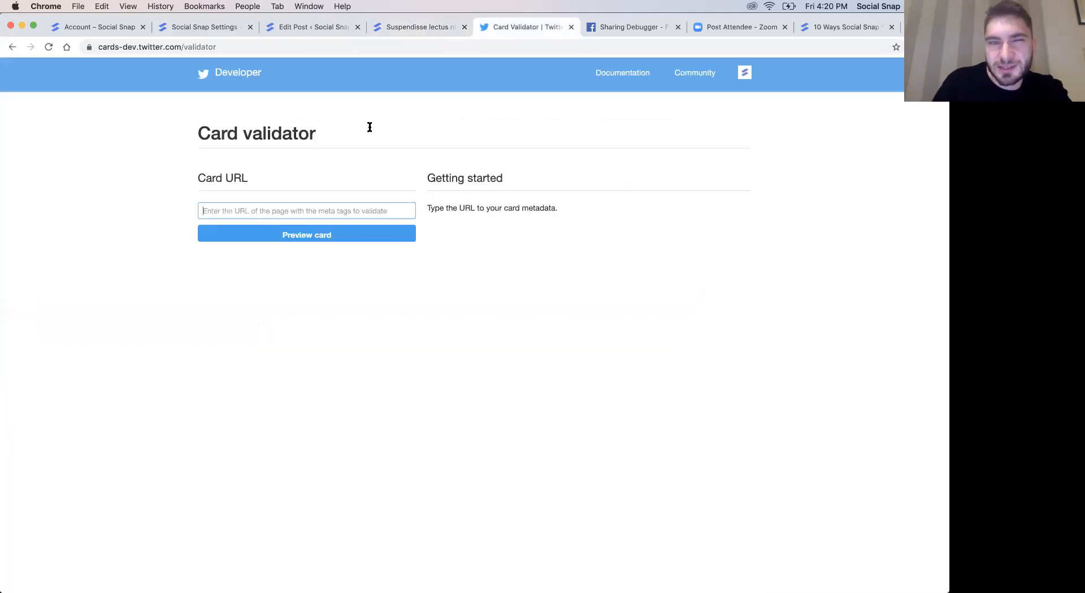
key("super+4")
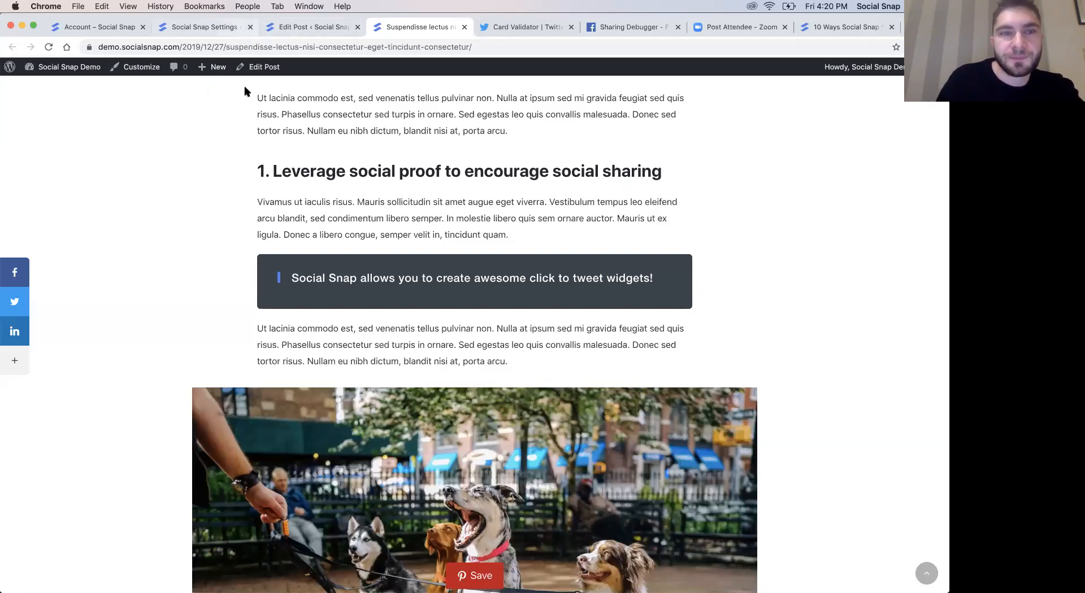
left_click(184, 48)
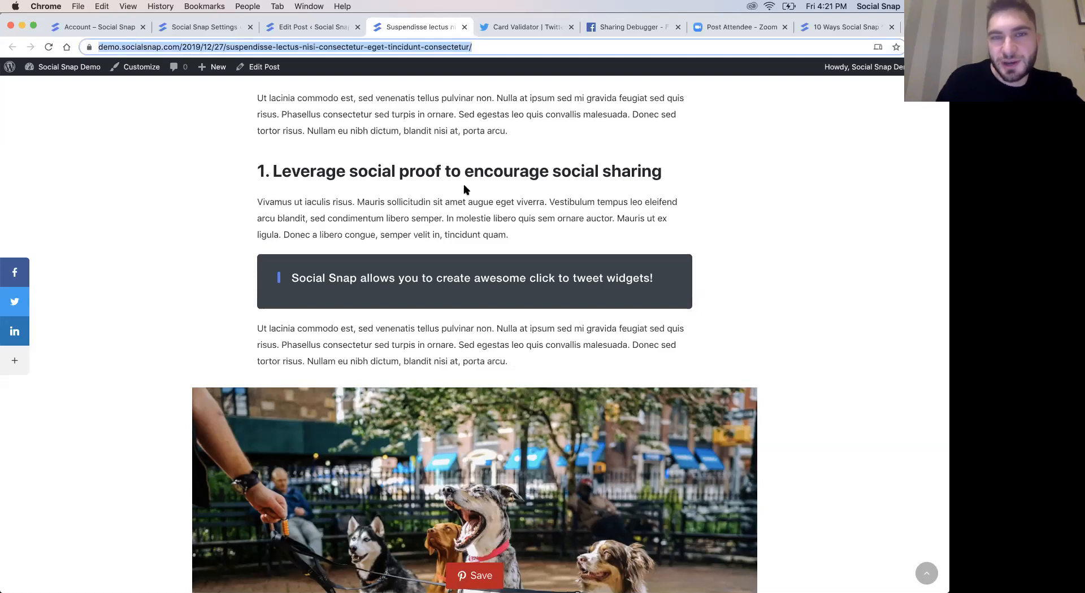
left_click(517, 33)
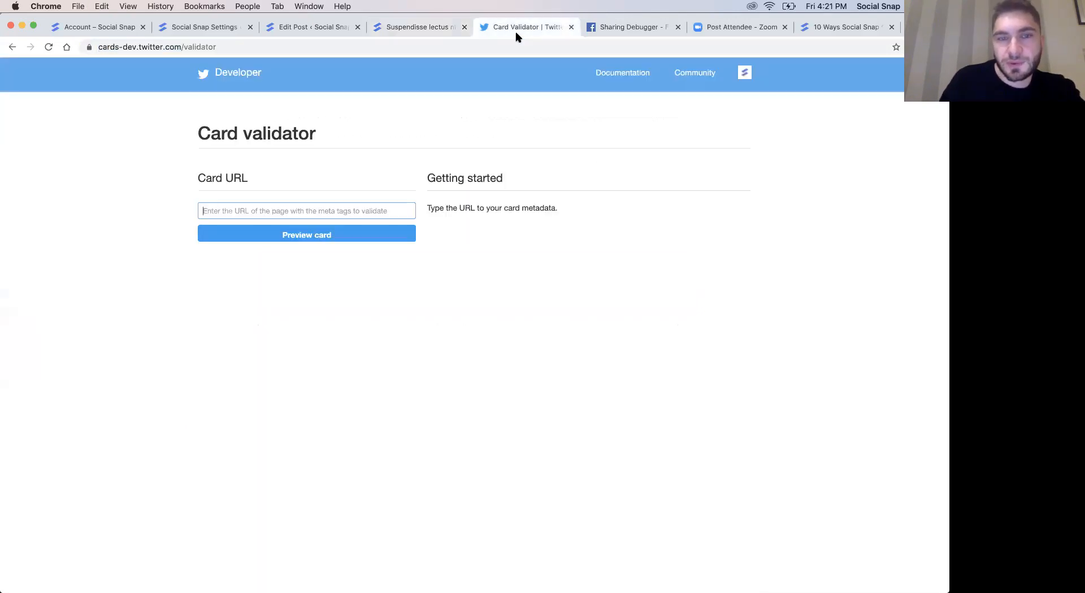
left_click(327, 213)
key("super+v")
left_click(131, 172)
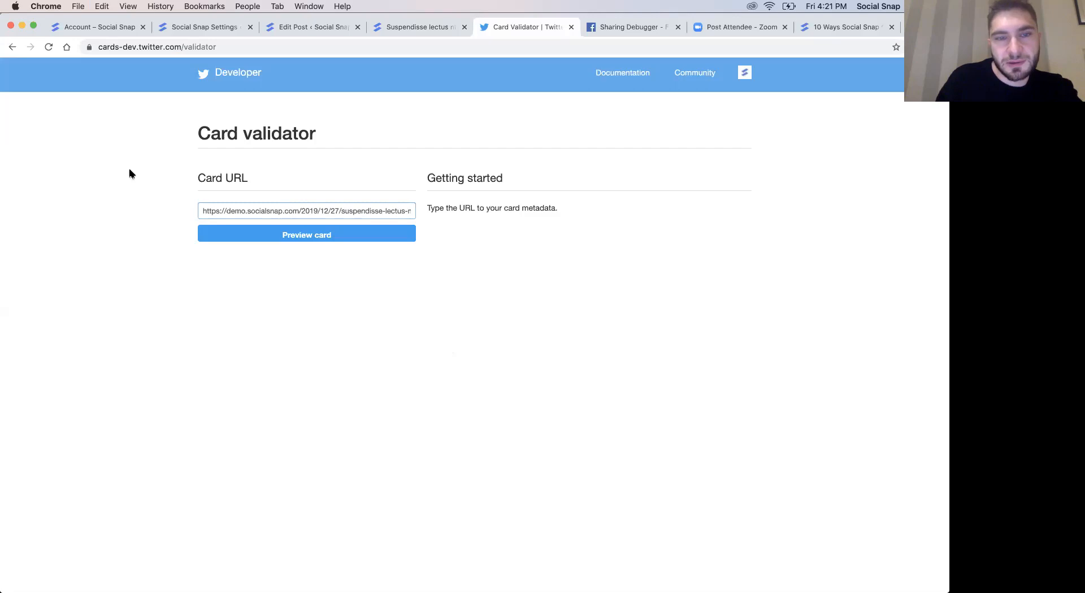
left_click(263, 237)
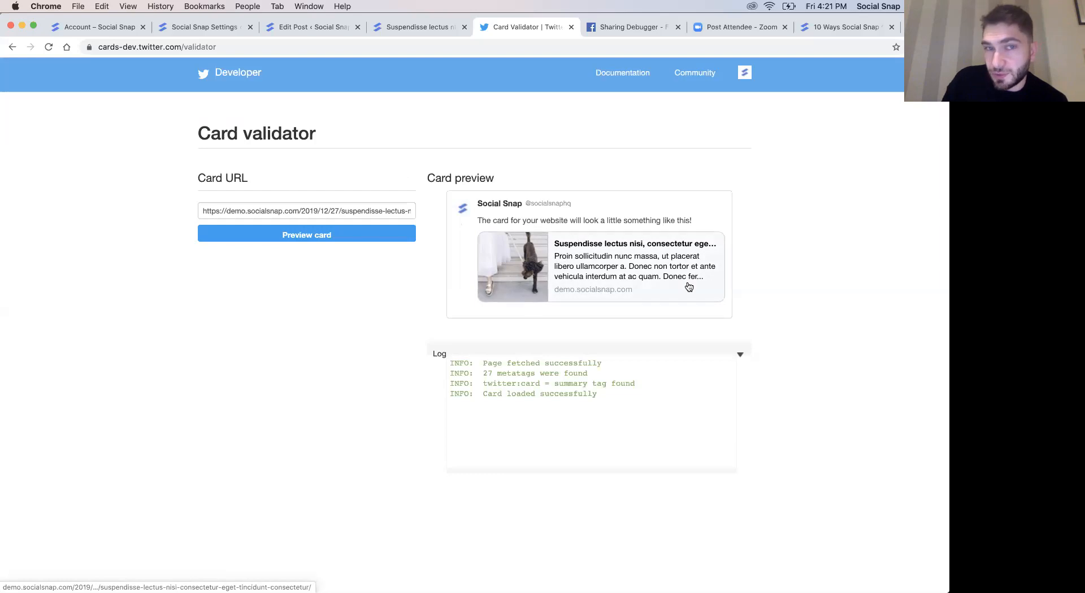
- Review the Default Share Image option in the plugin's Social Meta settings and compare it with the post's Twitter card preview
left_click(191, 27)
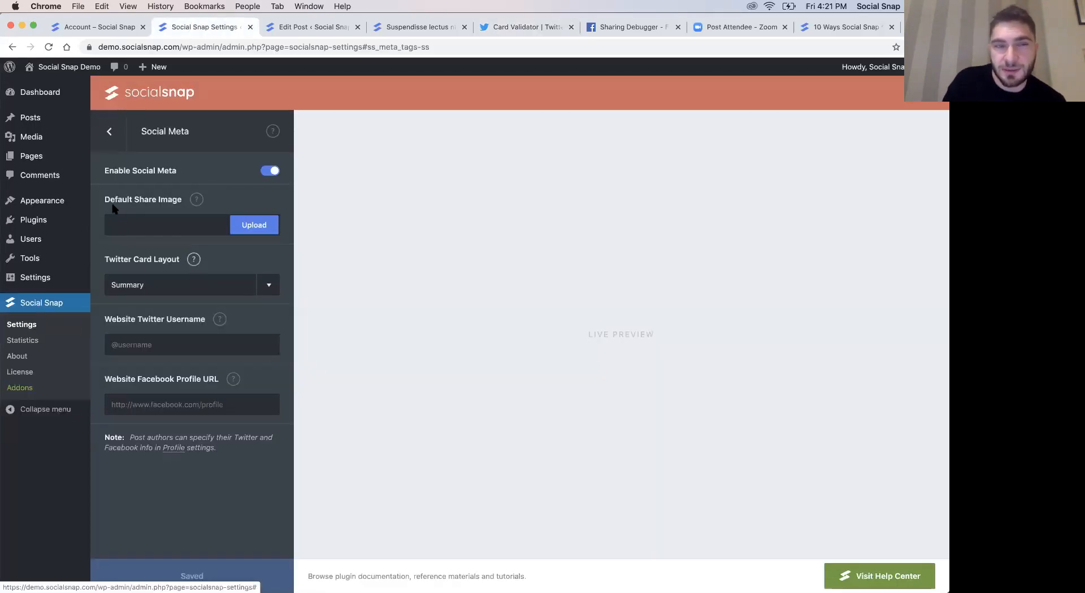
left_click_drag(105, 200, 129, 200)
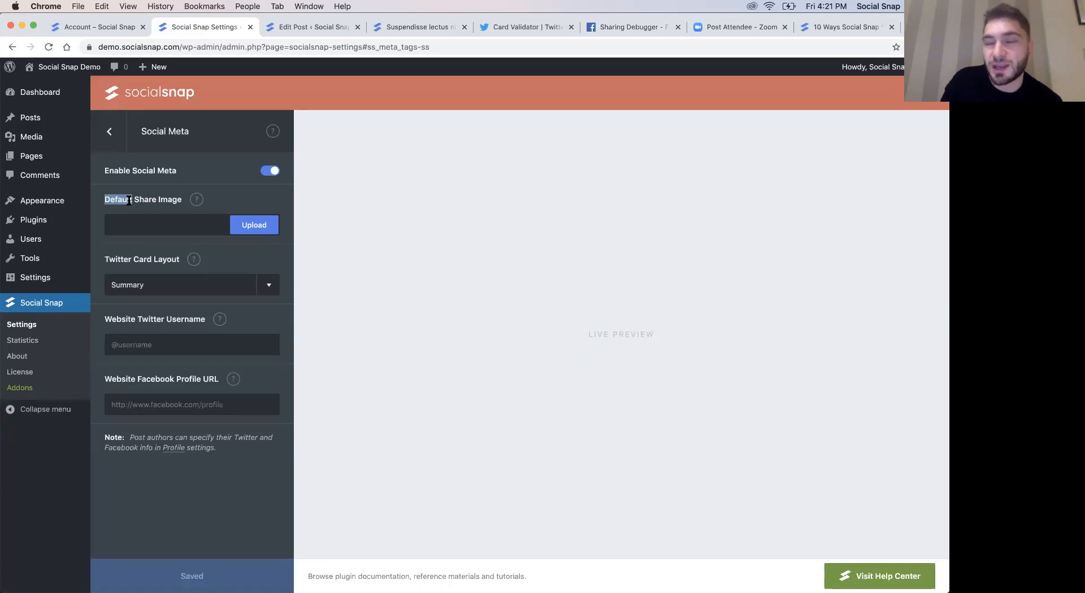
left_click(402, 33)
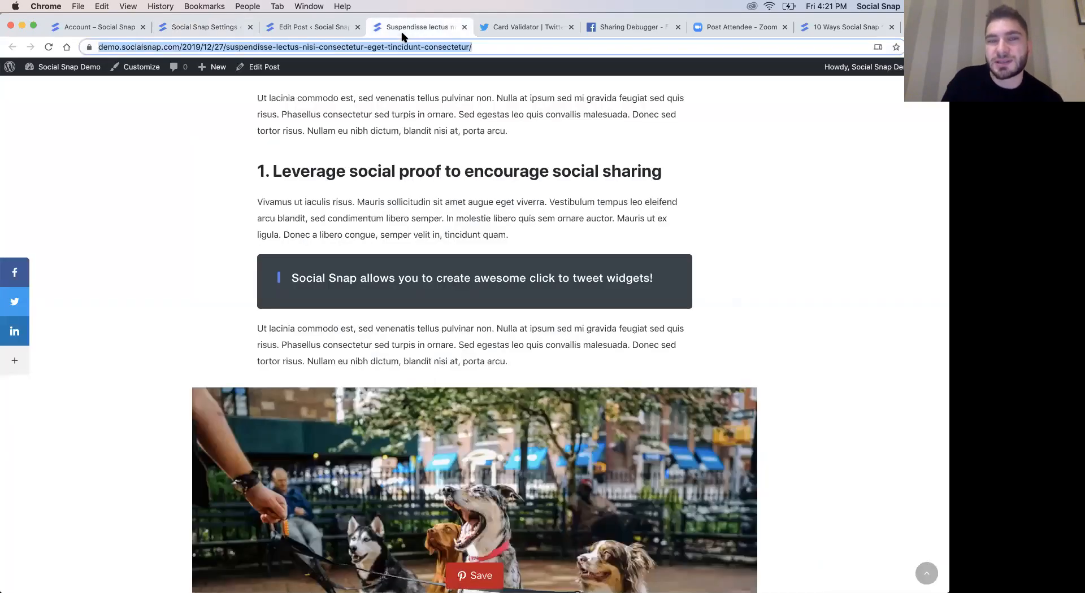
left_click(328, 29)
left_click(506, 33)
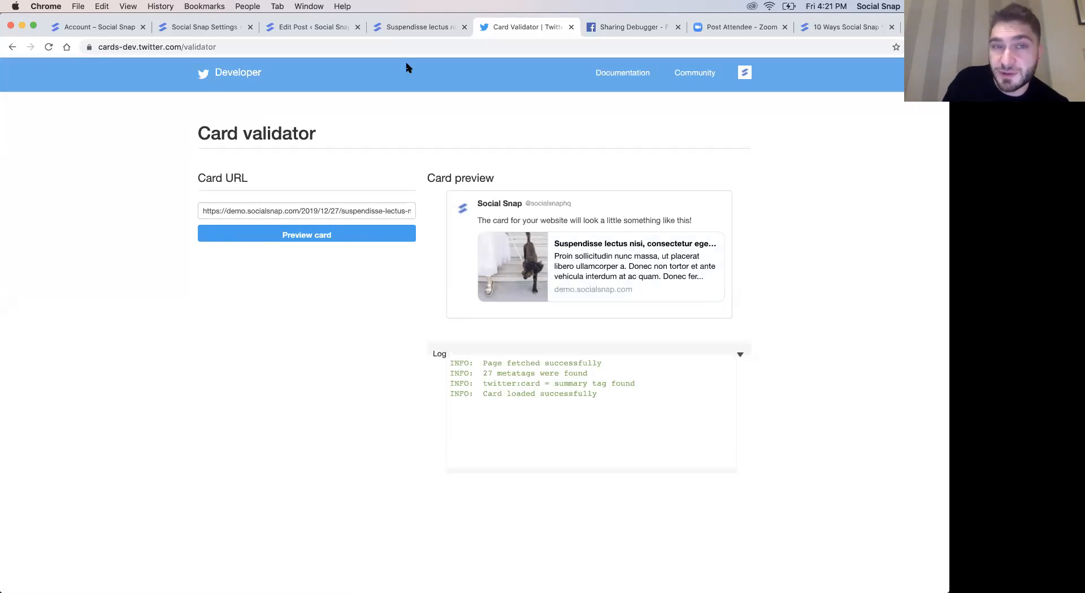
left_click(198, 30)
left_click_drag(135, 199, 151, 200)
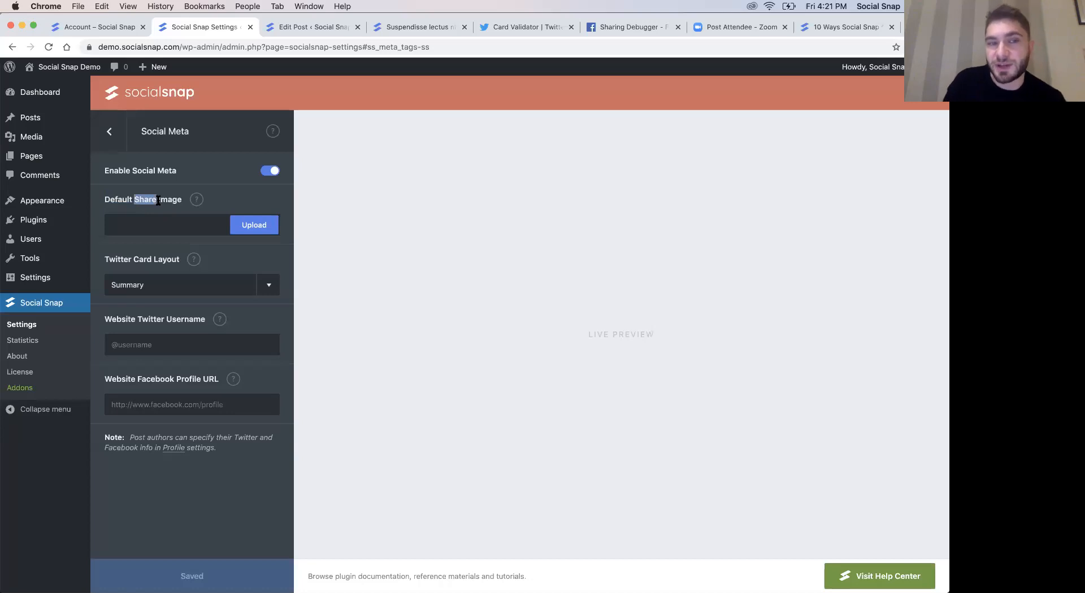
left_click(225, 203)
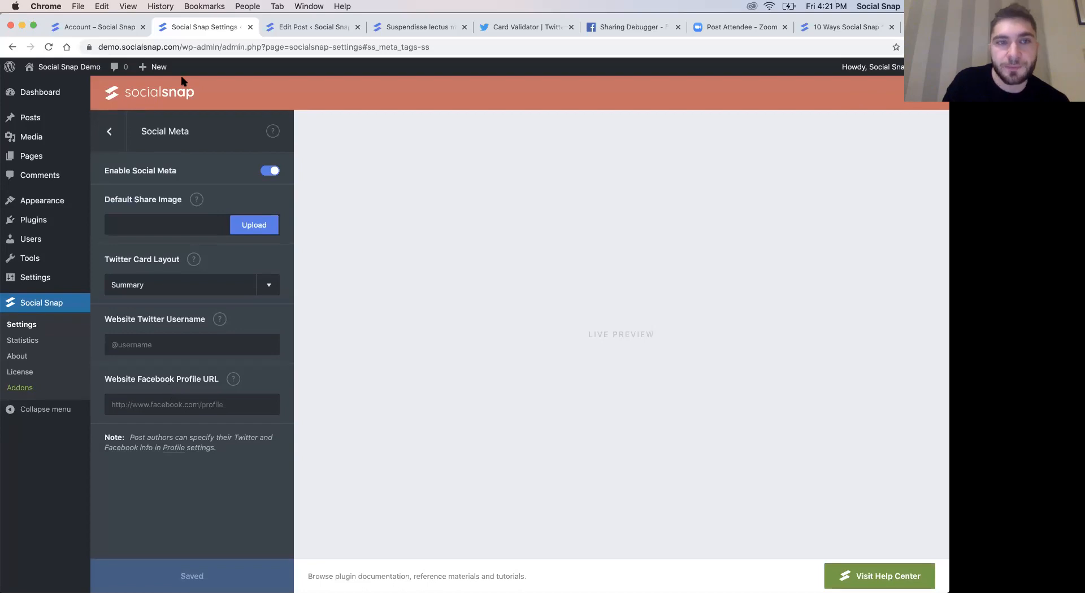
- Open the post editor's document-level Social Snap options and set the Social Media Title to "Custom title"
left_click(295, 32)
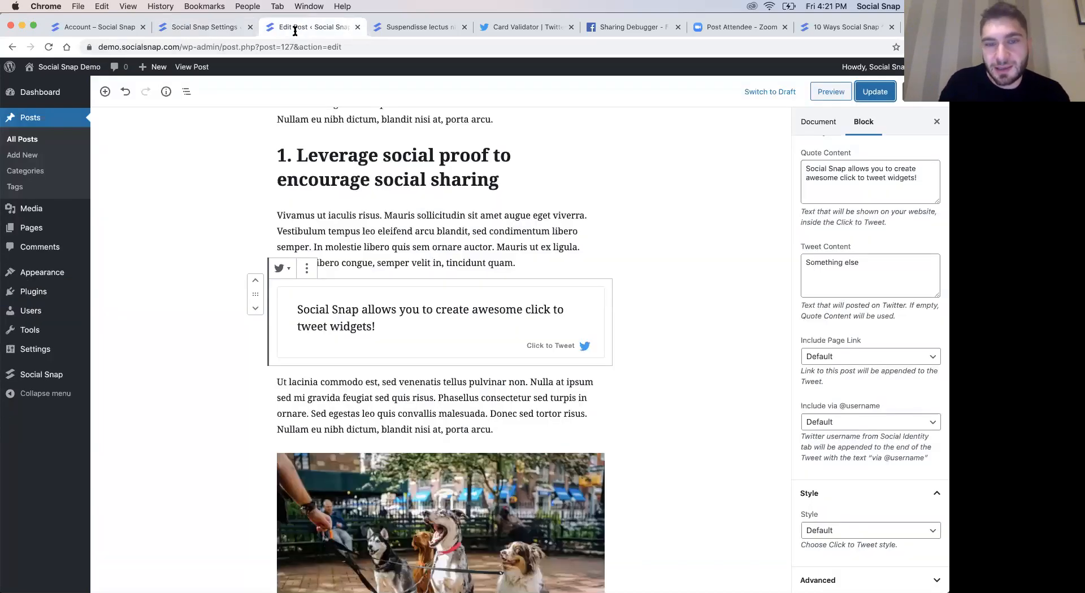
left_click(677, 345)
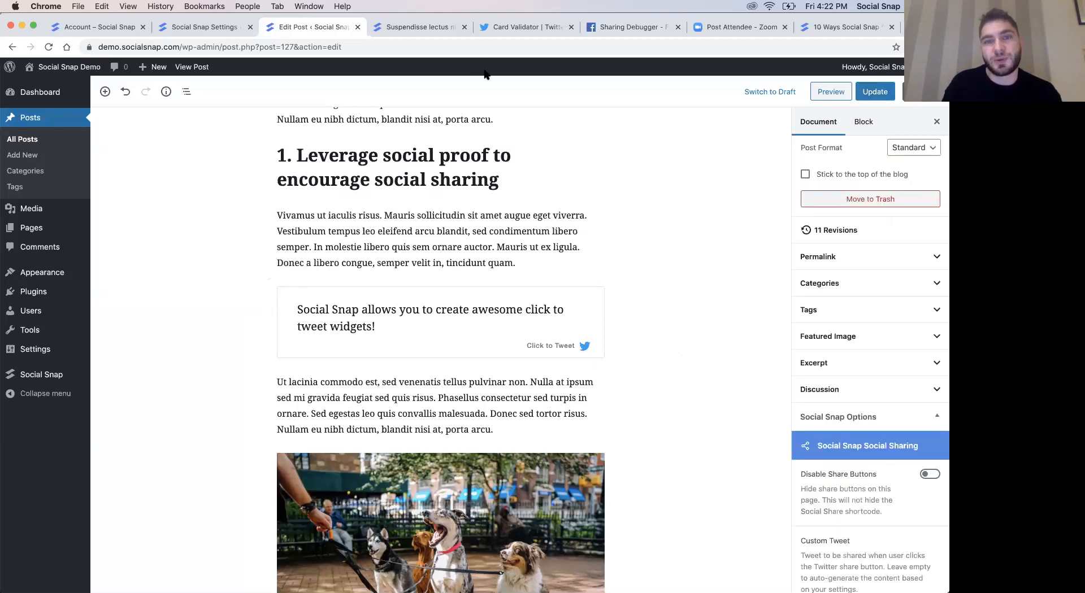
scroll(842, 509, "down", 2)
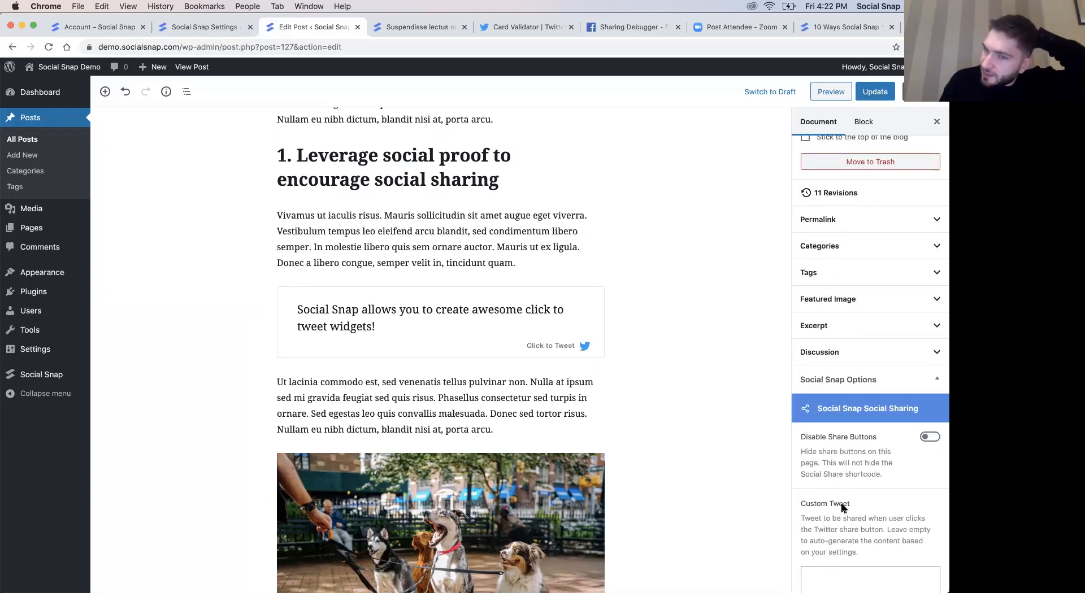
scroll(902, 564, "down", 10)
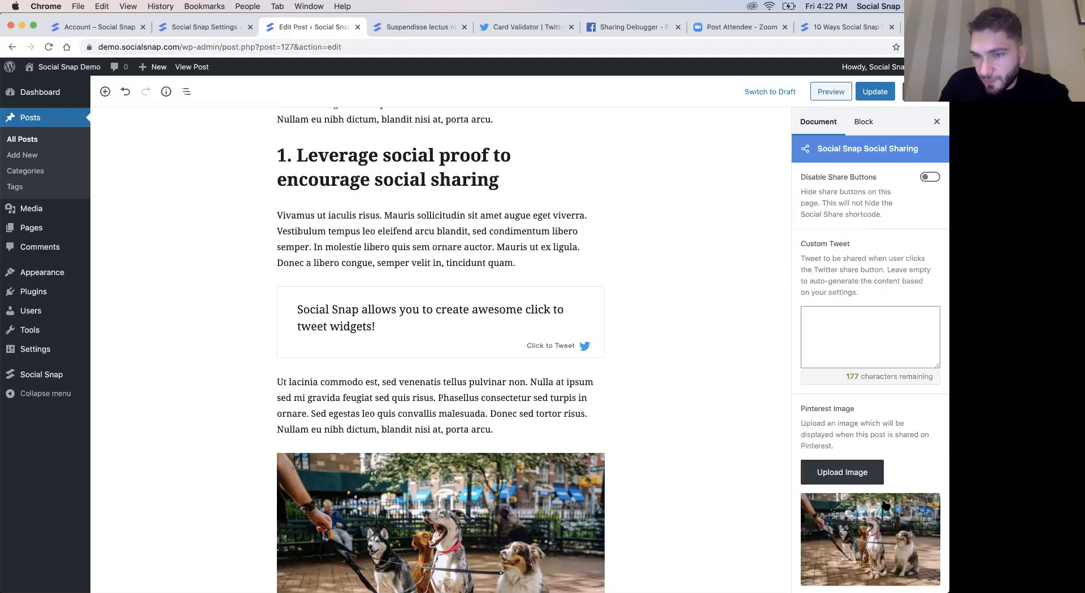
scroll(901, 474, "up", 5)
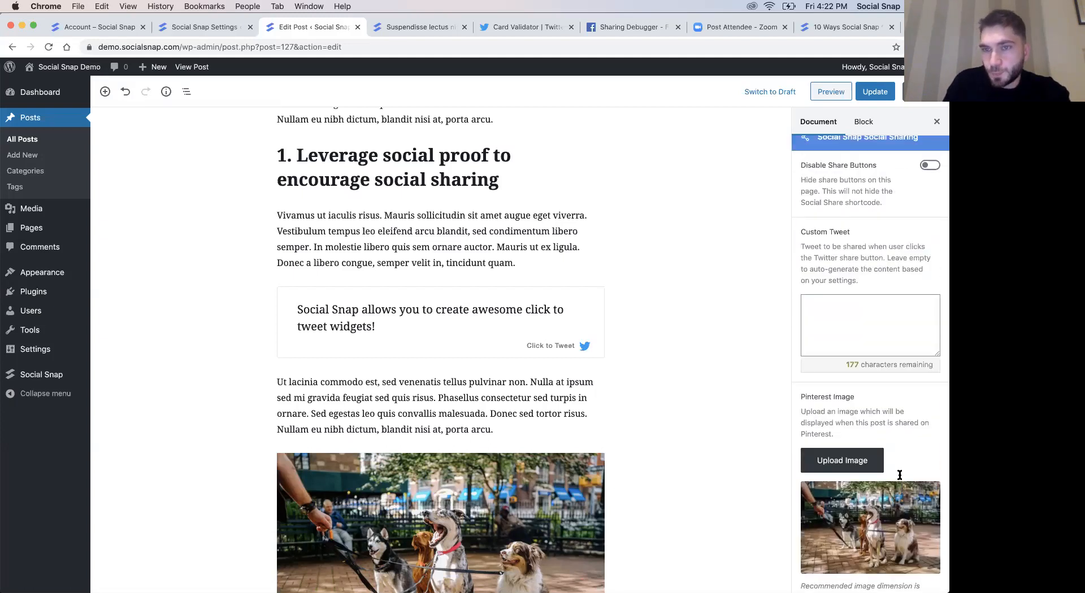
scroll(882, 413, "down", 9)
scroll(882, 413, "down", 8)
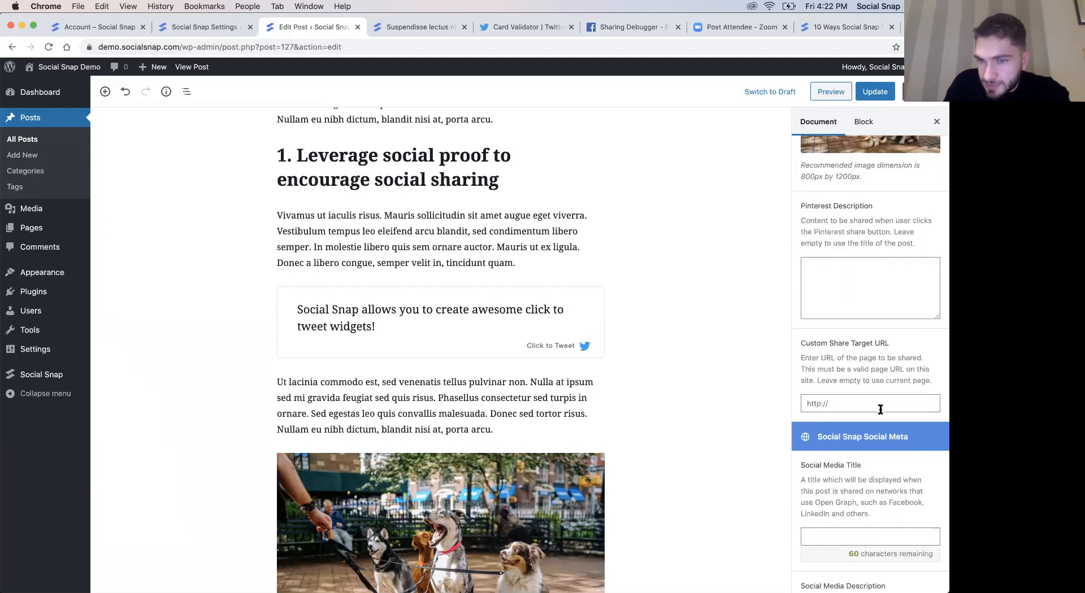
left_click(831, 394)
type("Custom title")
- Enter "Custom description" as the post's Social Media Description
left_click(852, 526)
type("Custom desc")
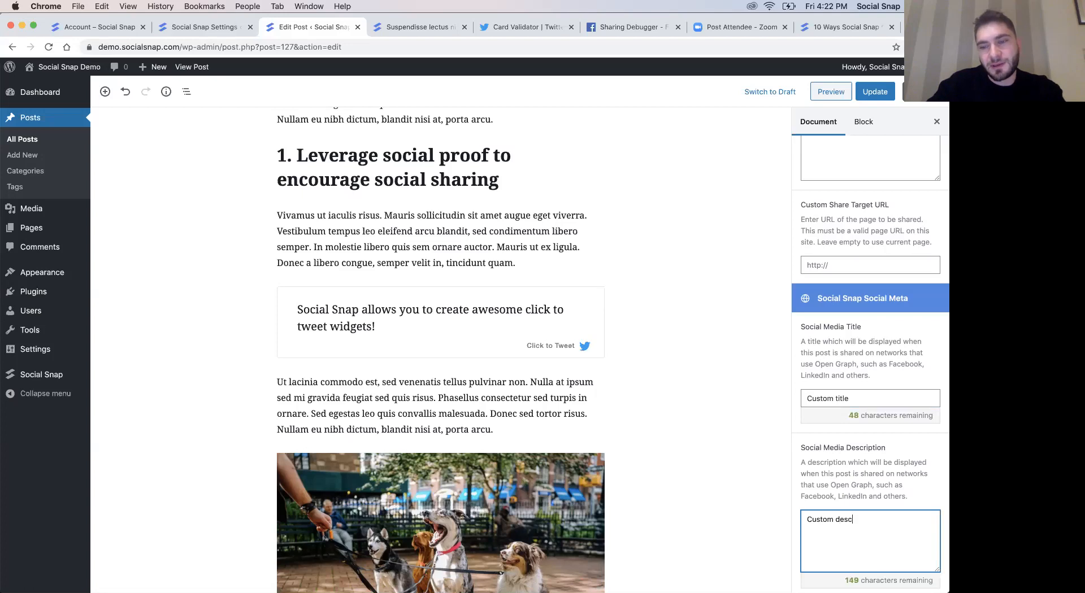
type("riptio")
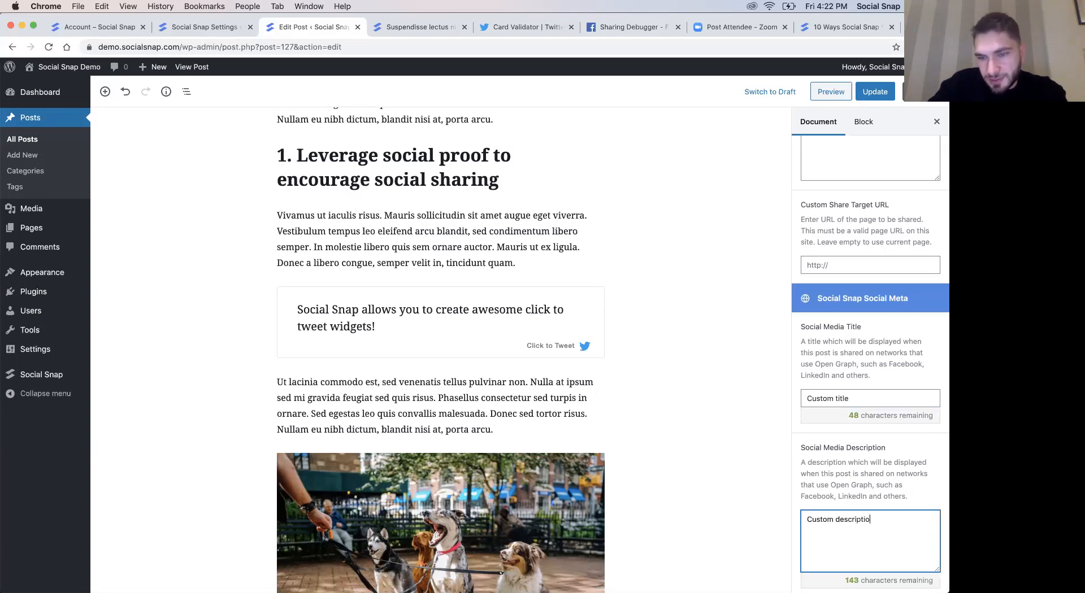
type("n")
- Set the Social Media Image to the photo of the dogs from the media library and update the post
scroll(849, 479, "down", 8)
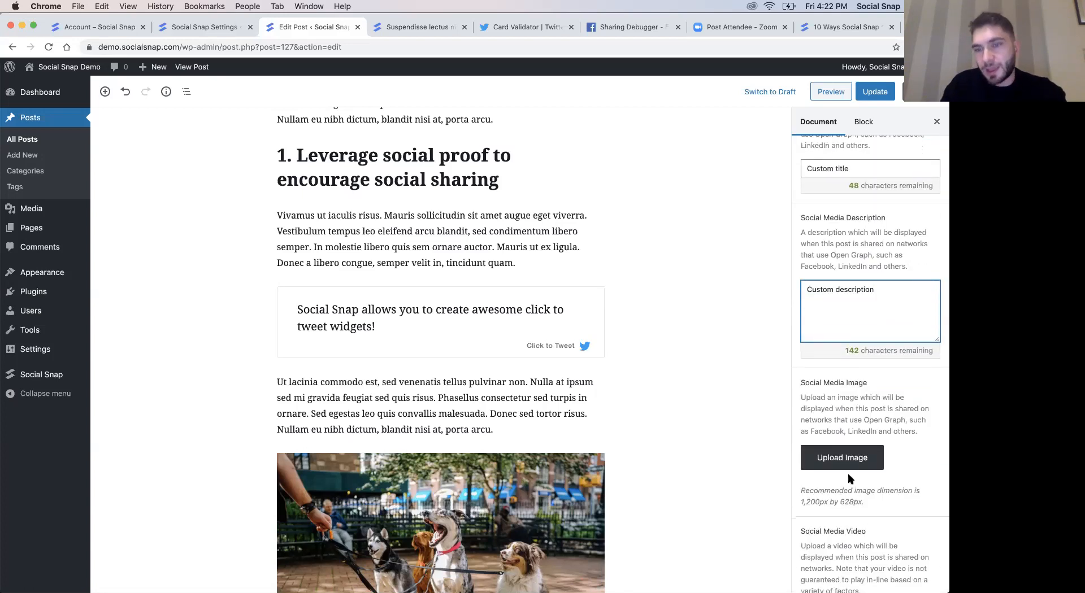
left_click(844, 457)
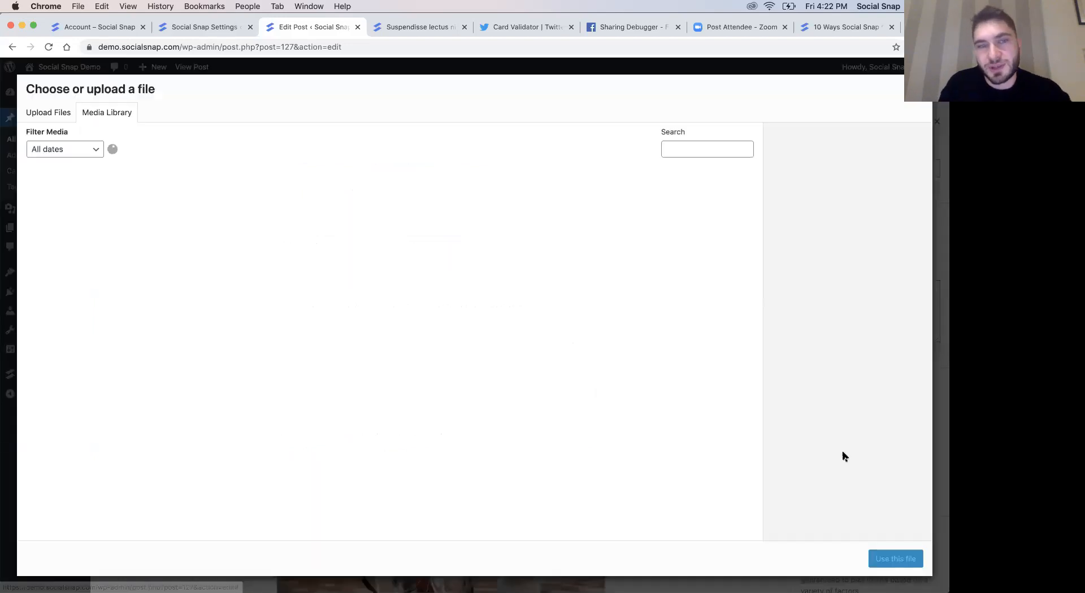
left_click(82, 230)
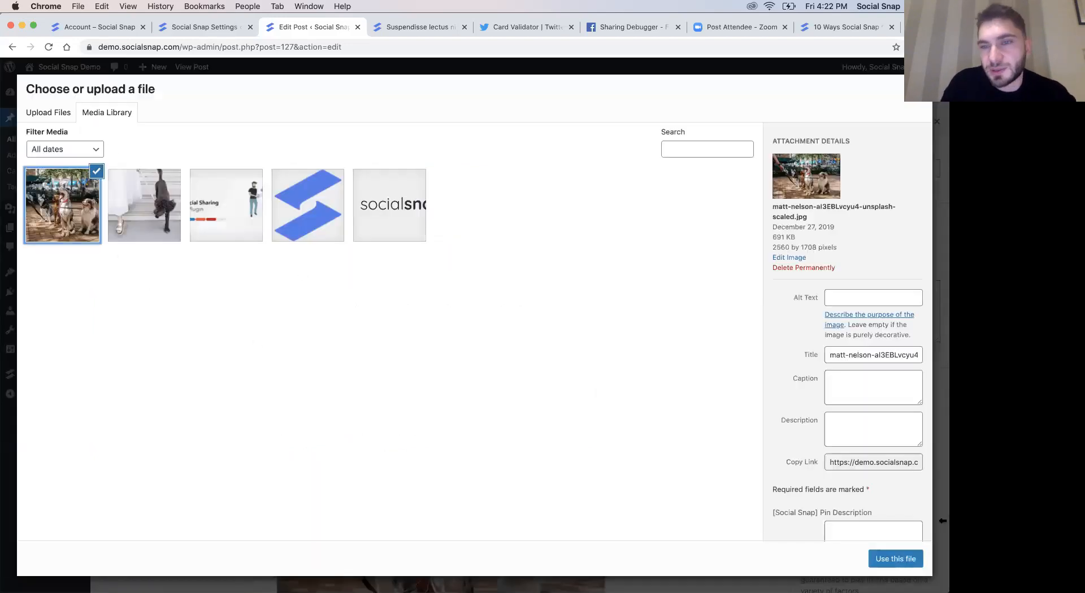
left_click(903, 567)
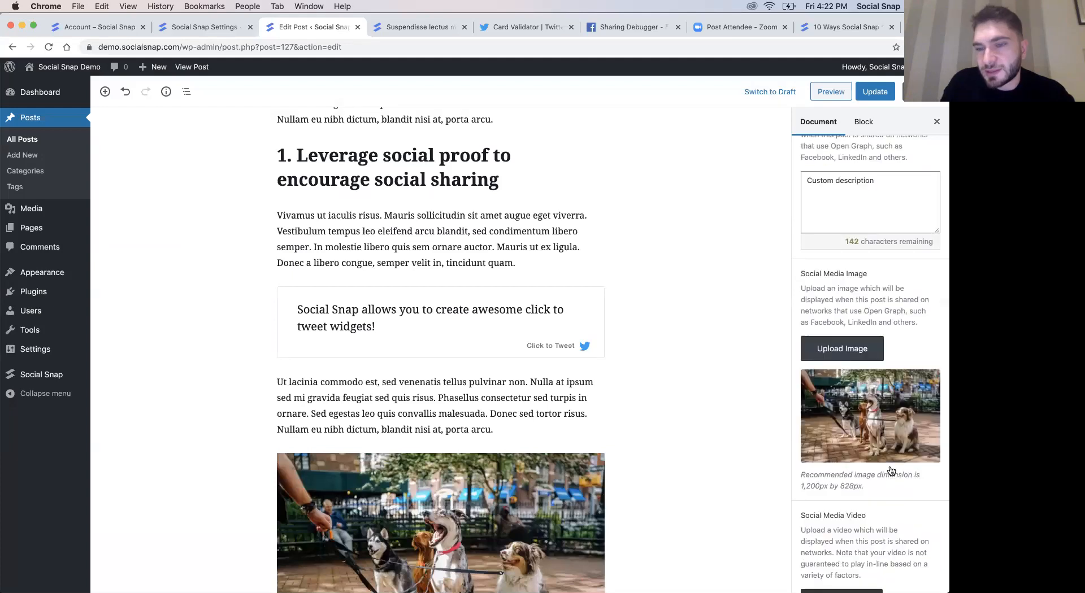
scroll(891, 471, "up", 1)
left_click(874, 92)
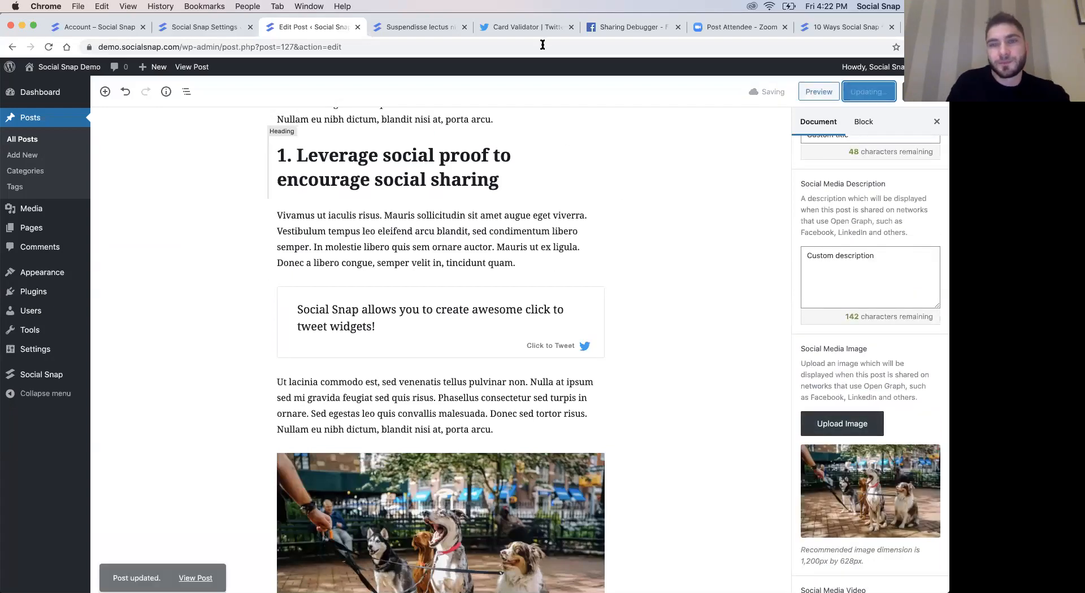
- Preview the post's card again in the Twitter Card Validator, reloading the validator and re-entering the post URL for each further check
left_click(530, 29)
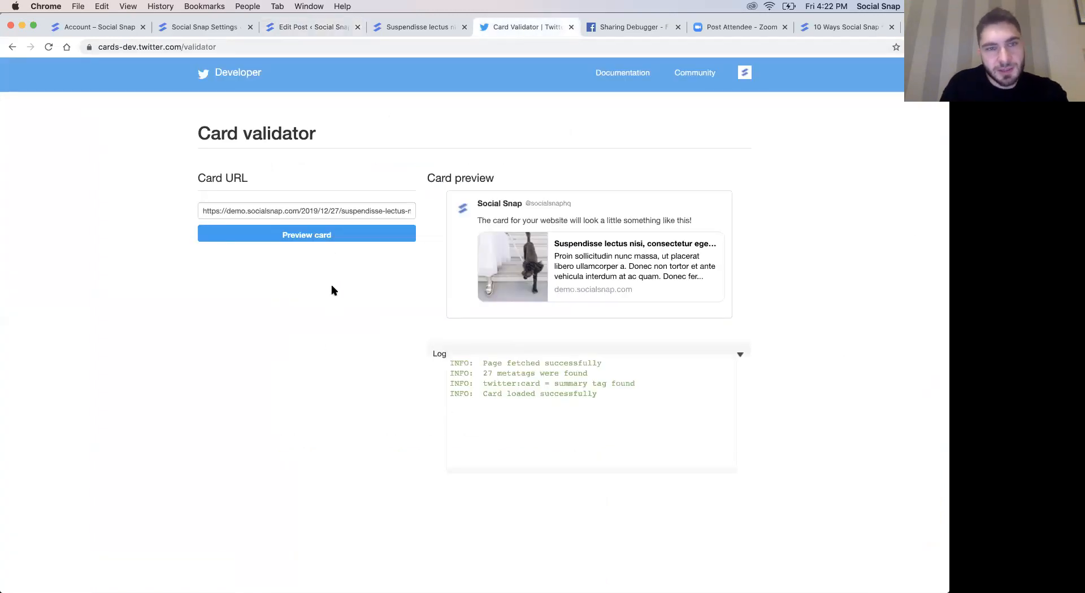
left_click(310, 238)
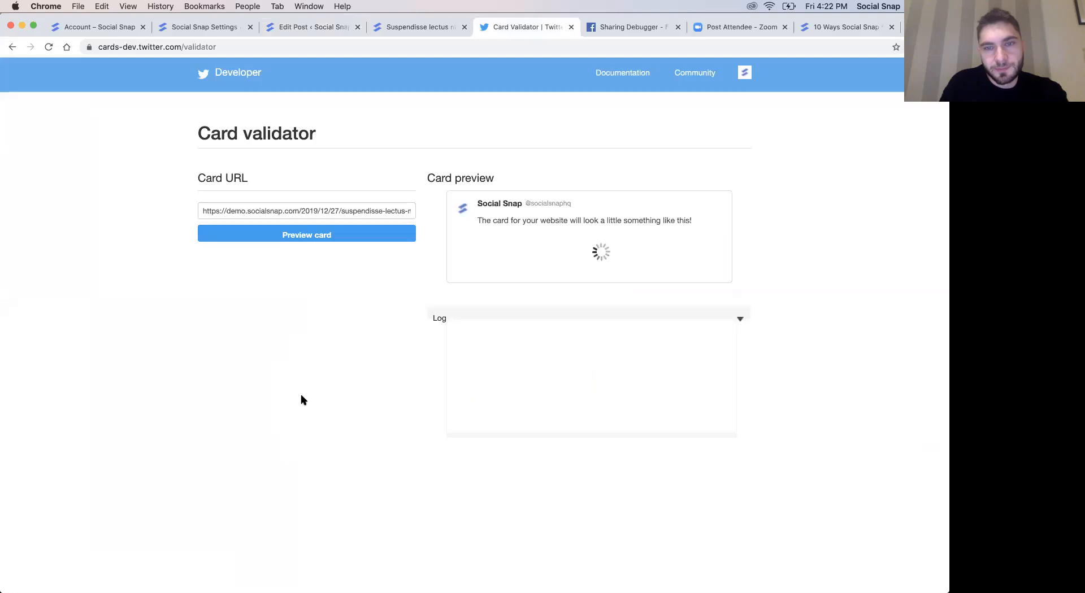
key("super+r")
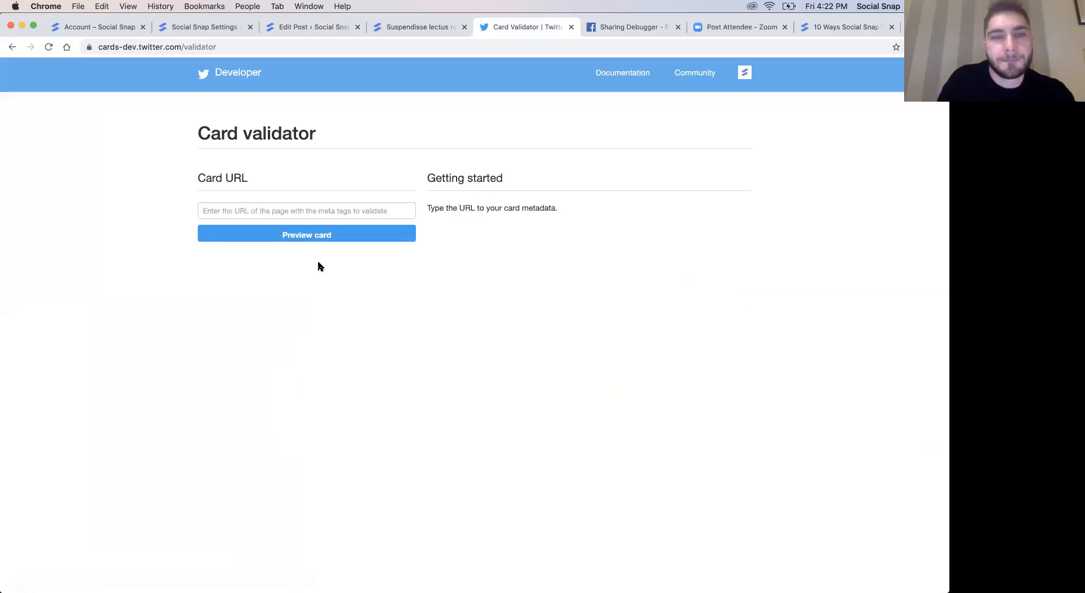
left_click(293, 211)
left_click(275, 233)
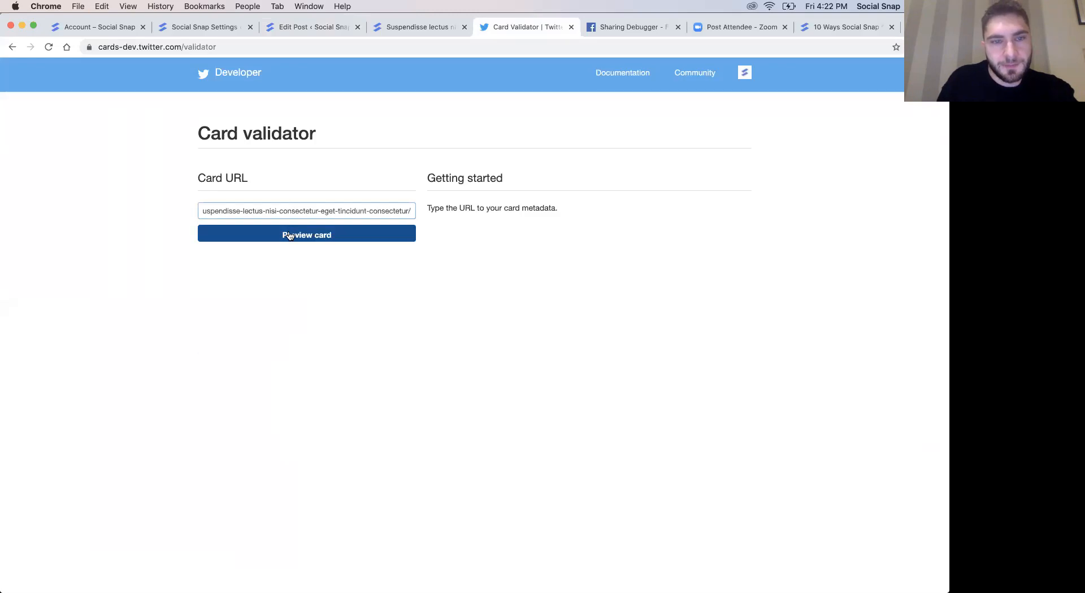
left_click(289, 236)
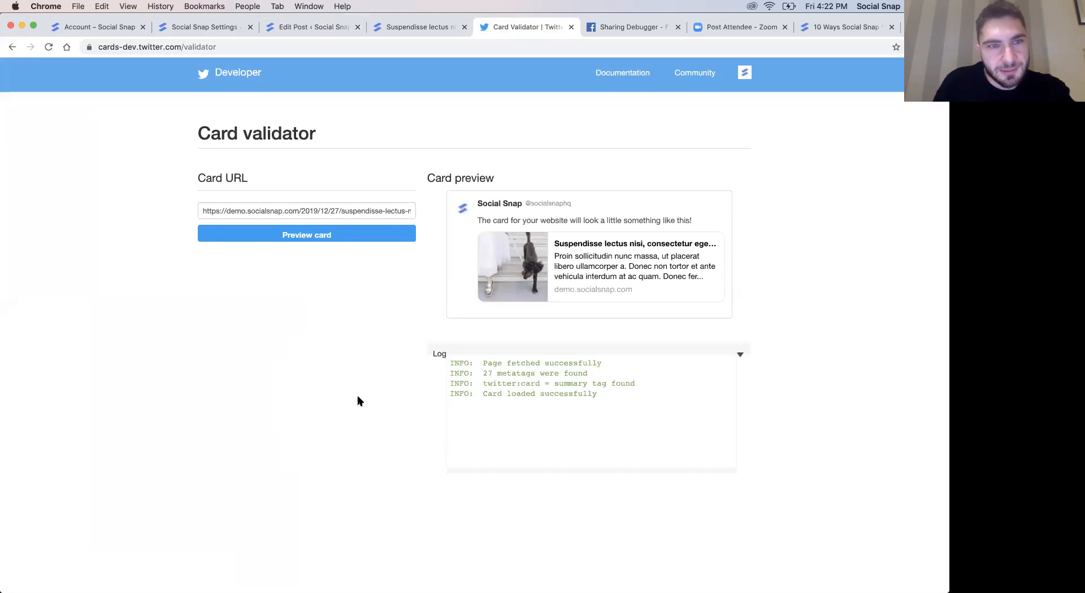
key("super+r")
left_click(303, 211)
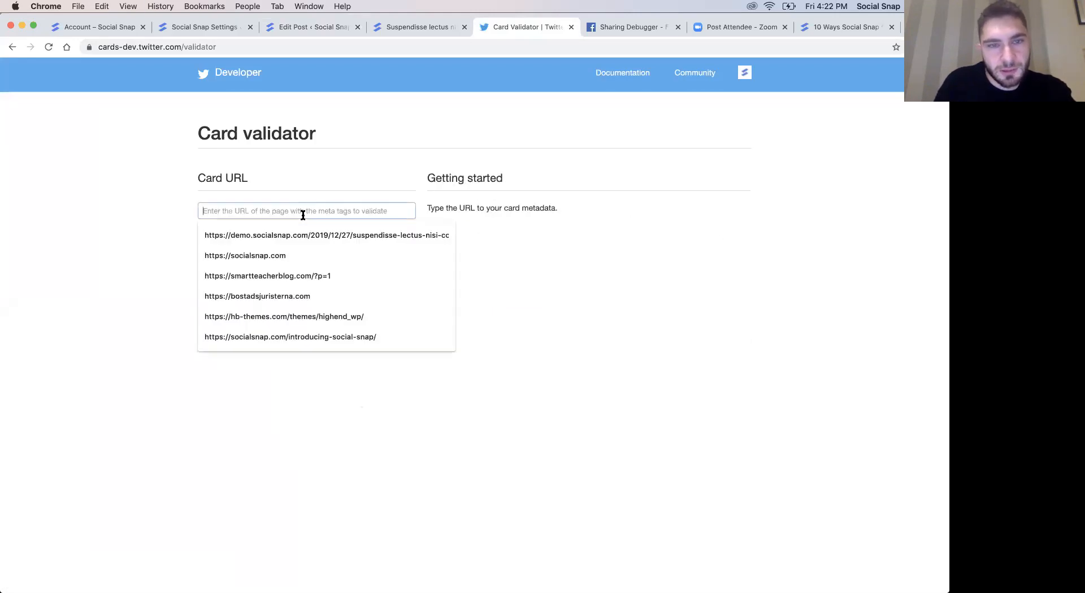
key("Down")
key("Return")
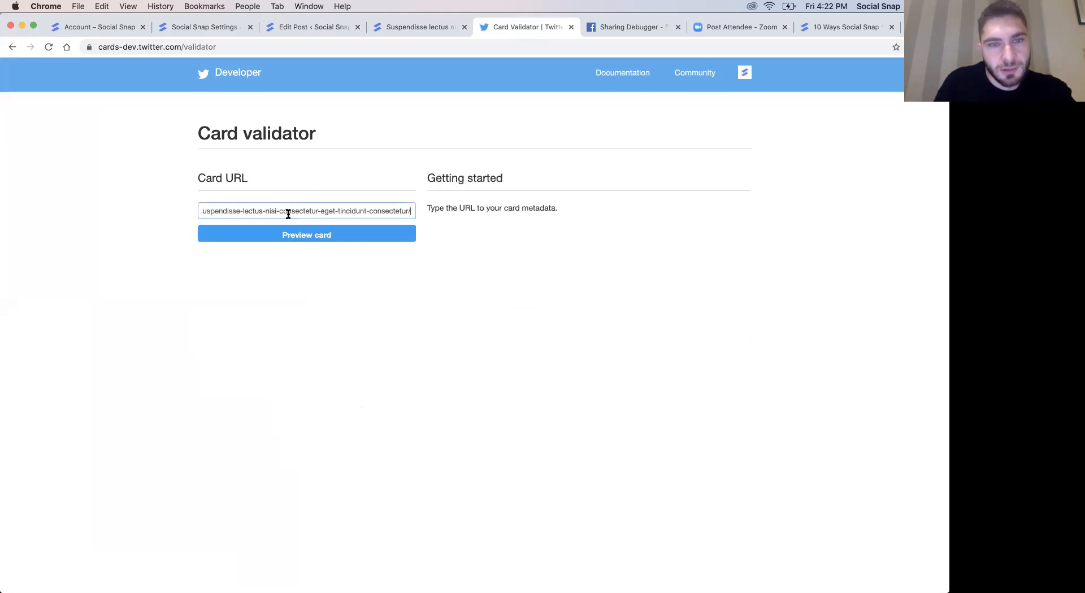
left_click(263, 240)
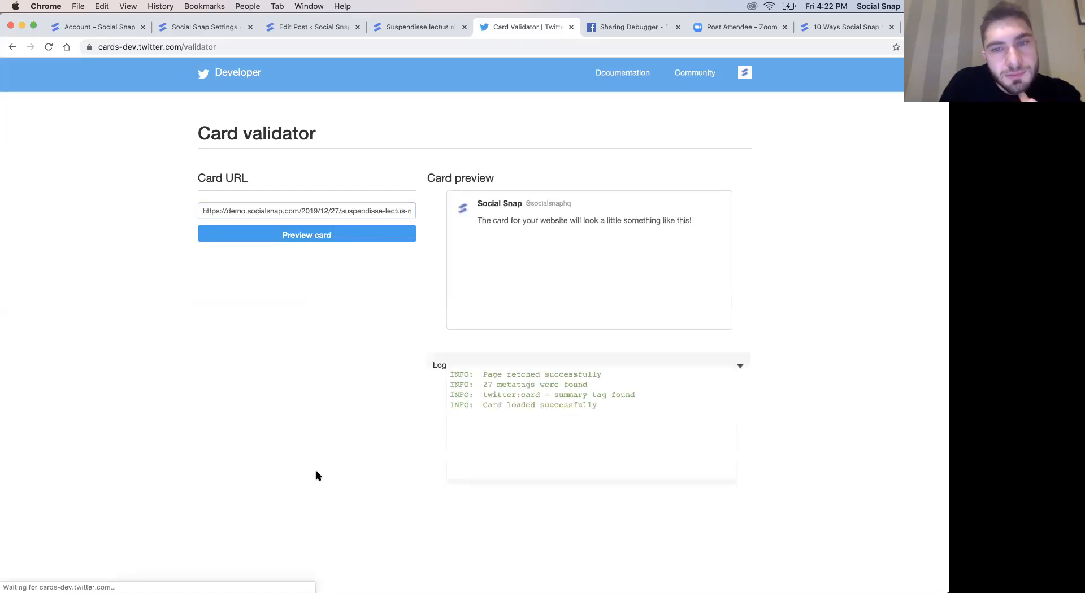
- Return to the post editor, check the Social Snap Social Meta fields, and update the post again
left_click(310, 32)
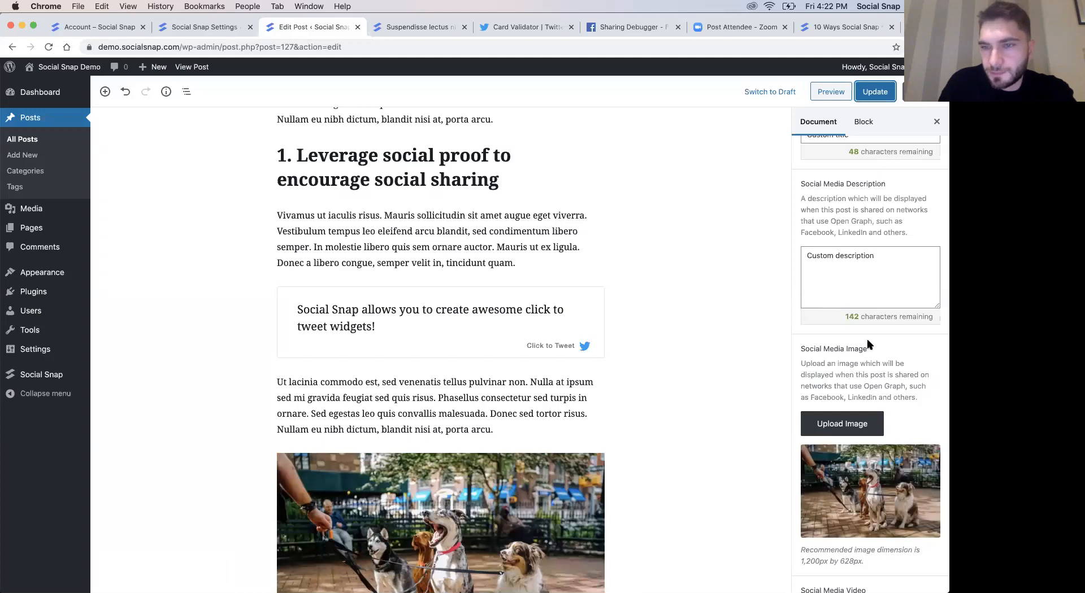
scroll(864, 347, "up", 7)
left_click(875, 91)
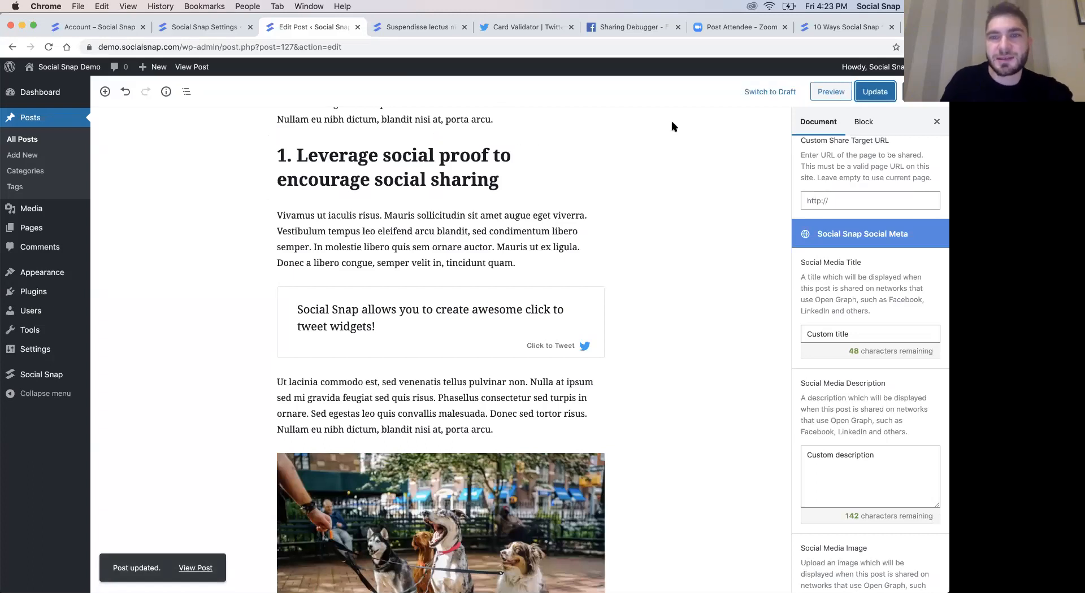
- Debug the post URL in the Facebook Sharing Debugger and scrape it again to refresh its link preview
scroll(672, 126, "up", 2)
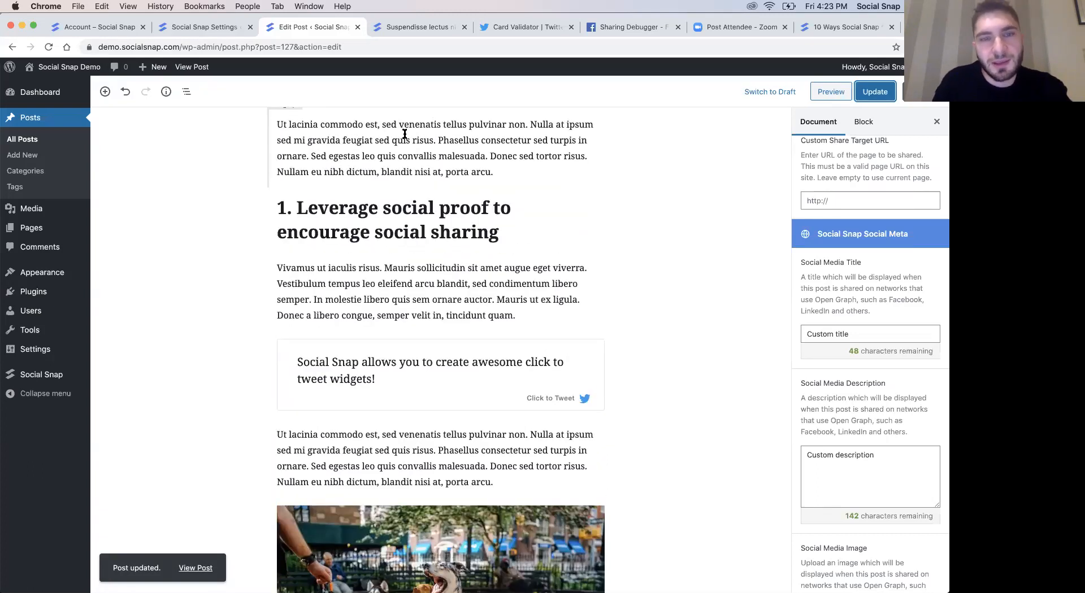
left_click(627, 29)
left_click(357, 129)
type("https://demo.socialsnap.com/2019/12/27/suspendisse-lectus-nisi-consectetur-eget-tincidunt-consectetur/")
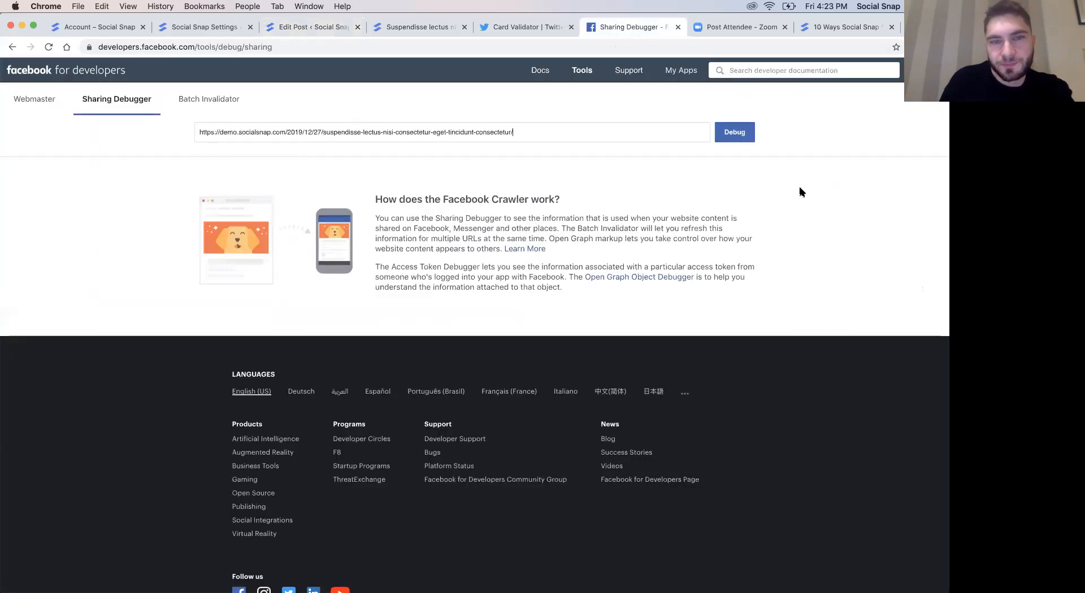
left_click(733, 134)
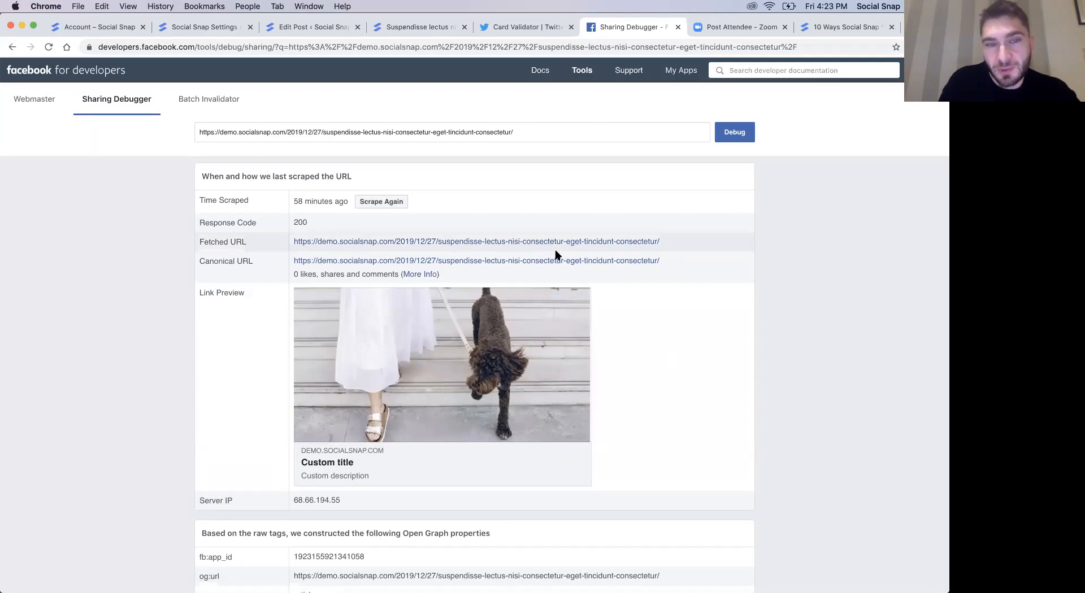
left_click(375, 204)
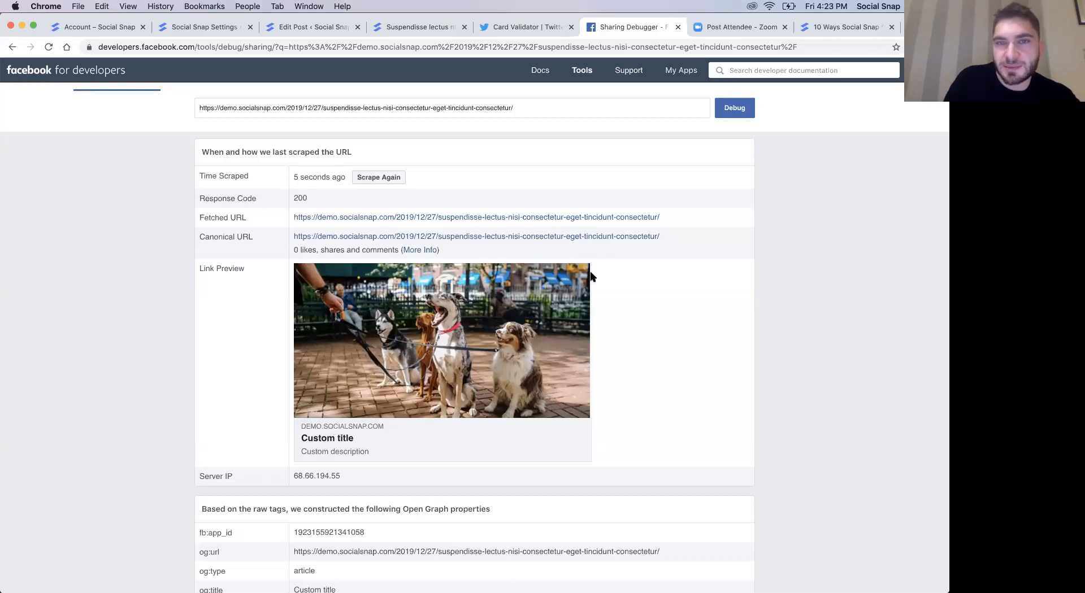
- Reload the Twitter Card Validator, re-enter the post URL and preview its card
left_click(522, 32)
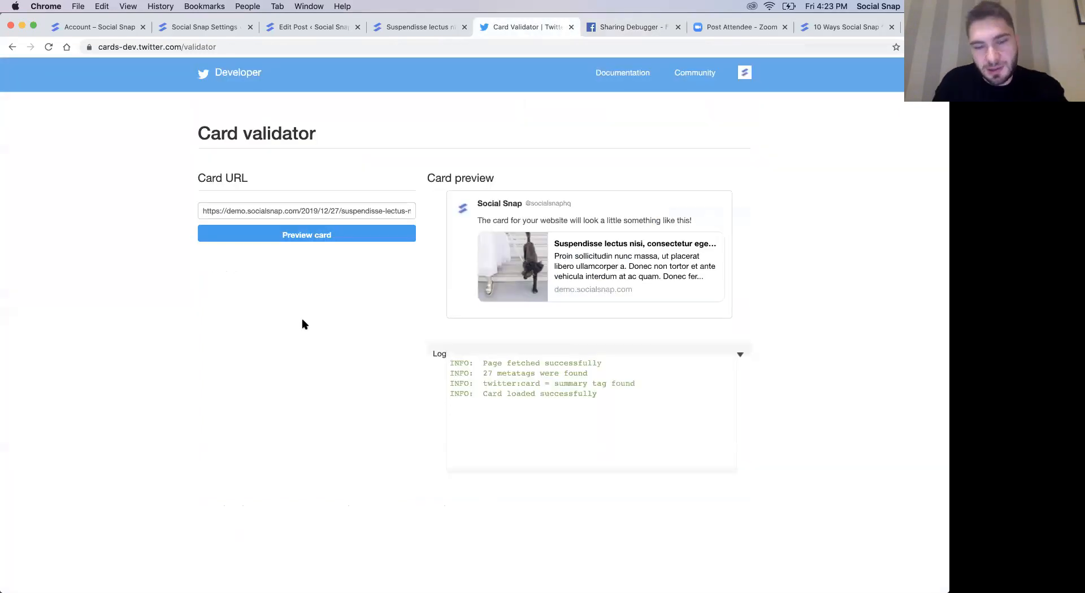
key("super+r")
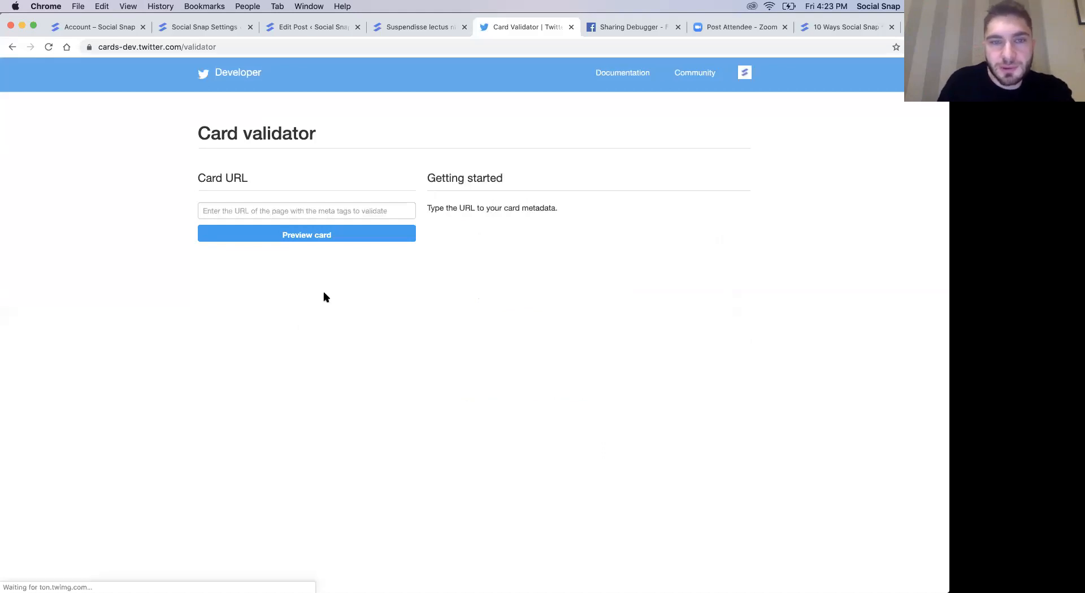
left_click(305, 207)
key("Down")
key("Return")
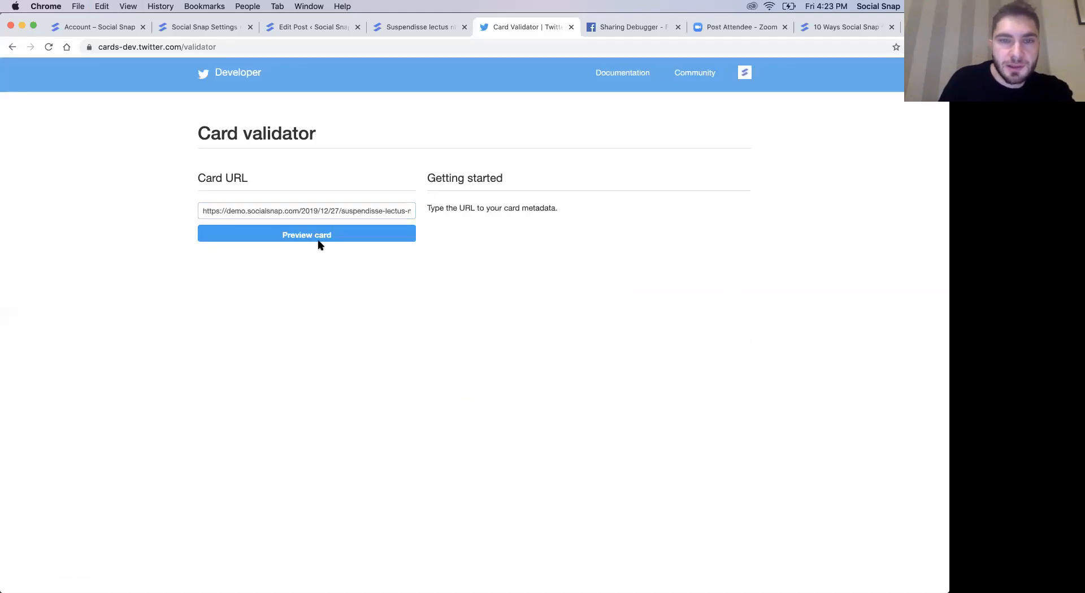
left_click(317, 239)
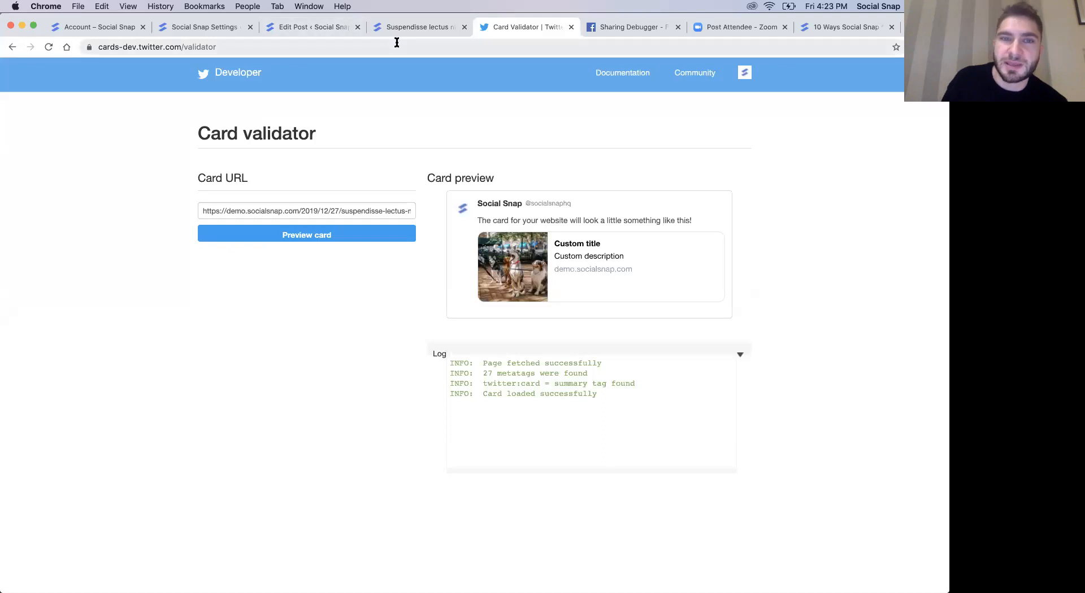
- Return to the post editor and review the Social Meta title, description and image fields, plus the Pinterest and custom share URL options
left_click(318, 28)
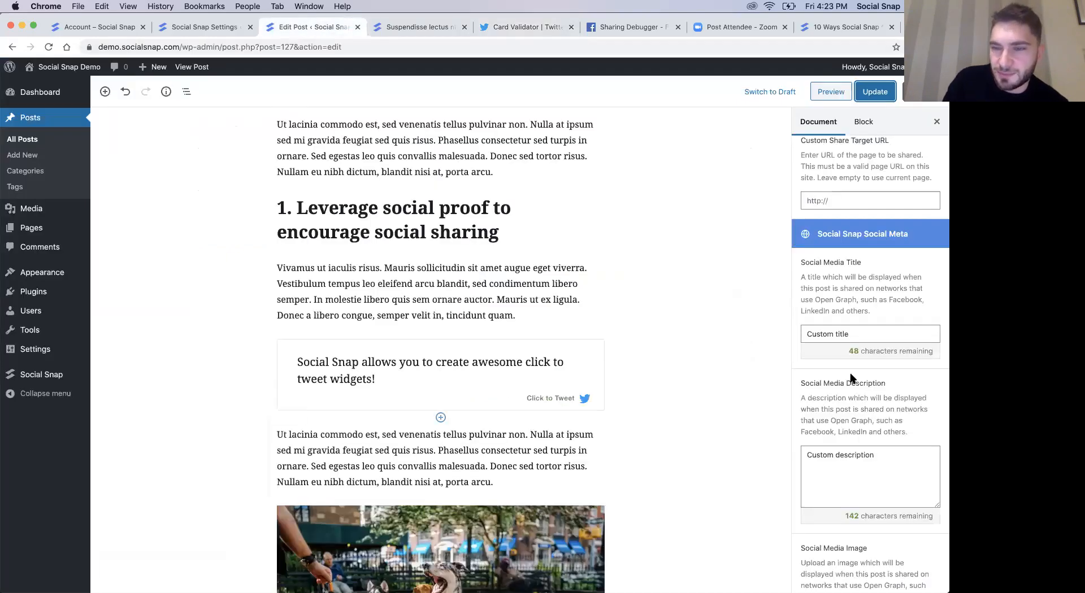
left_click(867, 328)
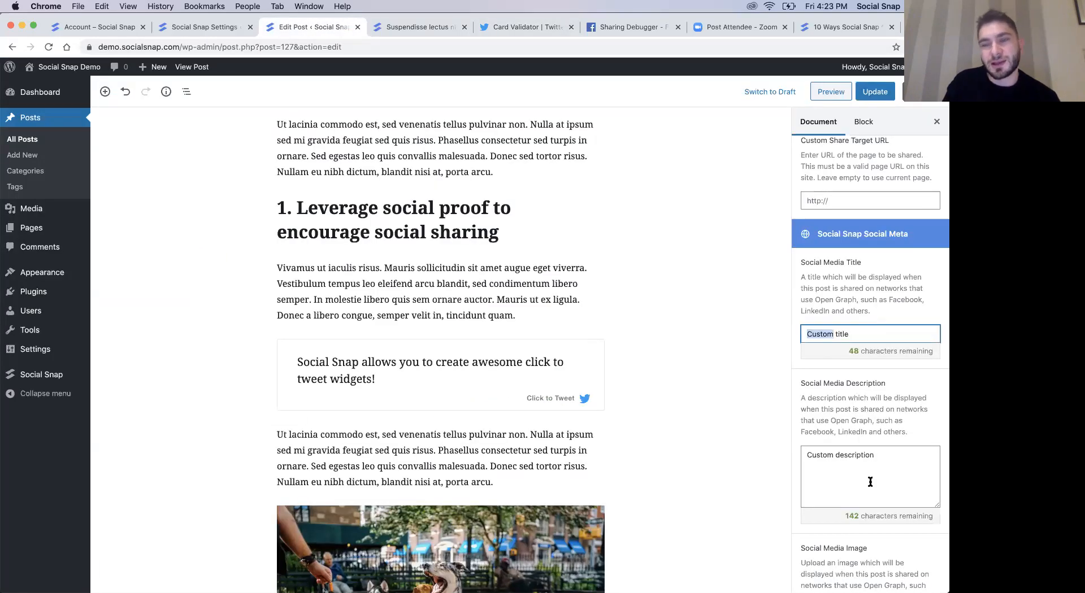
scroll(870, 478, "down", 4)
scroll(870, 477, "up", 1)
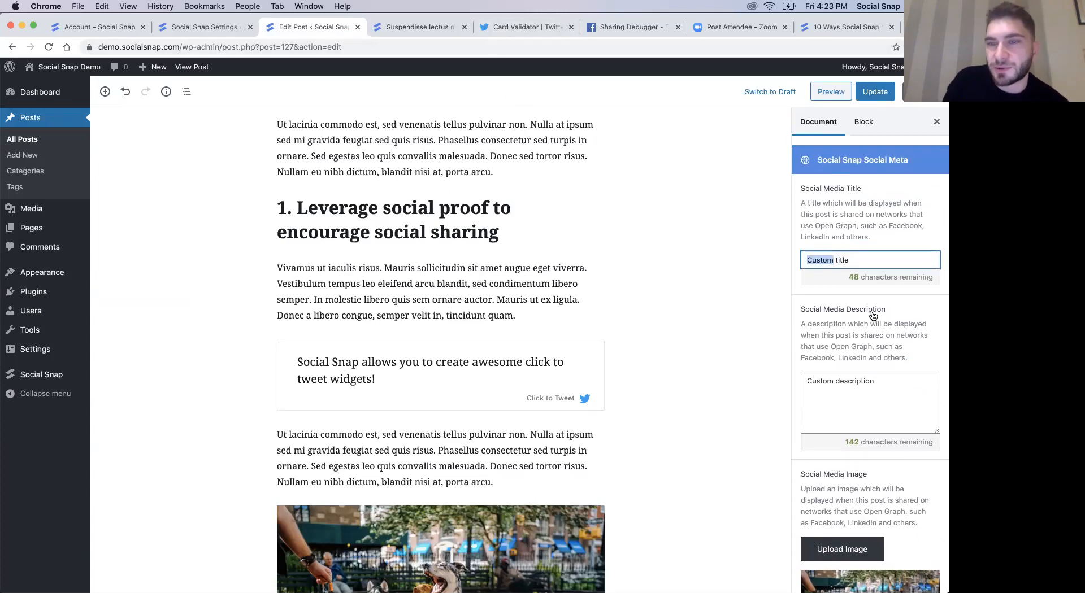
scroll(873, 317, "up", 1)
scroll(873, 237, "up", 10)
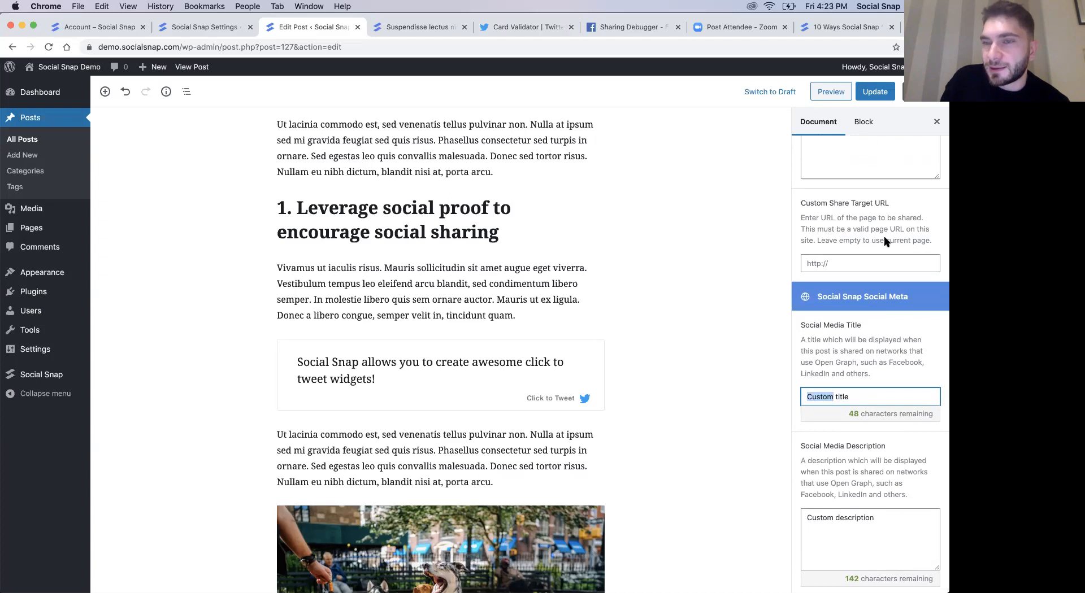
scroll(901, 292, "up", 2)
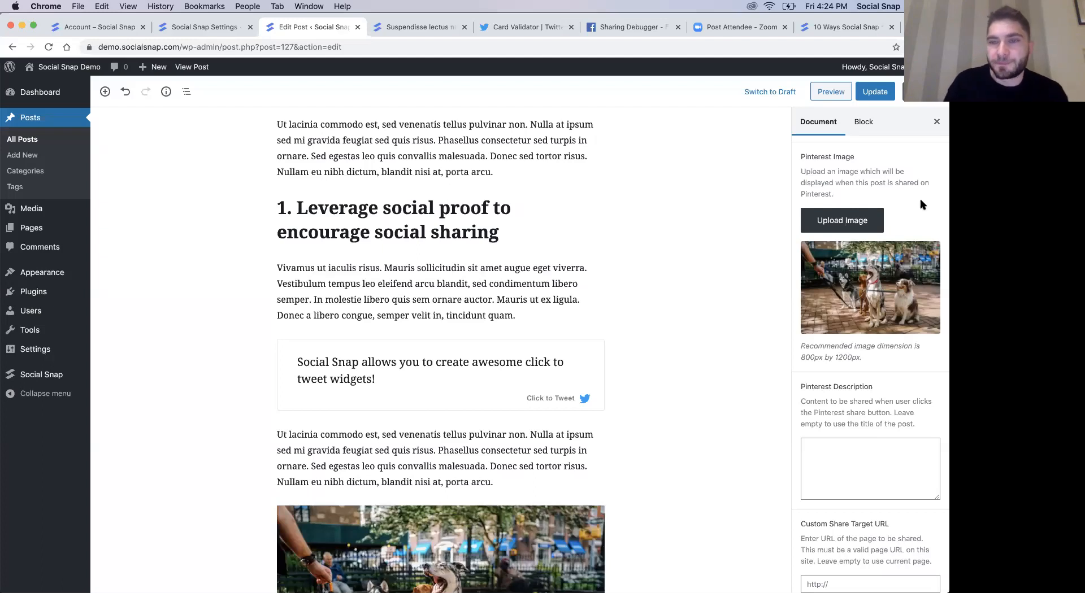
scroll(903, 192, "up", 1)
scroll(898, 204, "down", 2)
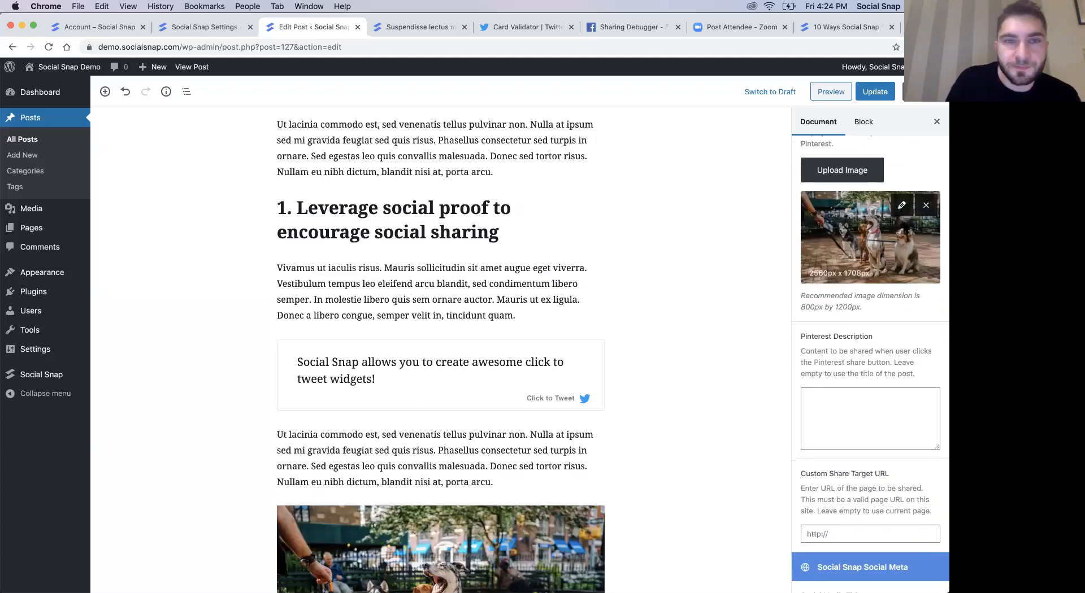
- Go to the Social Snap advanced settings and enable Share Count Recovery
left_click(188, 33)
left_click(110, 133)
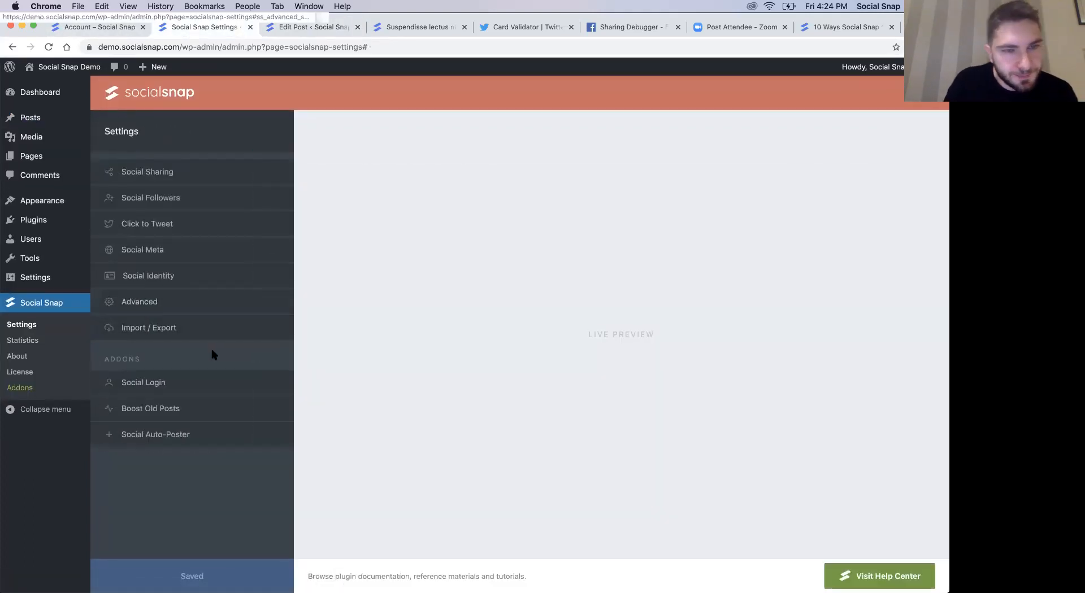
left_click(176, 305)
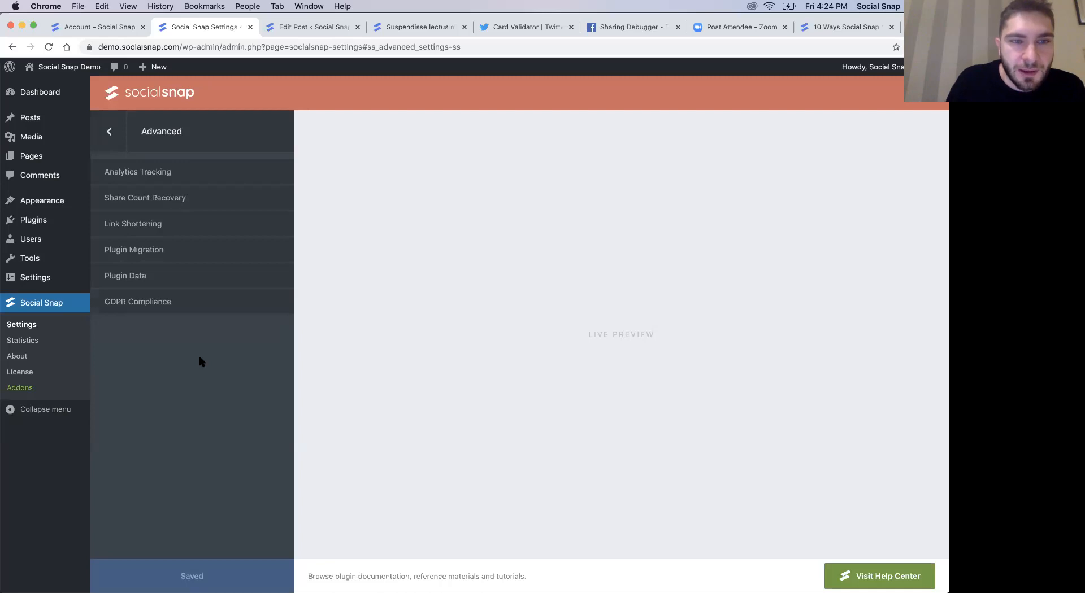
left_click(151, 203)
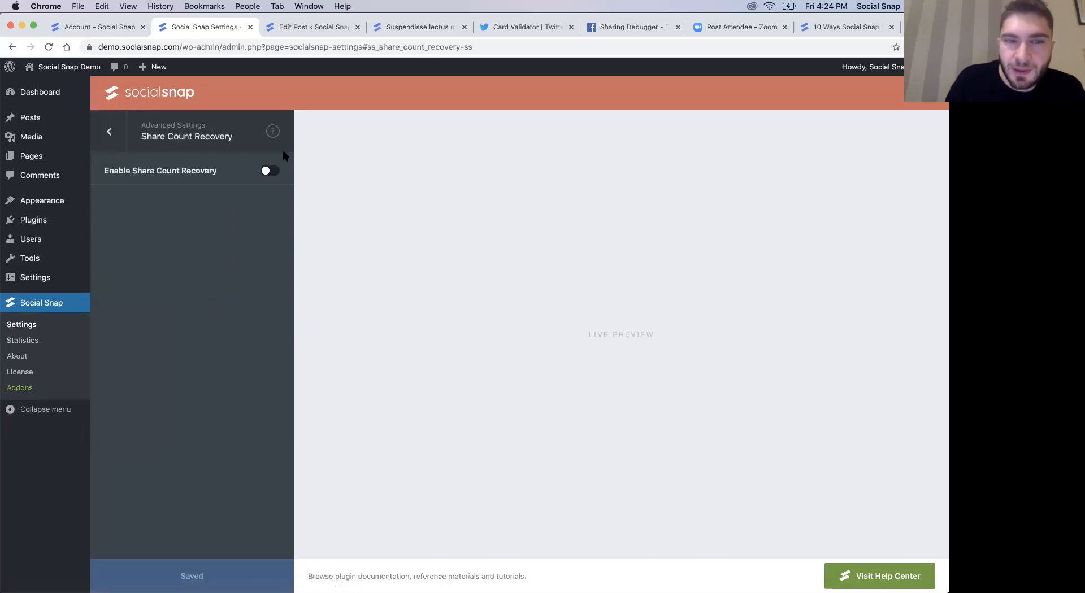
left_click(266, 176)
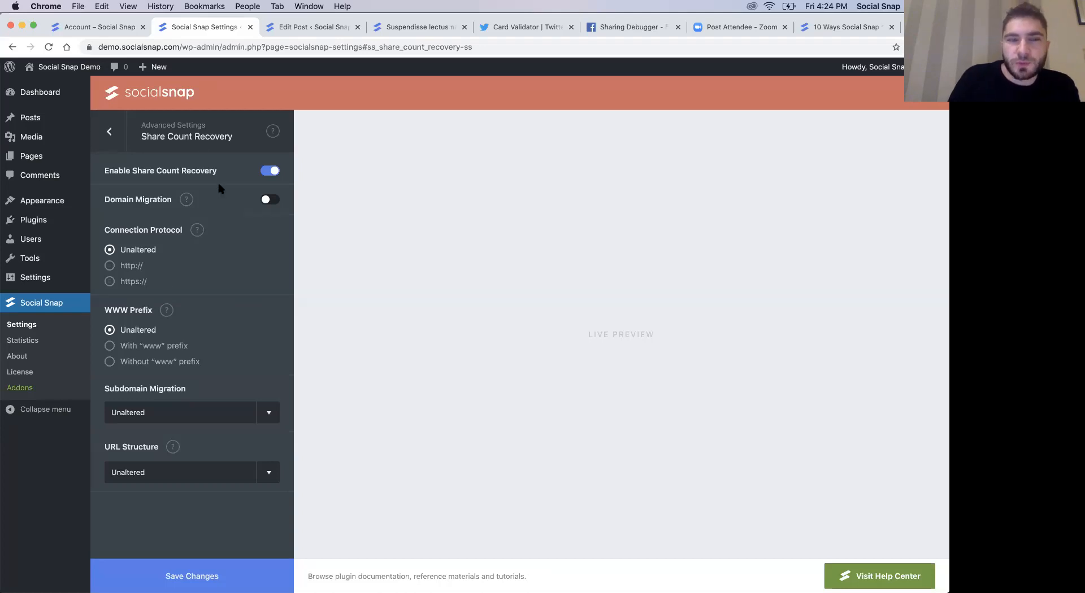
triple_click(177, 139)
left_click(178, 139)
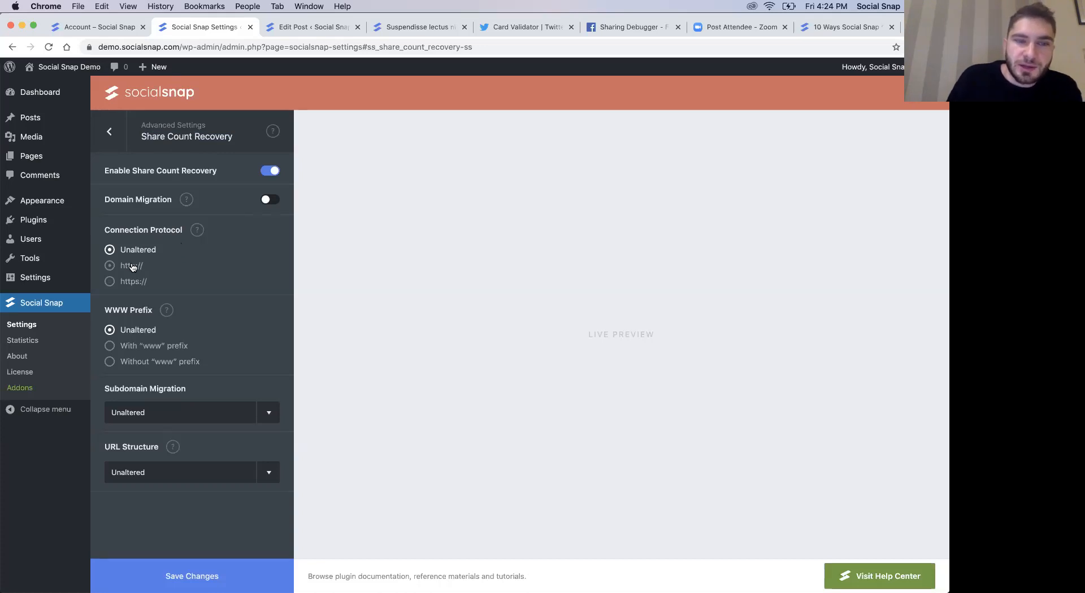
left_click(111, 267)
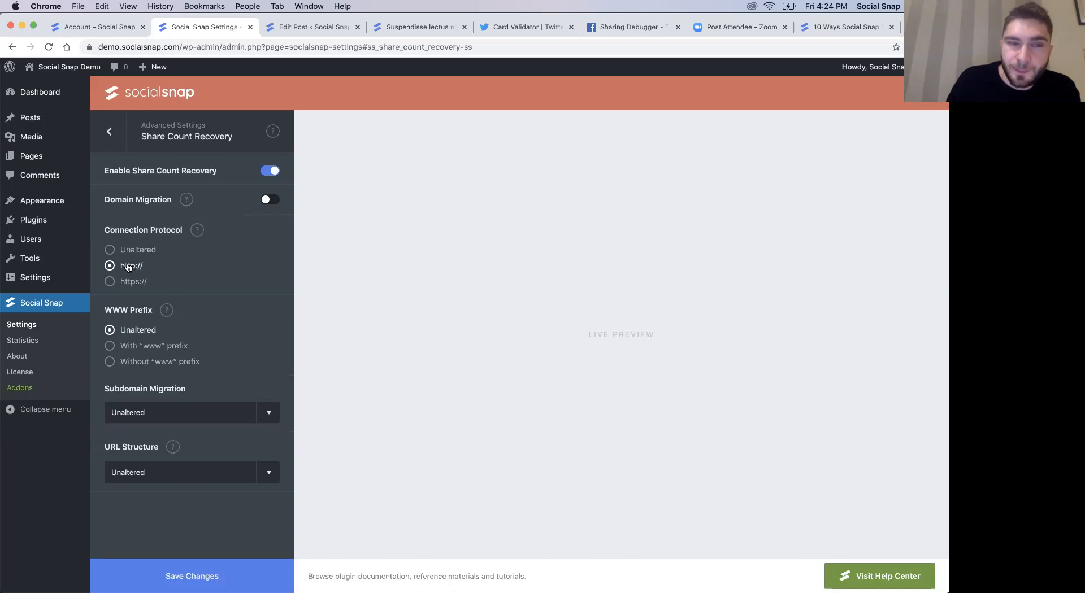
mouse_move(196, 233)
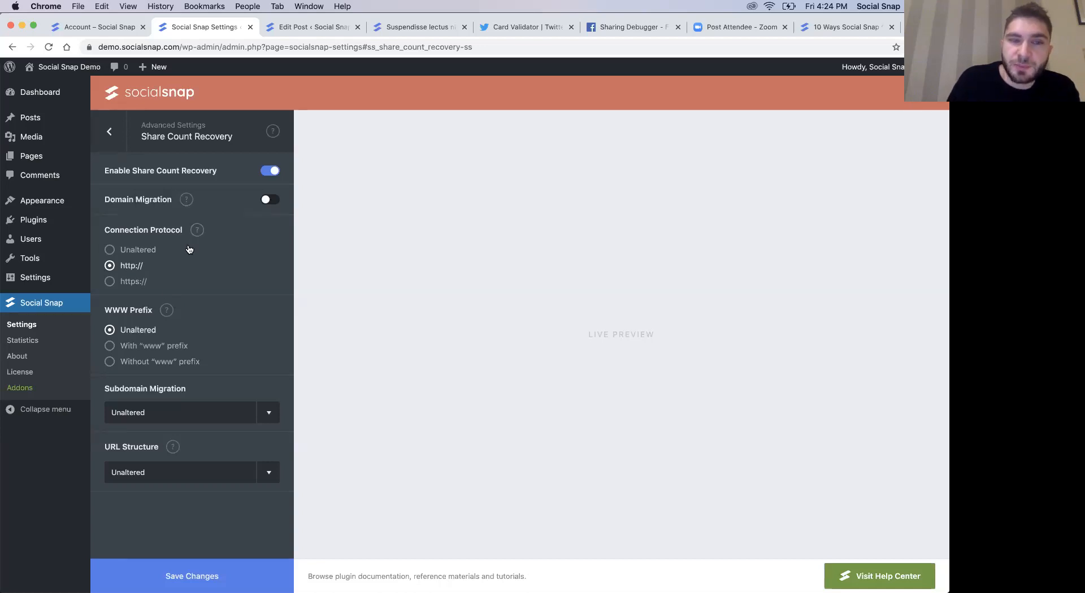
left_click(110, 267)
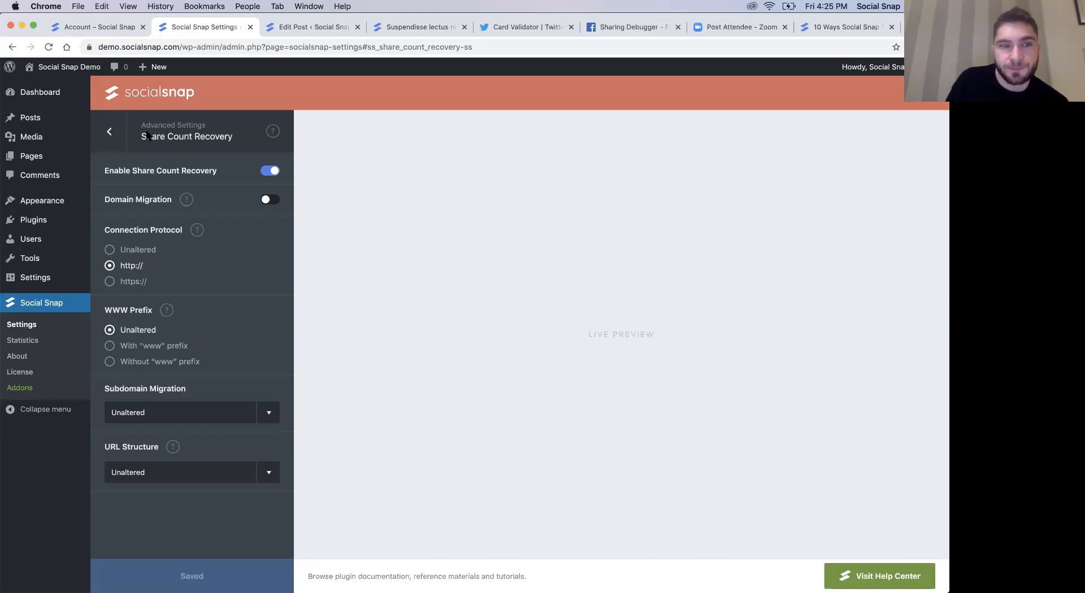
- Enable the Social Login addon and check the API setup of the Twitter login network
left_click(111, 136)
left_click(113, 141)
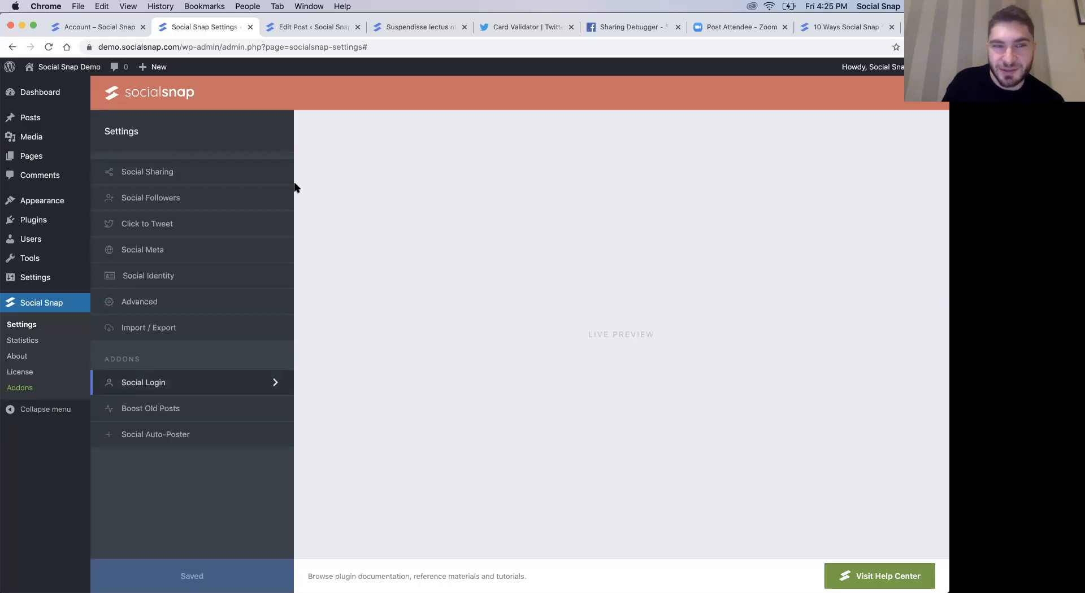
left_click(148, 386)
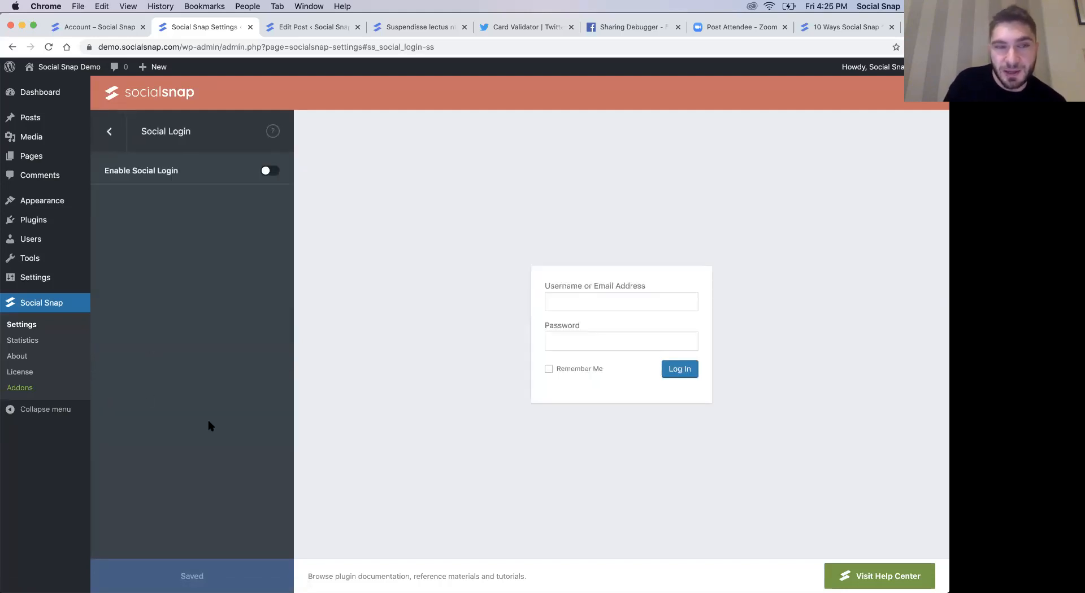
left_click(270, 172)
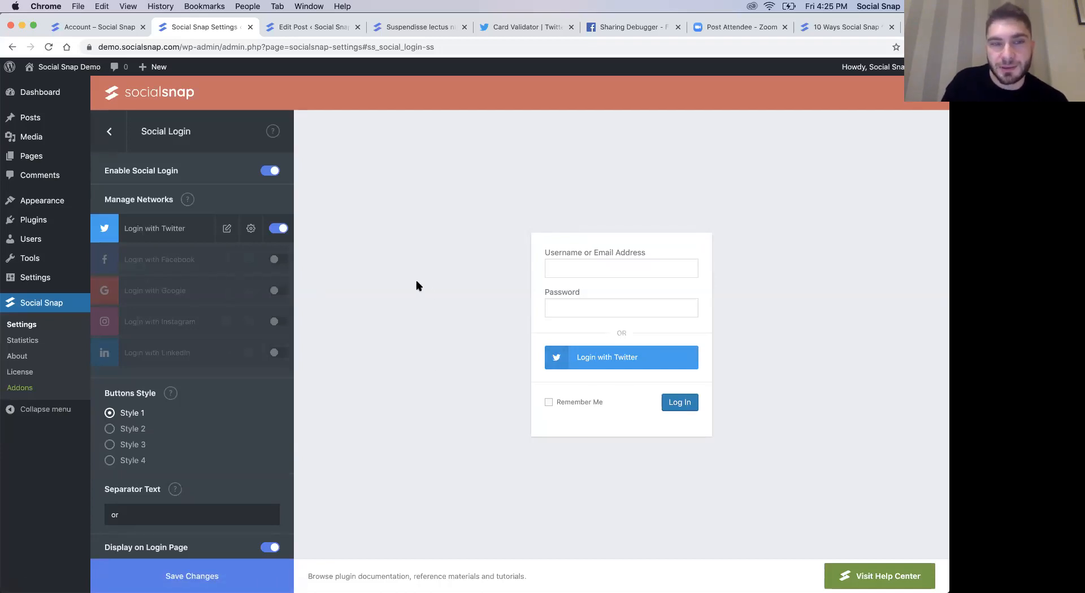
left_click(256, 230)
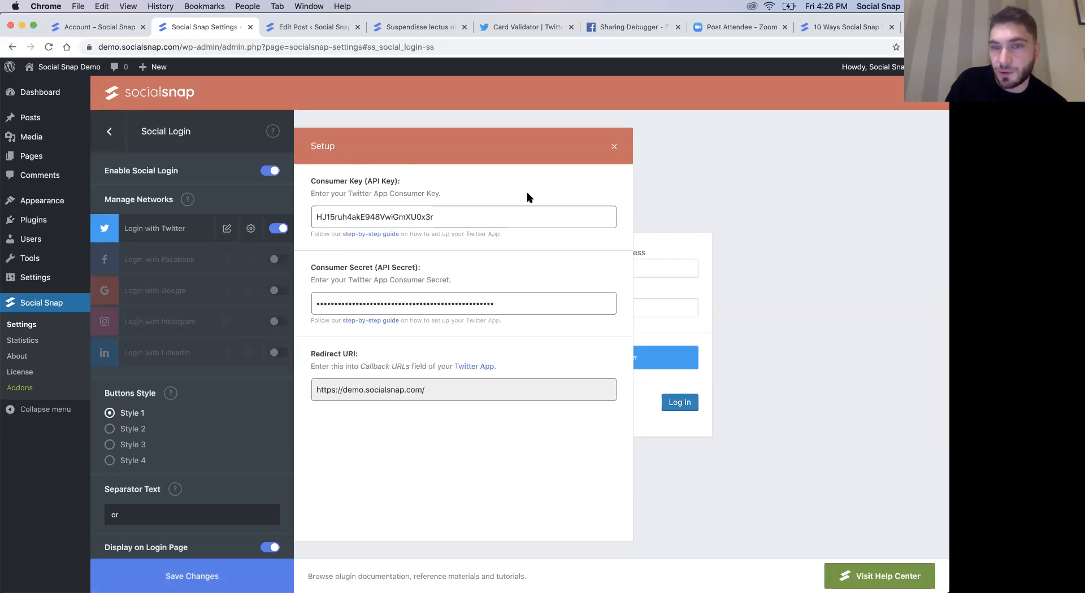
left_click(614, 147)
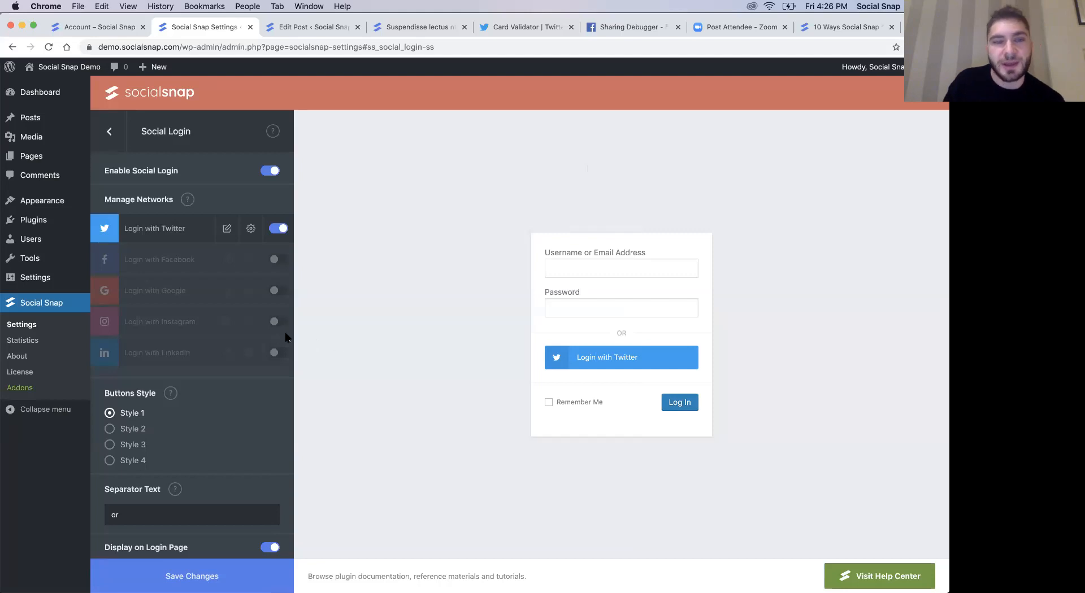
- Try login button Styles 2, 3 and 4 in the live preview and return to Style 1
scroll(220, 415, "down", 1)
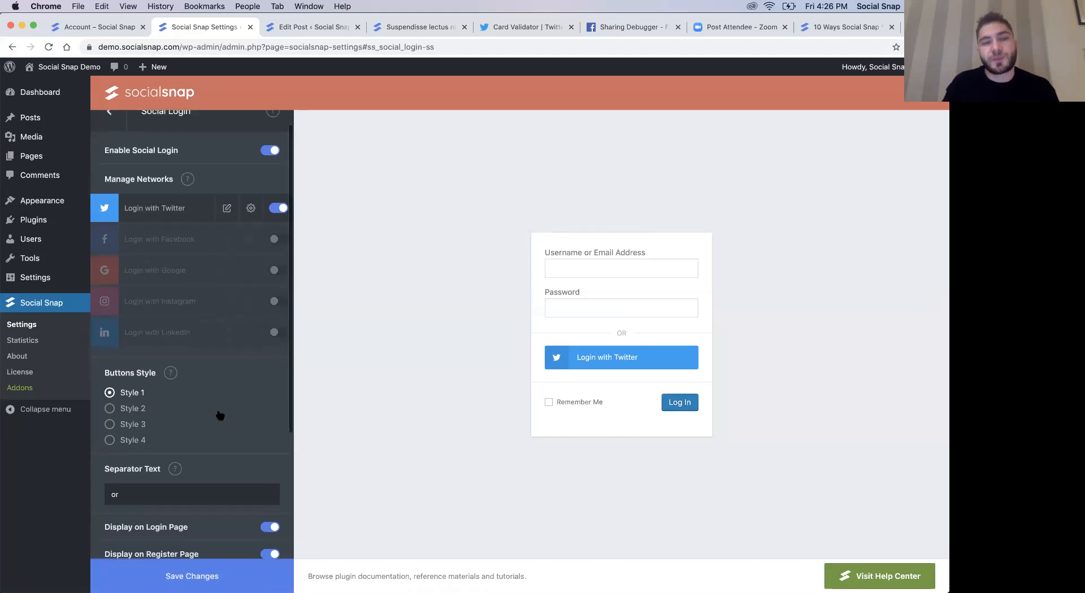
left_click(124, 409)
left_click(132, 424)
left_click(129, 440)
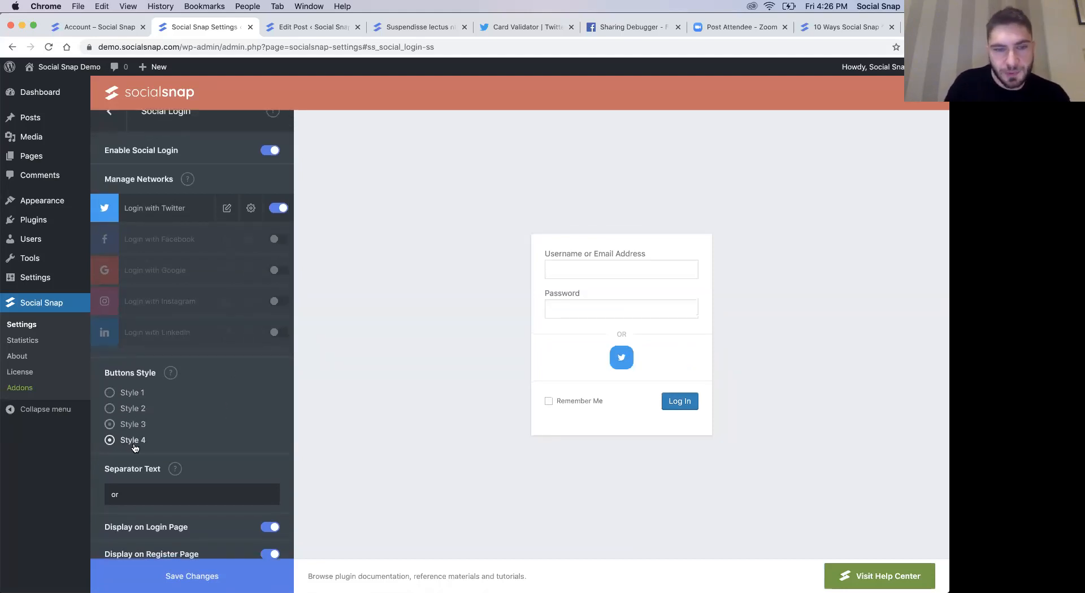
left_click(134, 393)
- Review the Social Login display and notification options, and look at the comment form on the published post
scroll(165, 431, "down", 3)
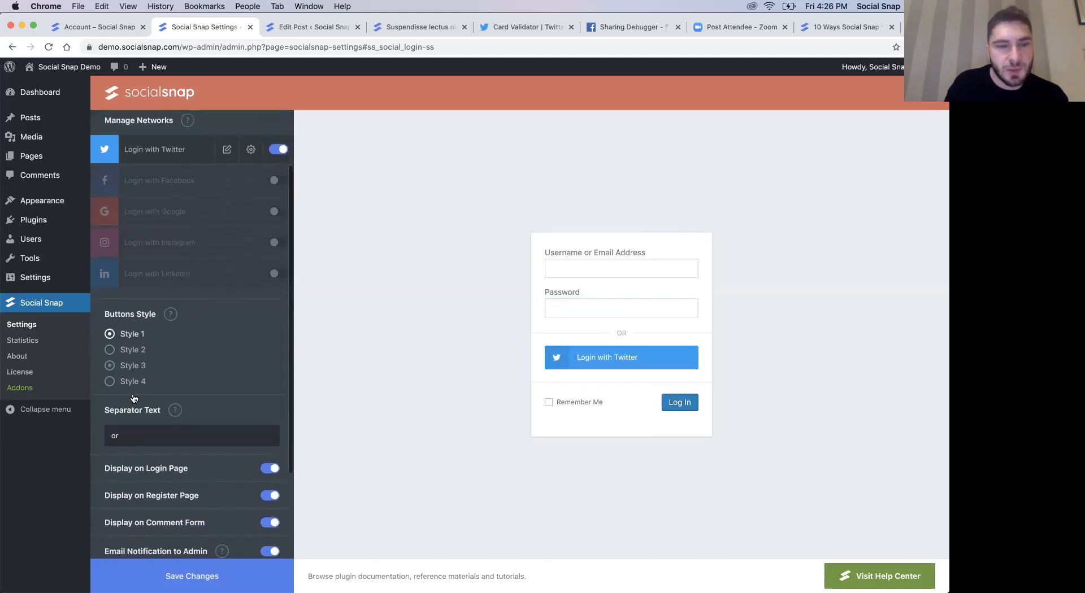
scroll(165, 431, "down", 2)
scroll(179, 443, "down", 3)
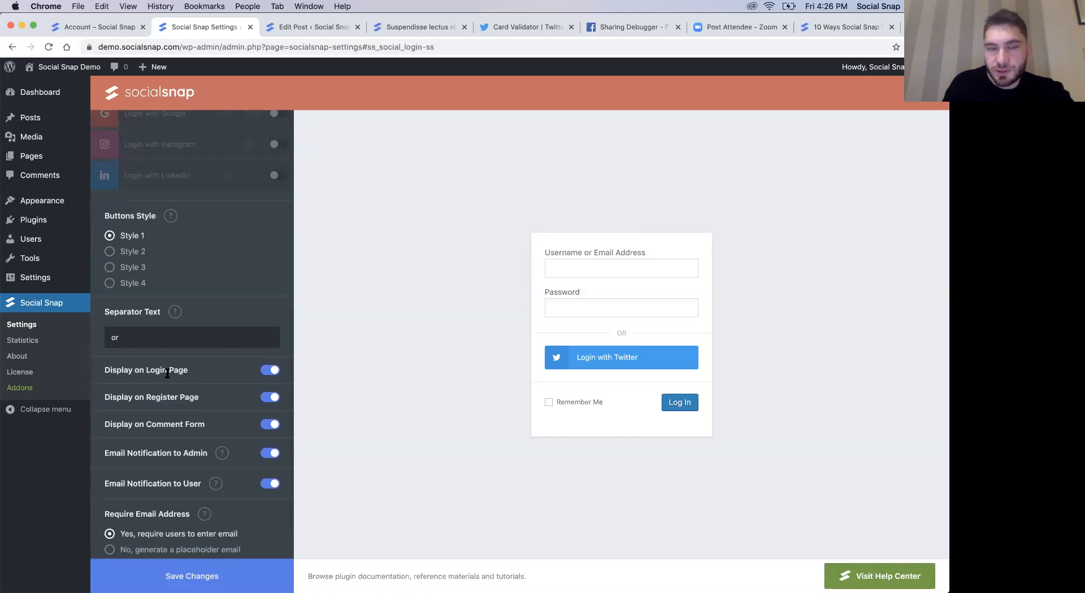
left_click(395, 28)
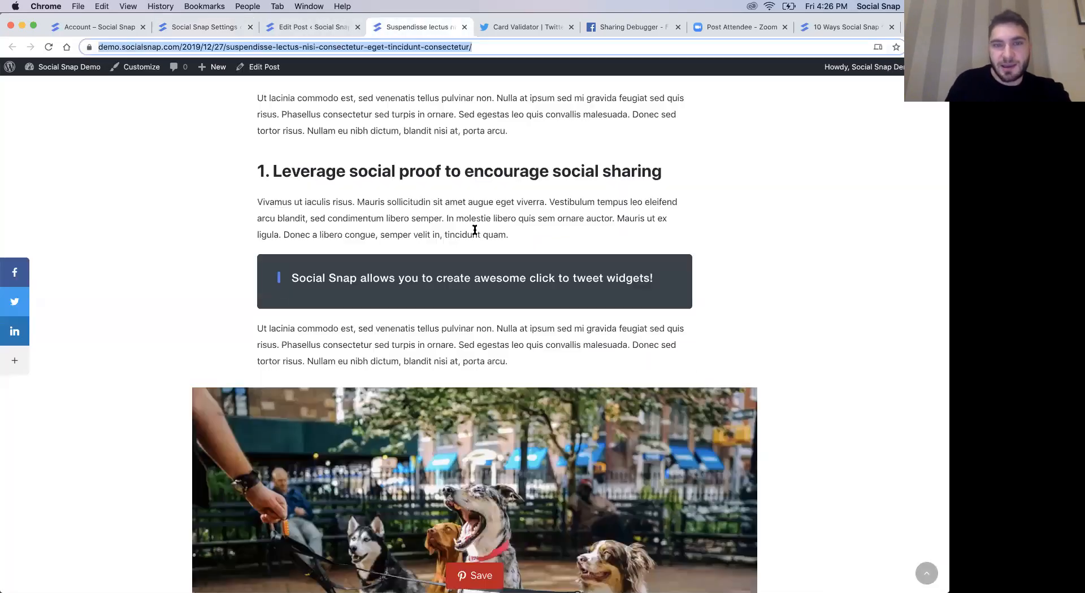
scroll(475, 230, "down", 15)
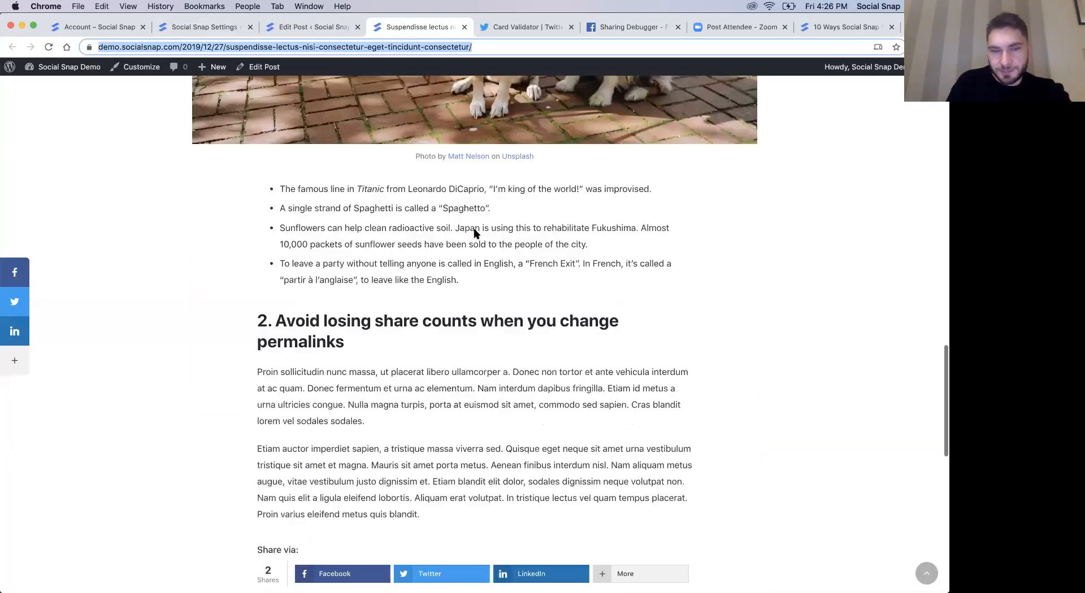
scroll(474, 233, "down", 5)
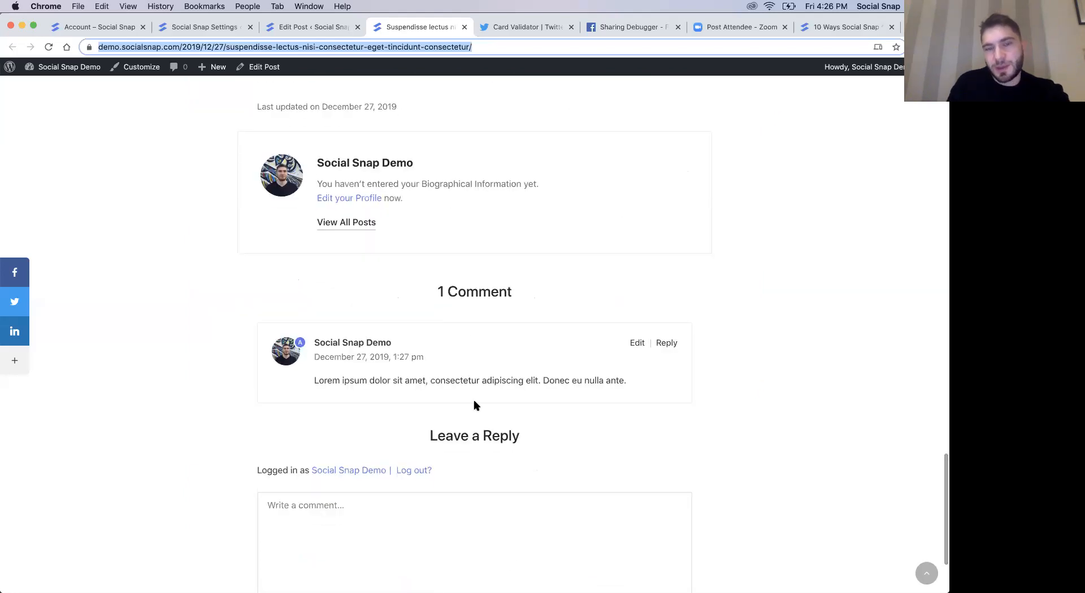
scroll(545, 454, "down", 3)
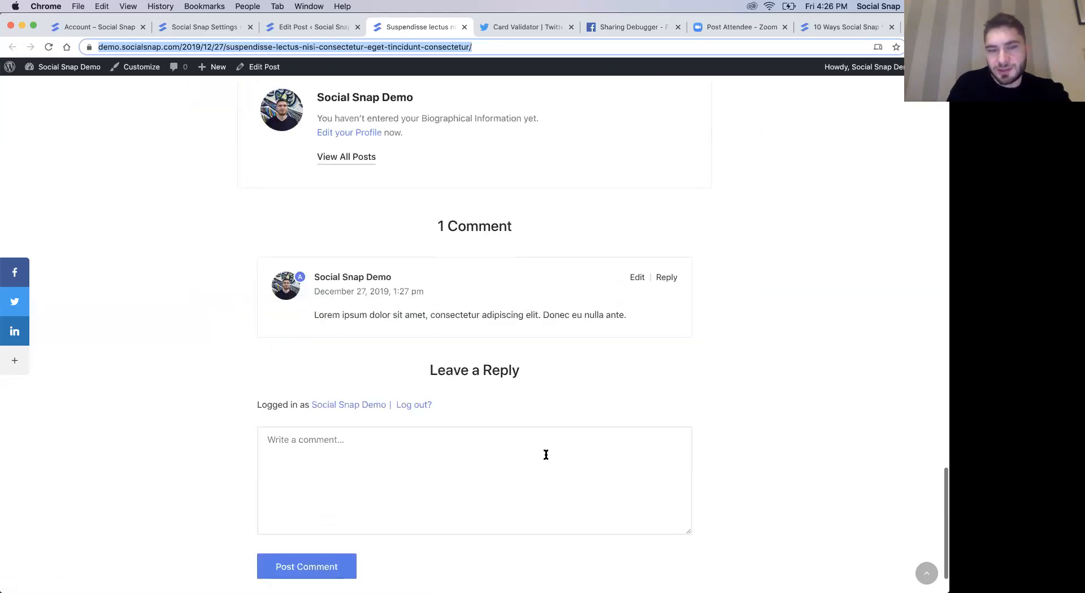
- Open the published post's URL in a new incognito window and go to its comments section
scroll(506, 306, "up", 2)
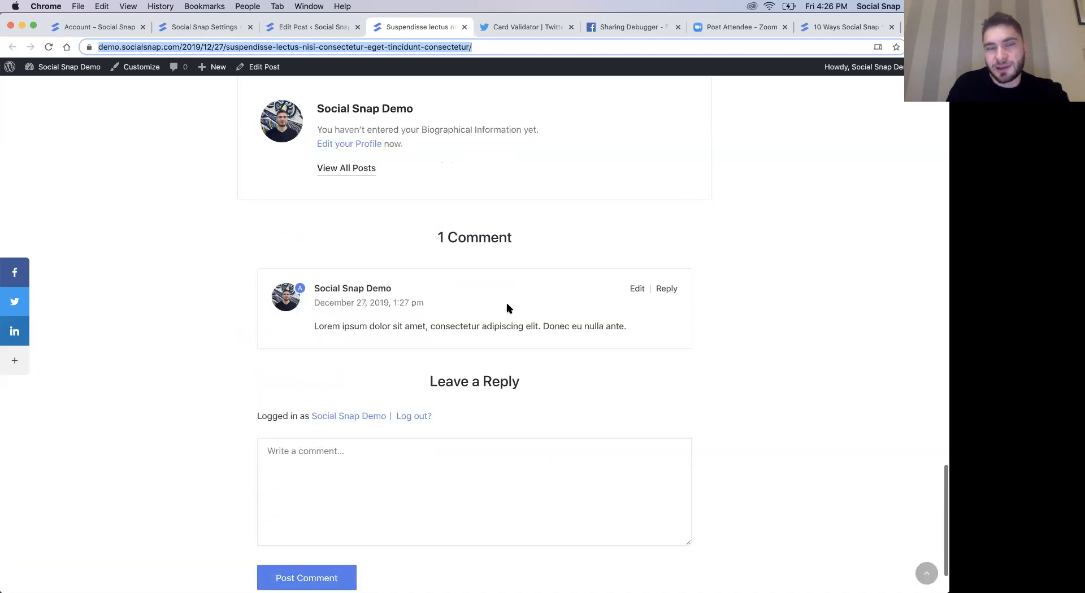
left_click(285, 46)
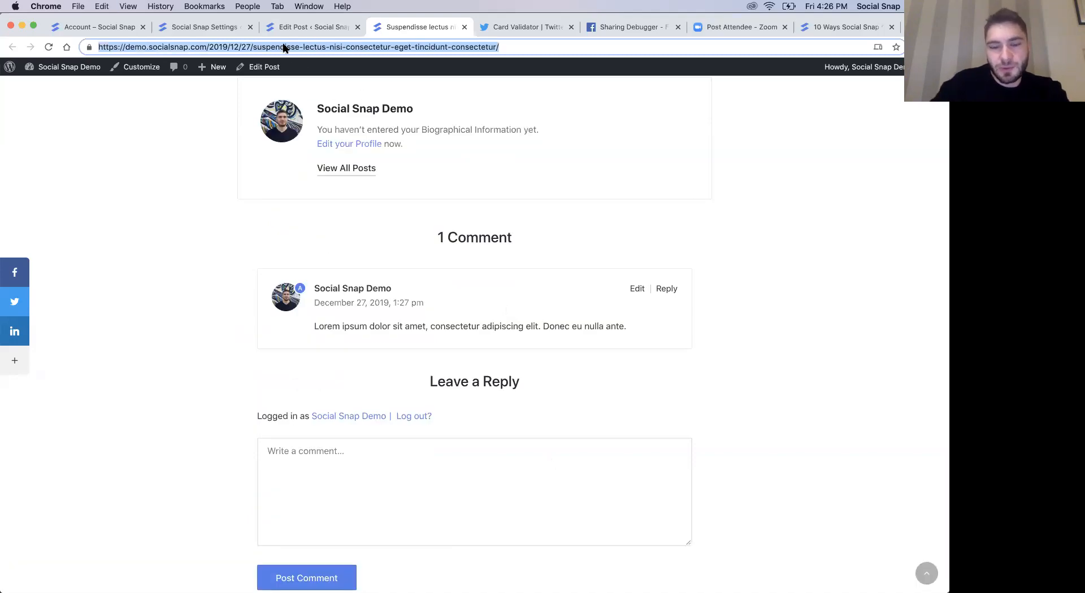
key("super+c")
key("super+shift+n")
key("super+v")
key("Return")
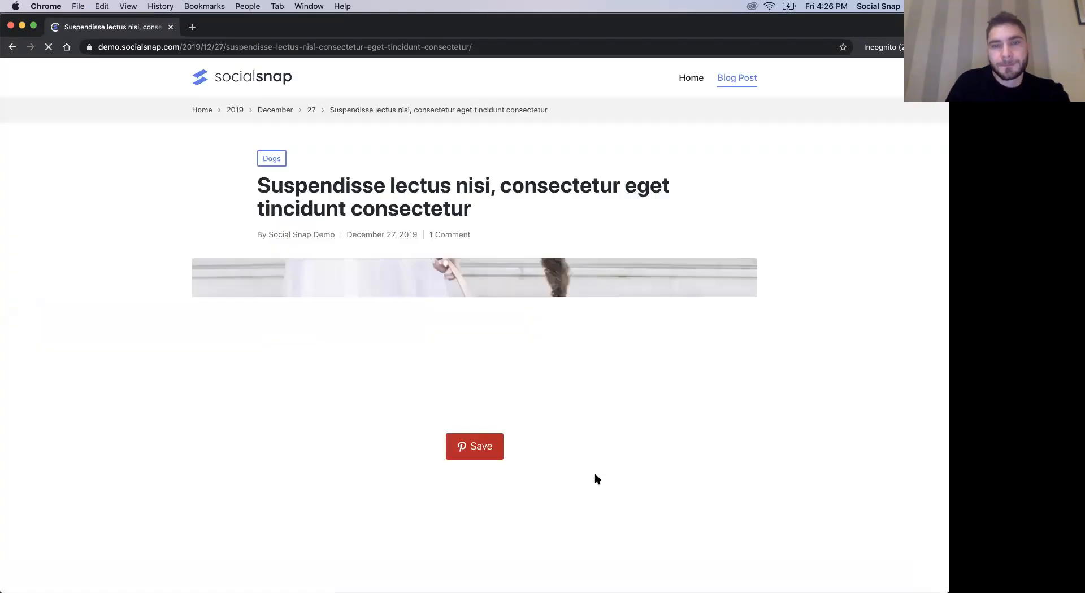
left_click(445, 234)
scroll(577, 327, "up", 1)
scroll(578, 327, "down", 1)
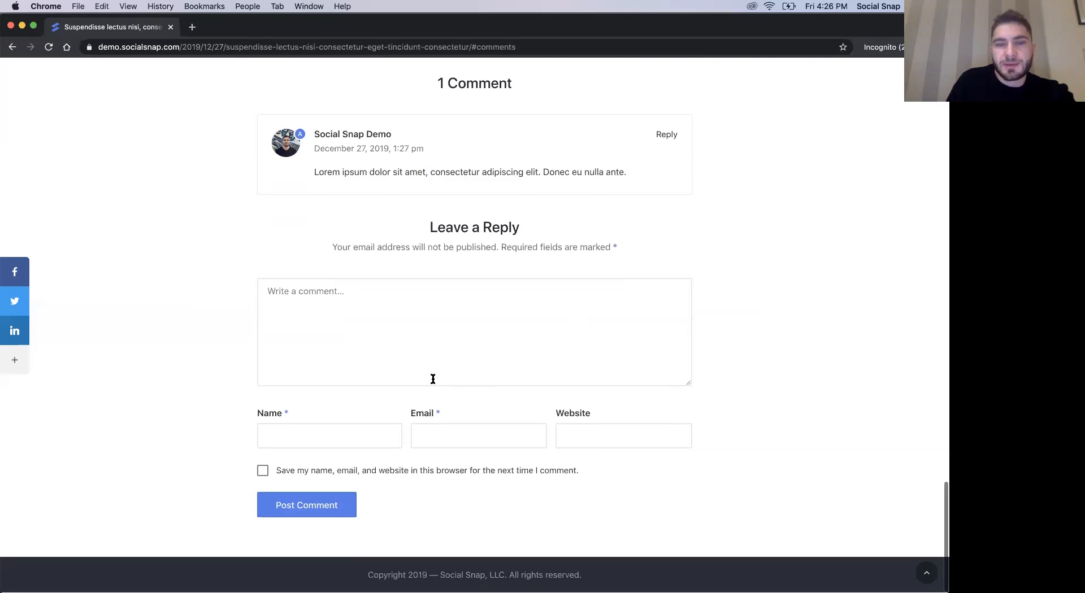
- Examine the Name, Email and Website fields of the comment form as a logged-out visitor
left_click(333, 443)
left_click(480, 441)
left_click(606, 431)
left_click(740, 394)
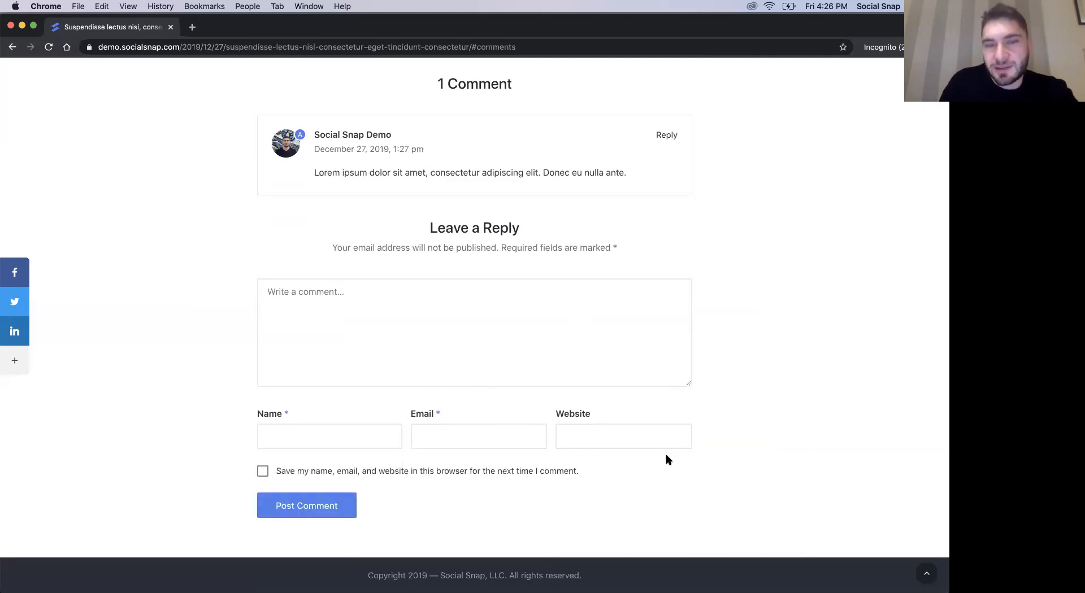
scroll(712, 370, "up", 1)
- Return to the Social Snap settings and save the Social Login configuration
key("super+grave")
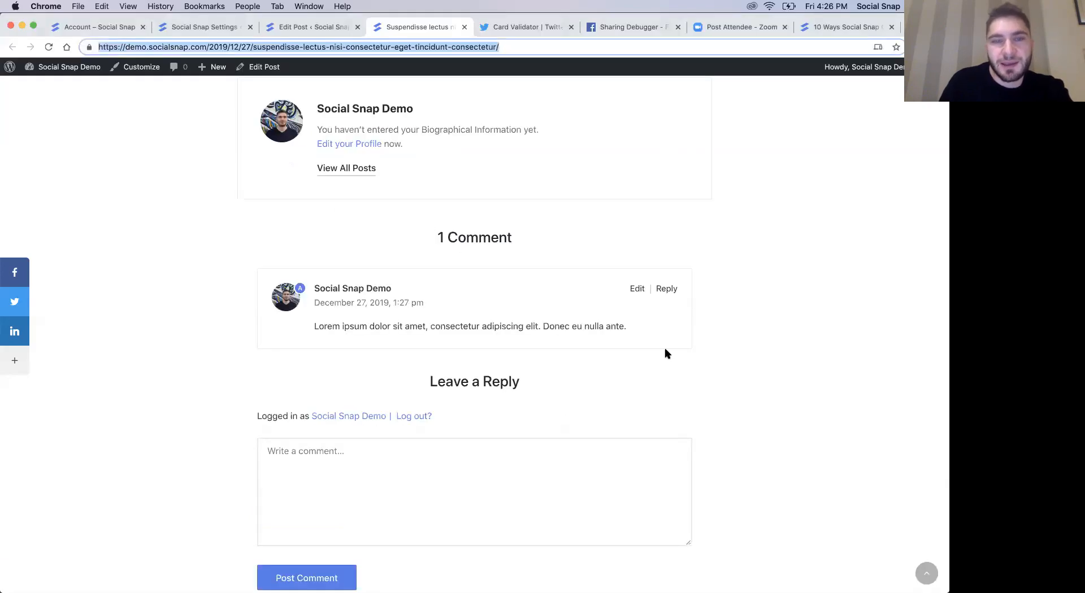
left_click(314, 45)
left_click(178, 27)
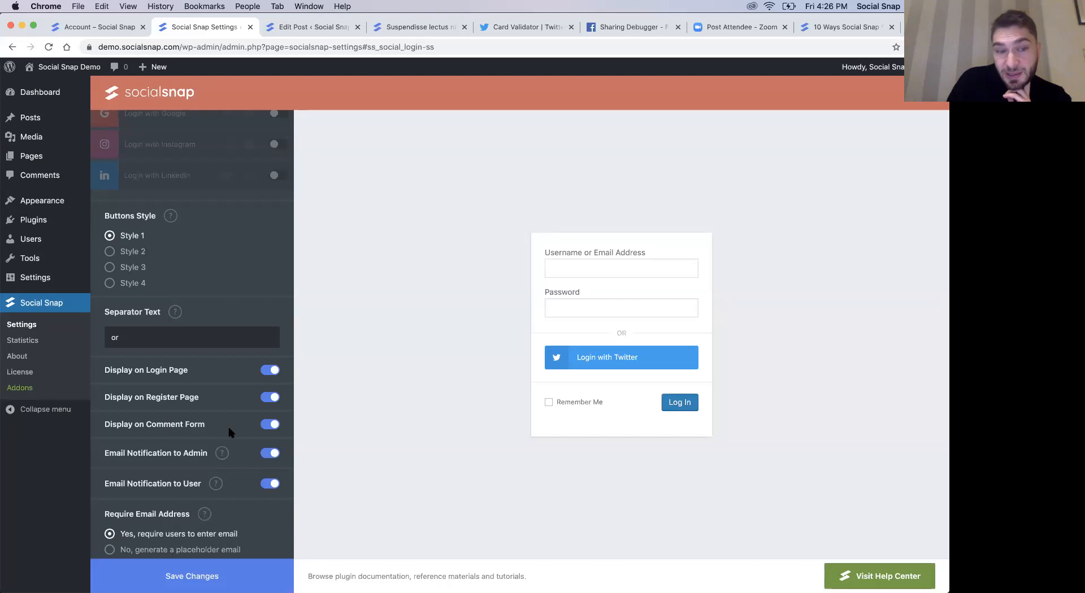
scroll(260, 432, "down", 1)
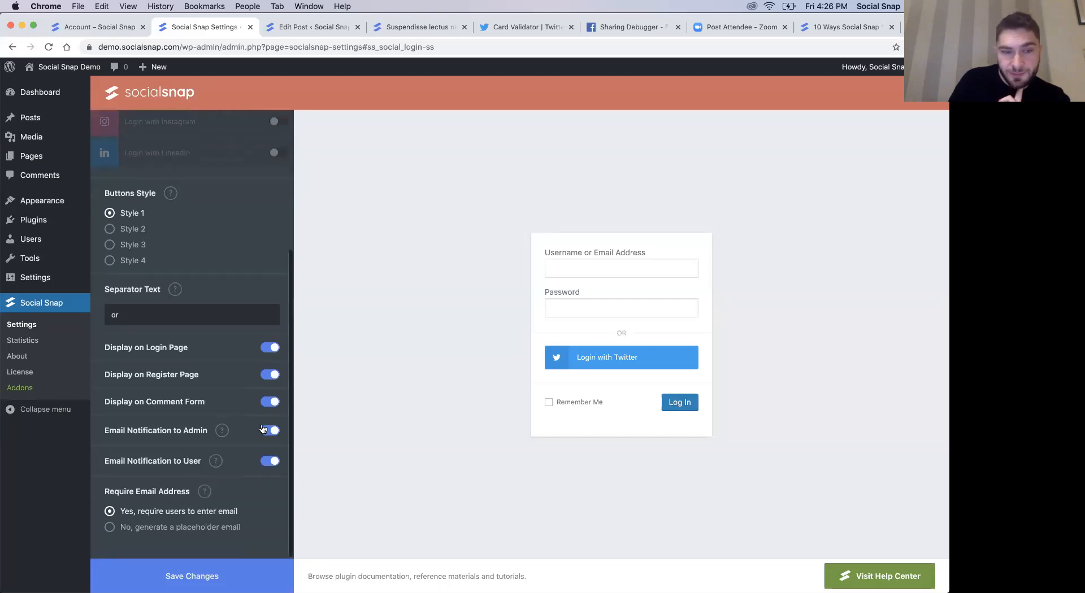
left_click(193, 574)
- Reload the post in the incognito window, log in with Twitter from the comment form and authorize the Social Snap App
key("super+grave")
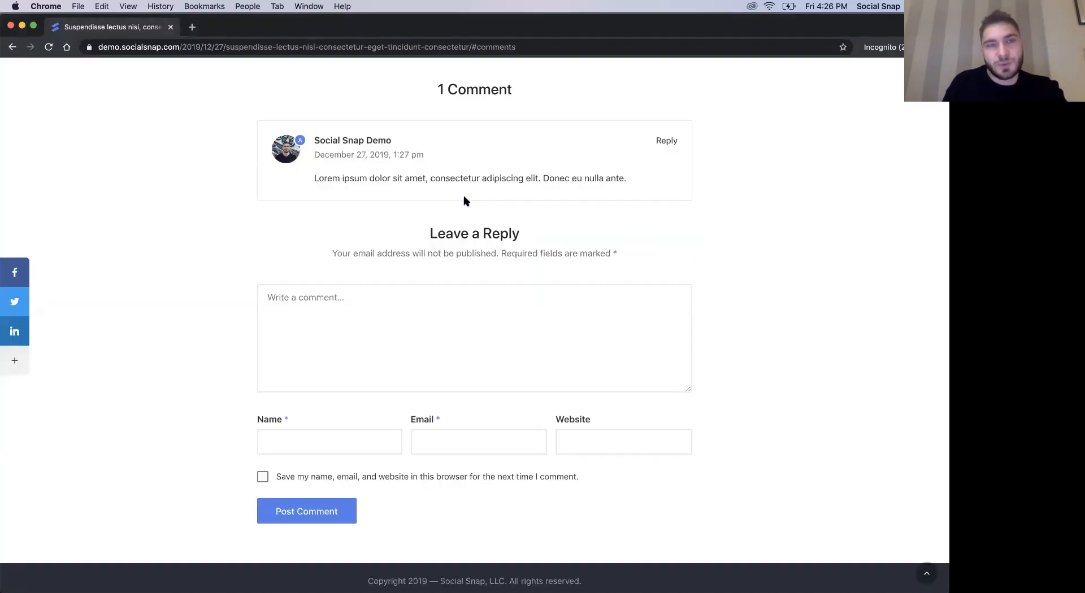
key("super+r")
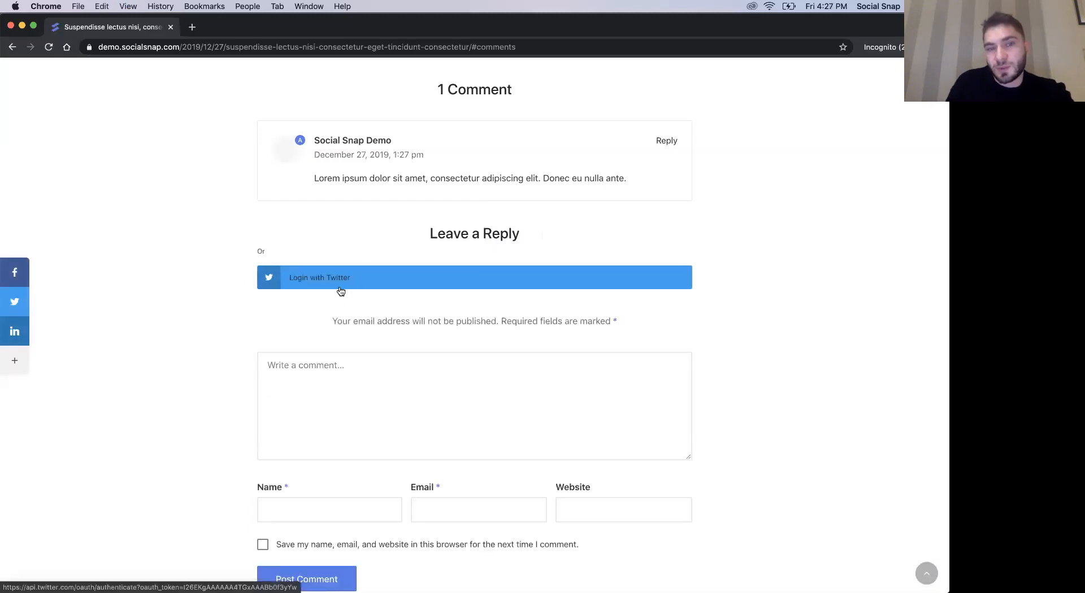
scroll(325, 323, "down", 2)
scroll(478, 411, "up", 3)
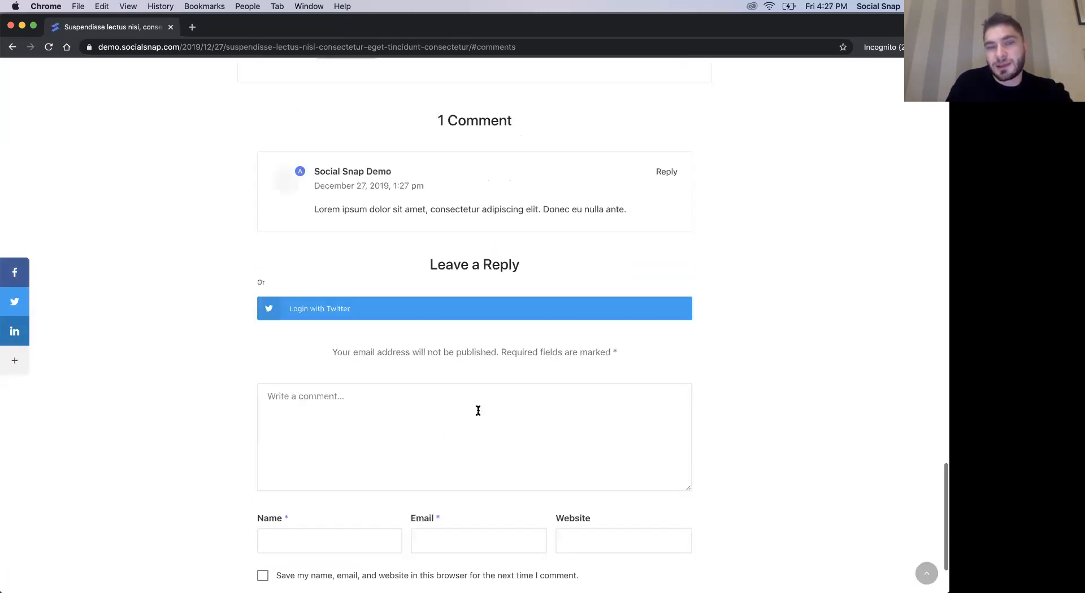
scroll(516, 371, "up", 2)
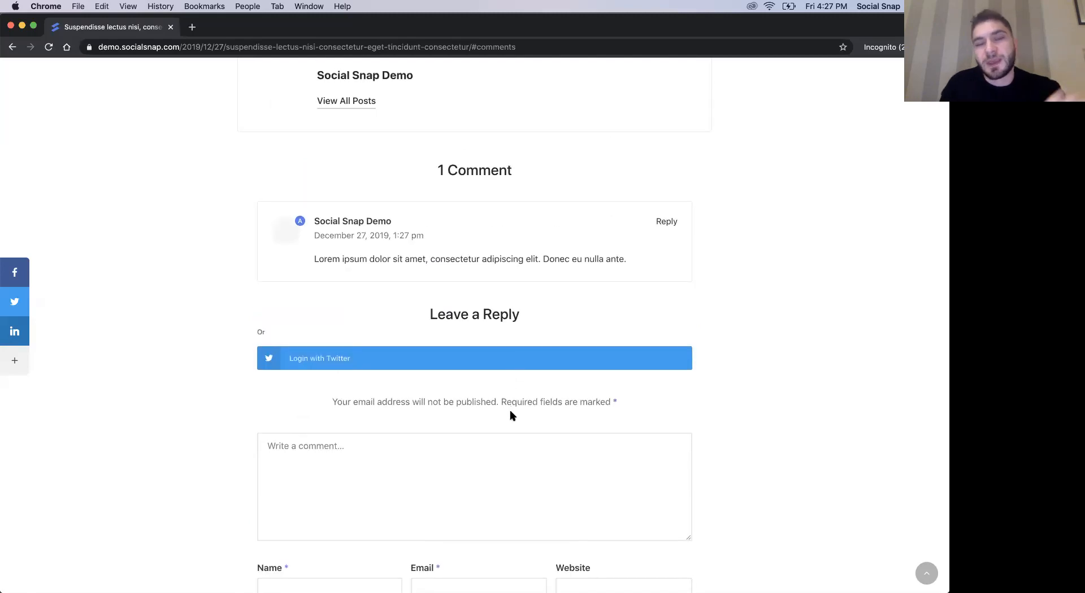
left_click(398, 363)
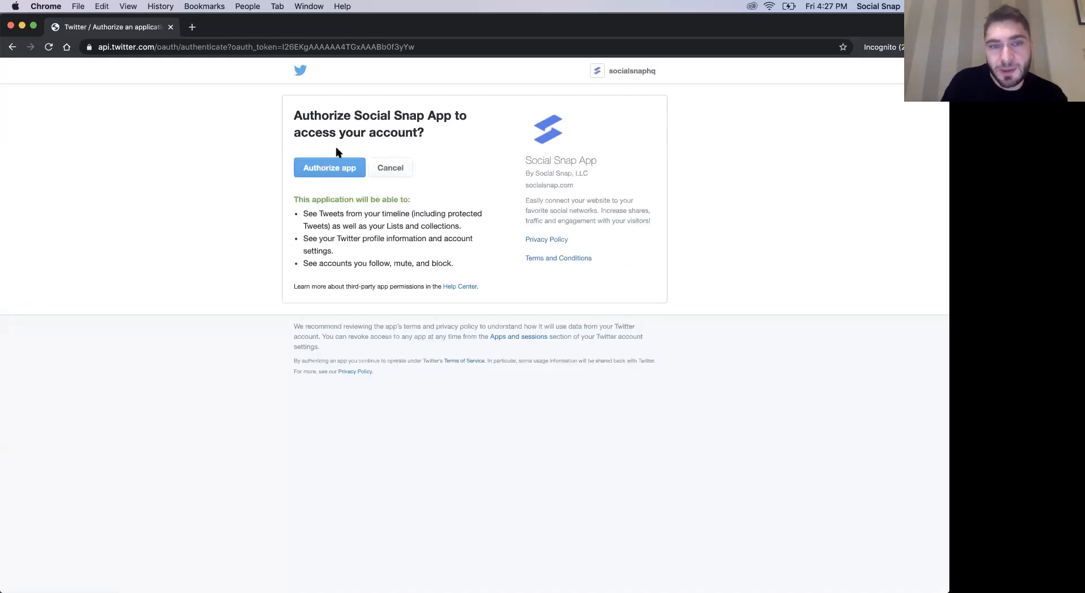
left_click(324, 173)
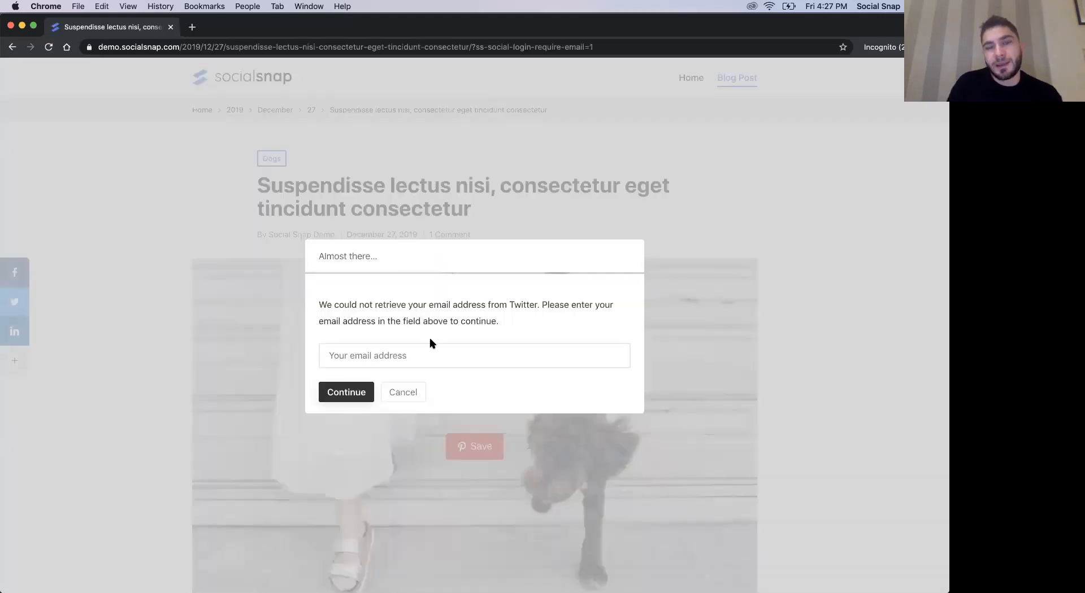
left_click(394, 364)
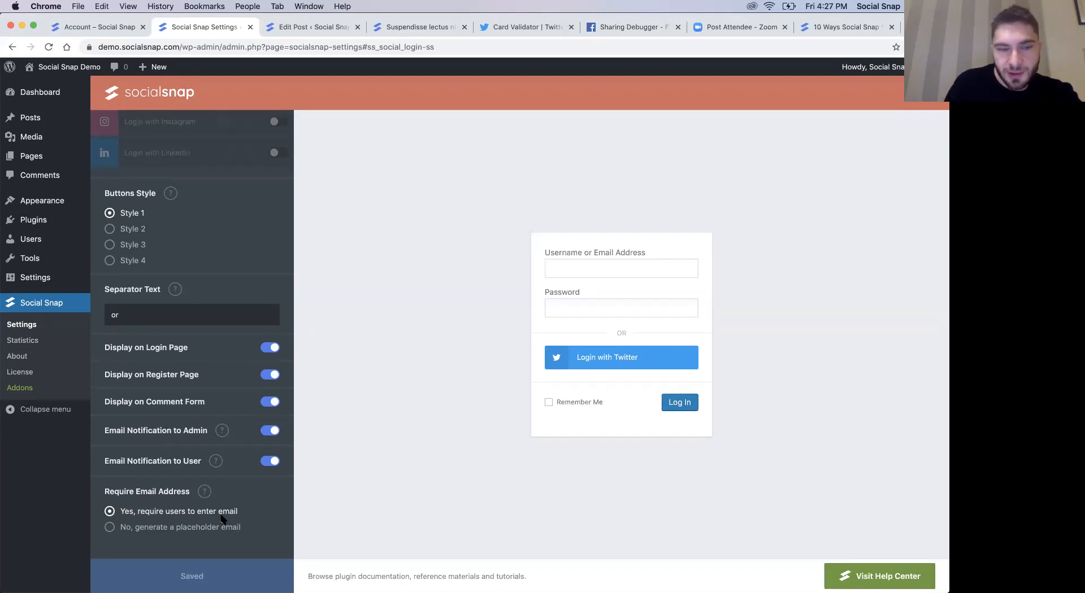
- Check the Require Email Address options in the Social Login settings against the email prompt on the post
left_click(193, 529)
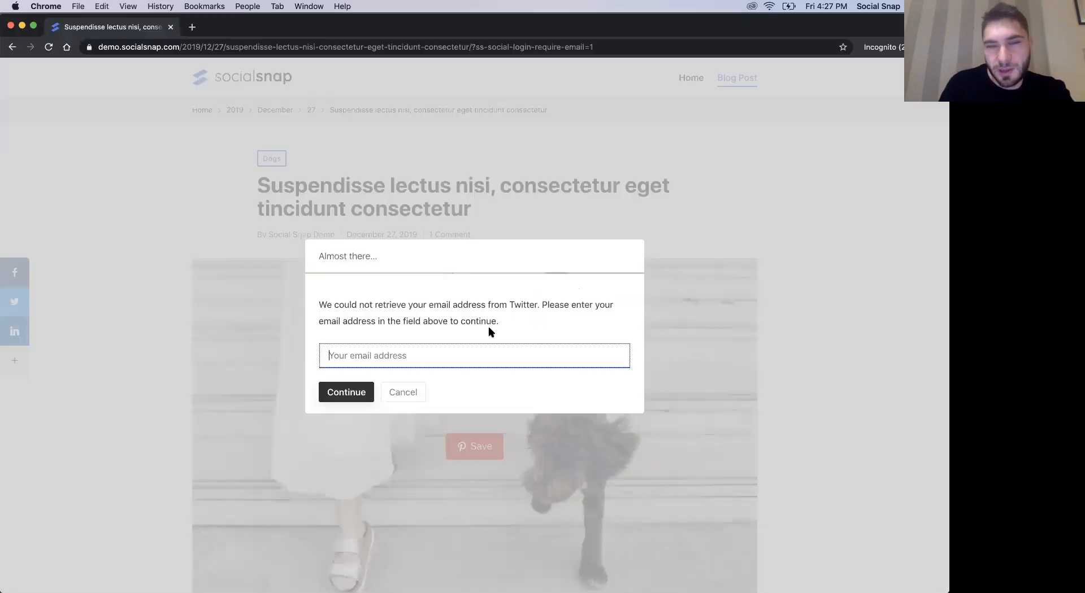
left_click(428, 314)
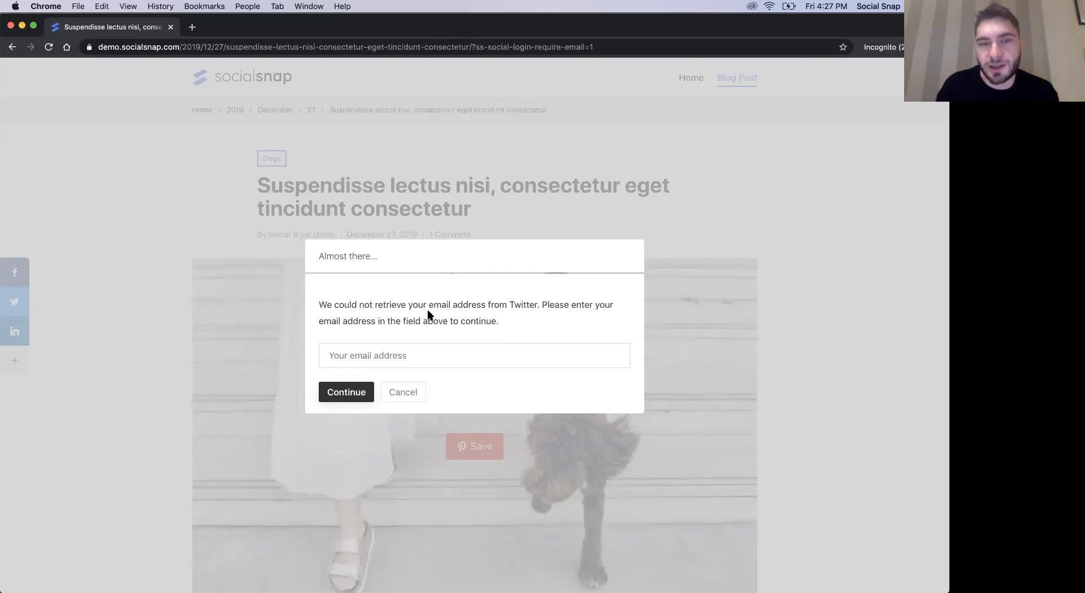
left_click(381, 360)
left_click(423, 327)
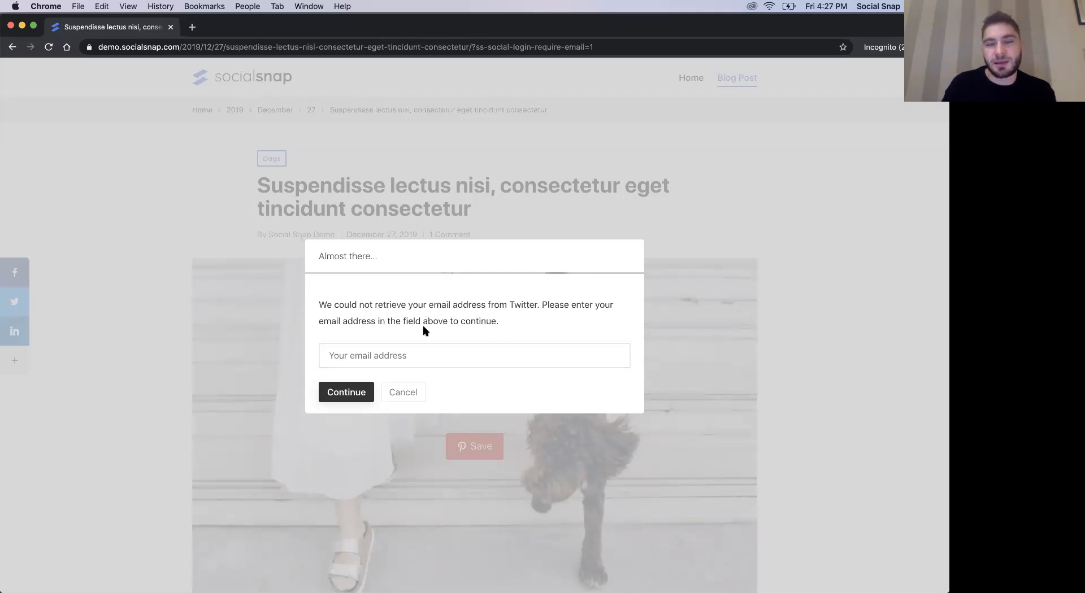
- Enter the visitor's email address in the login prompt and continue to complete the Twitter login
left_click(401, 343)
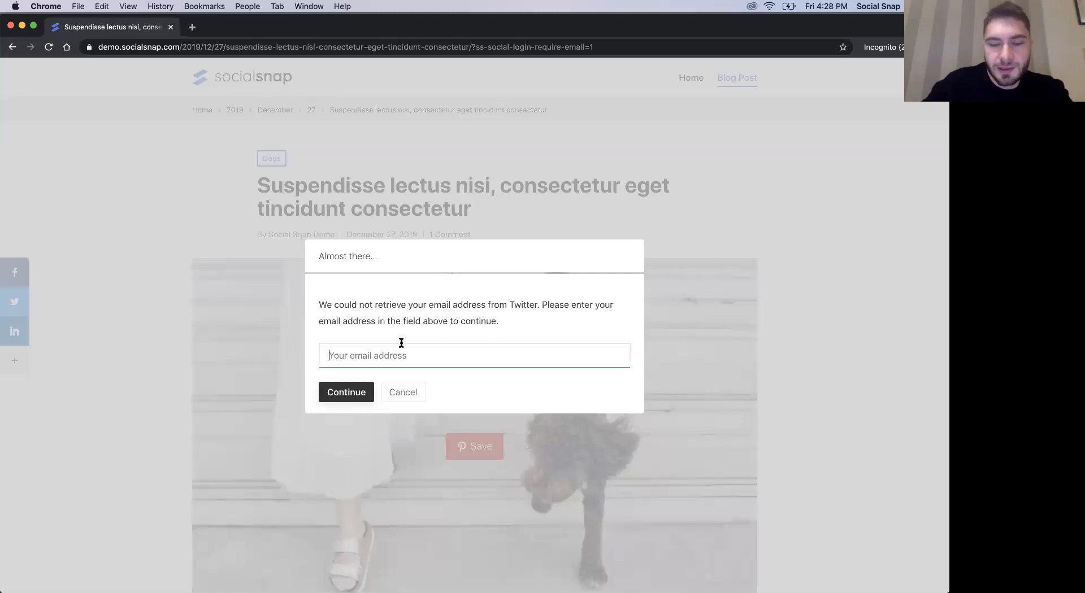
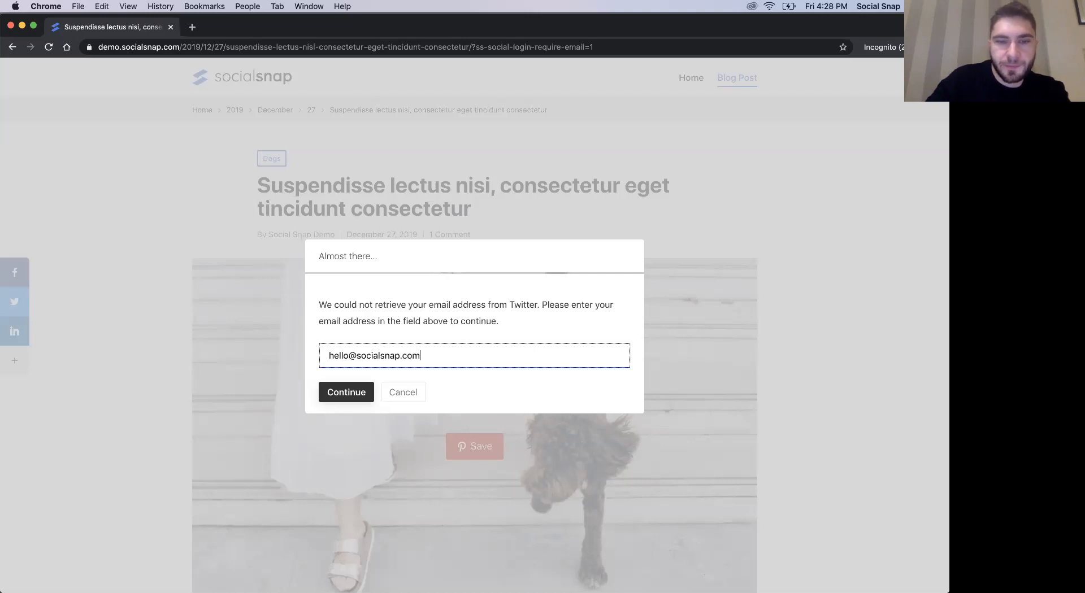
left_click(351, 394)
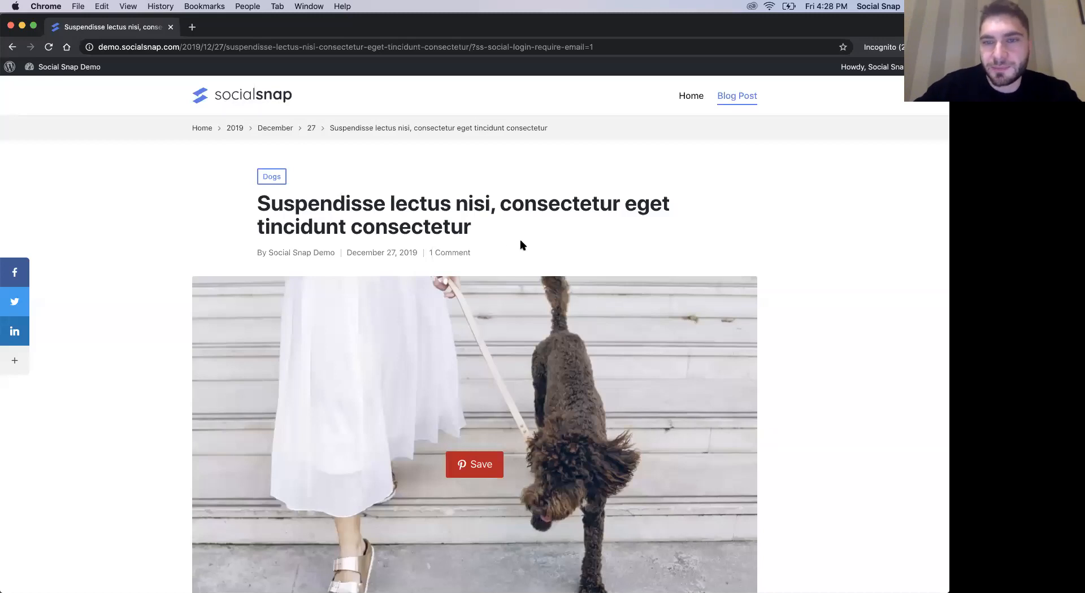
- Post the comment "My awesome comment." on the blog post as the Twitter-authenticated visitor
left_click(446, 253)
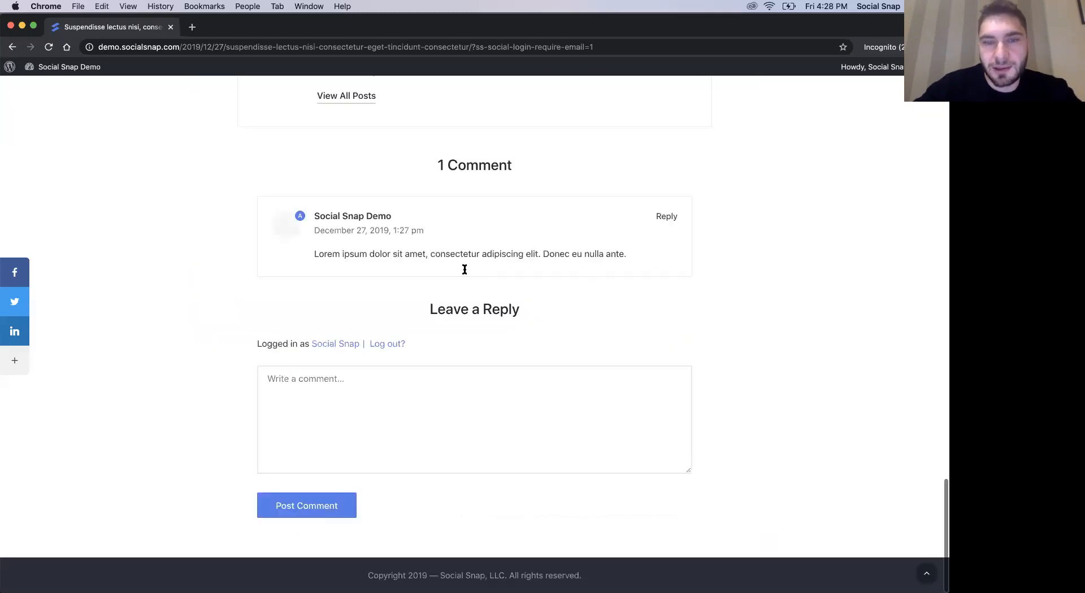
left_click(331, 452)
type("M")
key("BackSpace")
type("My awesone")
key("BackSpace")
key("BackSpace")
type("me")
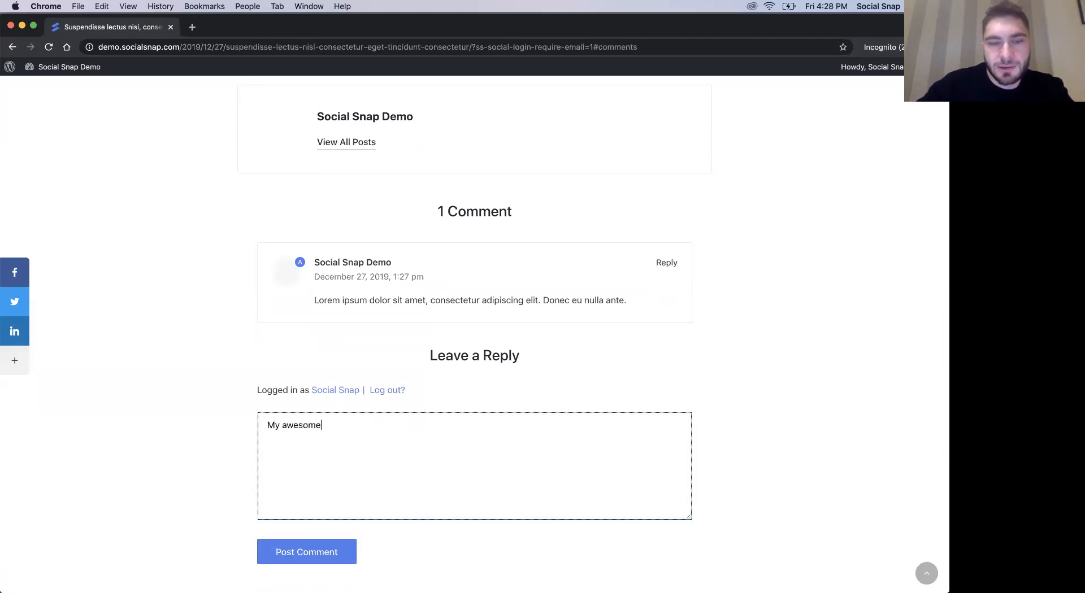
type(" commen")
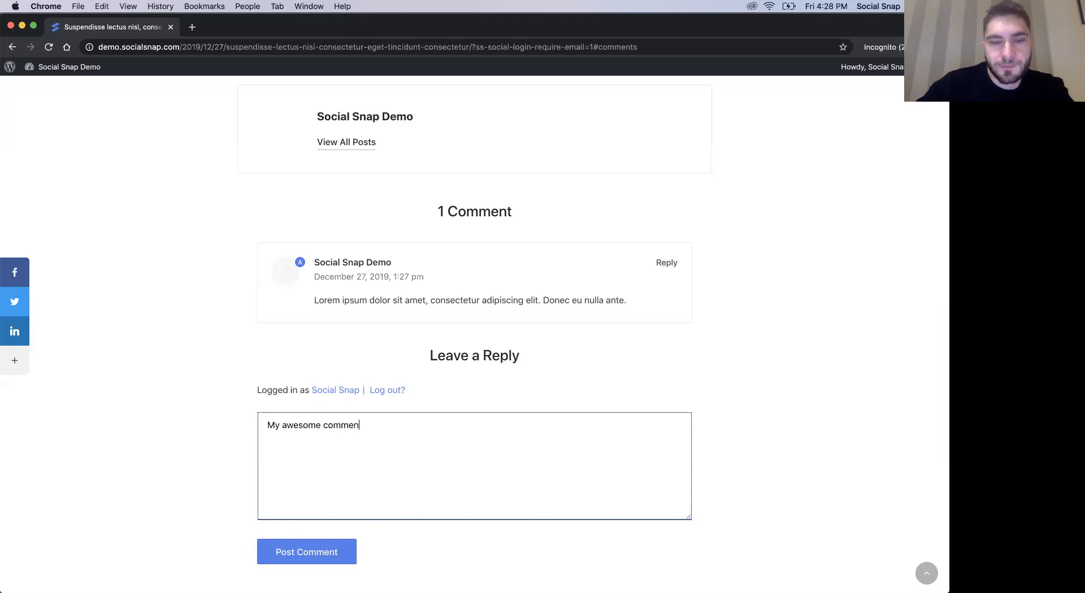
left_click(306, 553)
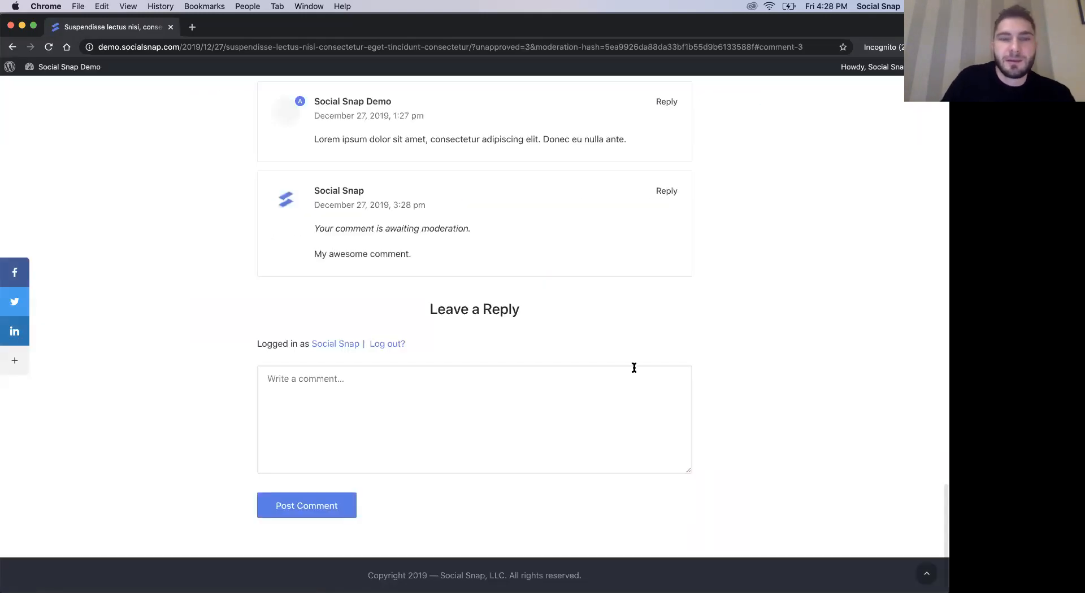
- Review the newly posted comment and its moderation notice
scroll(635, 369, "up", 2)
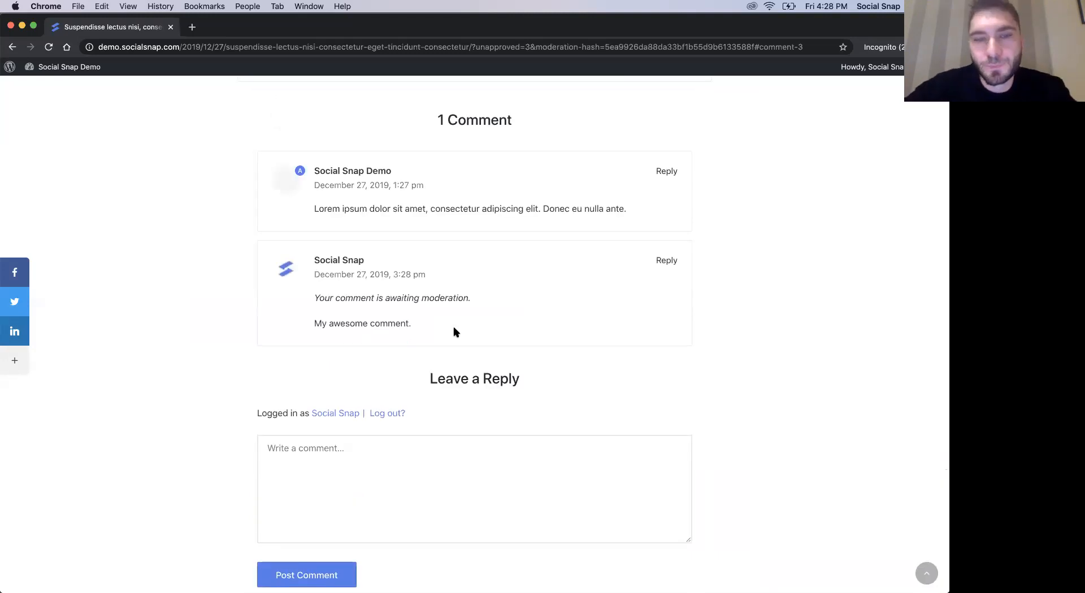
scroll(455, 331, "up", 2)
double_click(353, 350)
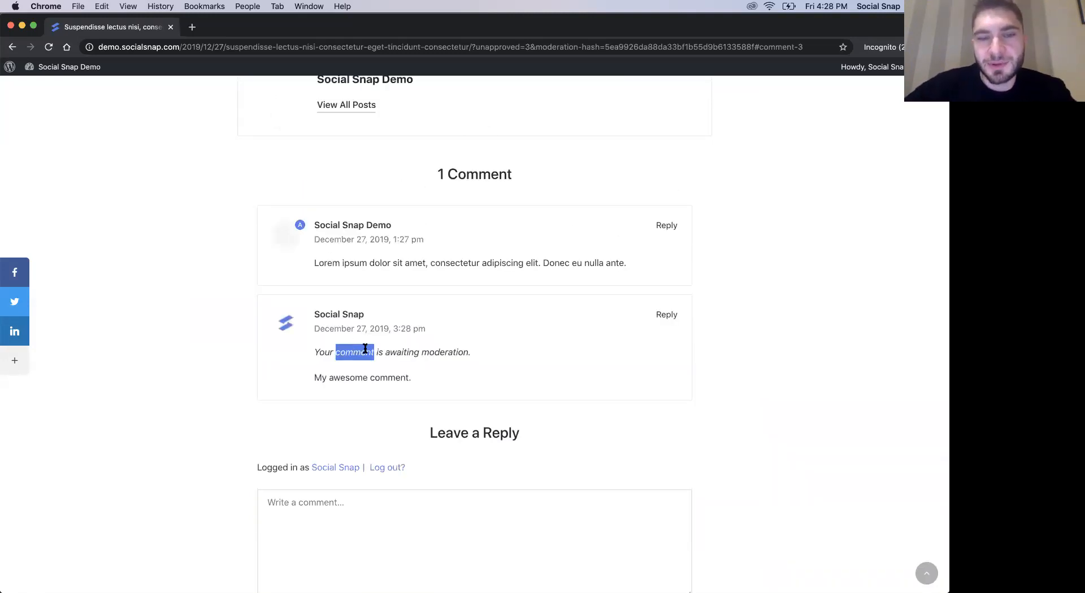
double_click(433, 356)
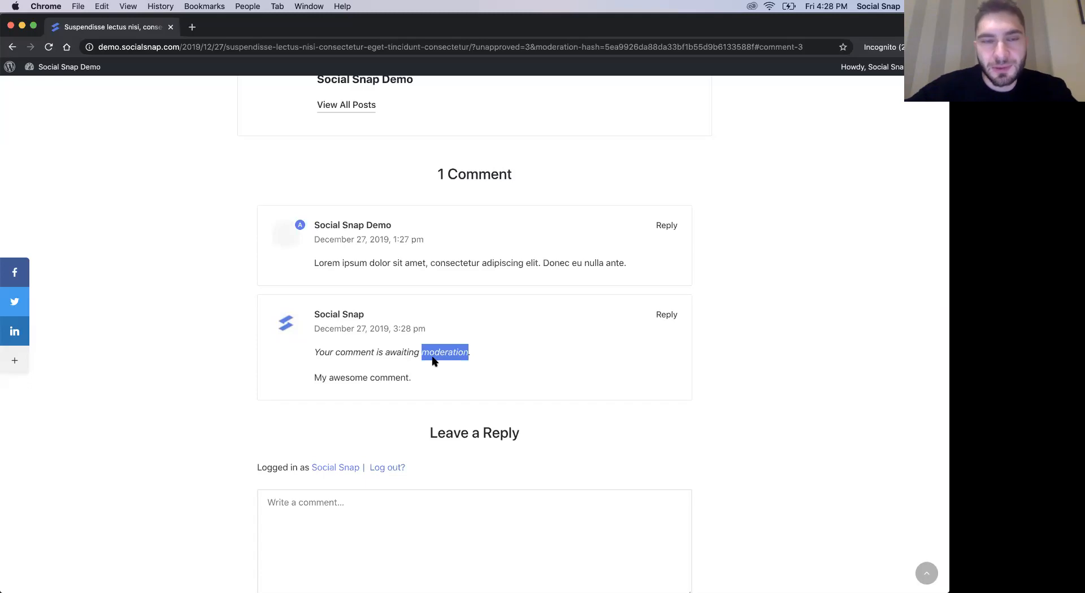
scroll(505, 367, "up", 15)
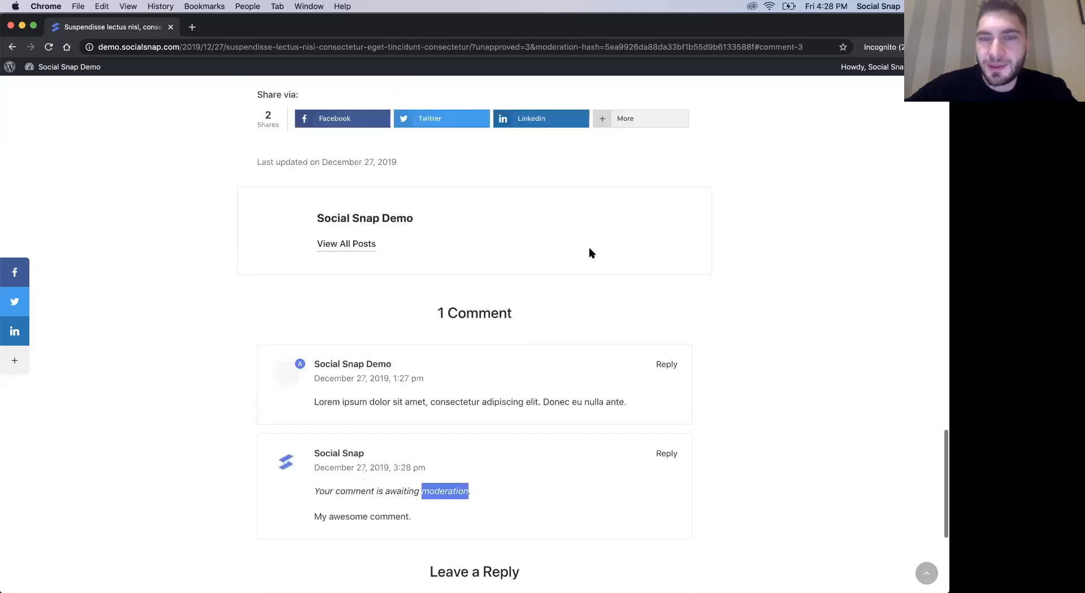
- Open the logged-in visitor's WordPress profile and examine the username, name, email, website and biographical info fields
mouse_move(881, 76)
left_click(863, 119)
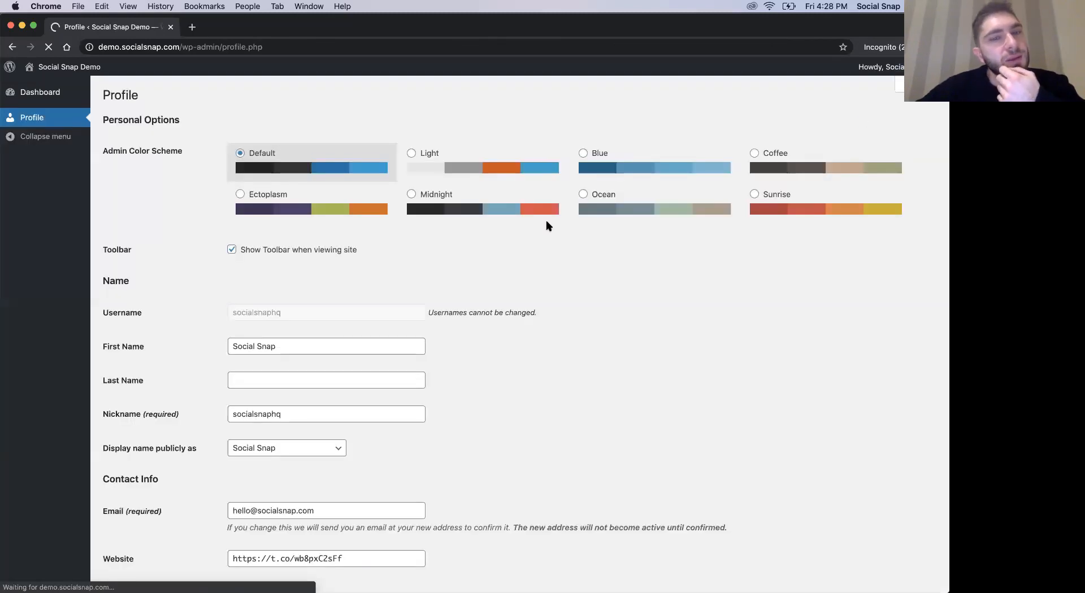
scroll(546, 226, "down", 1)
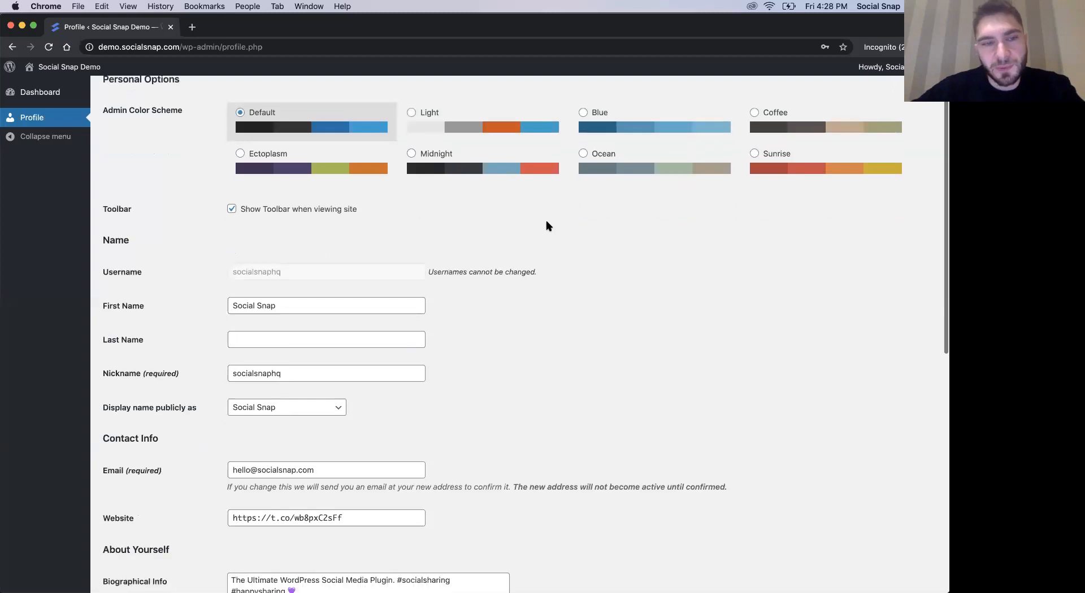
double_click(262, 274)
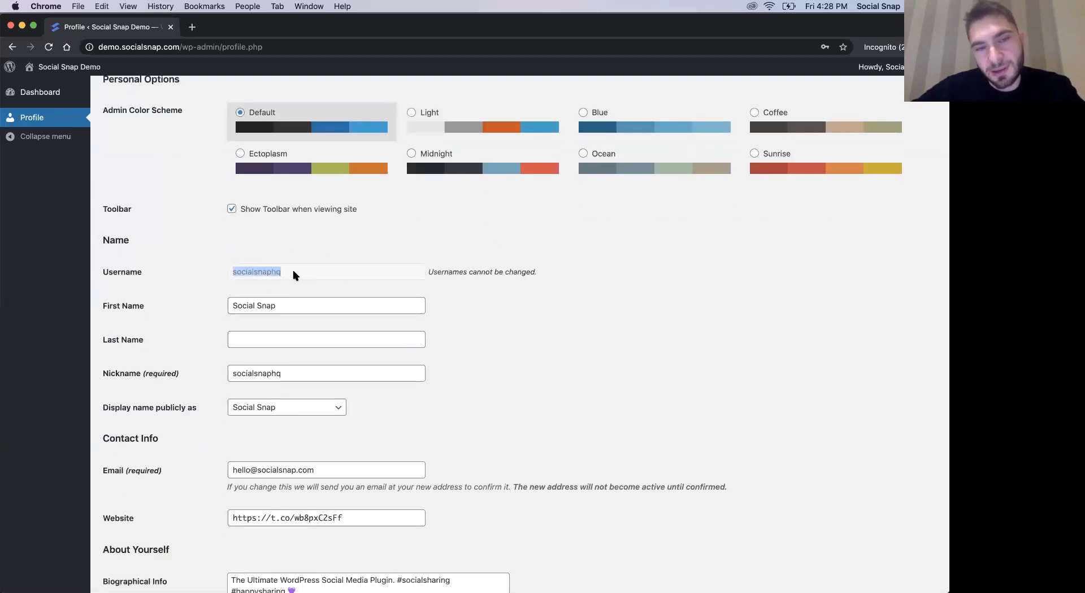
left_click(285, 270)
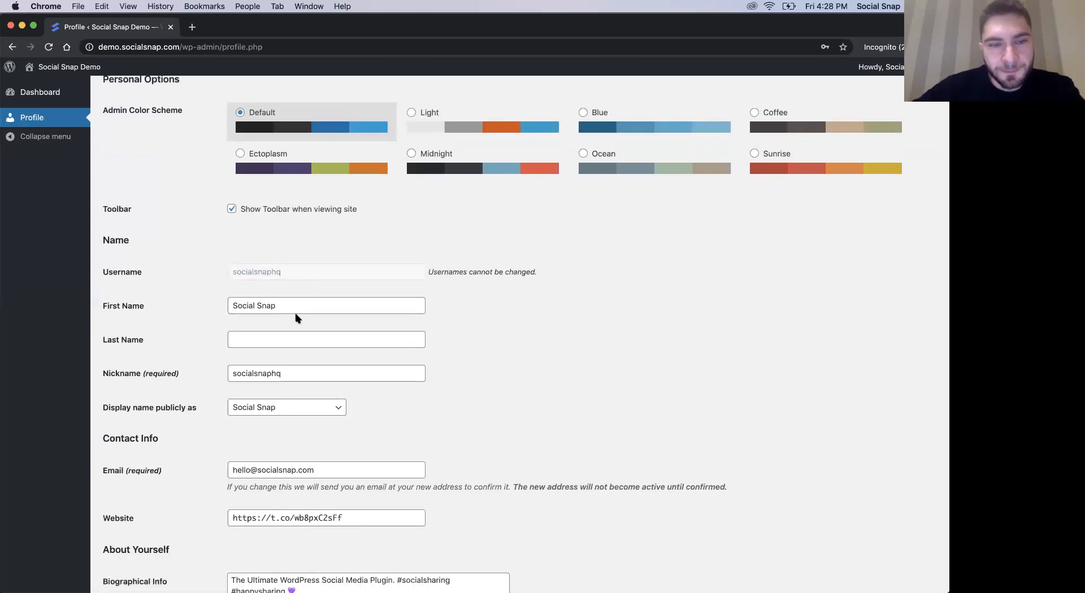
scroll(296, 315, "down", 1)
triple_click(327, 433)
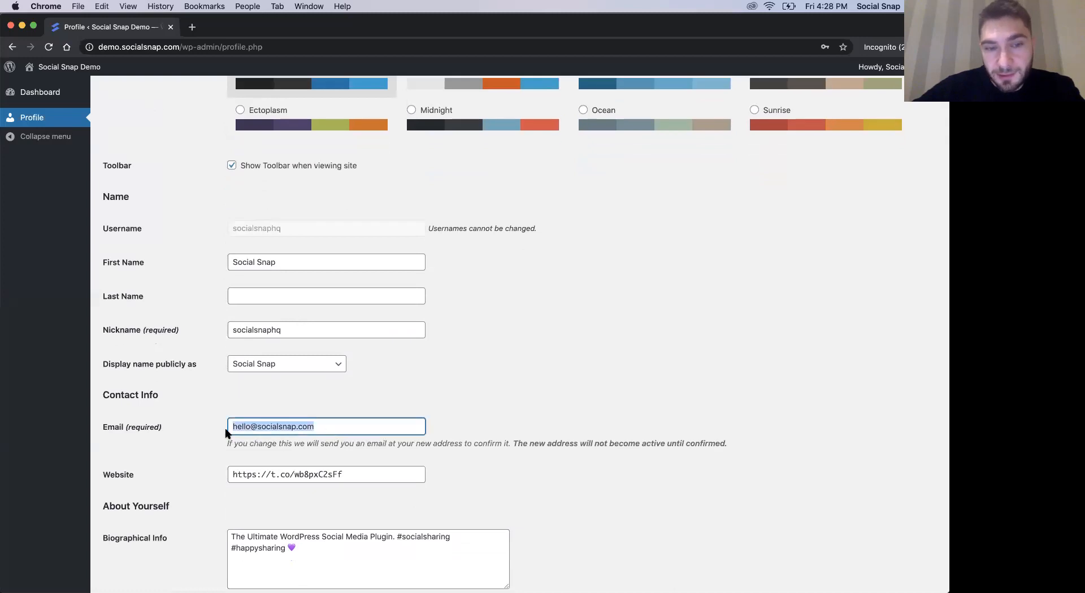
scroll(263, 456, "down", 1)
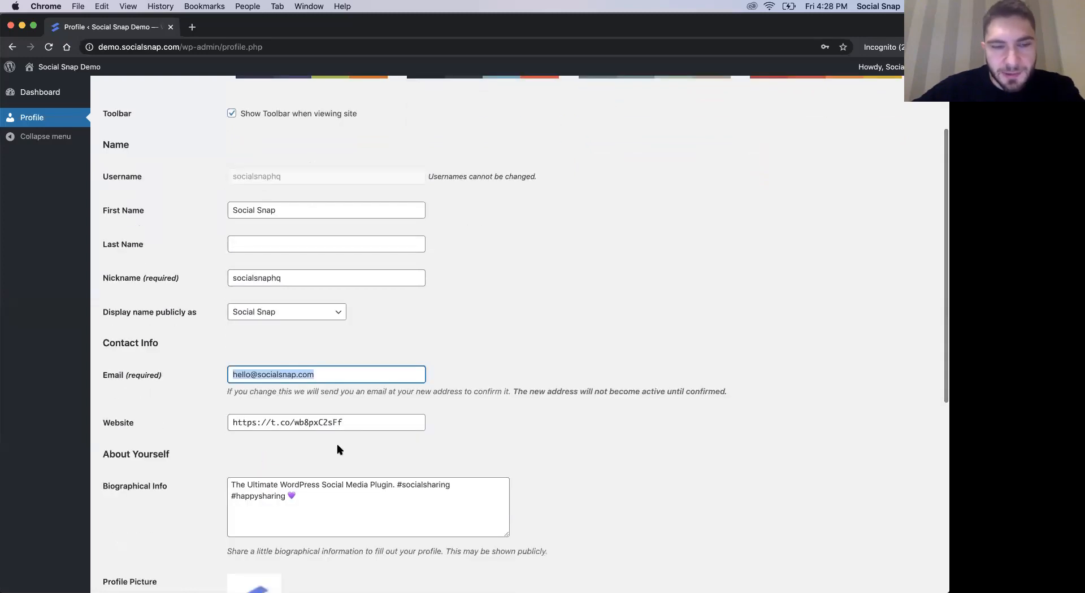
- Examine the visitor profile's website, biographical info, profile picture, account management and Social Snap user info fields
triple_click(349, 422)
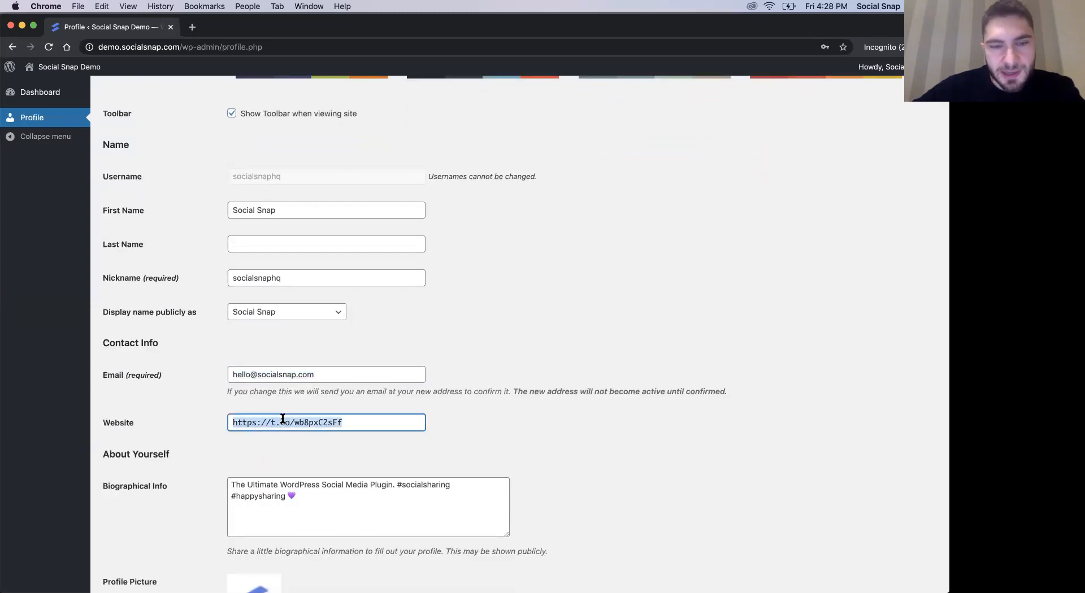
scroll(386, 452, "down", 1)
left_click(318, 440)
double_click(386, 437)
left_click(466, 443)
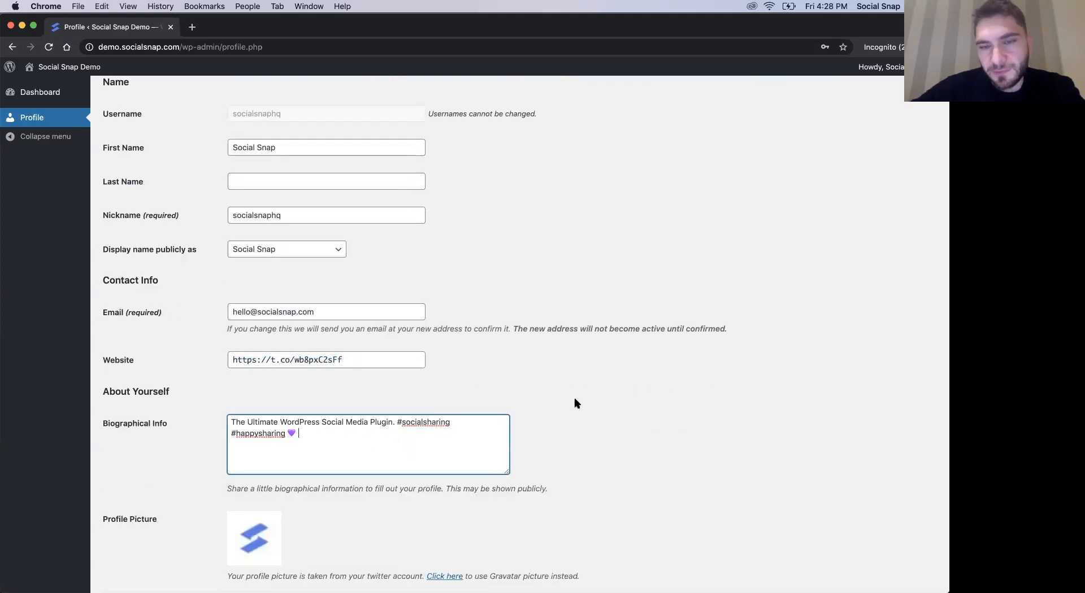
scroll(574, 401, "down", 1)
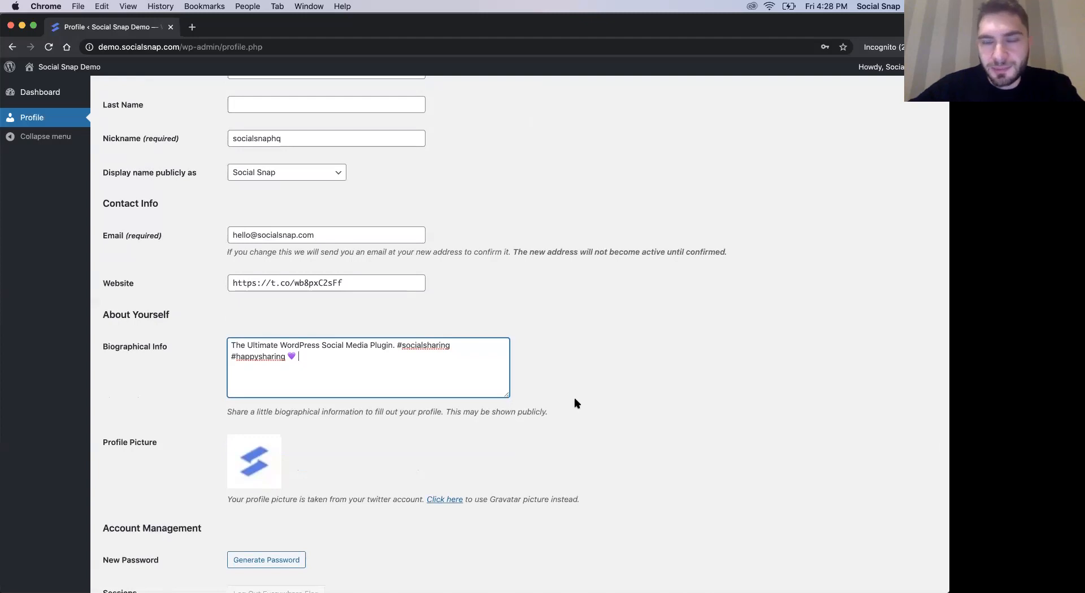
scroll(574, 401, "down", 1)
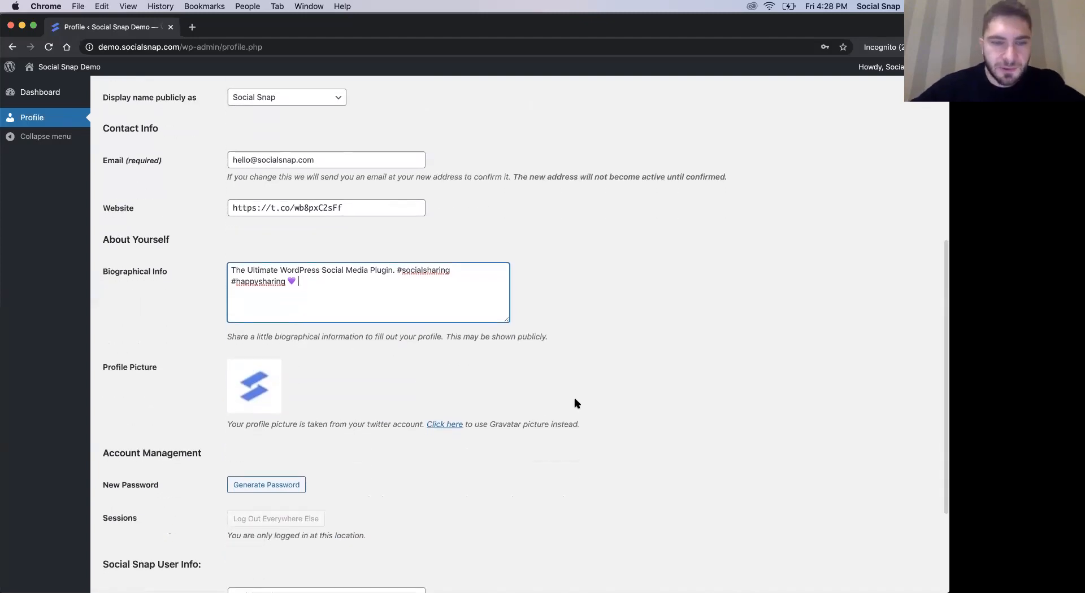
scroll(574, 402, "down", 1)
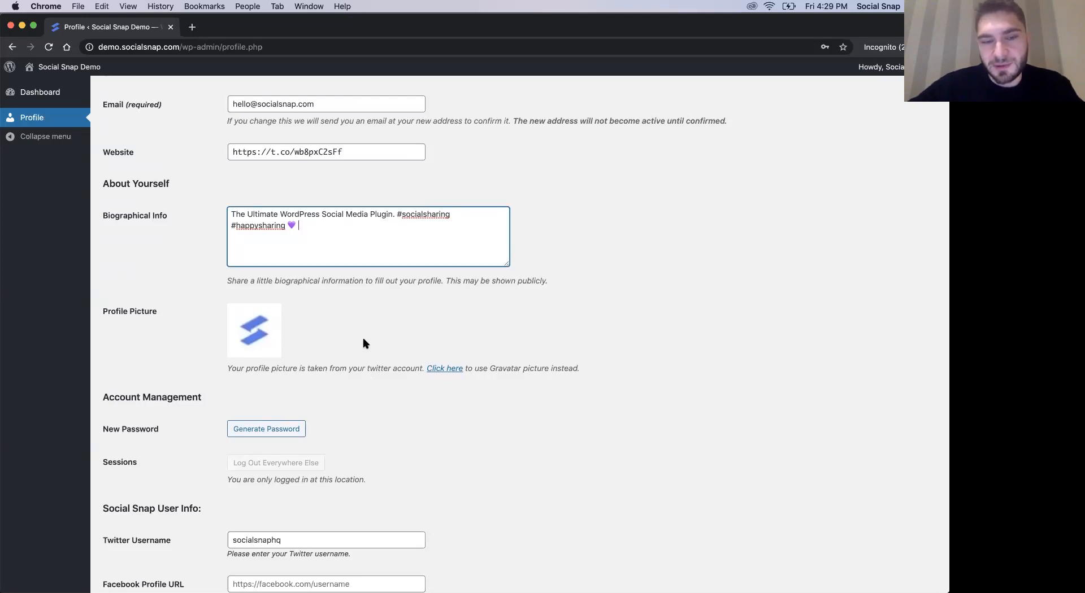
scroll(363, 342, "down", 1)
scroll(363, 338, "down", 2)
scroll(363, 337, "up", 10)
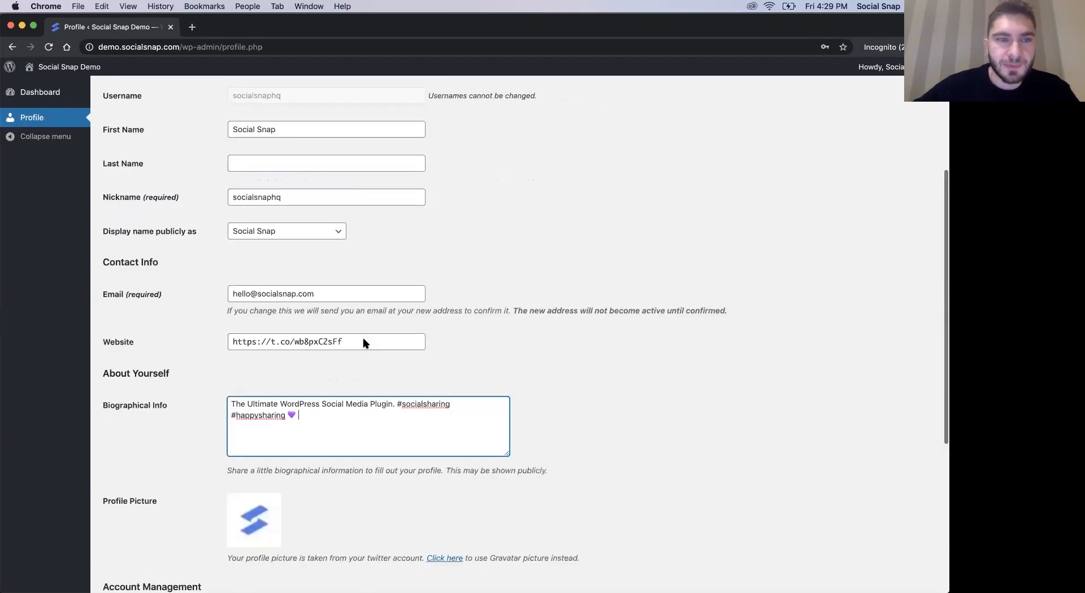
left_click(9, 144)
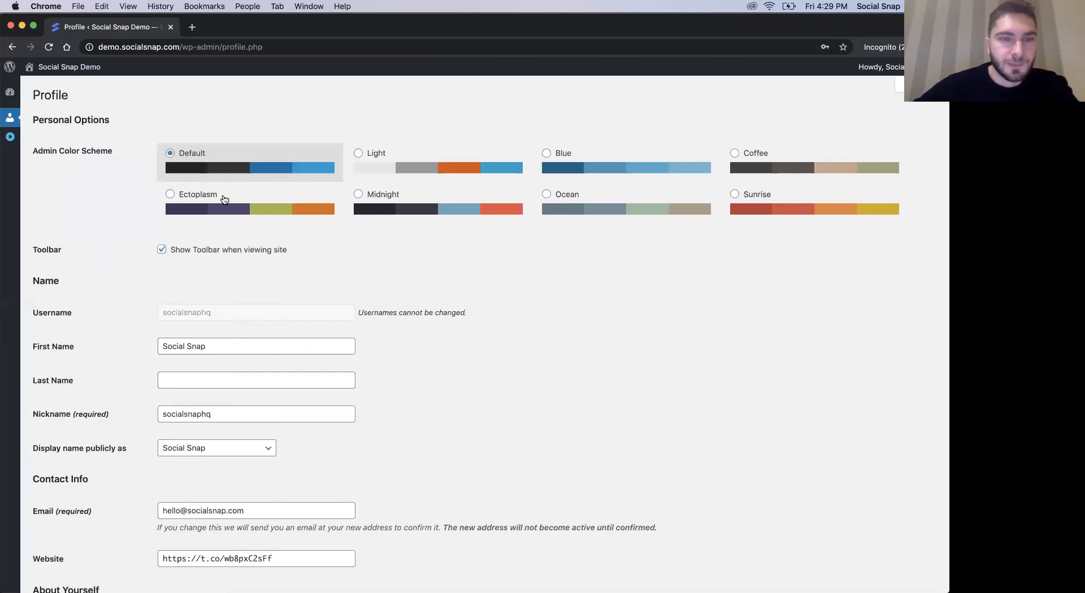
left_click(10, 137)
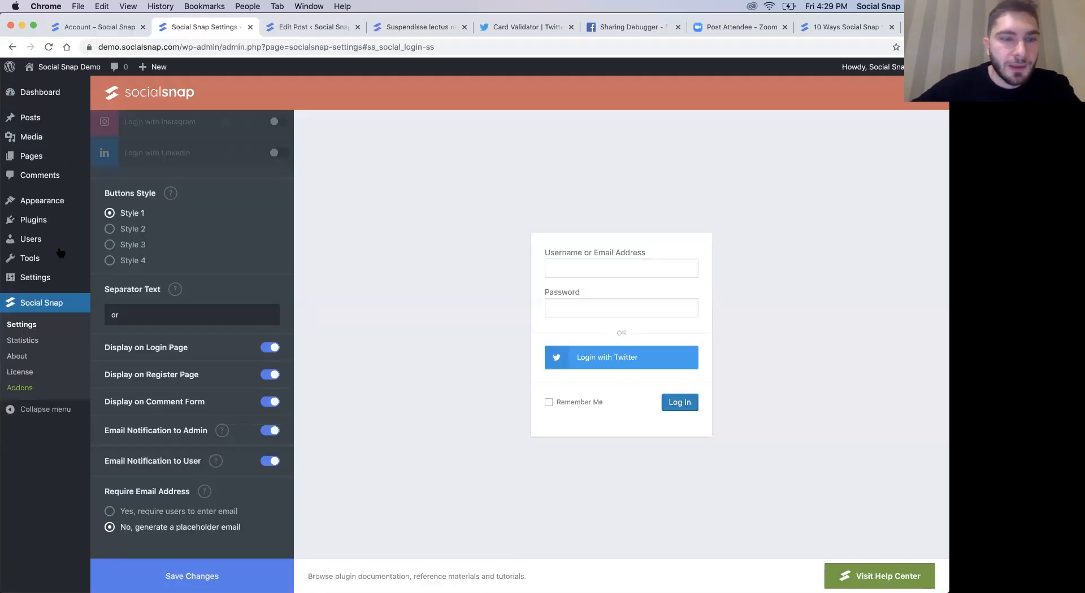
- Review the Social Login button and display options, the published post's comment and share sections, and the post editor
scroll(232, 432, "up", 5)
scroll(230, 427, "down", 4)
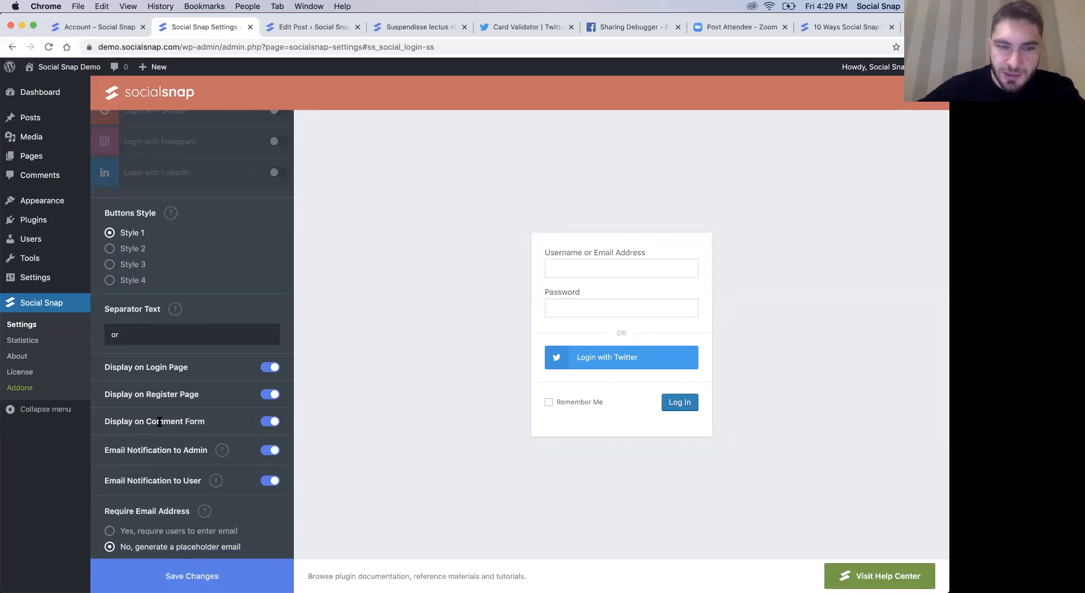
scroll(229, 439, "up", 1)
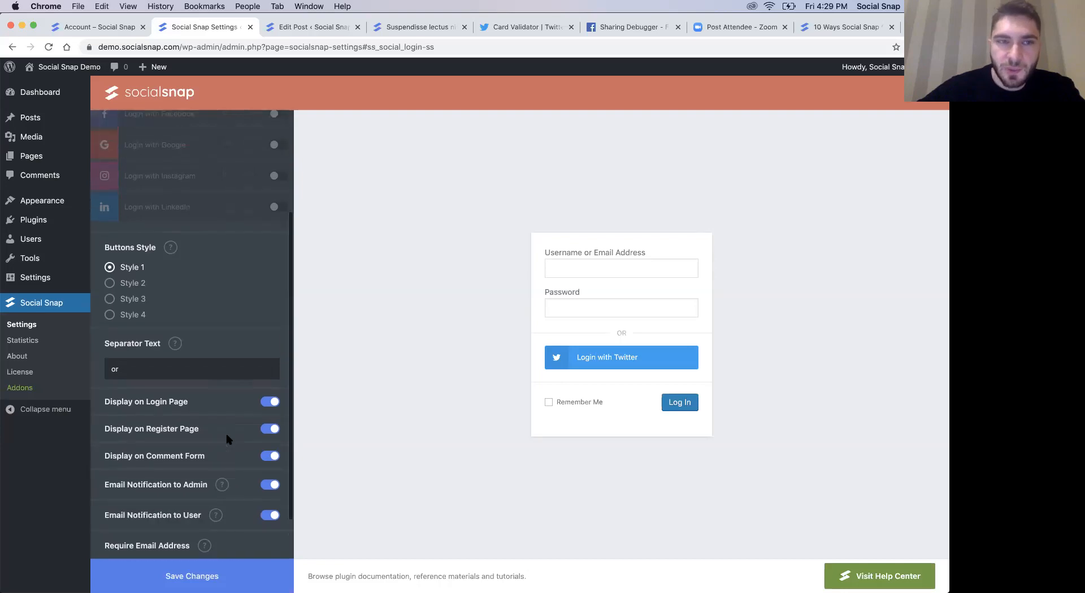
left_click(417, 32)
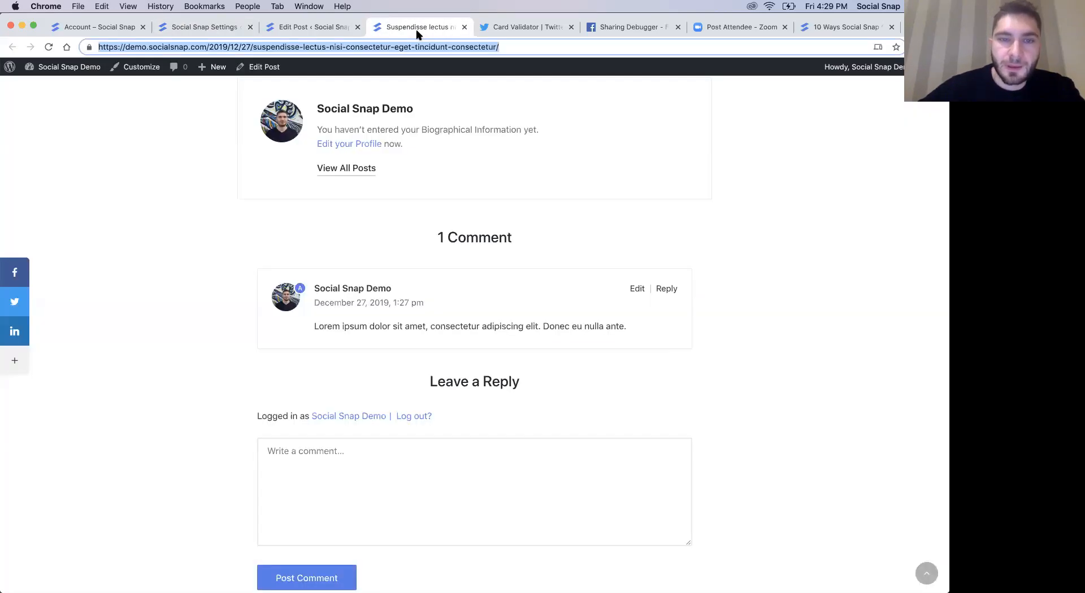
scroll(394, 283, "up", 5)
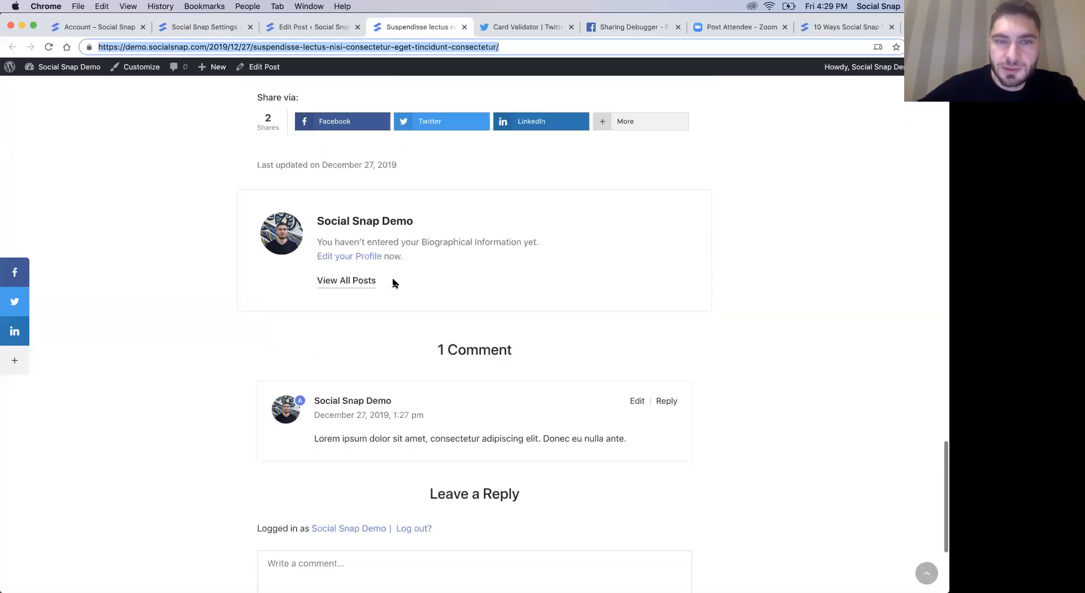
scroll(394, 282, "up", 10)
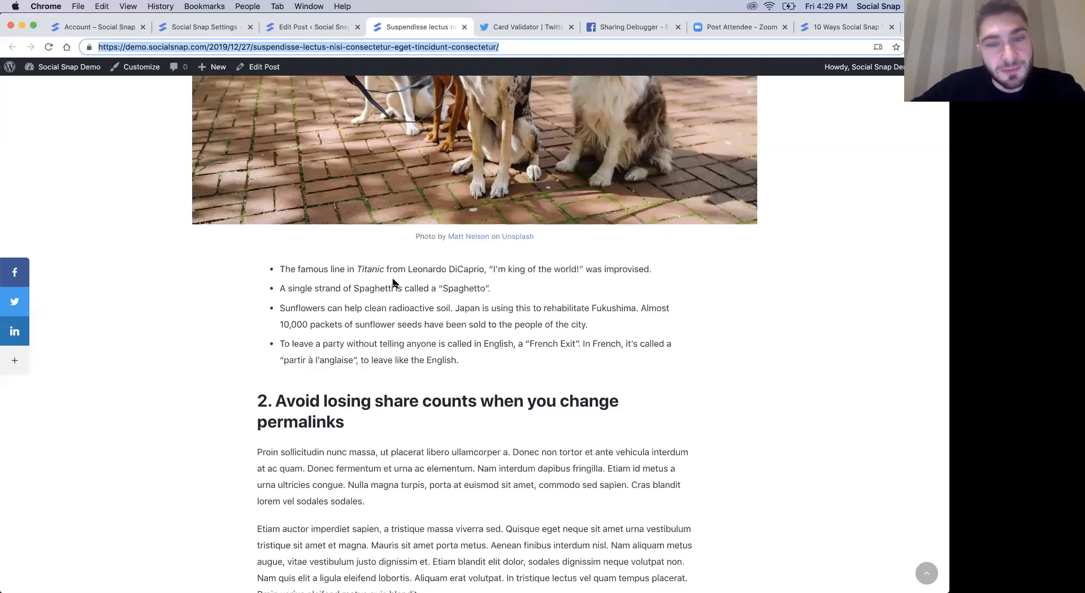
scroll(489, 339, "down", 5)
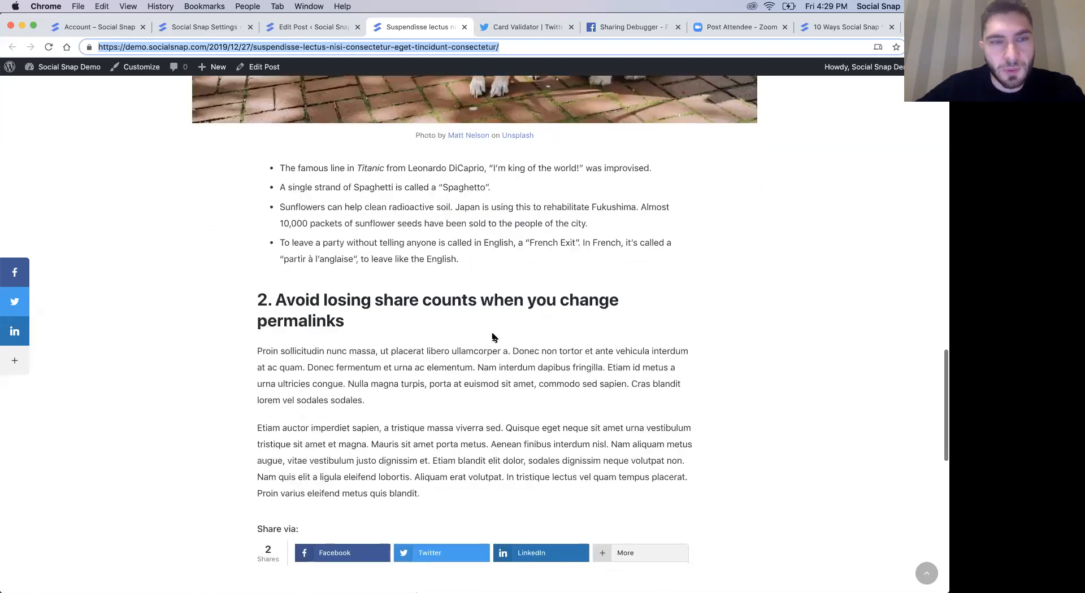
left_click(282, 27)
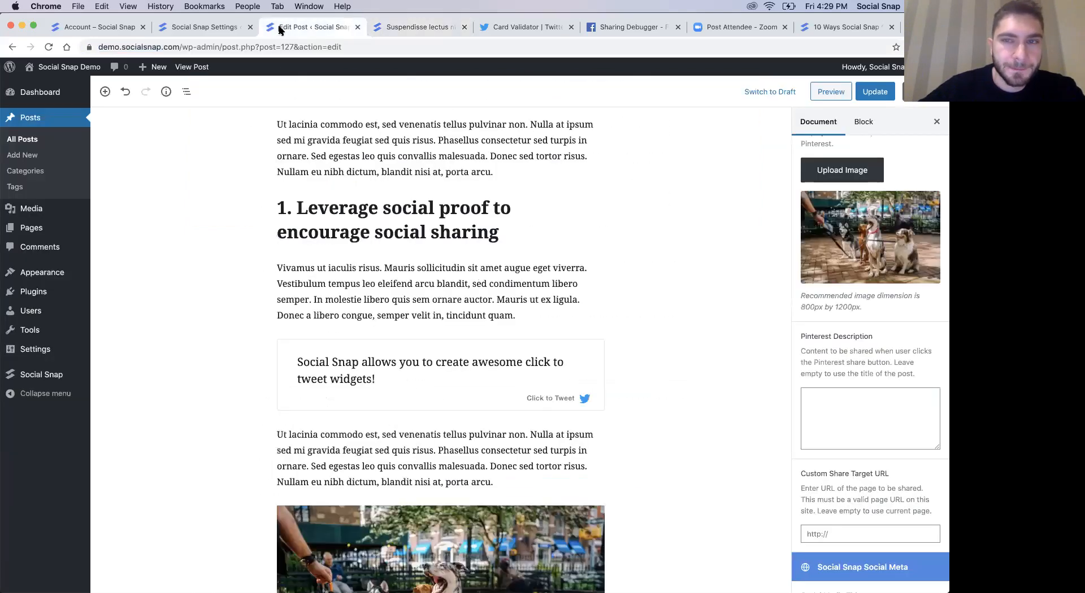
- Load the Social Snap documentation at socialsnap.com/docs in place of the published blog post
left_click(383, 31)
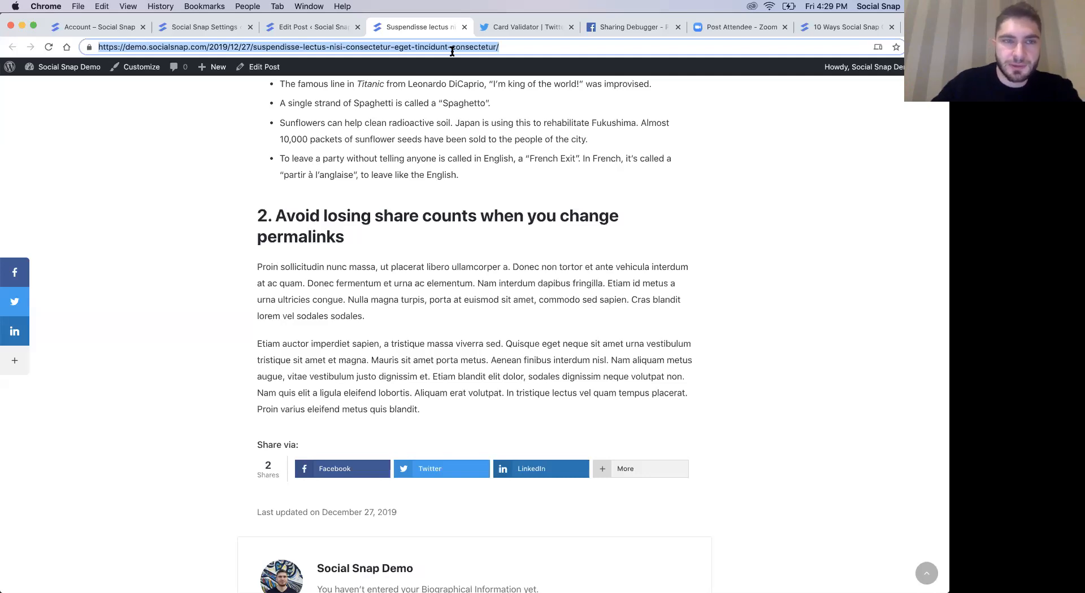
key("Right")
type("/docs")
key("Return")
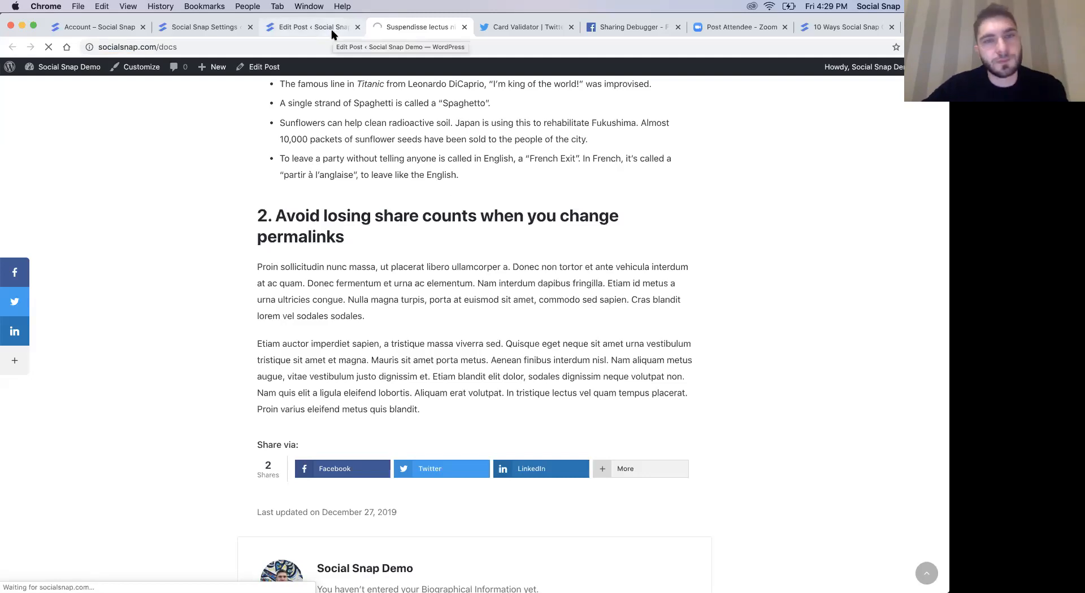
- Return to the Social Snap settings, leave Social Login for the Social Auto-Poster addon and enable it
left_click(312, 26)
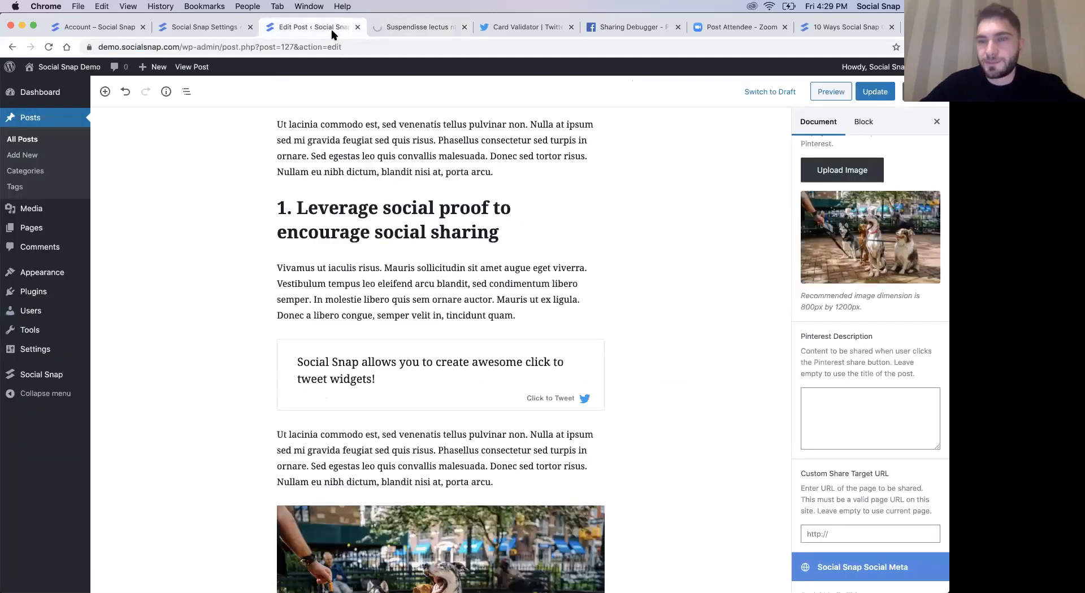
left_click(110, 31)
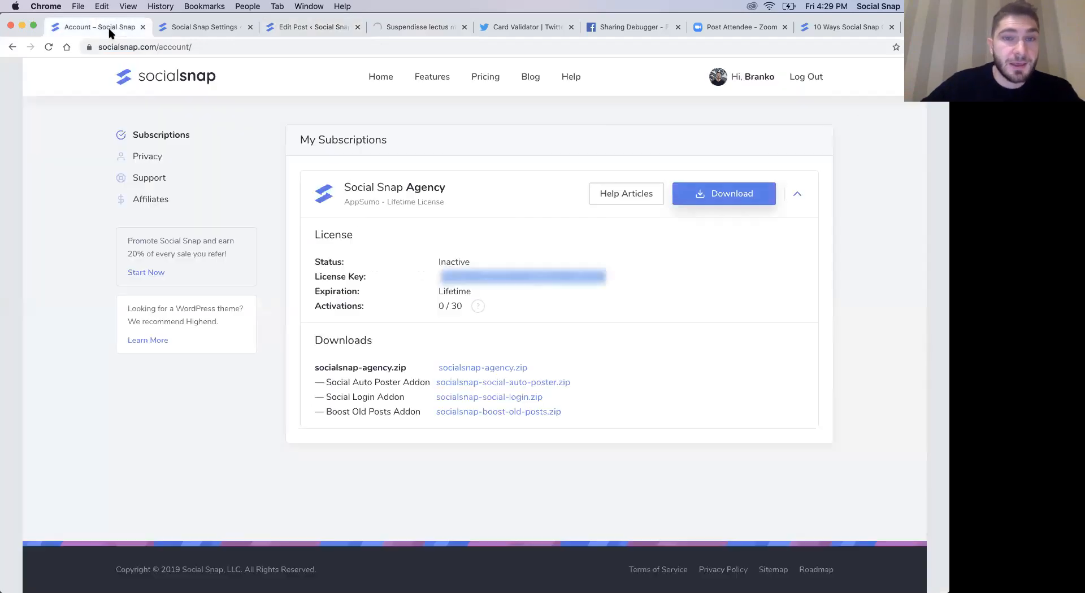
left_click(173, 32)
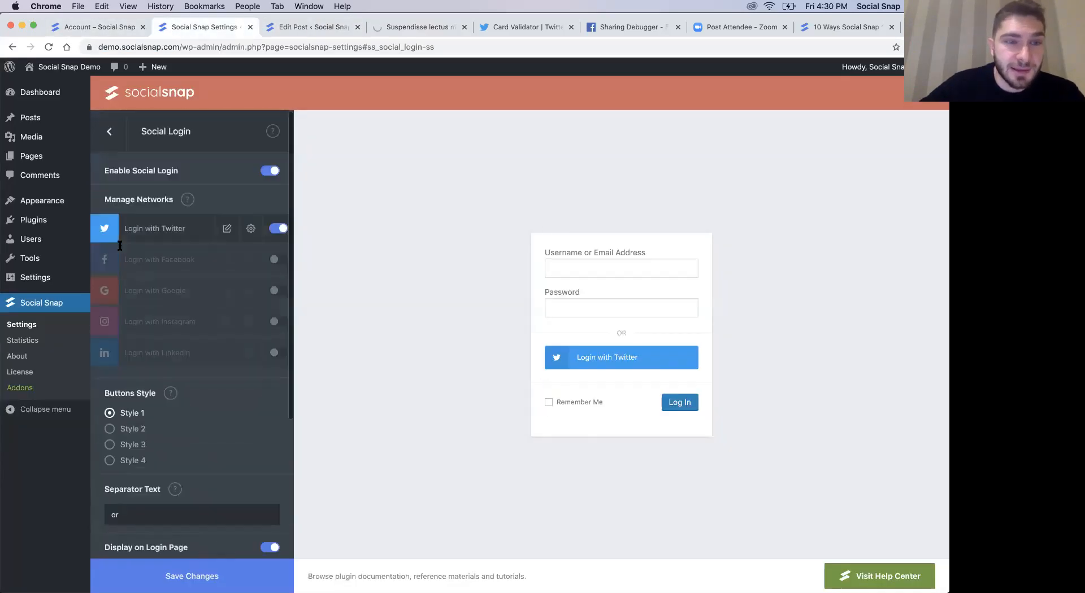
left_click(109, 132)
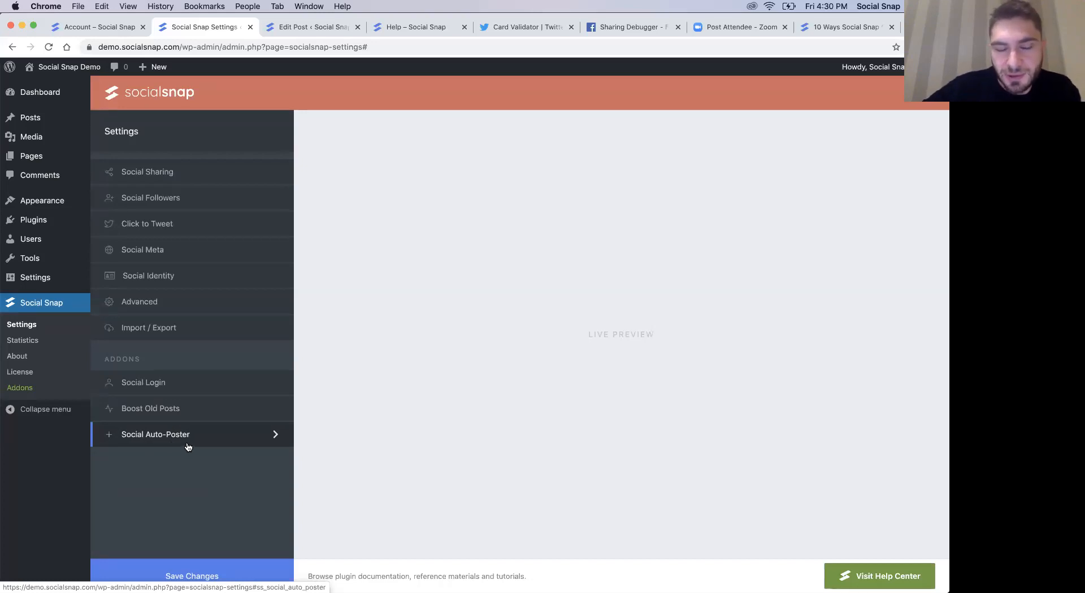
left_click(188, 447)
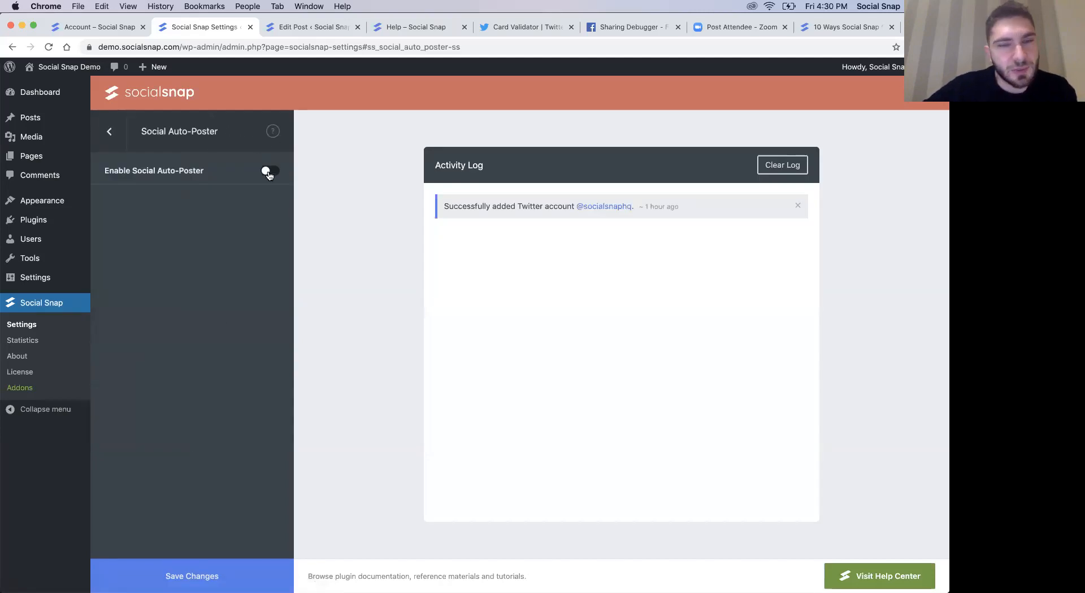
left_click(270, 173)
- View the networks available for a new auto-poster account, and close the setup without choosing one
left_click(139, 260)
left_click(391, 222)
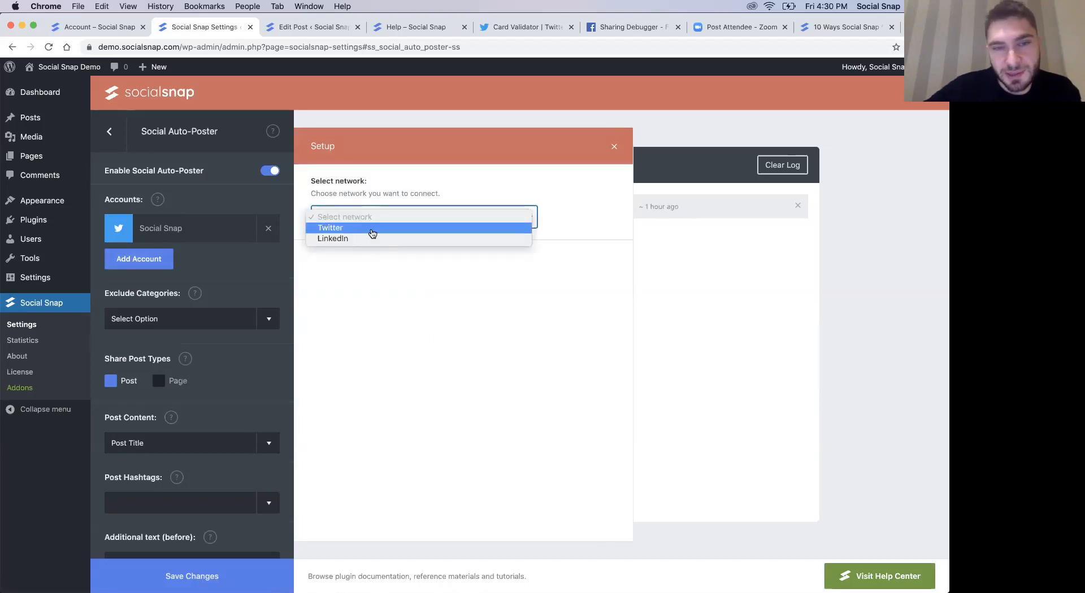
left_click(362, 271)
left_click(356, 218)
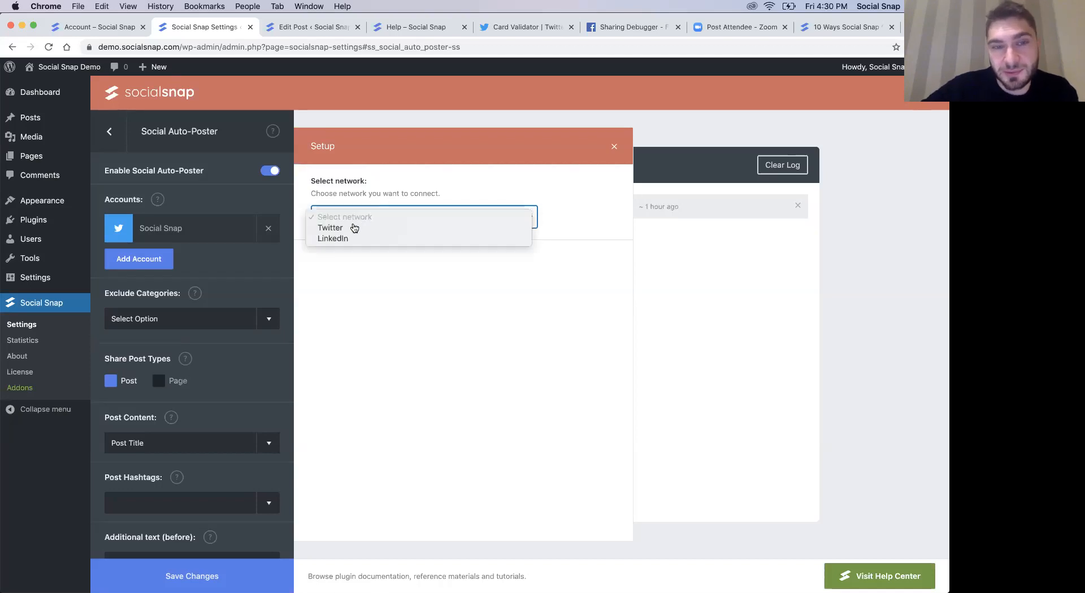
left_click(349, 278)
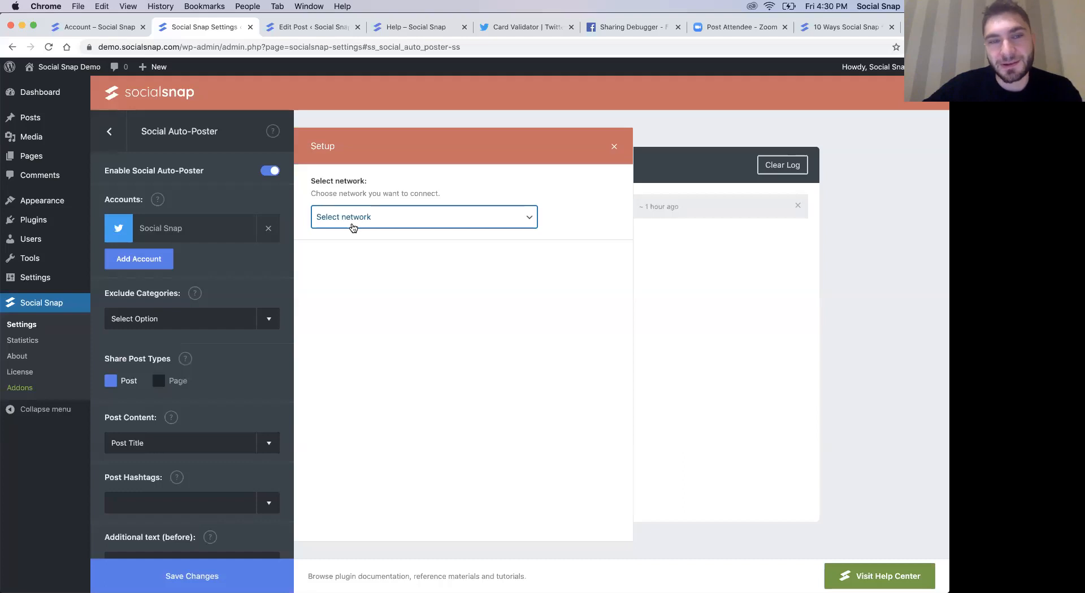
left_click(371, 223)
left_click(459, 211)
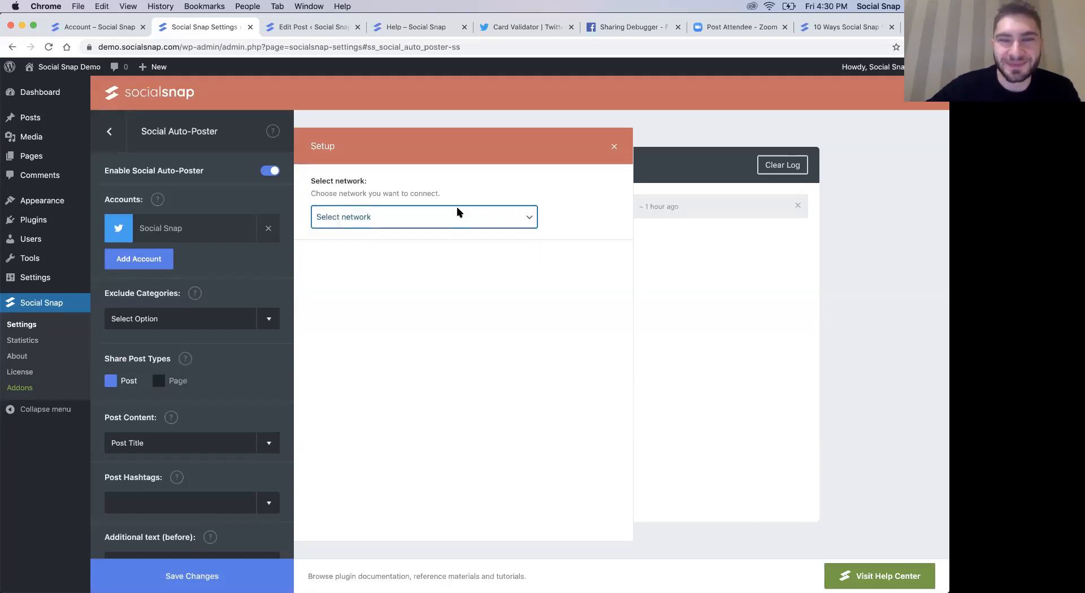
left_click(615, 153)
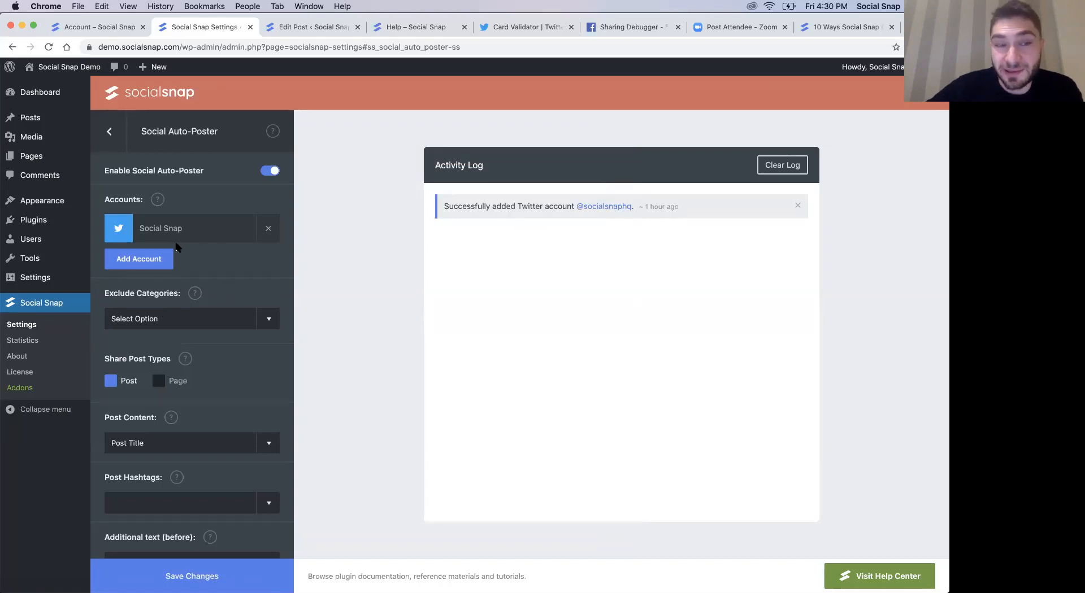
- Start setting up a LinkedIn auto-poster account and open the step-by-step guide for the Client ID
left_click(156, 258)
left_click(423, 219)
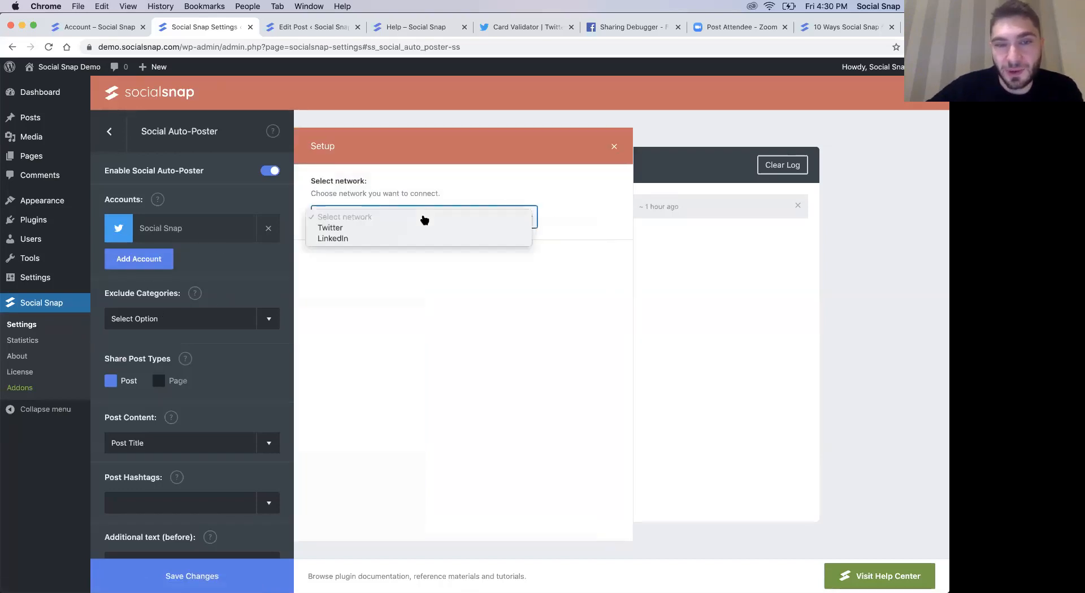
left_click(377, 240)
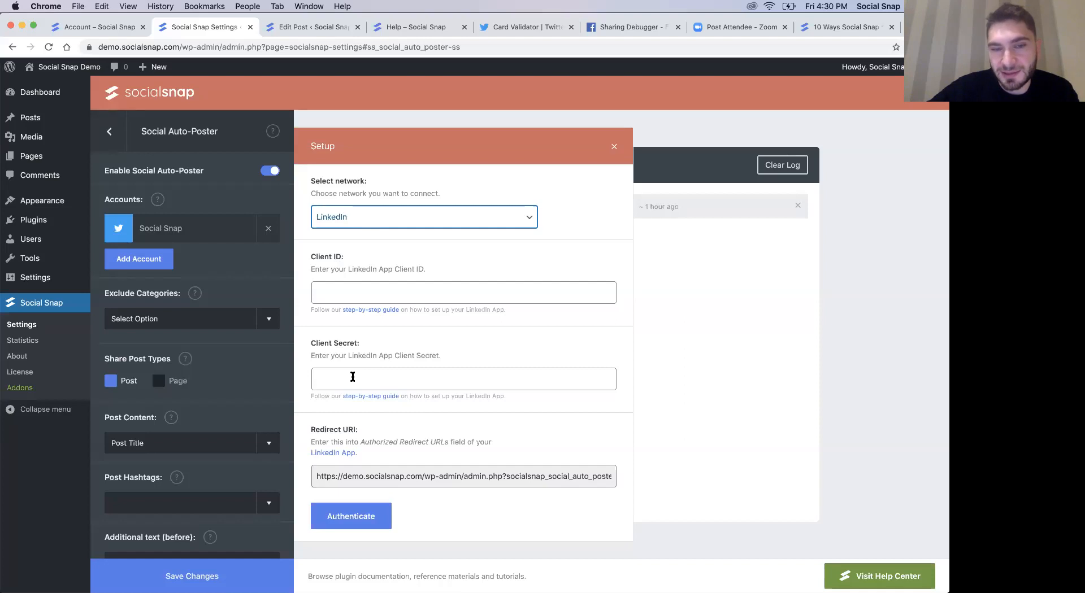
left_click(375, 310)
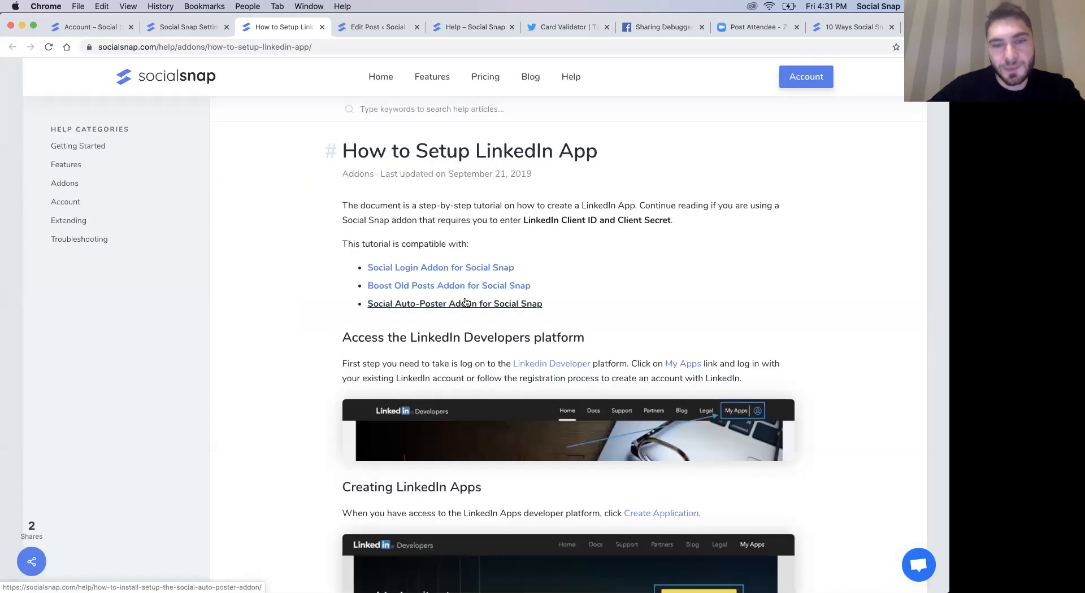
- Read through the How to Setup LinkedIn App guide, return to the Social Auto-Poster settings and close the account setup
scroll(537, 275, "down", 3)
scroll(537, 276, "down", 15)
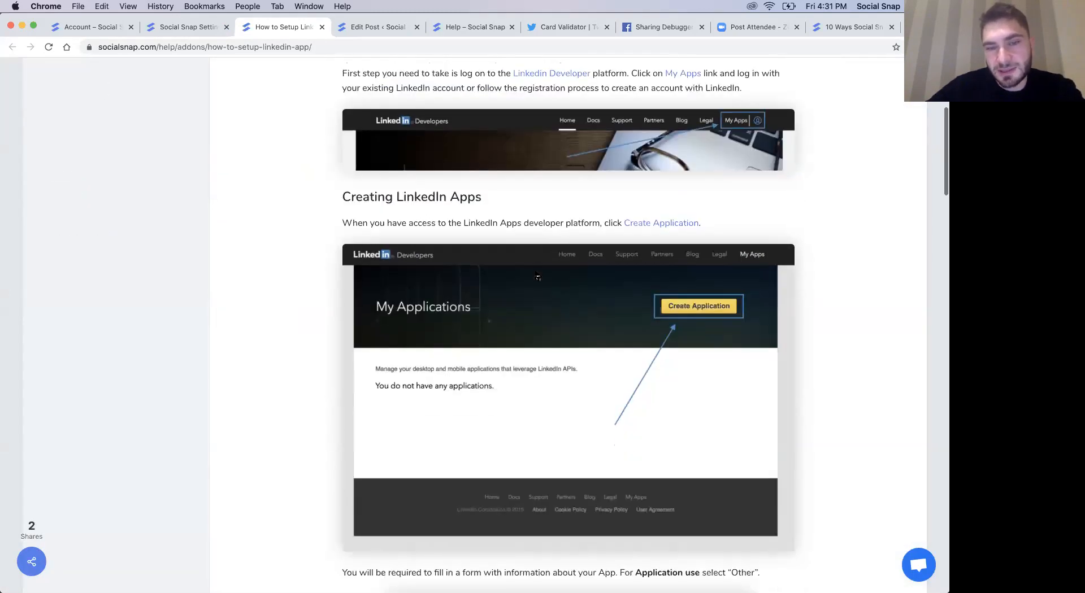
scroll(607, 254, "down", 20)
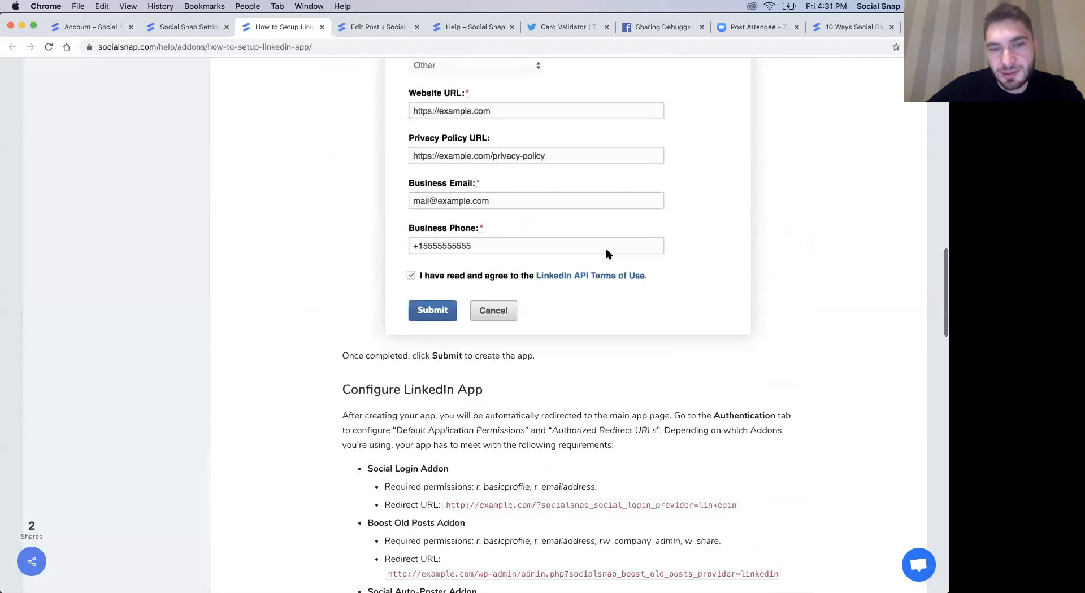
scroll(608, 254, "down", 5)
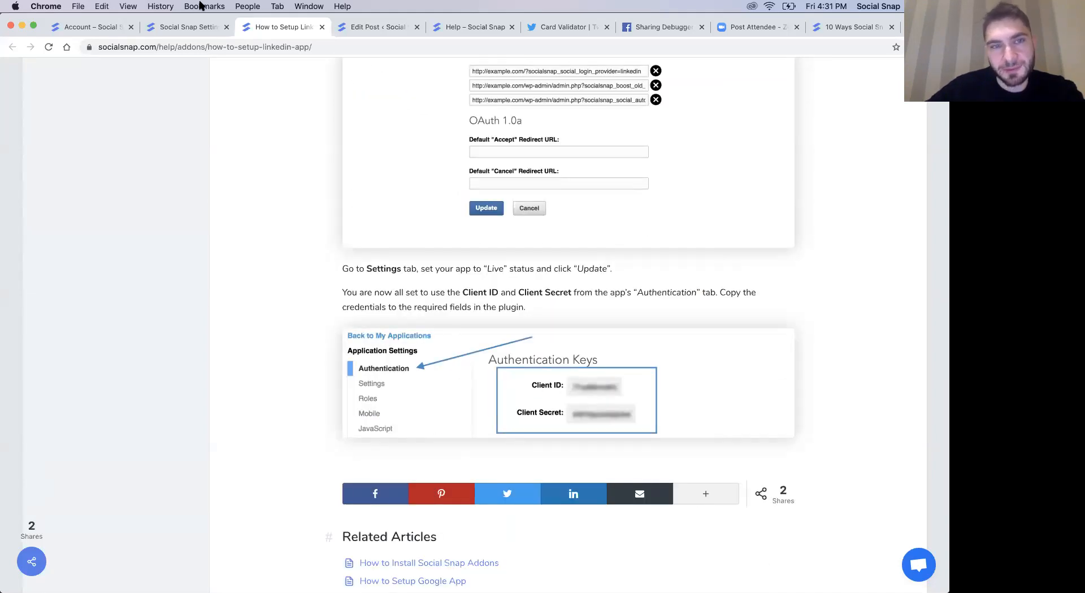
left_click(169, 30)
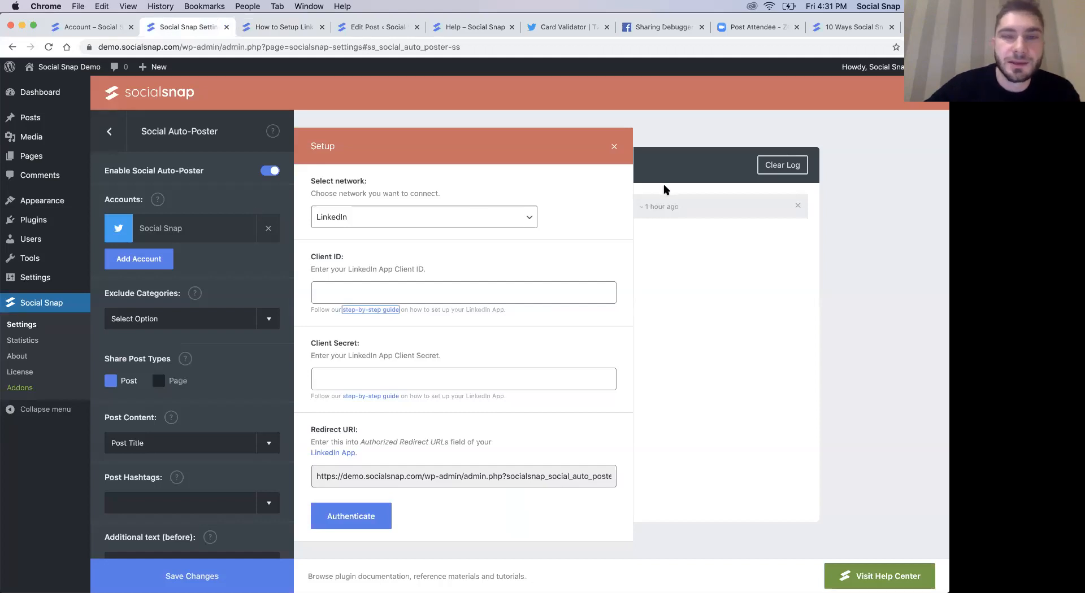
left_click(614, 147)
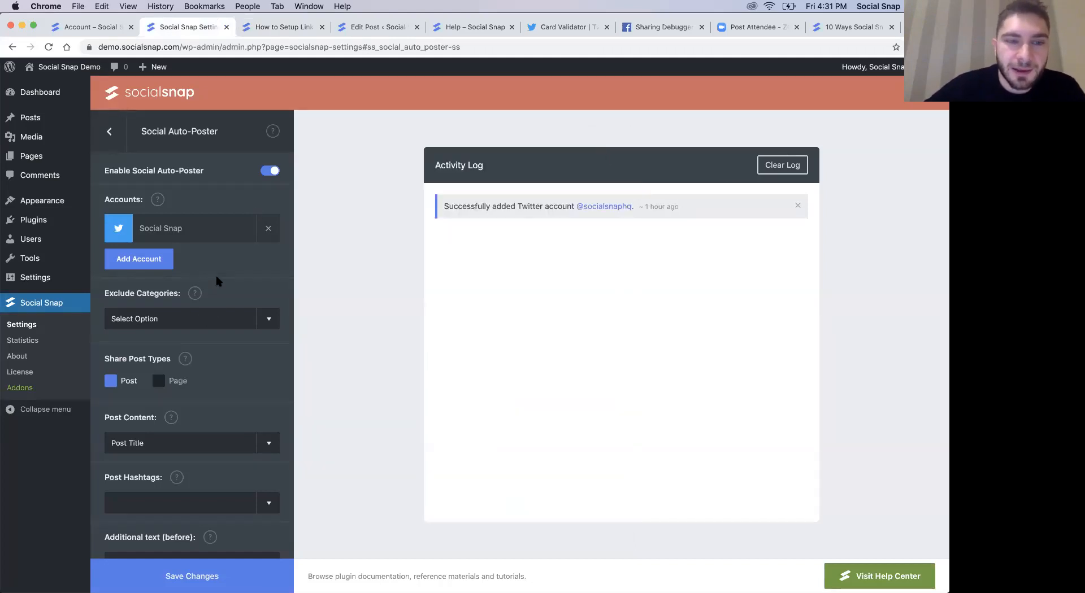
- View the categories that can be excluded from auto-posting, and close the list without selecting any
scroll(215, 272, "down", 2)
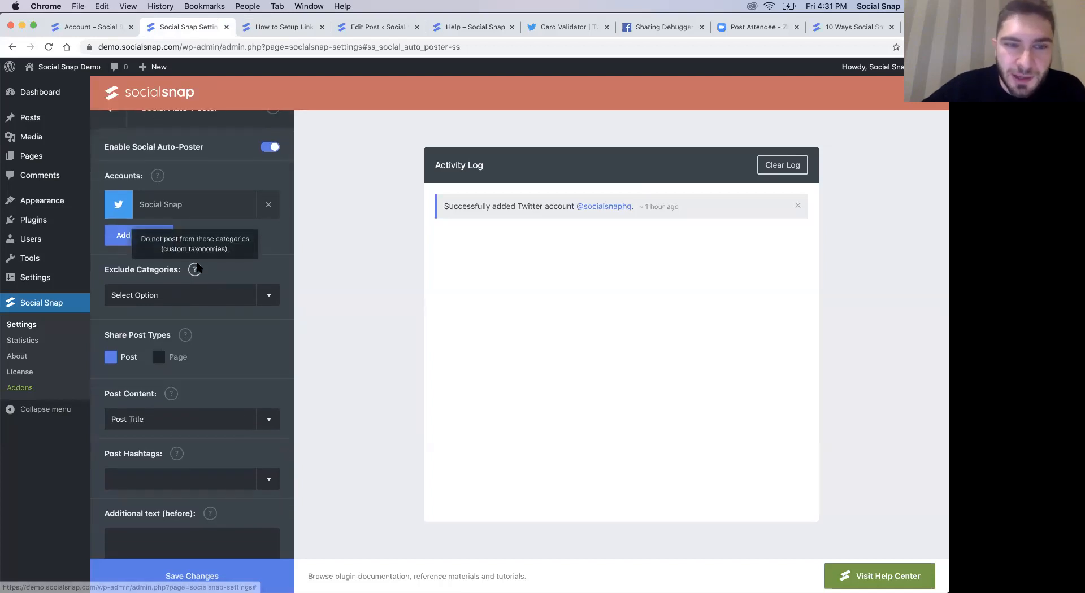
left_click(192, 300)
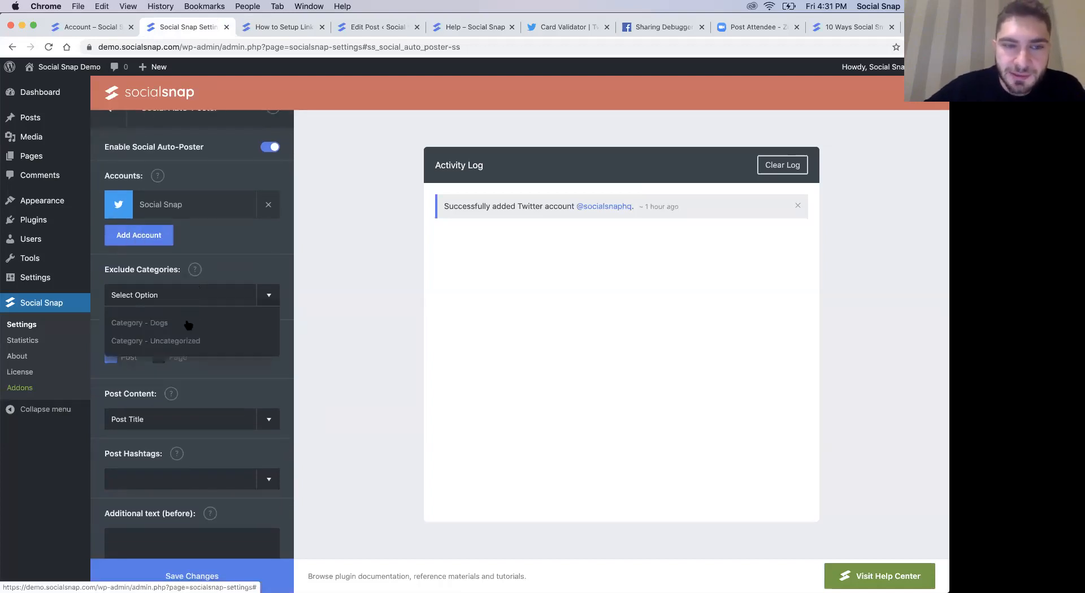
left_click(235, 279)
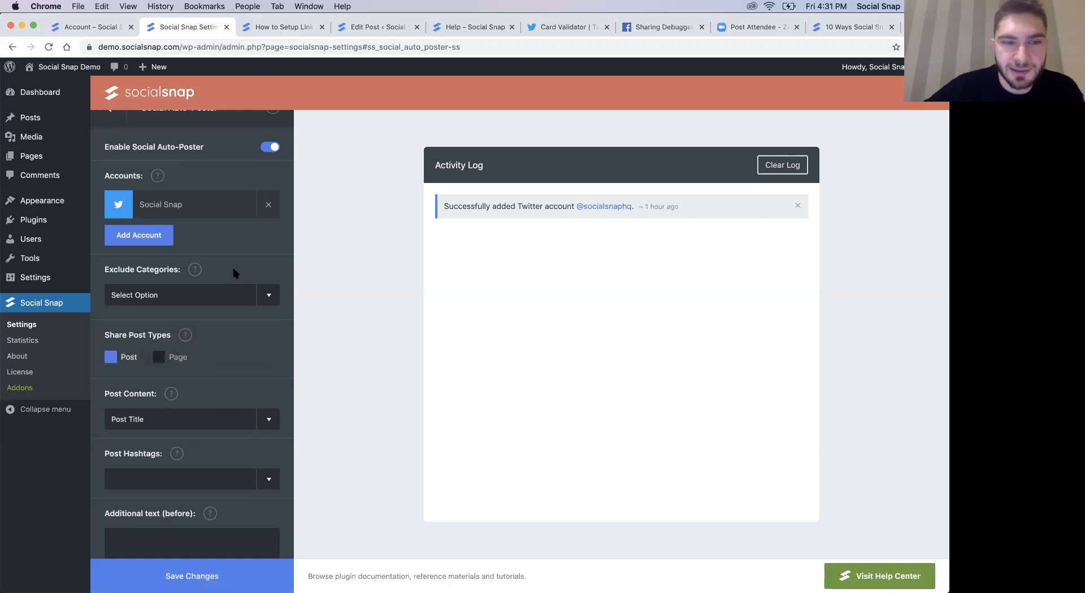
left_click(203, 301)
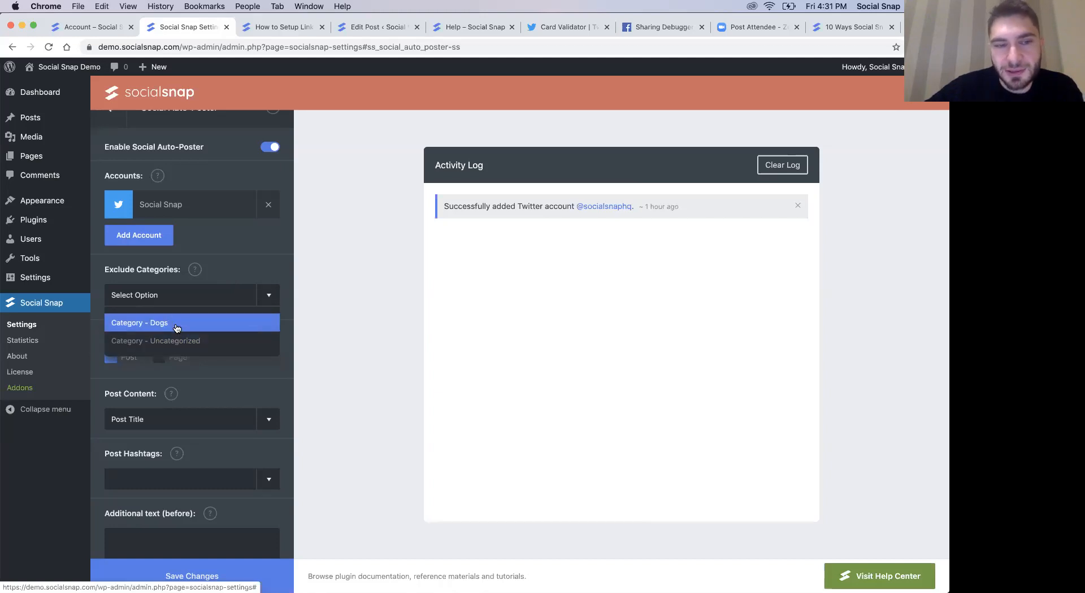
left_click(226, 279)
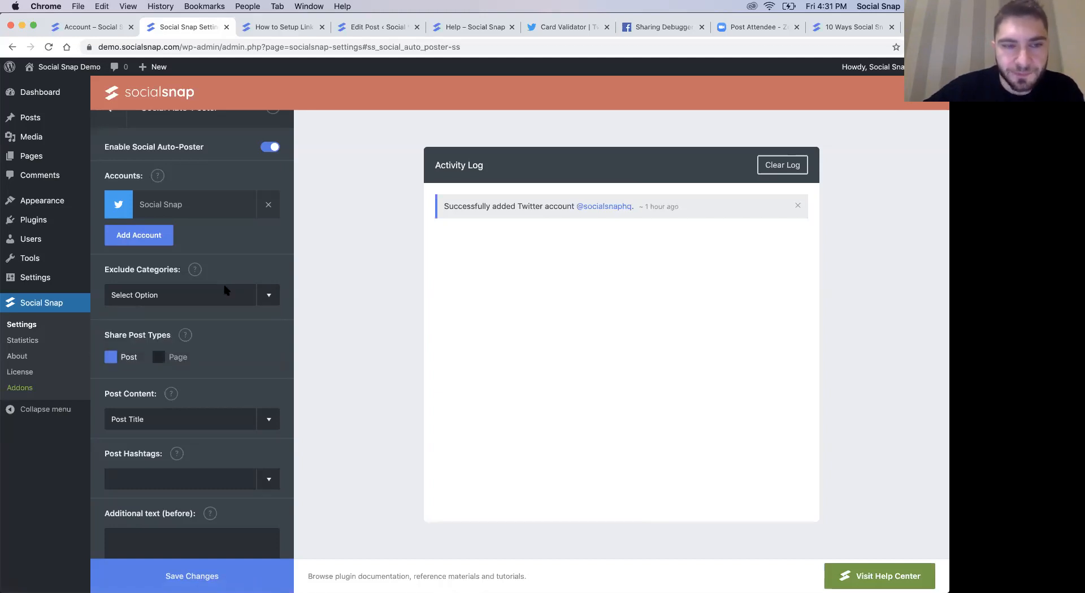
- Review the Share Post Types and Post Content choices for auto-posting, leaving Post Title selected
scroll(136, 299, "down", 2)
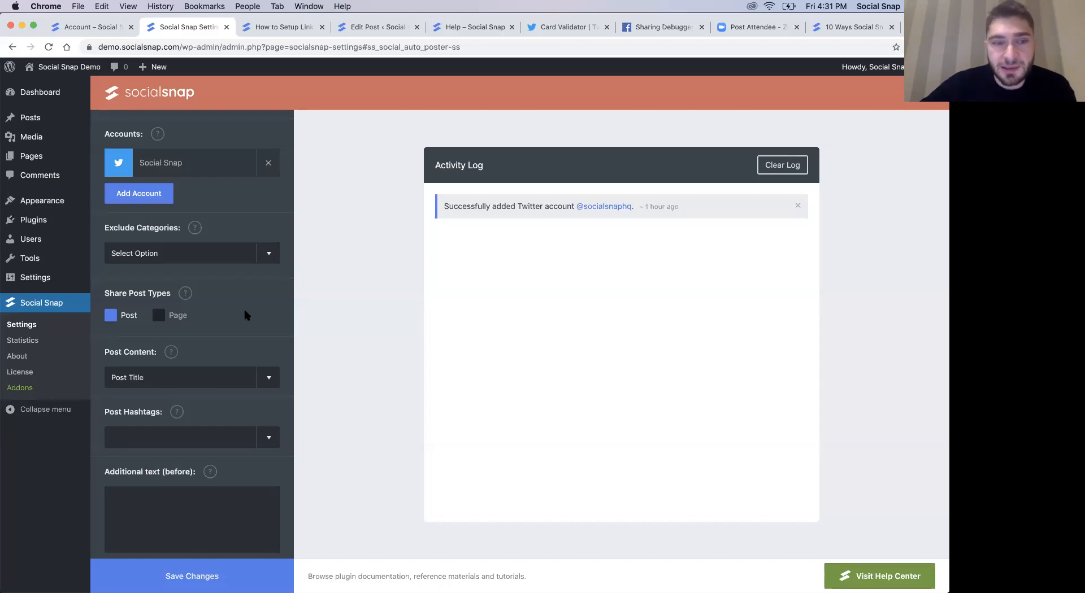
scroll(223, 325, "down", 2)
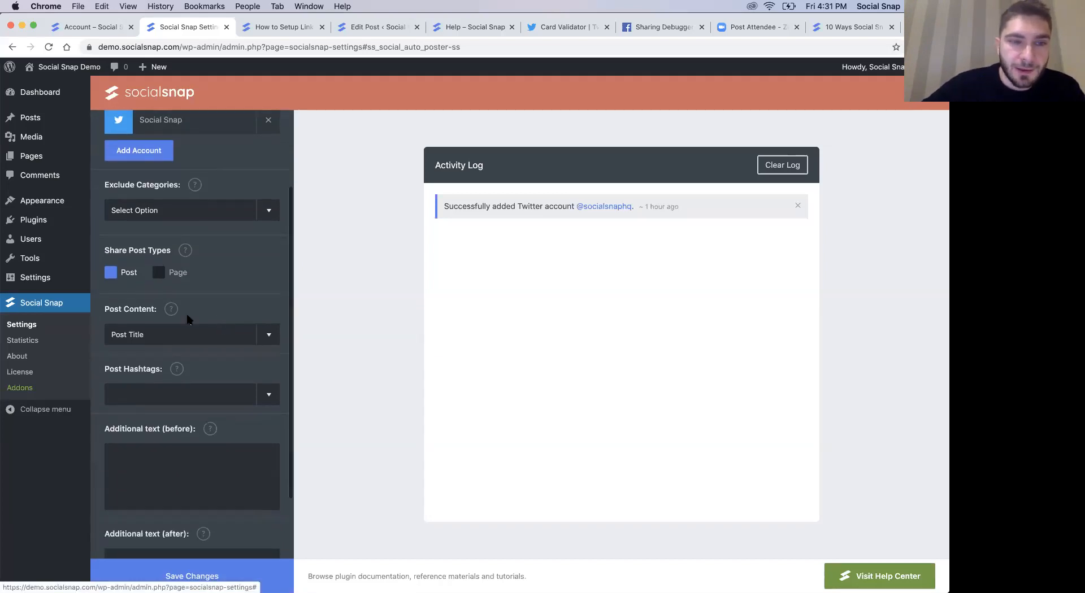
double_click(139, 309)
left_click(248, 305)
left_click(170, 334)
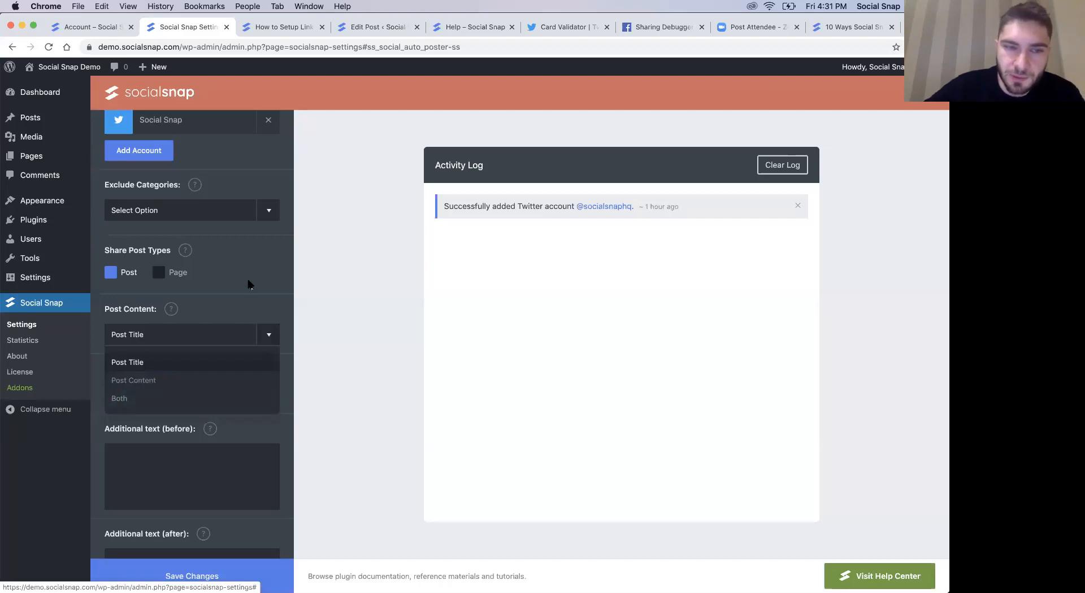
left_click(204, 330)
- View the Post Hashtags choices and the additional text fields of the auto-poster without entering anything
scroll(204, 329, "down", 2)
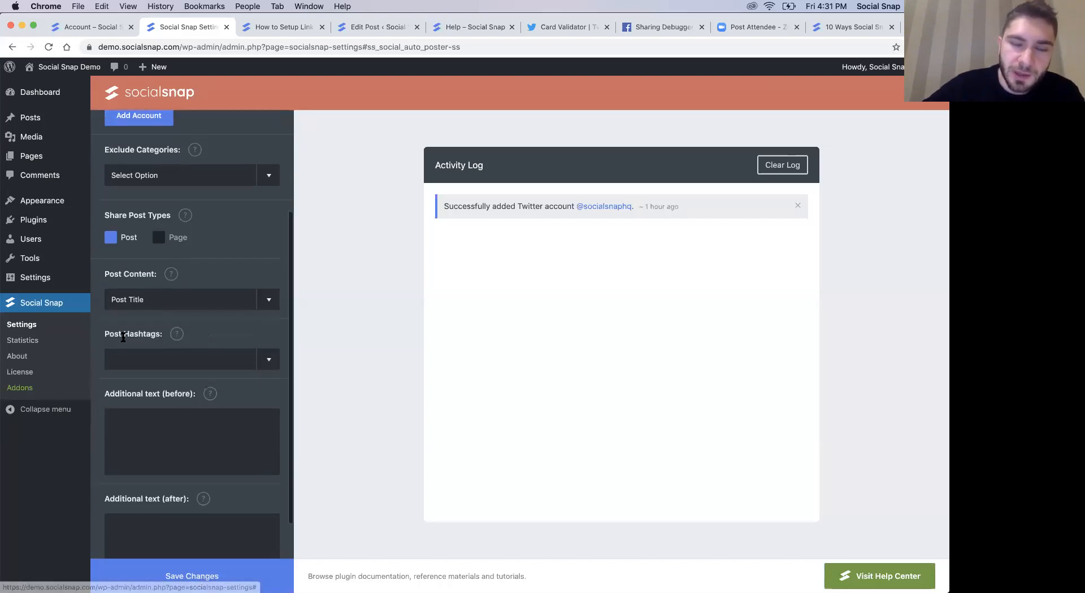
left_click(155, 361)
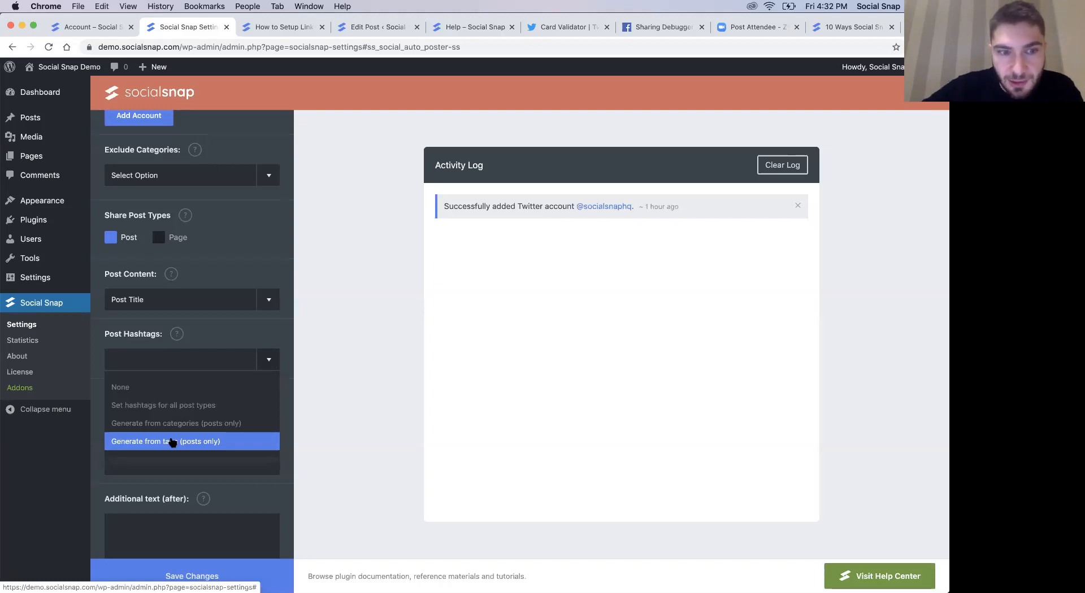
left_click(184, 410)
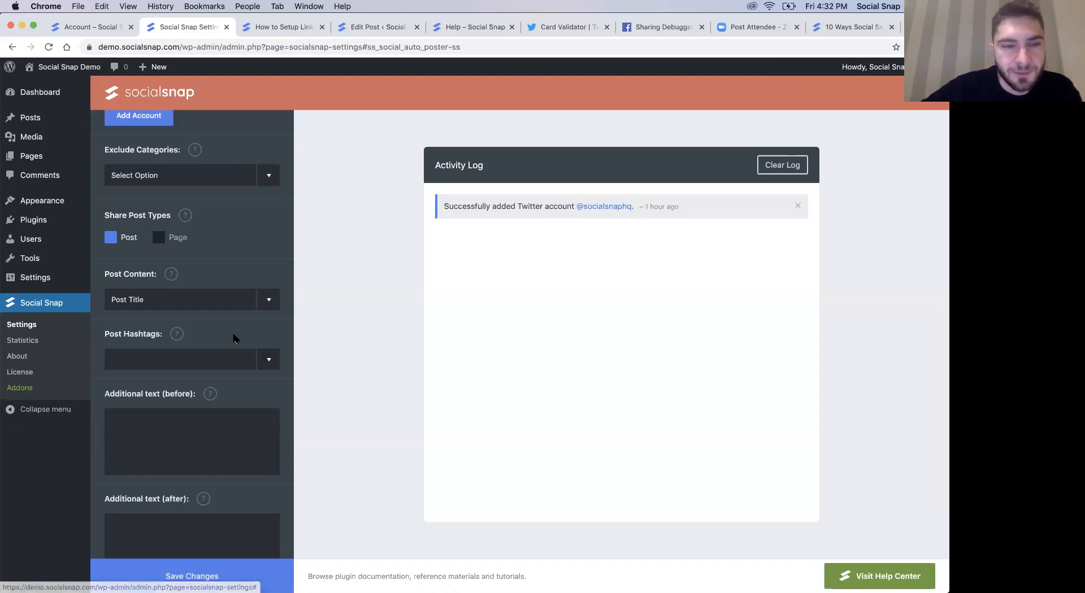
scroll(252, 350, "down", 2)
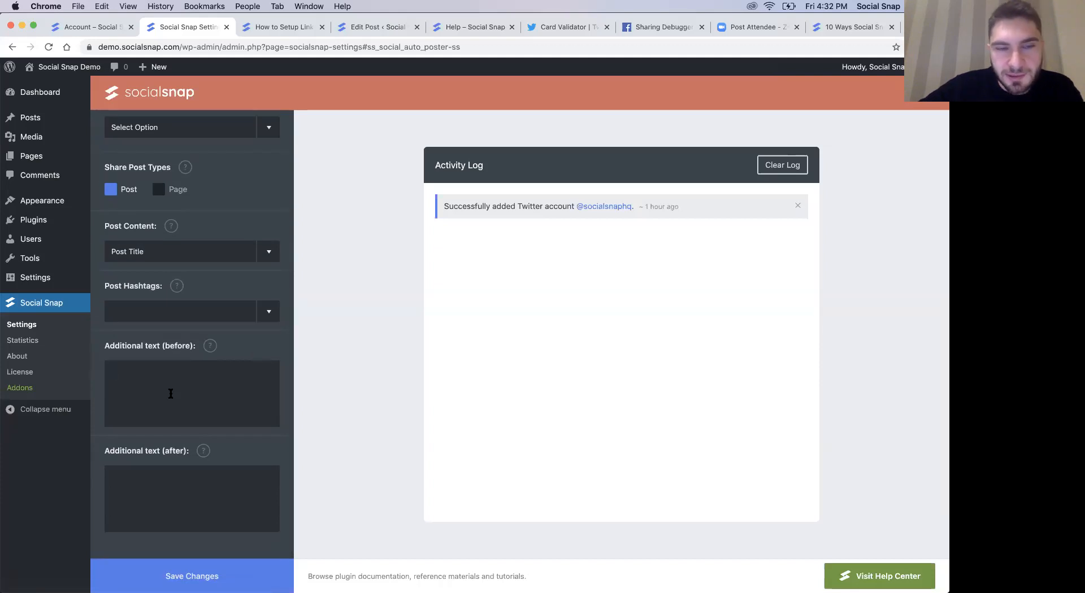
left_click(189, 475)
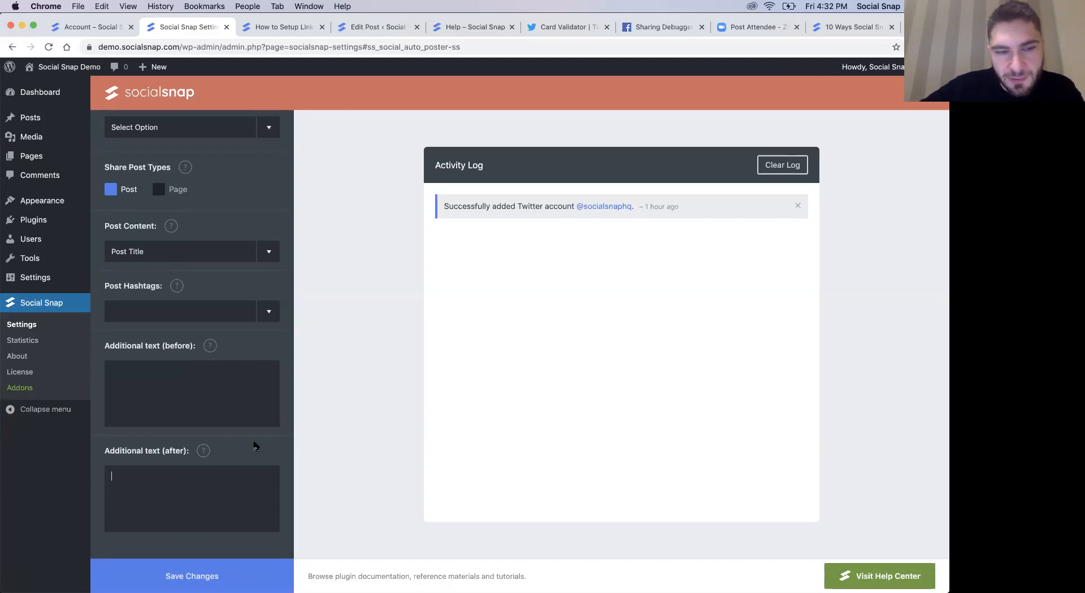
- Disable Social Auto-Poster and save the change, and enable the Boost Old Posts addon instead
scroll(254, 447, "up", 5)
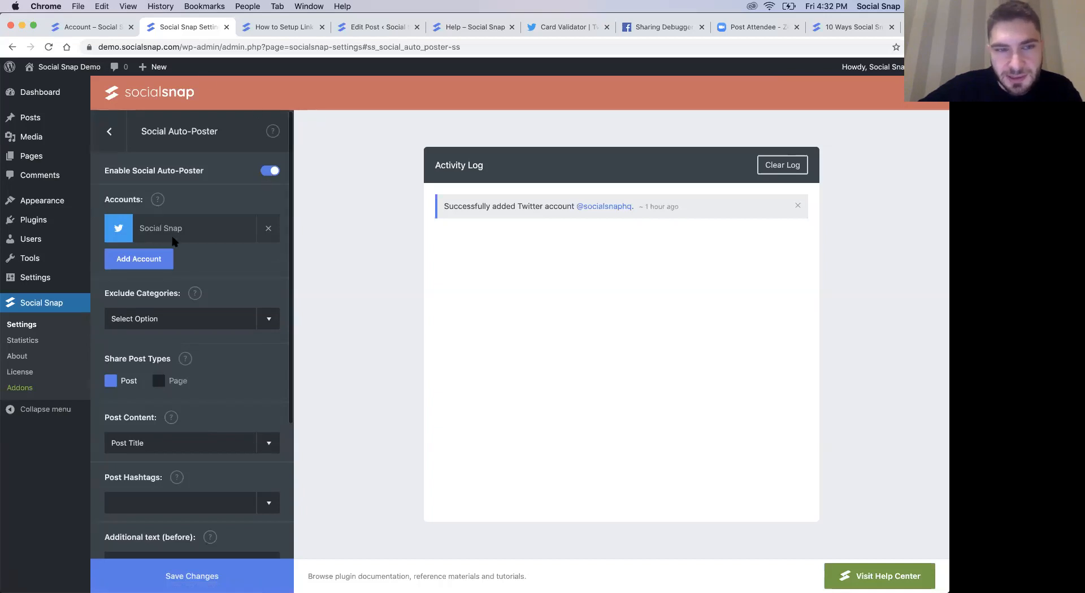
left_click(269, 172)
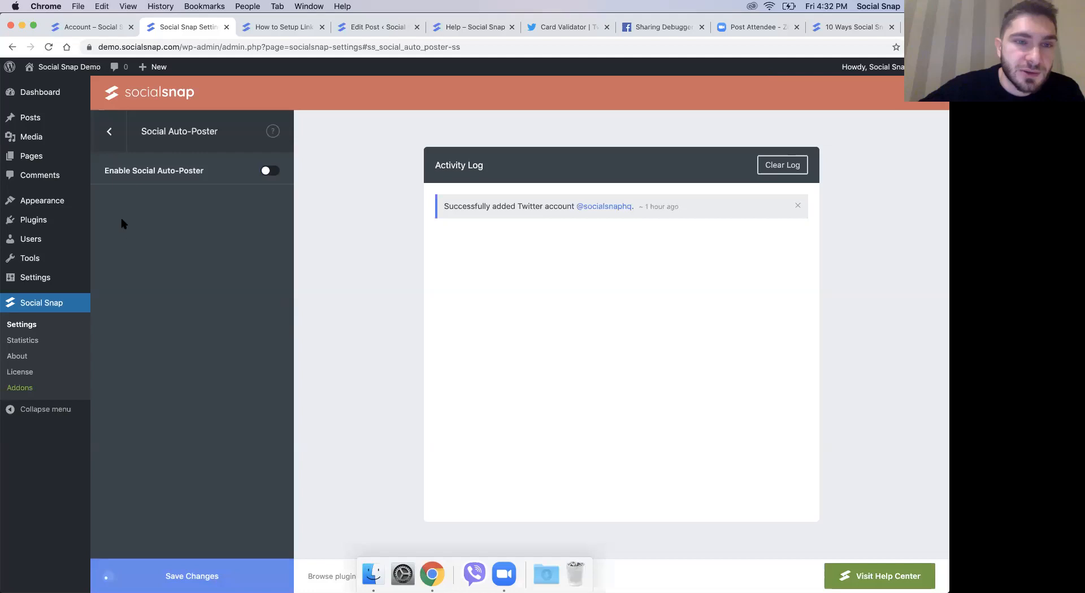
left_click(109, 132)
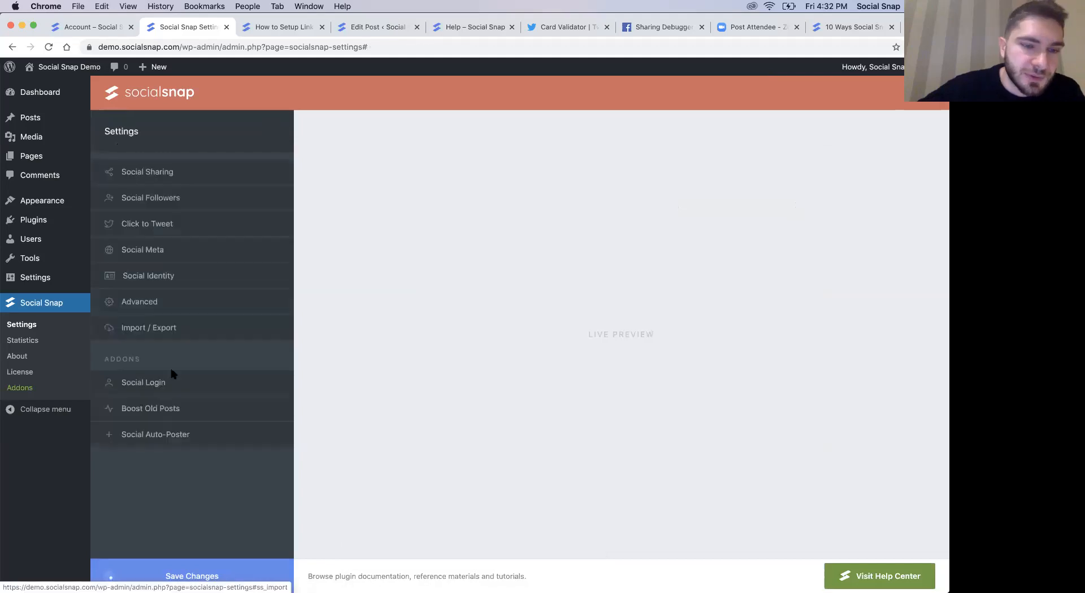
left_click(167, 411)
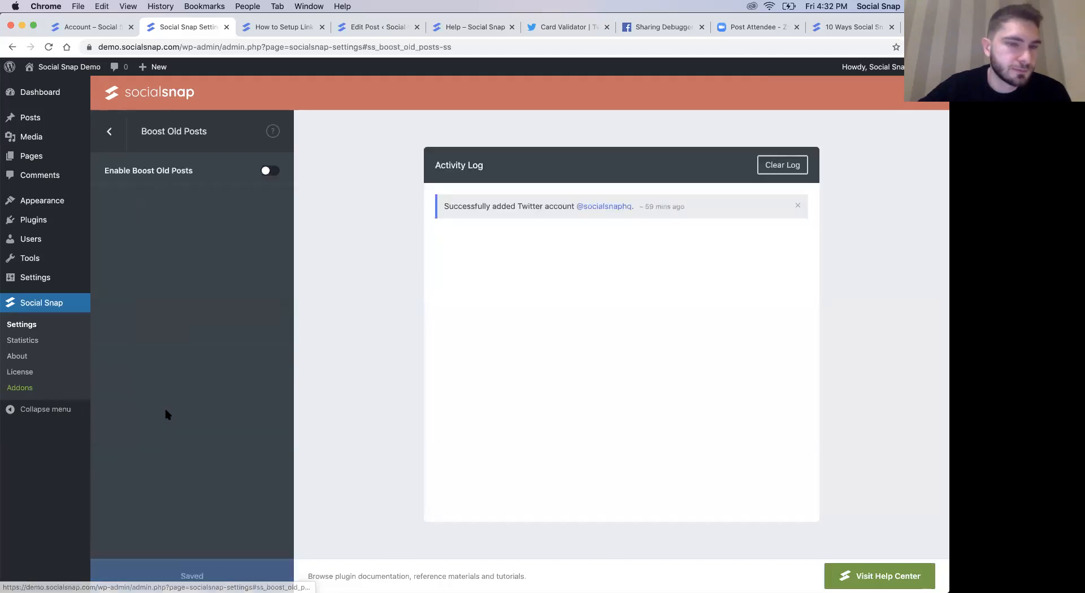
left_click(266, 172)
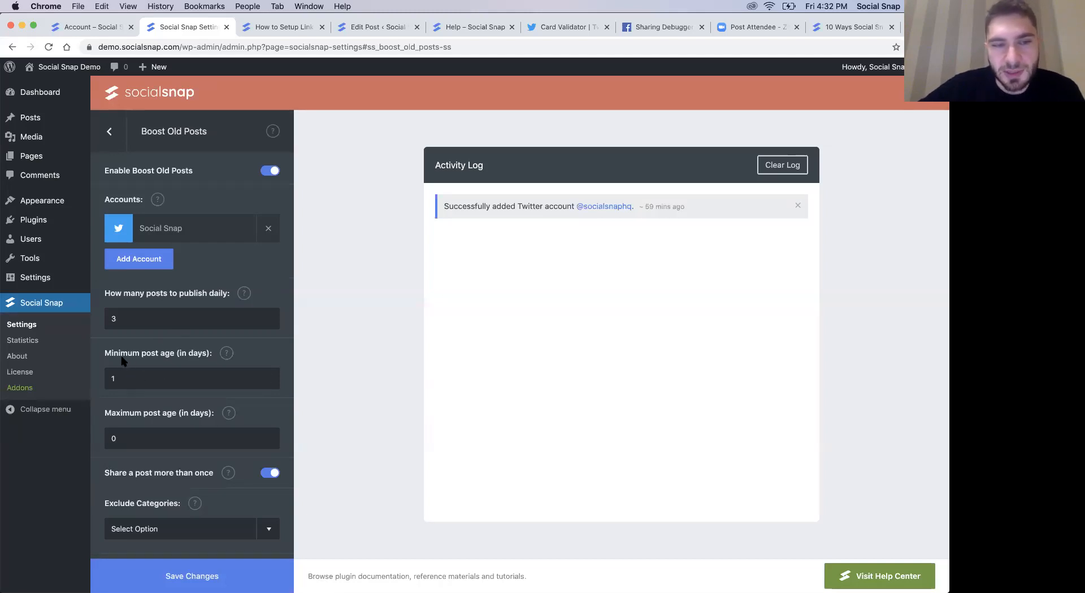
- Set the Boost Old Posts minimum post age to 7 days and the maximum post age to 30 days
left_click_drag(189, 377, 66, 377)
type("7")
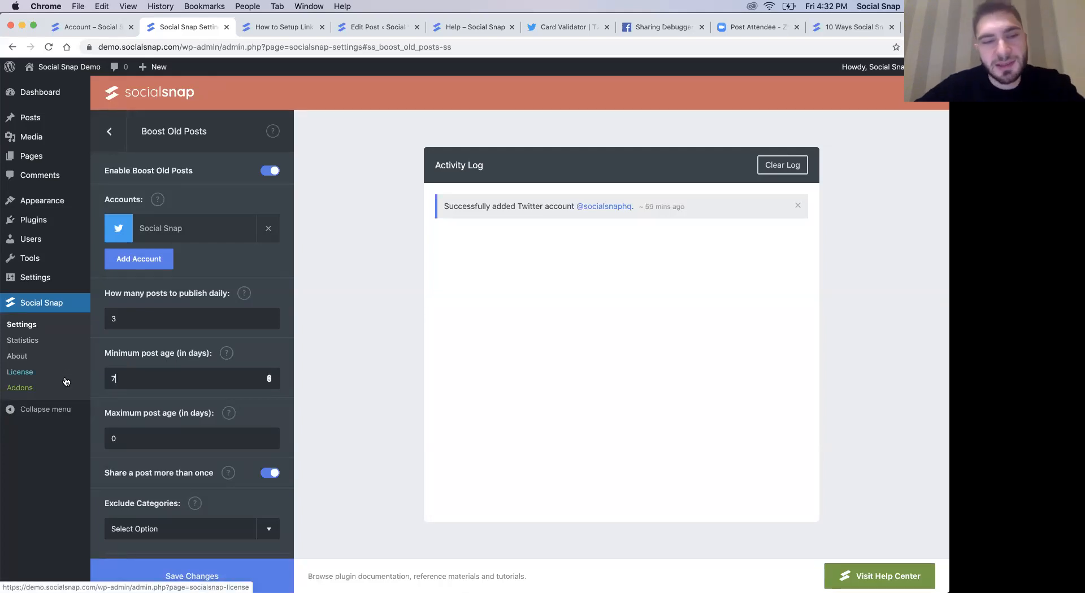
left_click(166, 437)
key("BackSpace")
type("30")
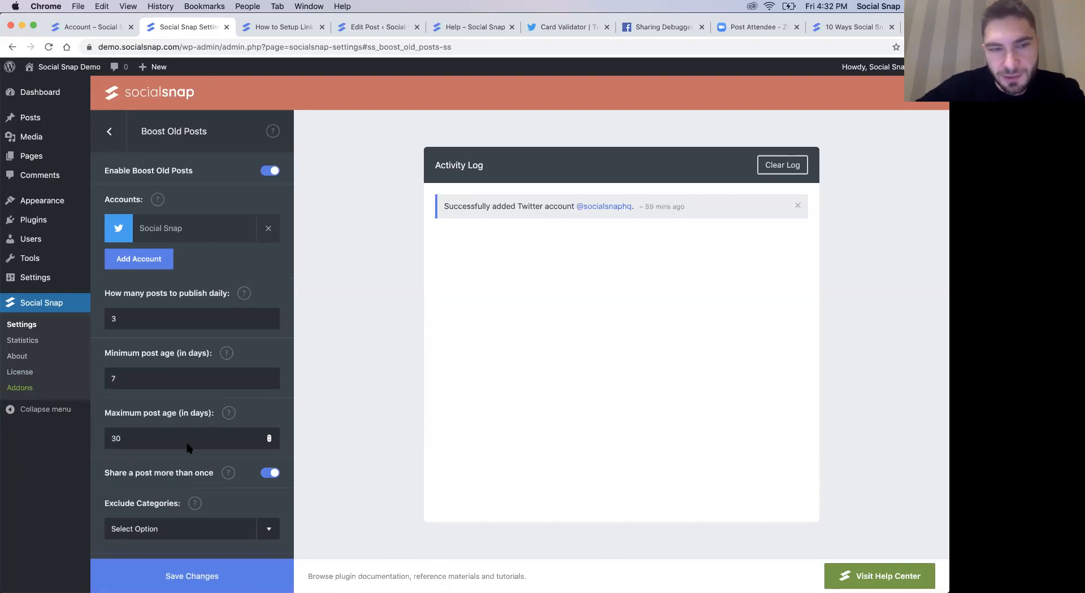
- Set the number of posts to publish daily to 1 and turn off sharing a post more than once
double_click(109, 318)
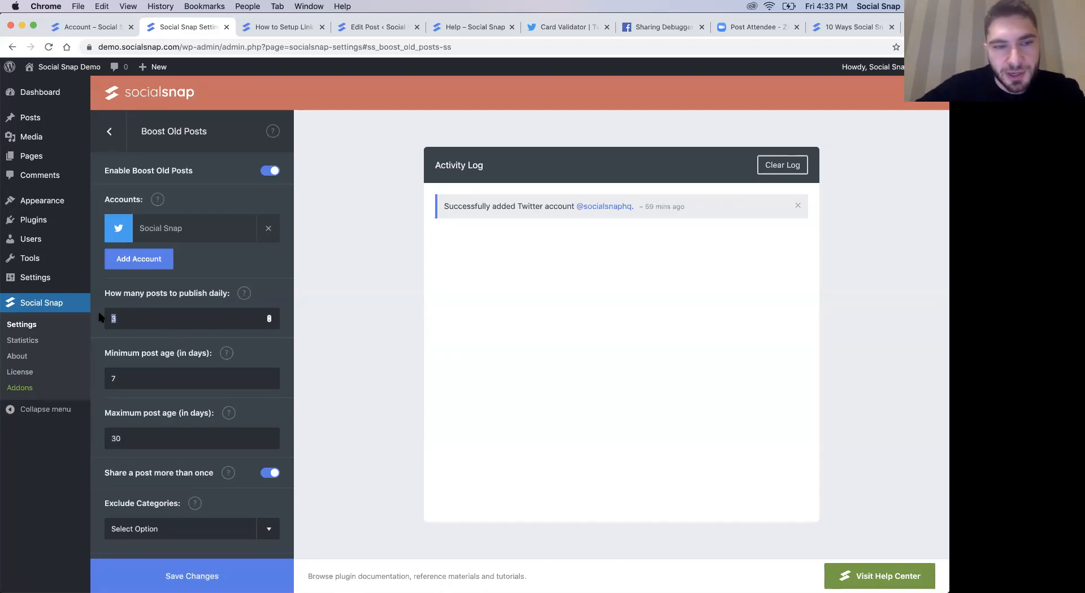
type("1")
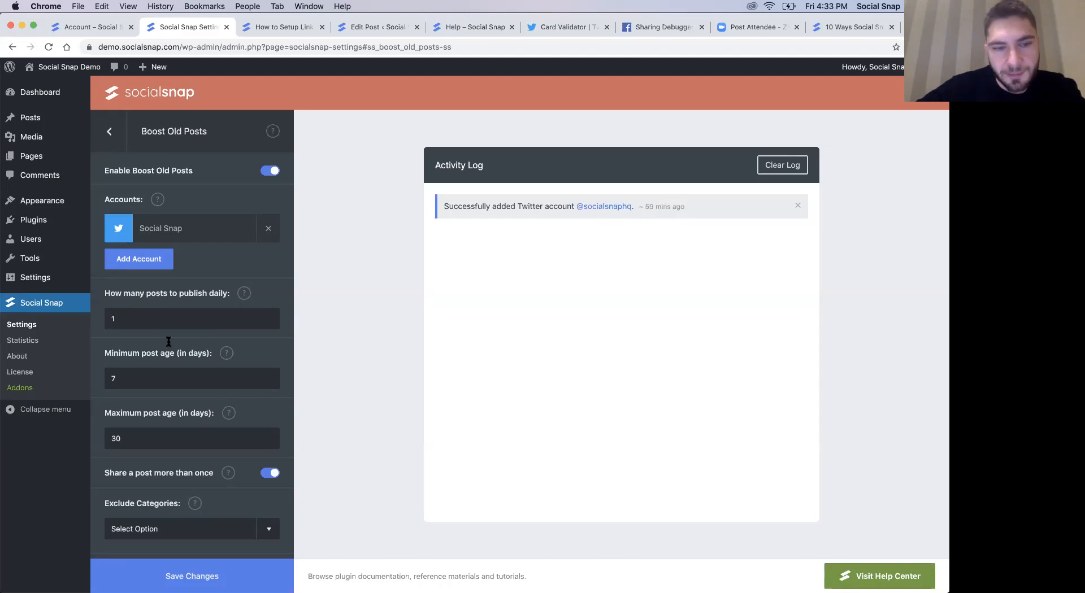
scroll(168, 341, "down", 3)
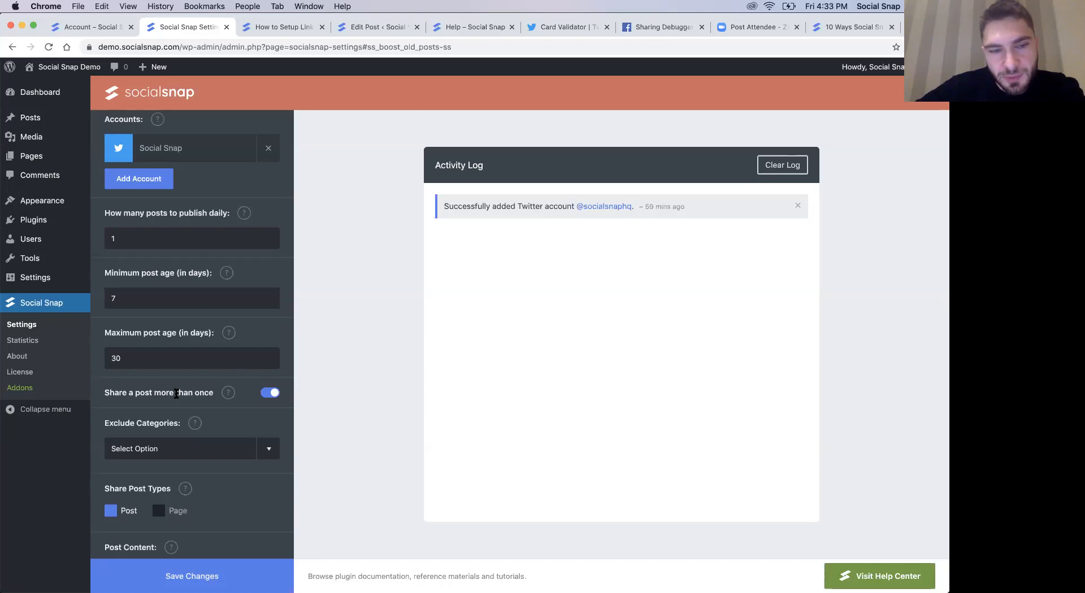
left_click(268, 394)
- Add "#socialsnap" as the additional text after boosted posts, save the changes and return to the settings overview
scroll(270, 418, "down", 2)
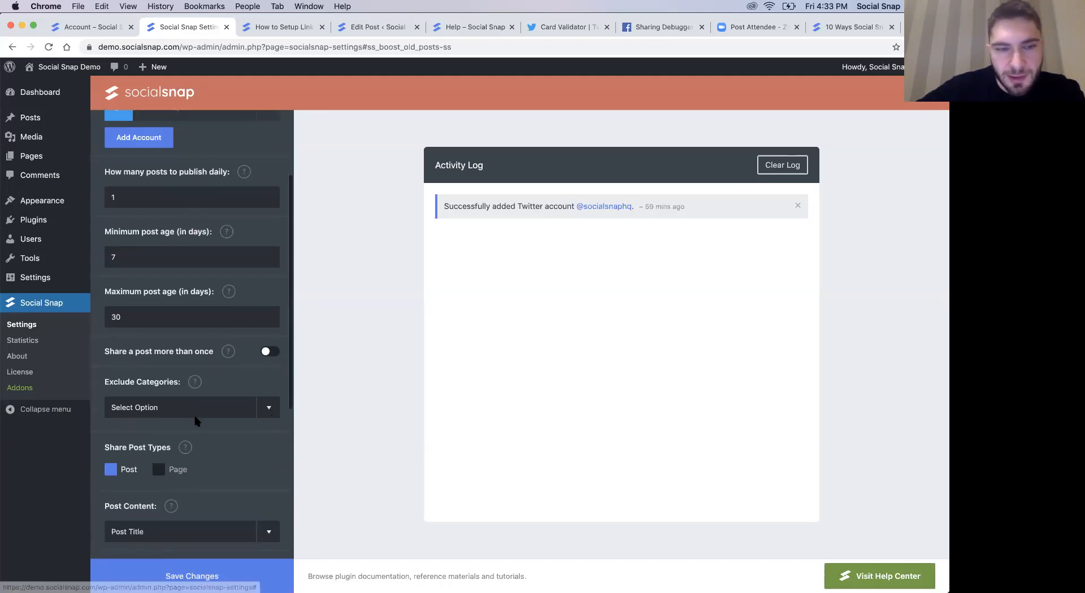
scroll(194, 412, "down", 2)
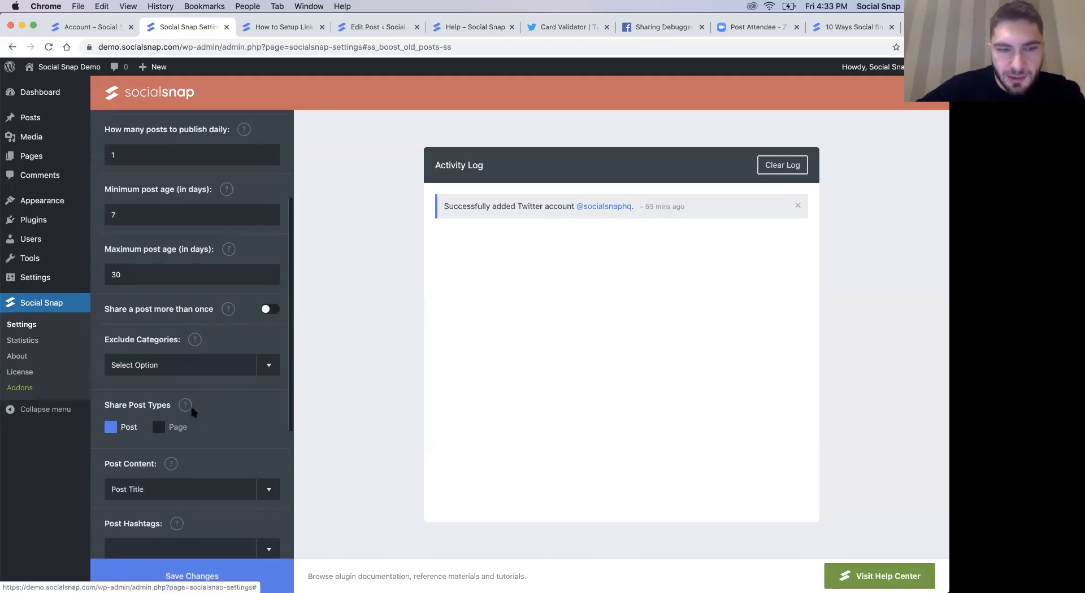
scroll(192, 430, "down", 5)
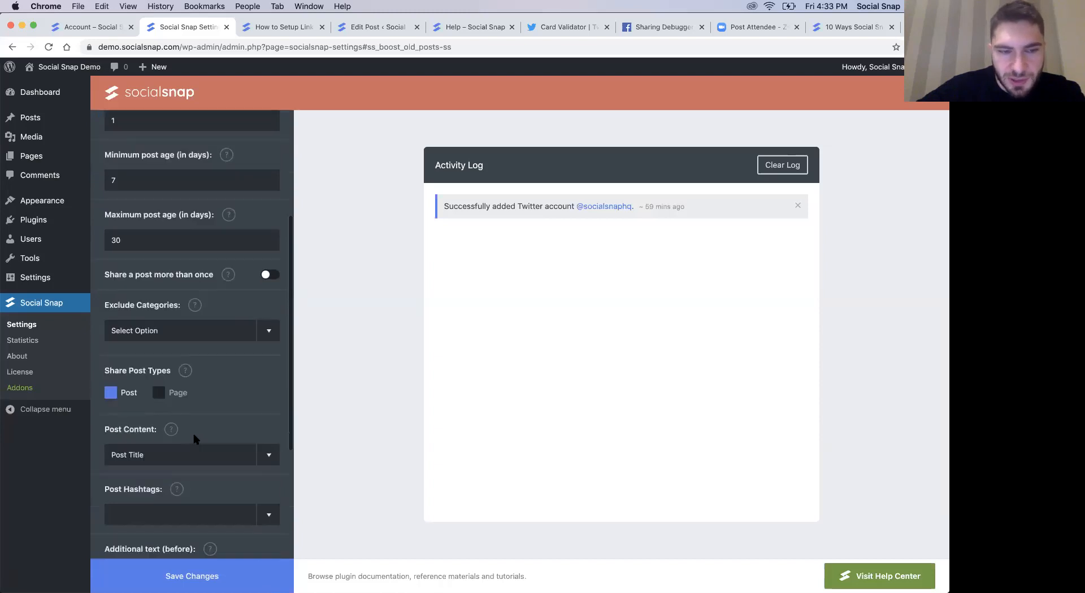
scroll(152, 349, "down", 5)
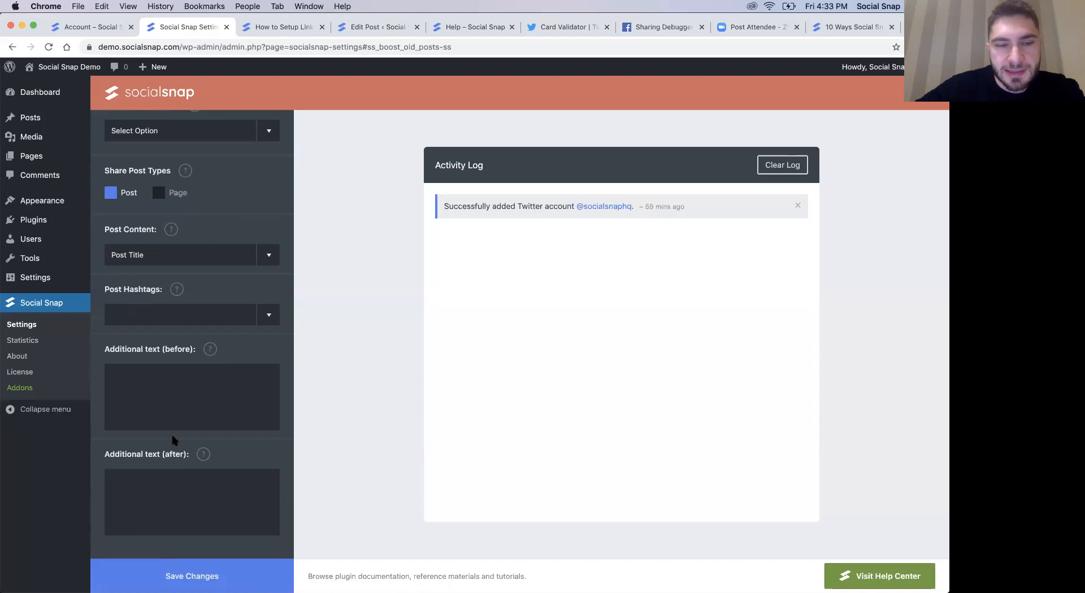
left_click(160, 509)
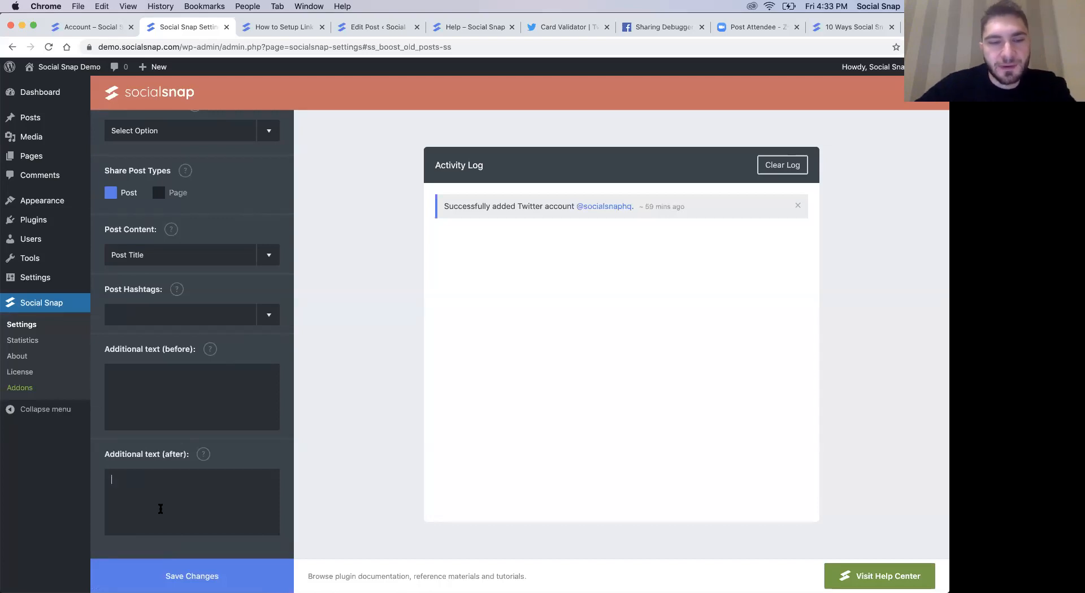
type("#socialsnap")
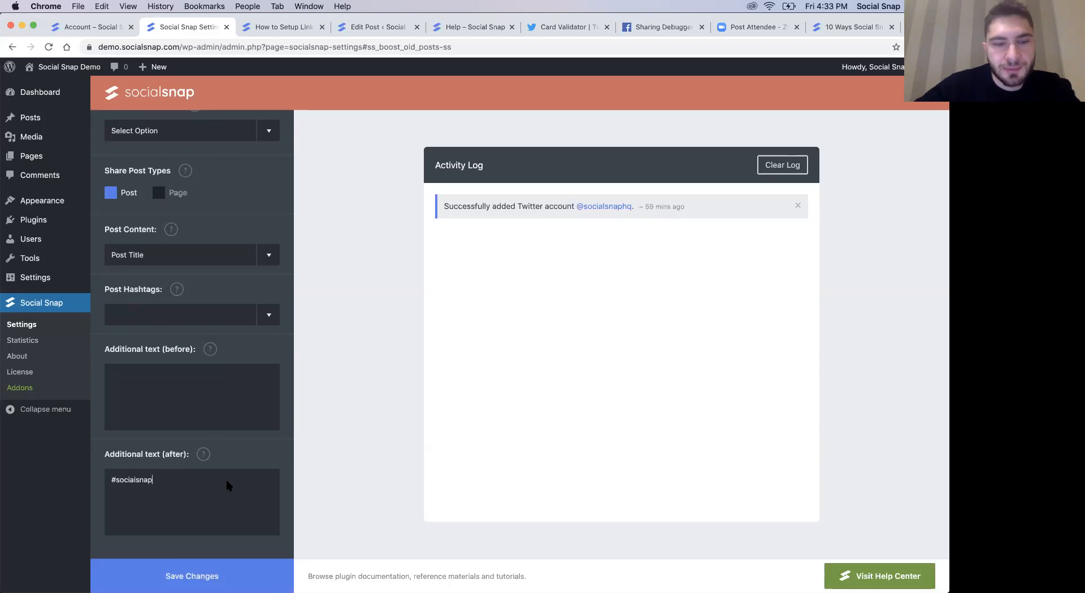
scroll(208, 442, "down", 1)
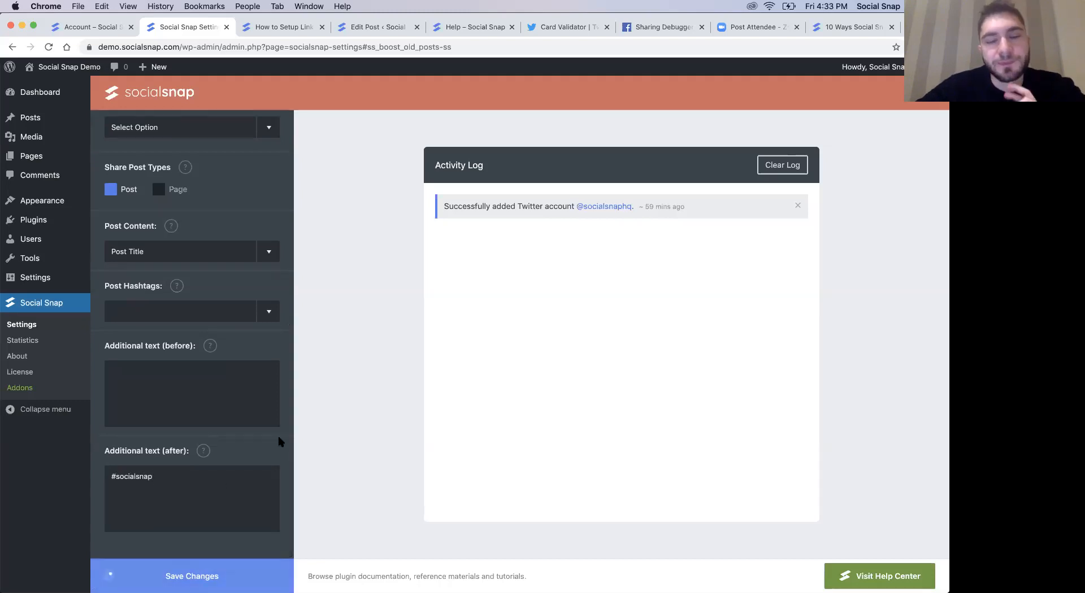
scroll(260, 447, "up", 1)
scroll(260, 447, "up", 10)
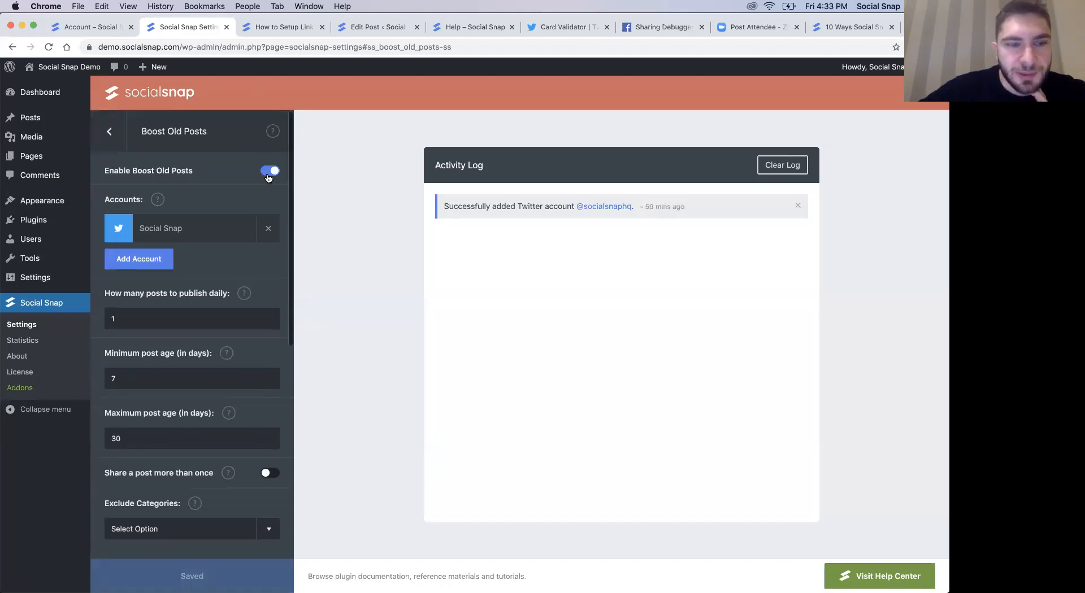
left_click(125, 142)
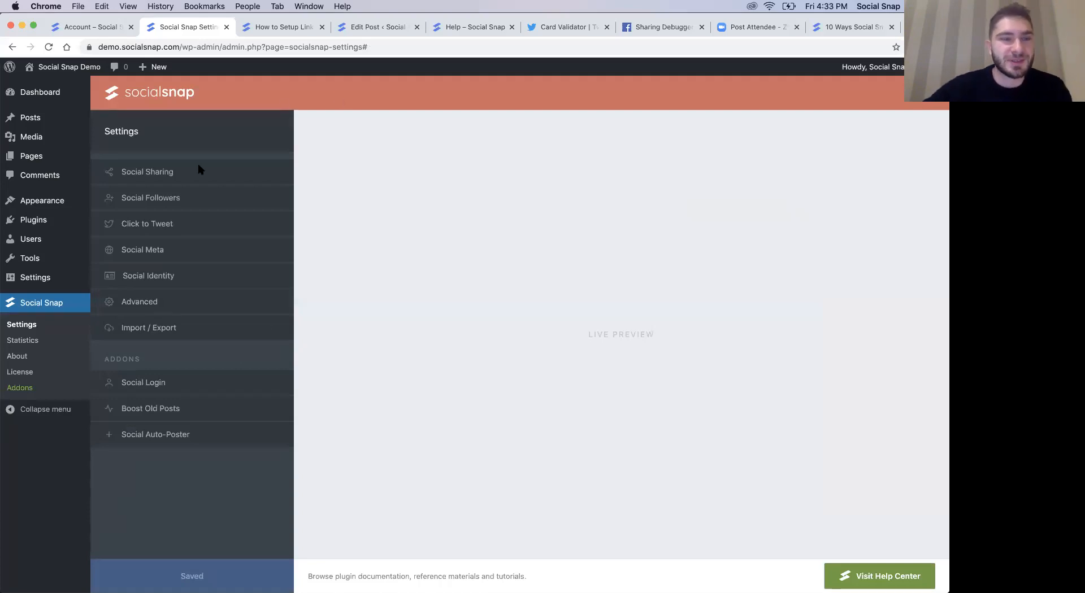
left_click(283, 29)
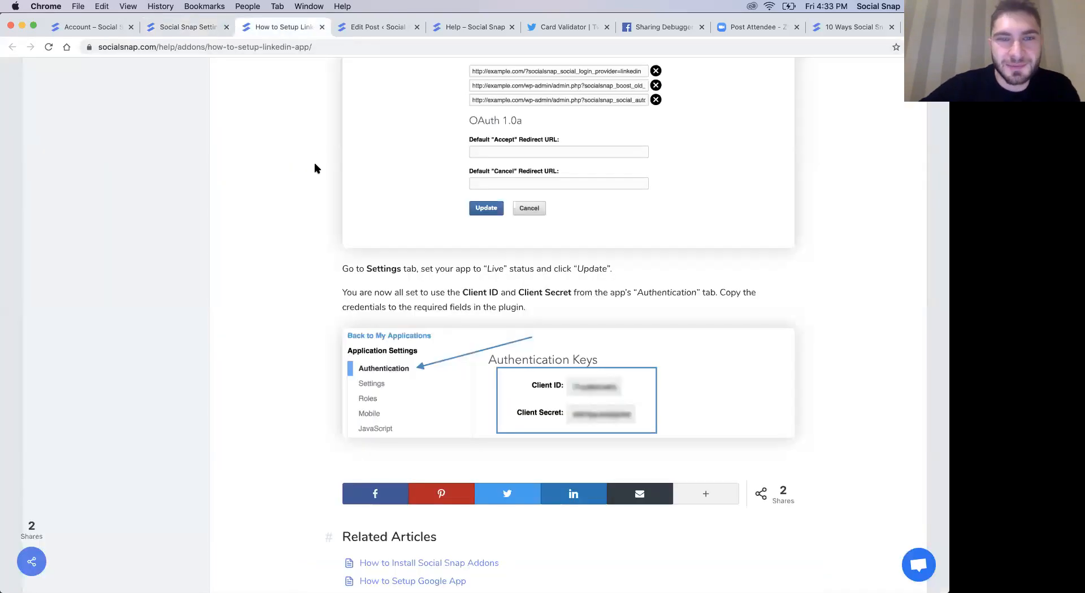
left_click(178, 29)
left_click(389, 28)
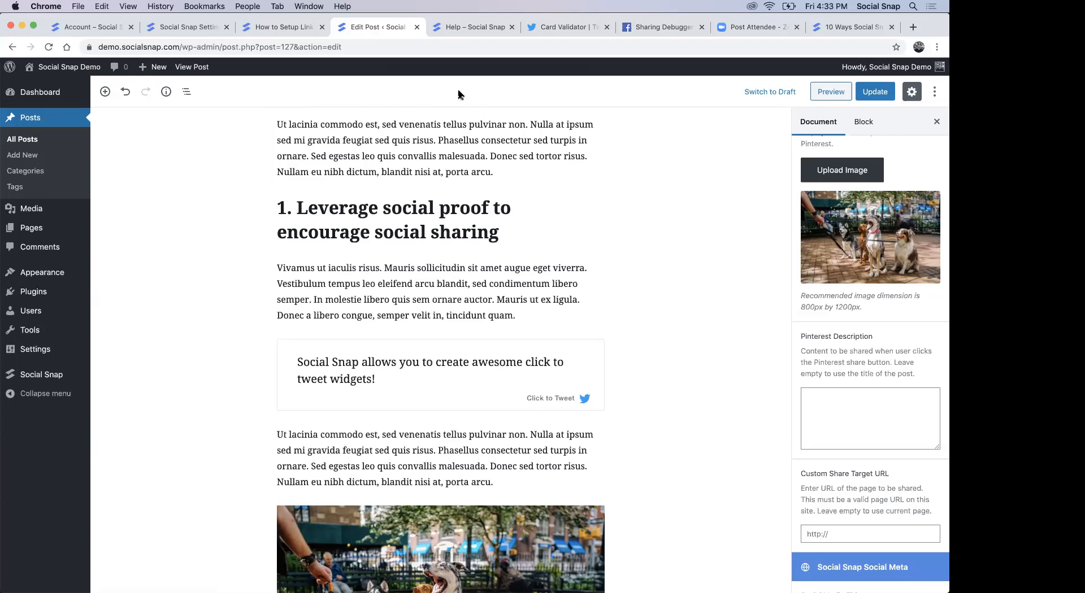
left_click(186, 30)
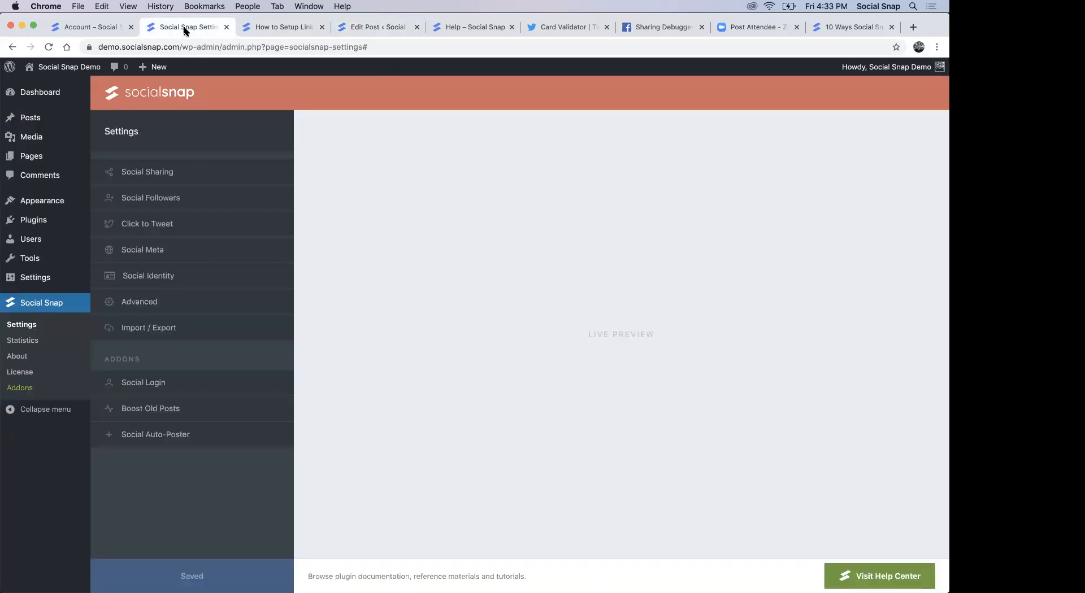
- Open the Manage Networks settings of Social Sharing and review the Share Count Cache section
mouse_move(402, 591)
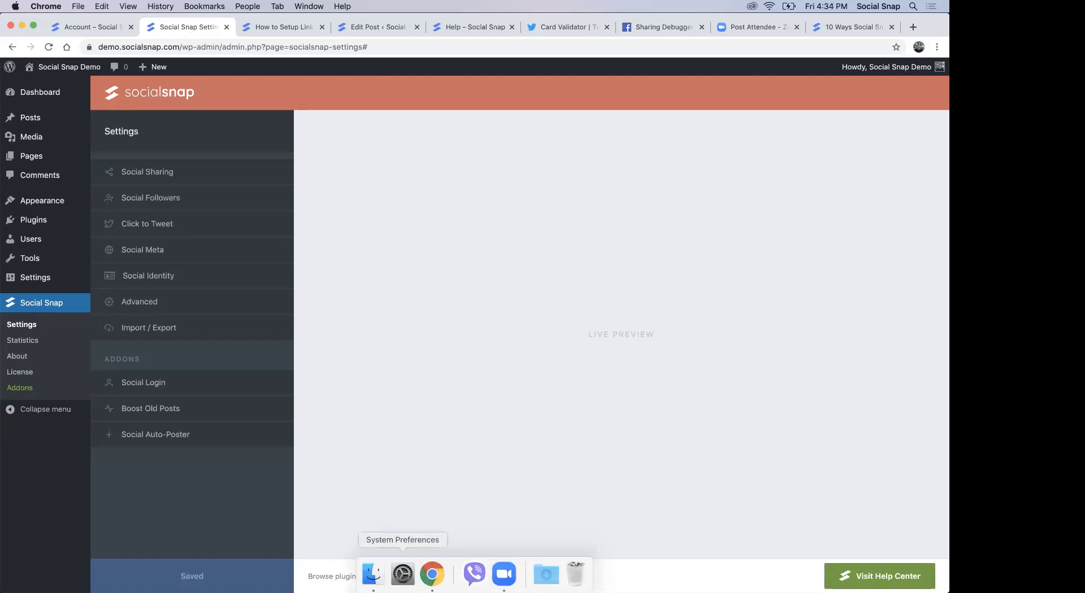
left_click(213, 167)
left_click(110, 135)
left_click(168, 176)
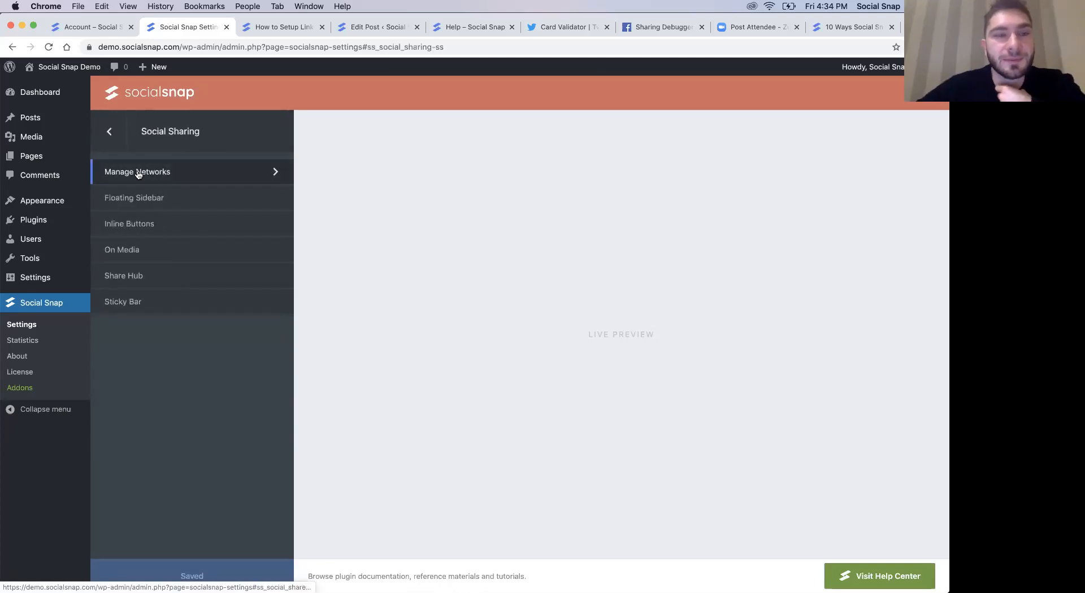
left_click(144, 173)
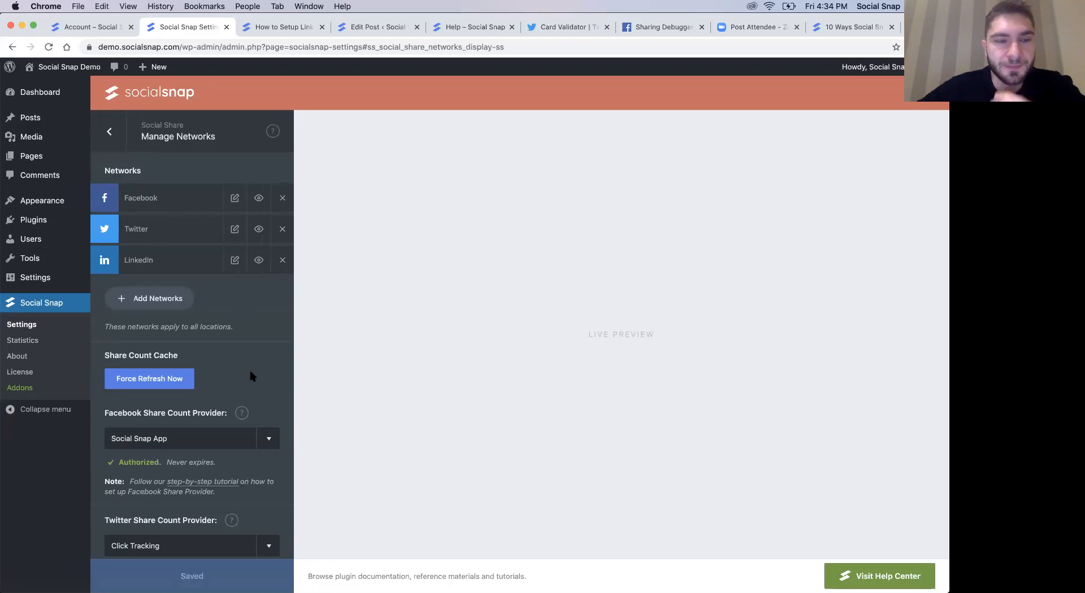
left_click_drag(116, 356, 164, 356)
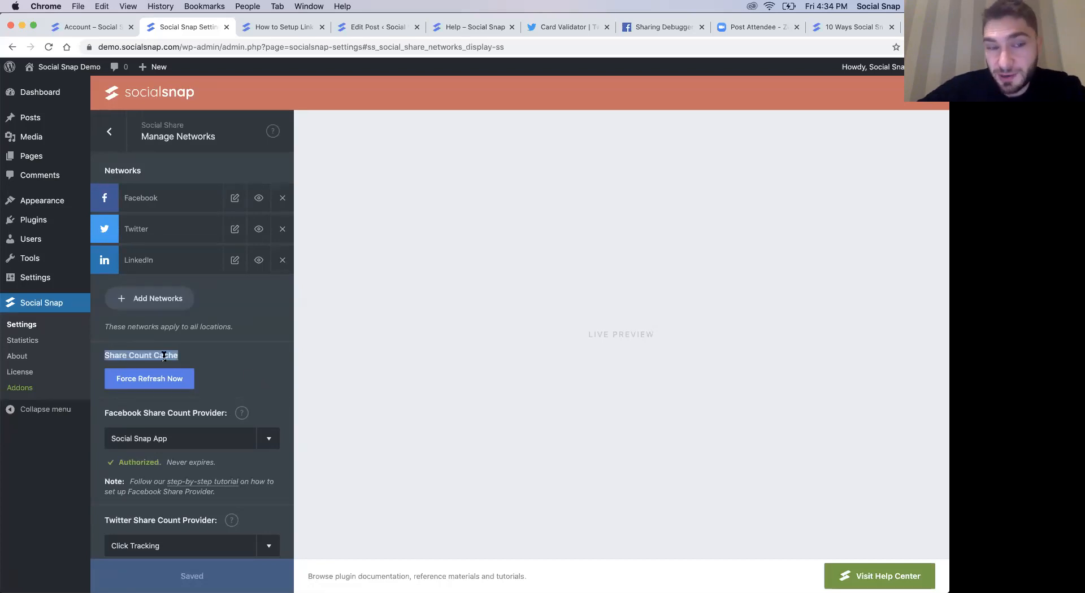
left_click(198, 353)
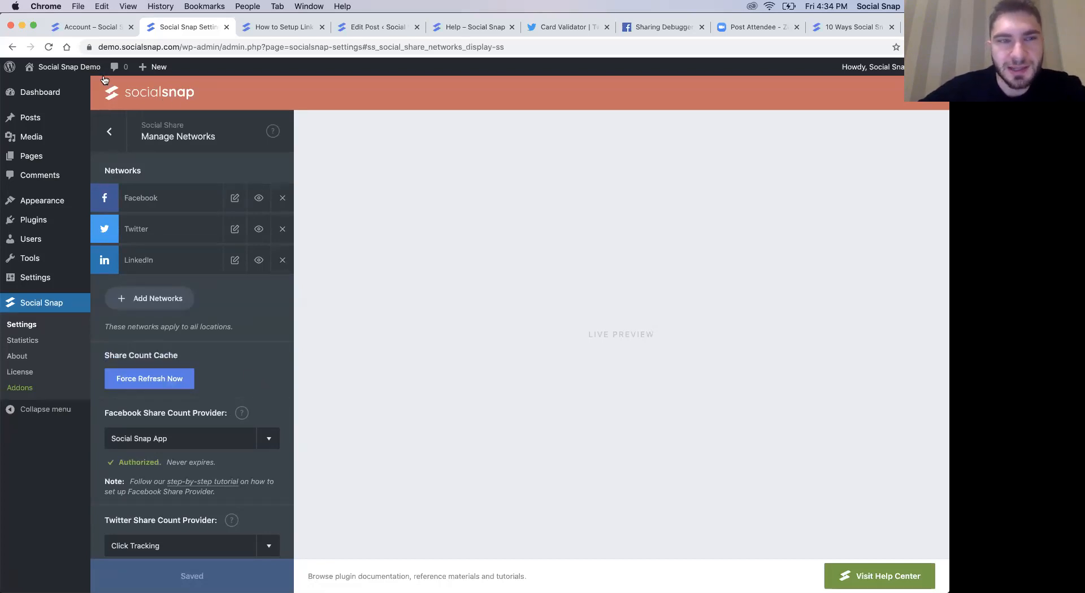
- View the published demo post and examine the share buttons and total share count below its featured image
left_click(282, 27)
left_click(377, 27)
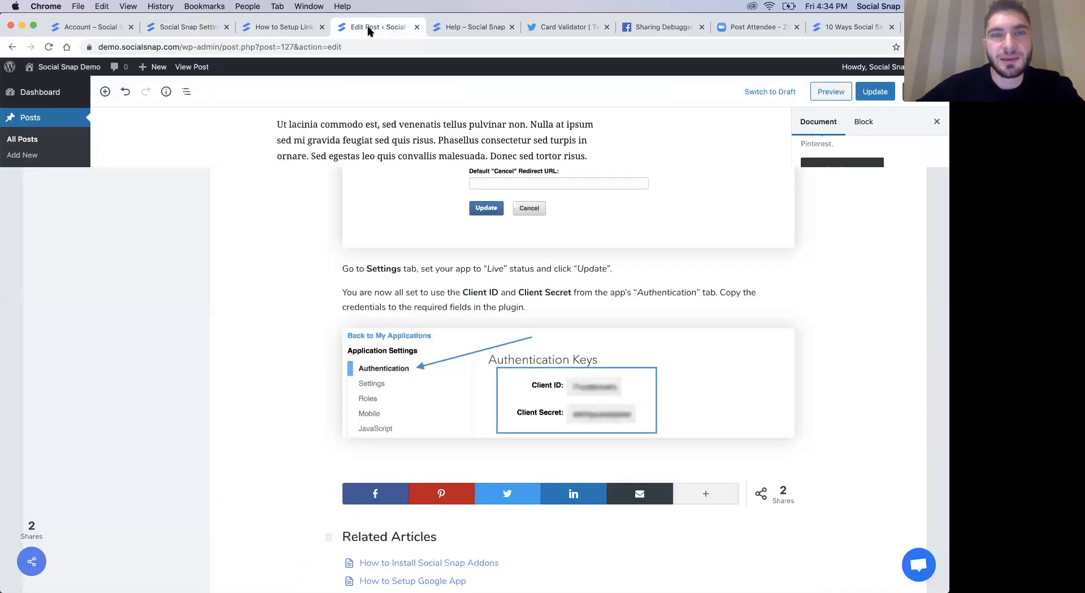
left_click(179, 69)
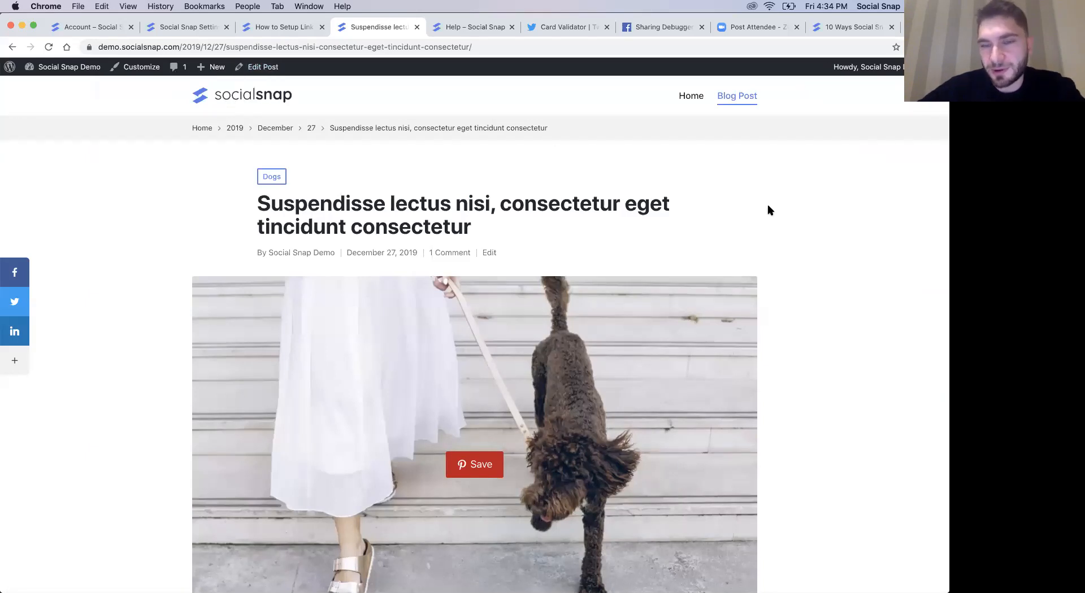
scroll(767, 210, "down", 7)
scroll(767, 210, "down", 1)
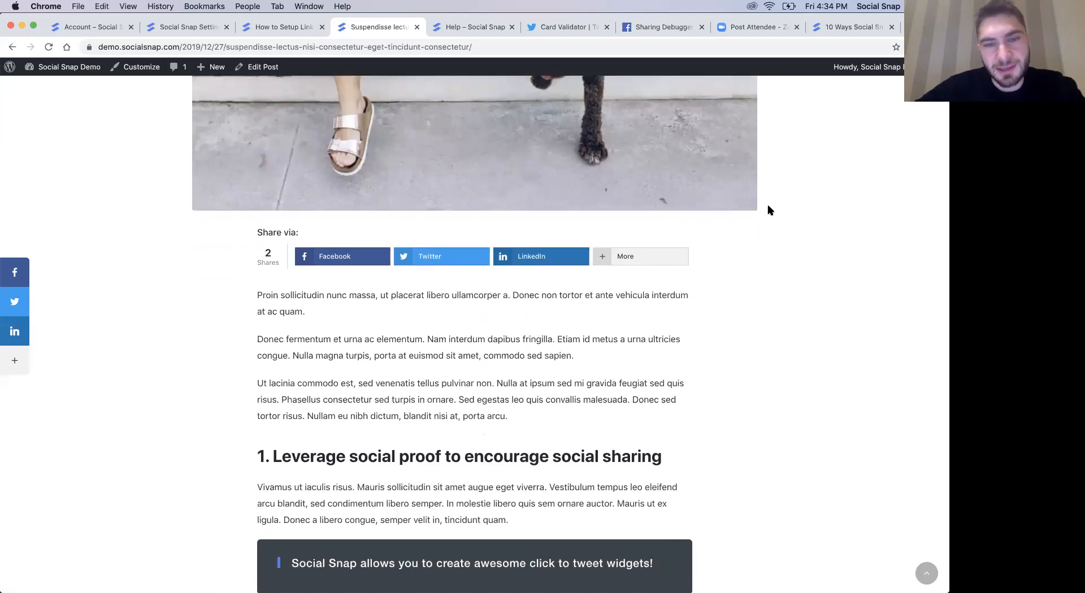
scroll(767, 210, "down", 2)
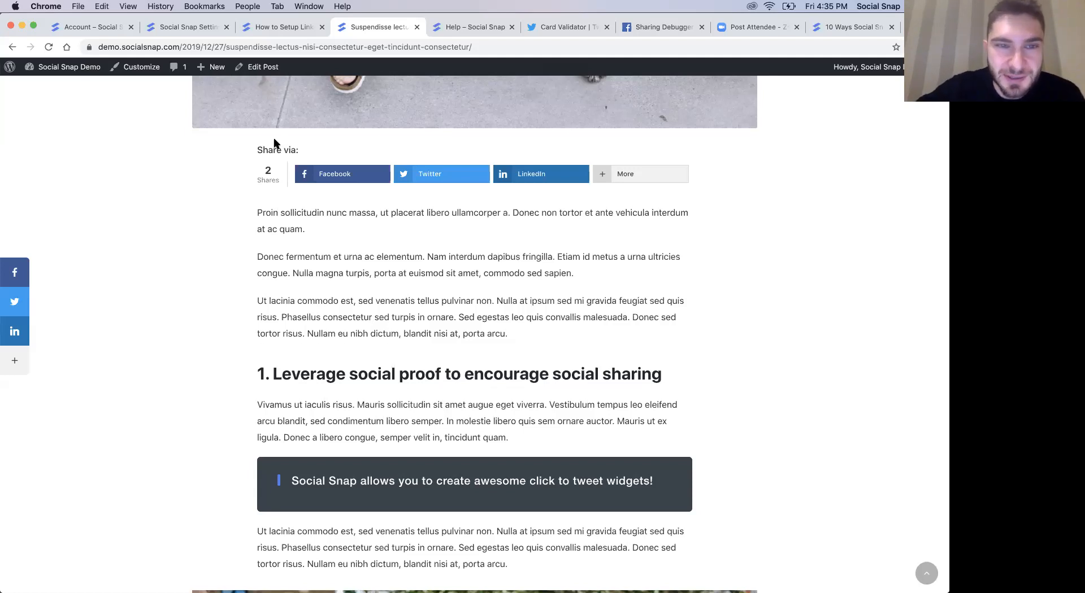
scroll(276, 143, "up", 2)
scroll(274, 226, "up", 3)
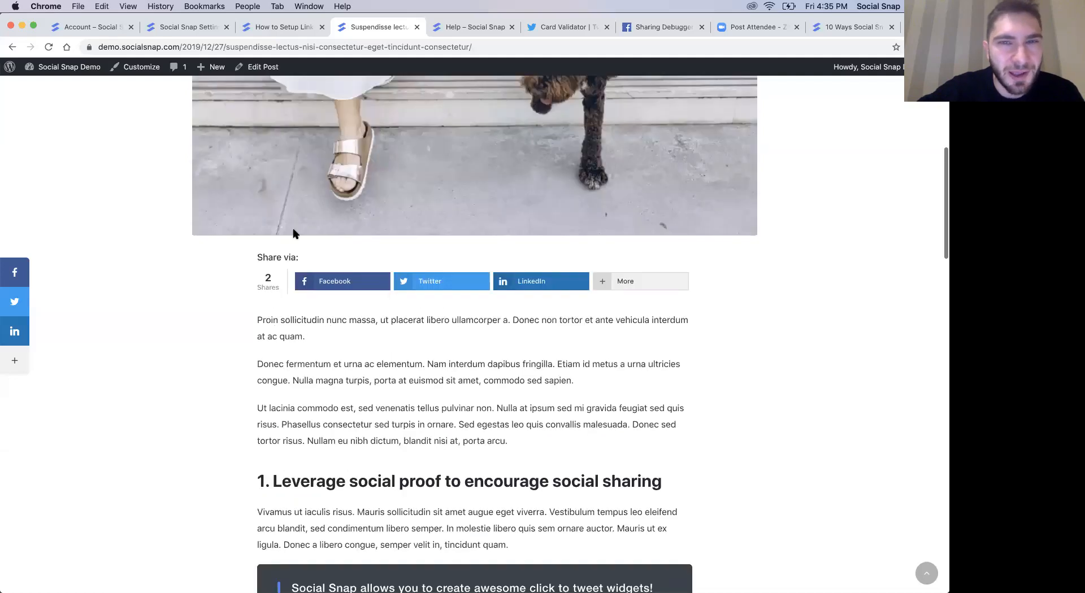
- Read through the article "10 Ways Social Snap Can Grow Your Blog Faster (And Easier)", from its introduction to the section on autopilot sharing
left_click(828, 27)
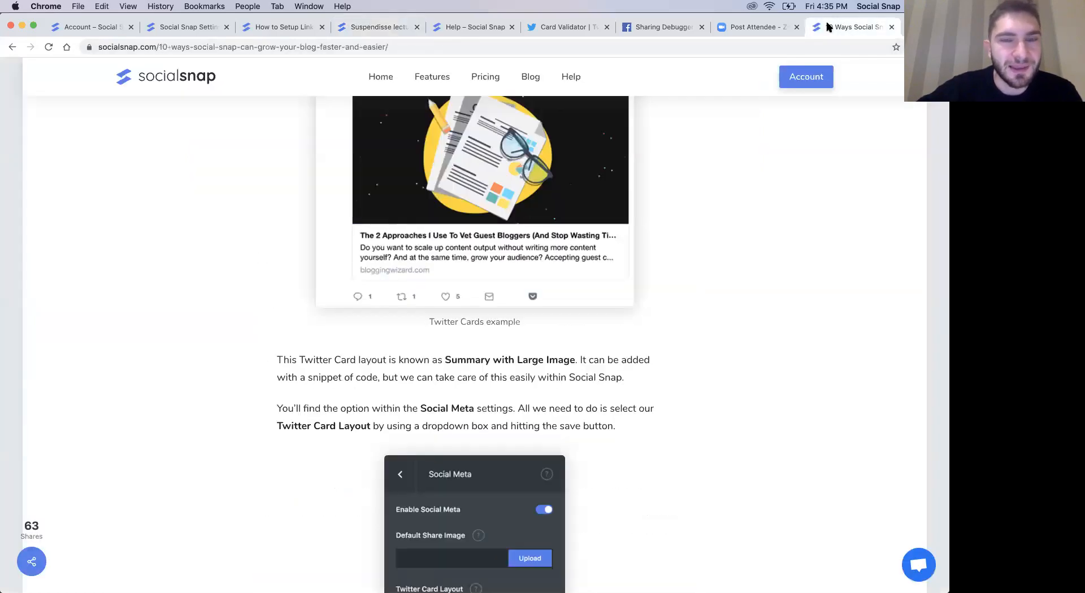
scroll(736, 232, "up", 20)
scroll(735, 231, "up", 20)
scroll(653, 412, "down", 3)
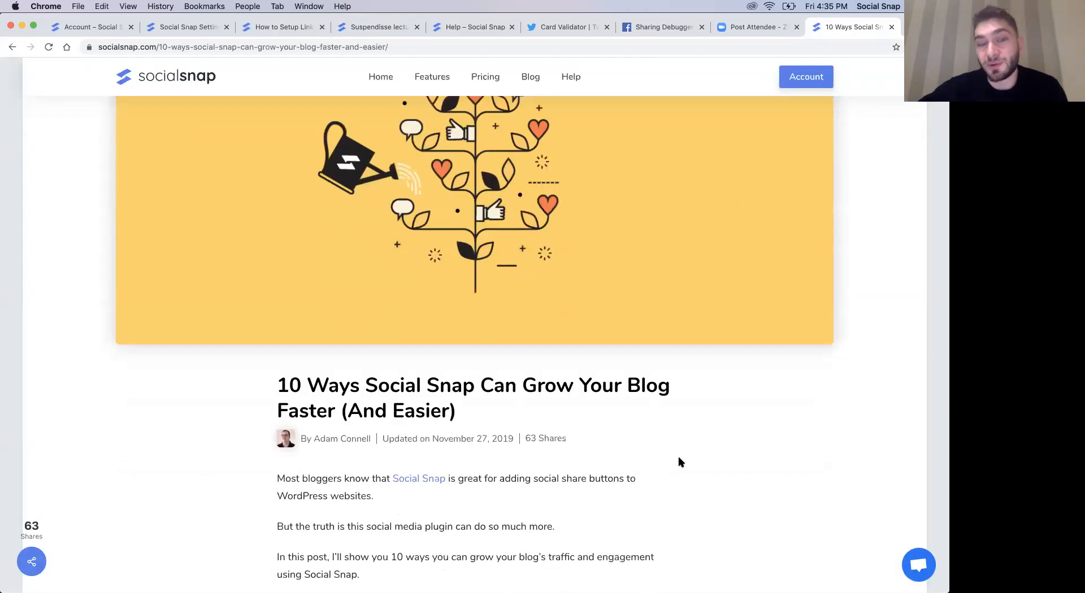
scroll(443, 456, "down", 10)
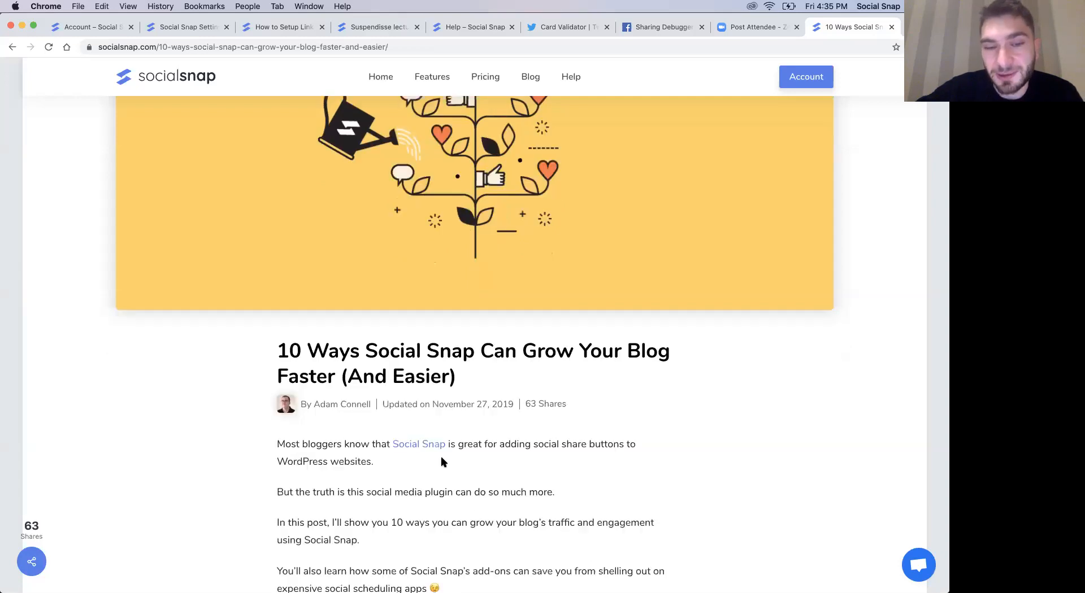
scroll(593, 392, "down", 4)
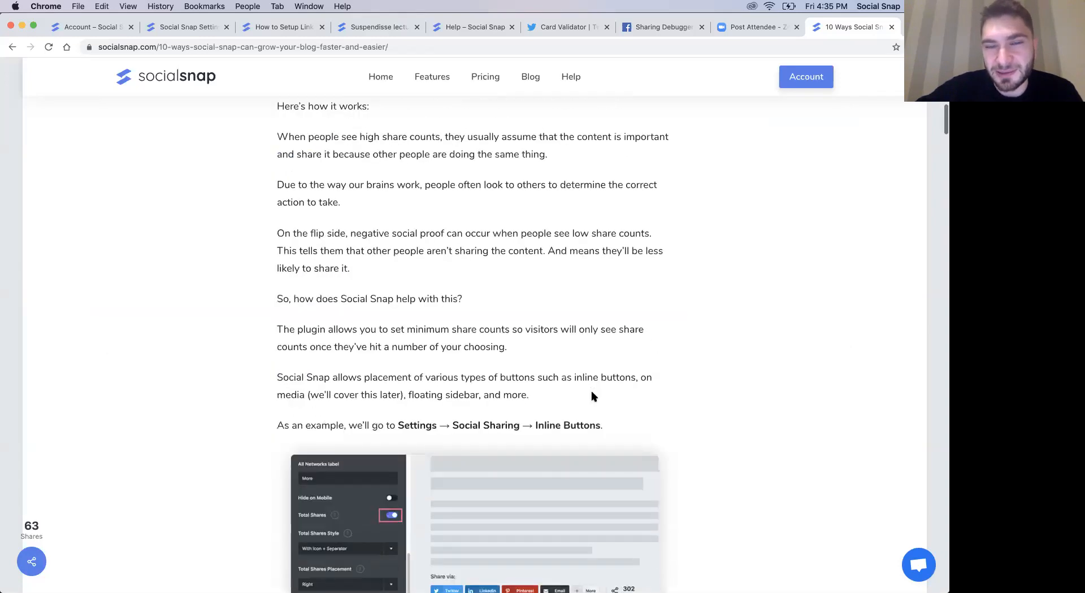
scroll(729, 323, "up", 3)
scroll(730, 323, "down", 11)
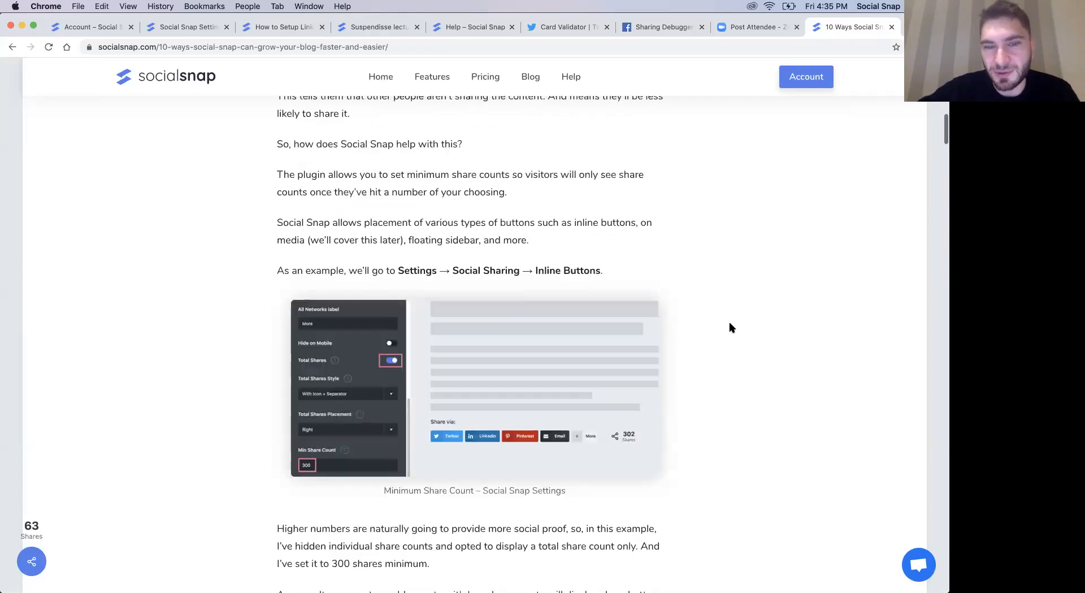
scroll(730, 323, "down", 6)
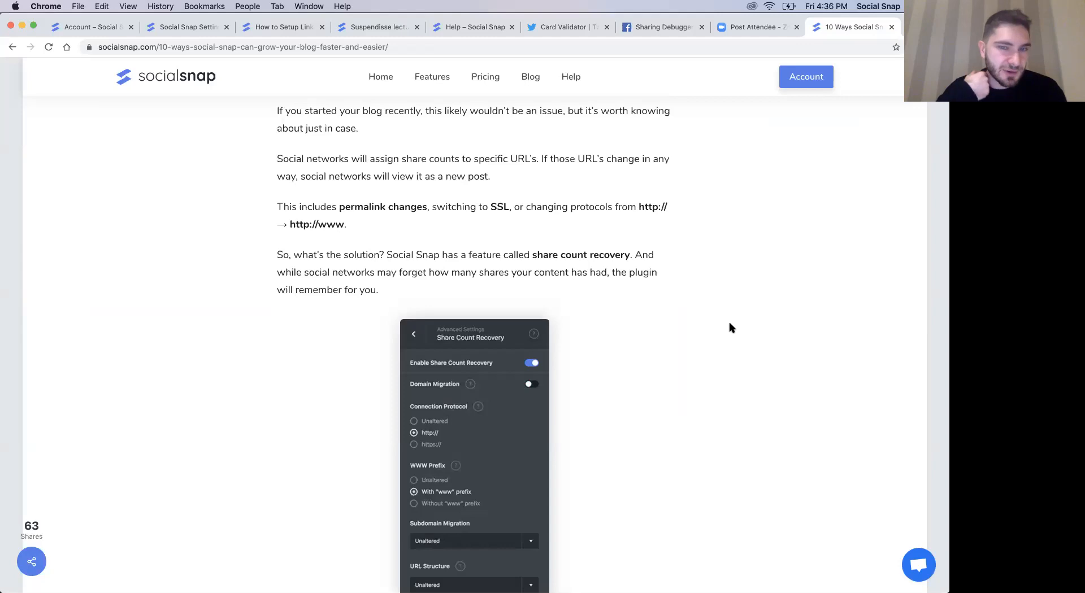
scroll(730, 323, "down", 13)
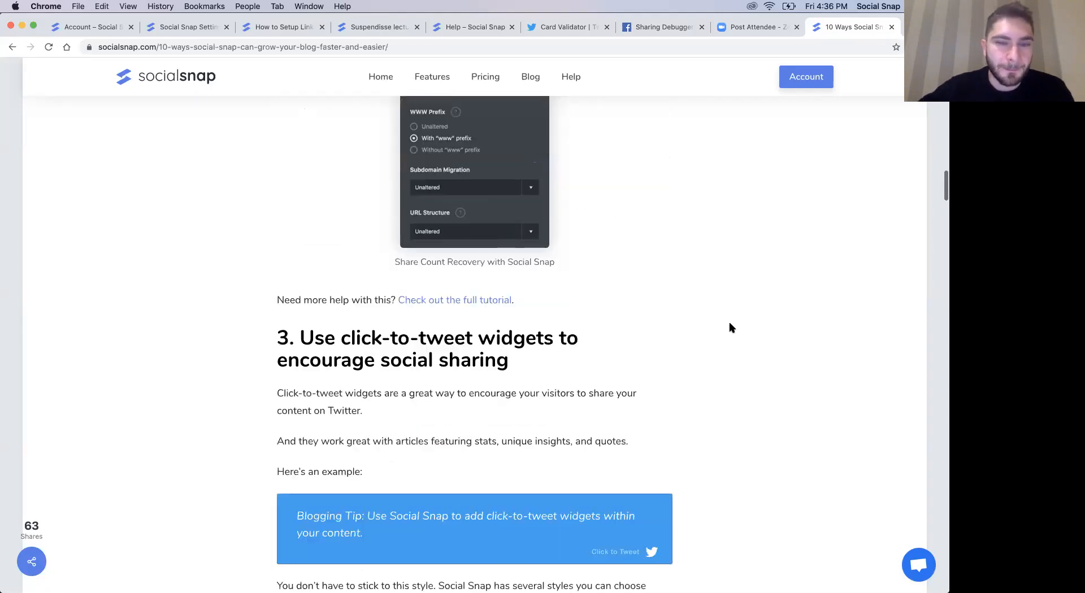
scroll(729, 323, "down", 20)
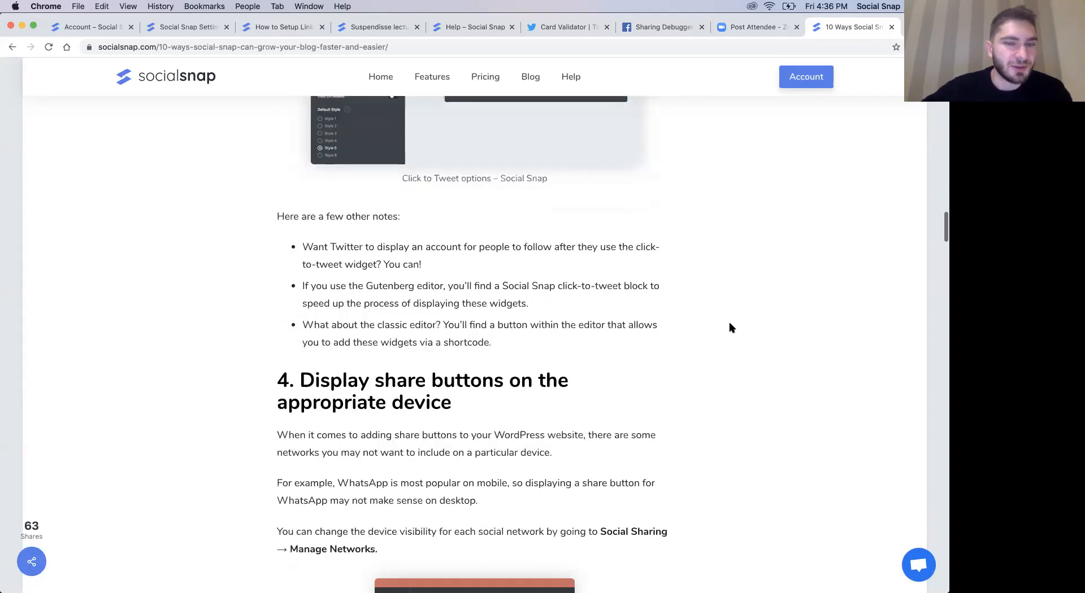
scroll(729, 324, "down", 2)
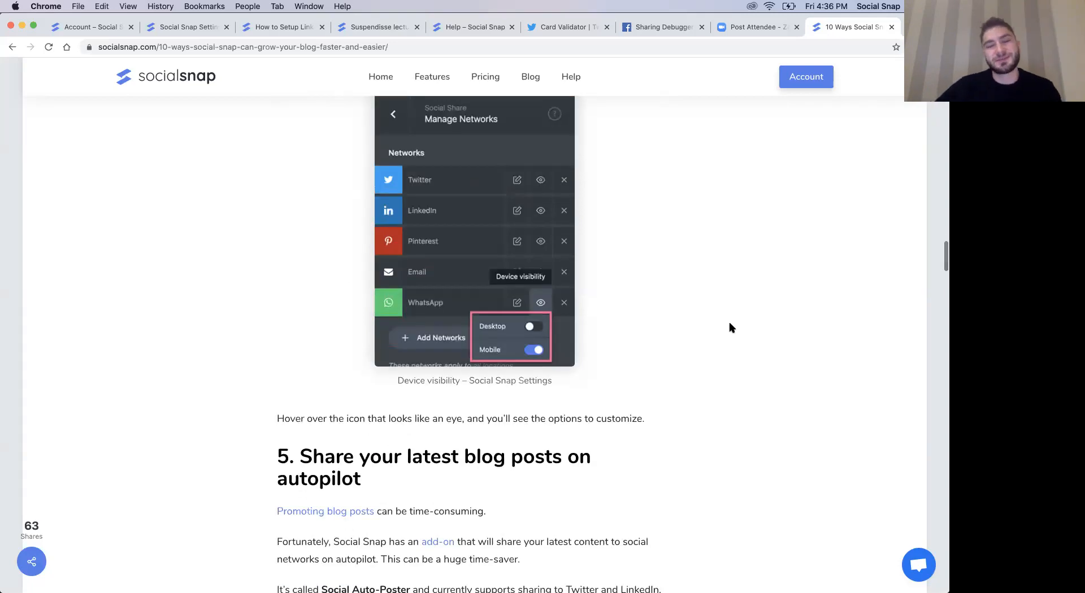
scroll(729, 323, "down", 2)
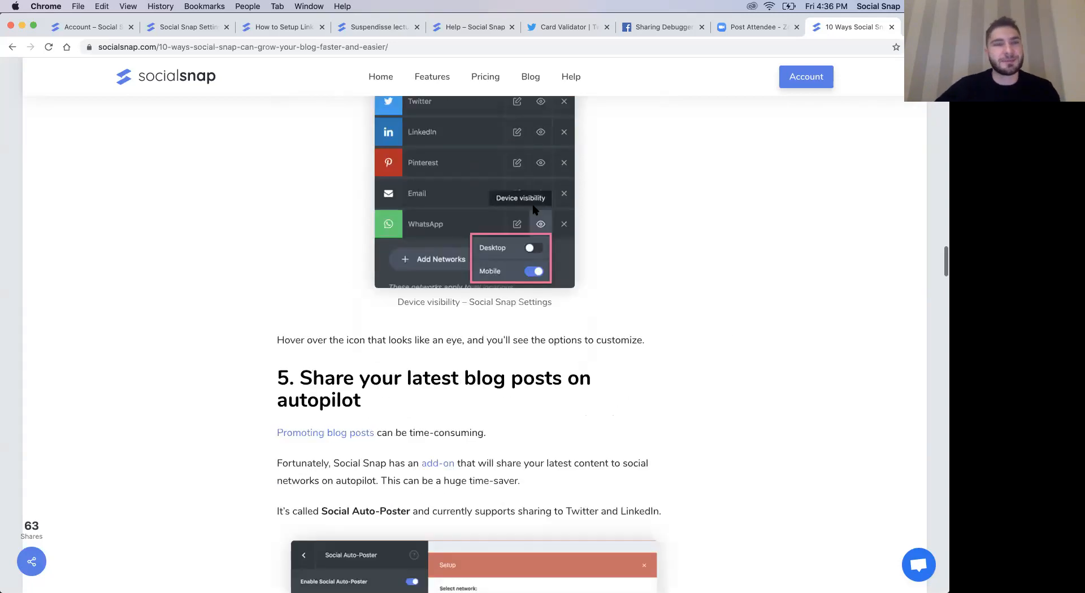
- Review the account's Support Center articles and support request form, and return to the Social Snap settings
left_click(274, 27)
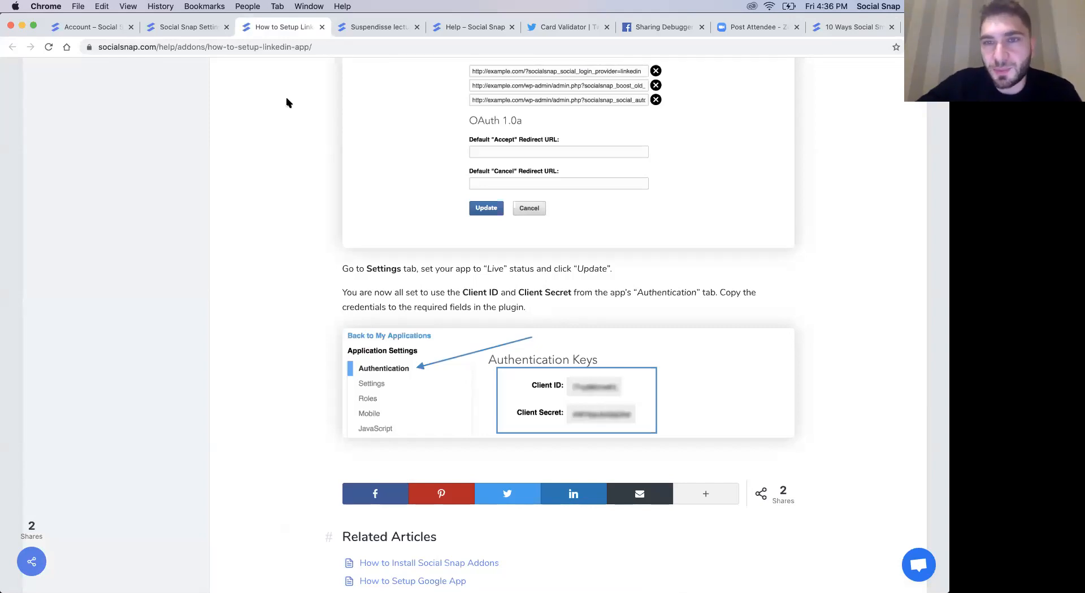
left_click(92, 28)
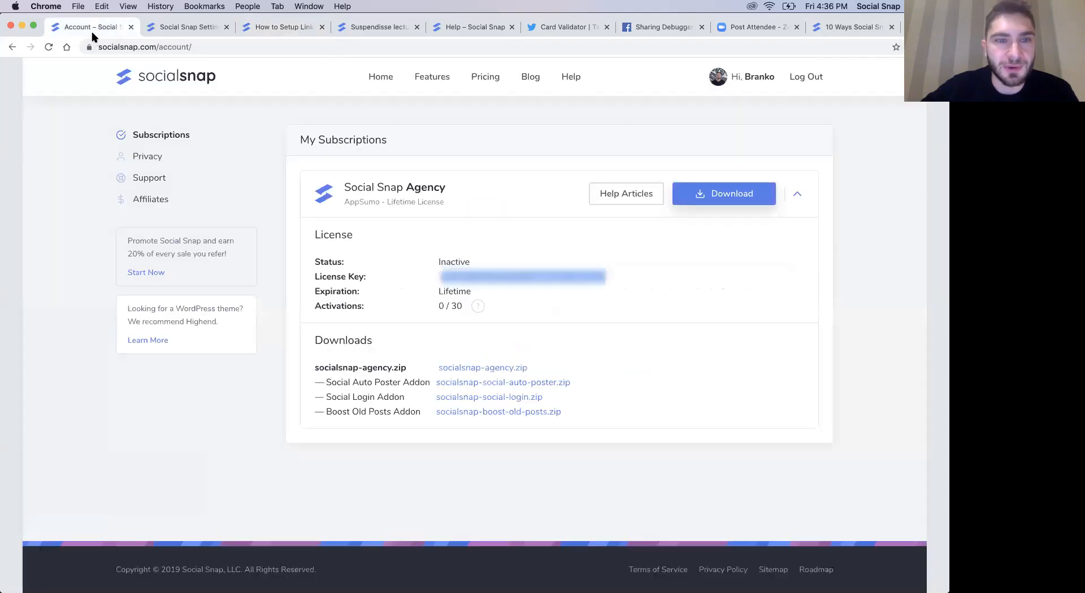
left_click(157, 176)
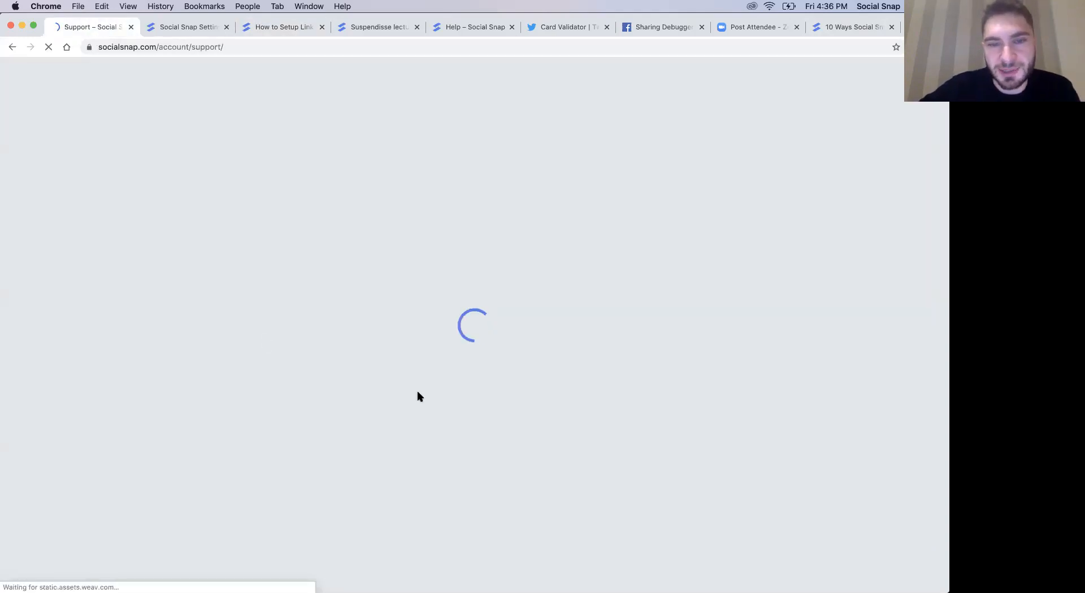
scroll(416, 392, "down", 5)
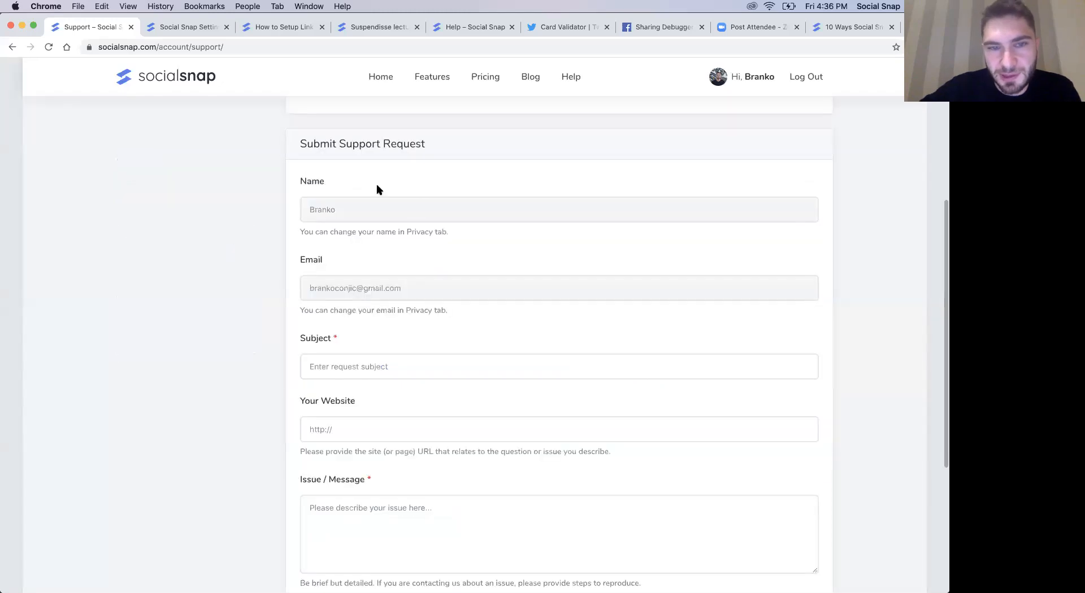
scroll(376, 188, "down", 4)
scroll(377, 187, "up", 10)
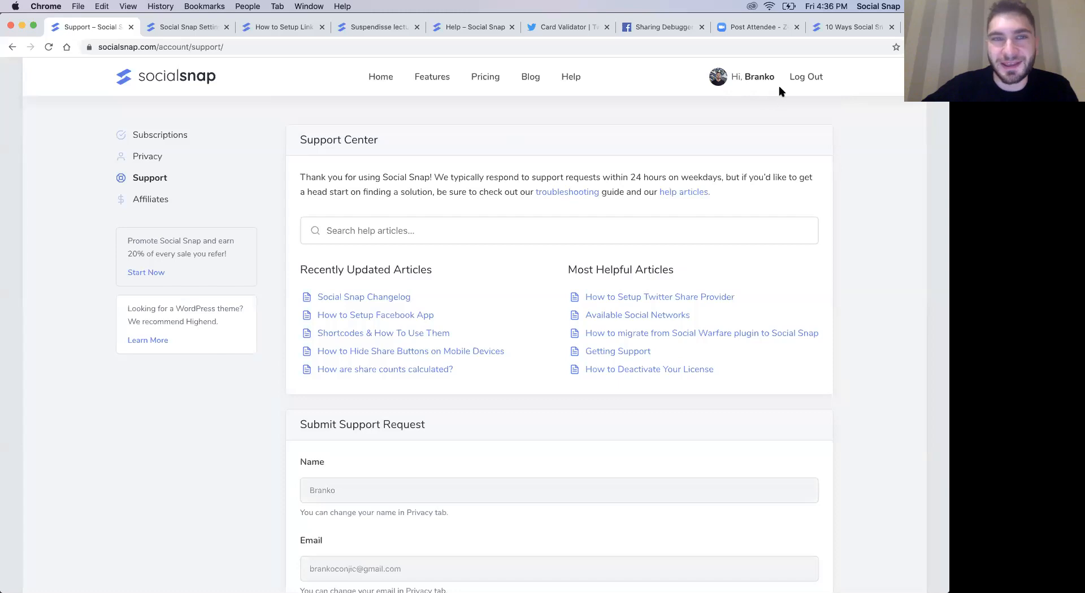
left_click(181, 29)
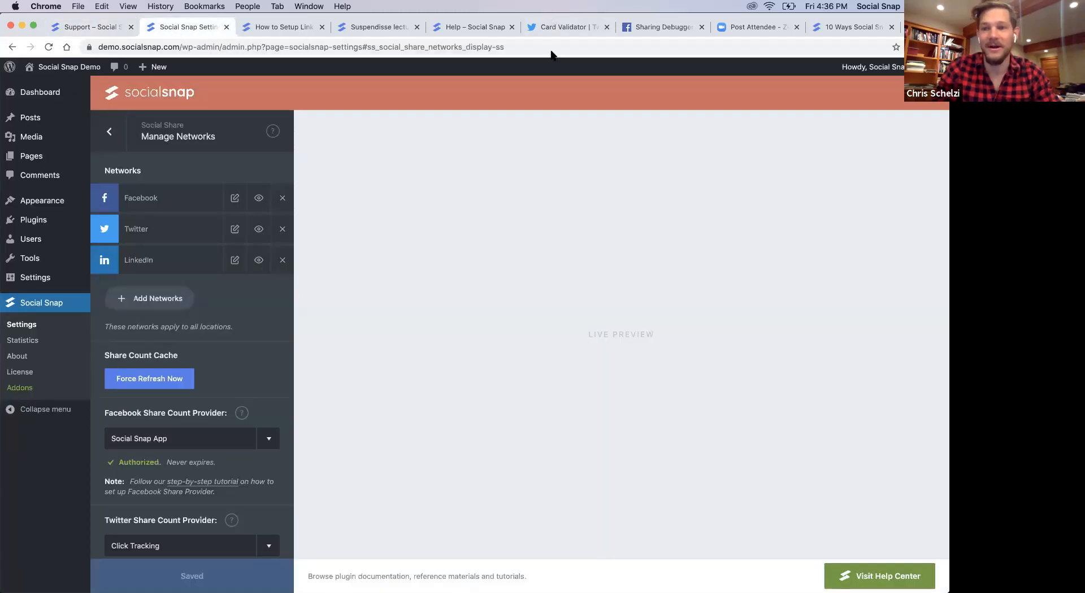